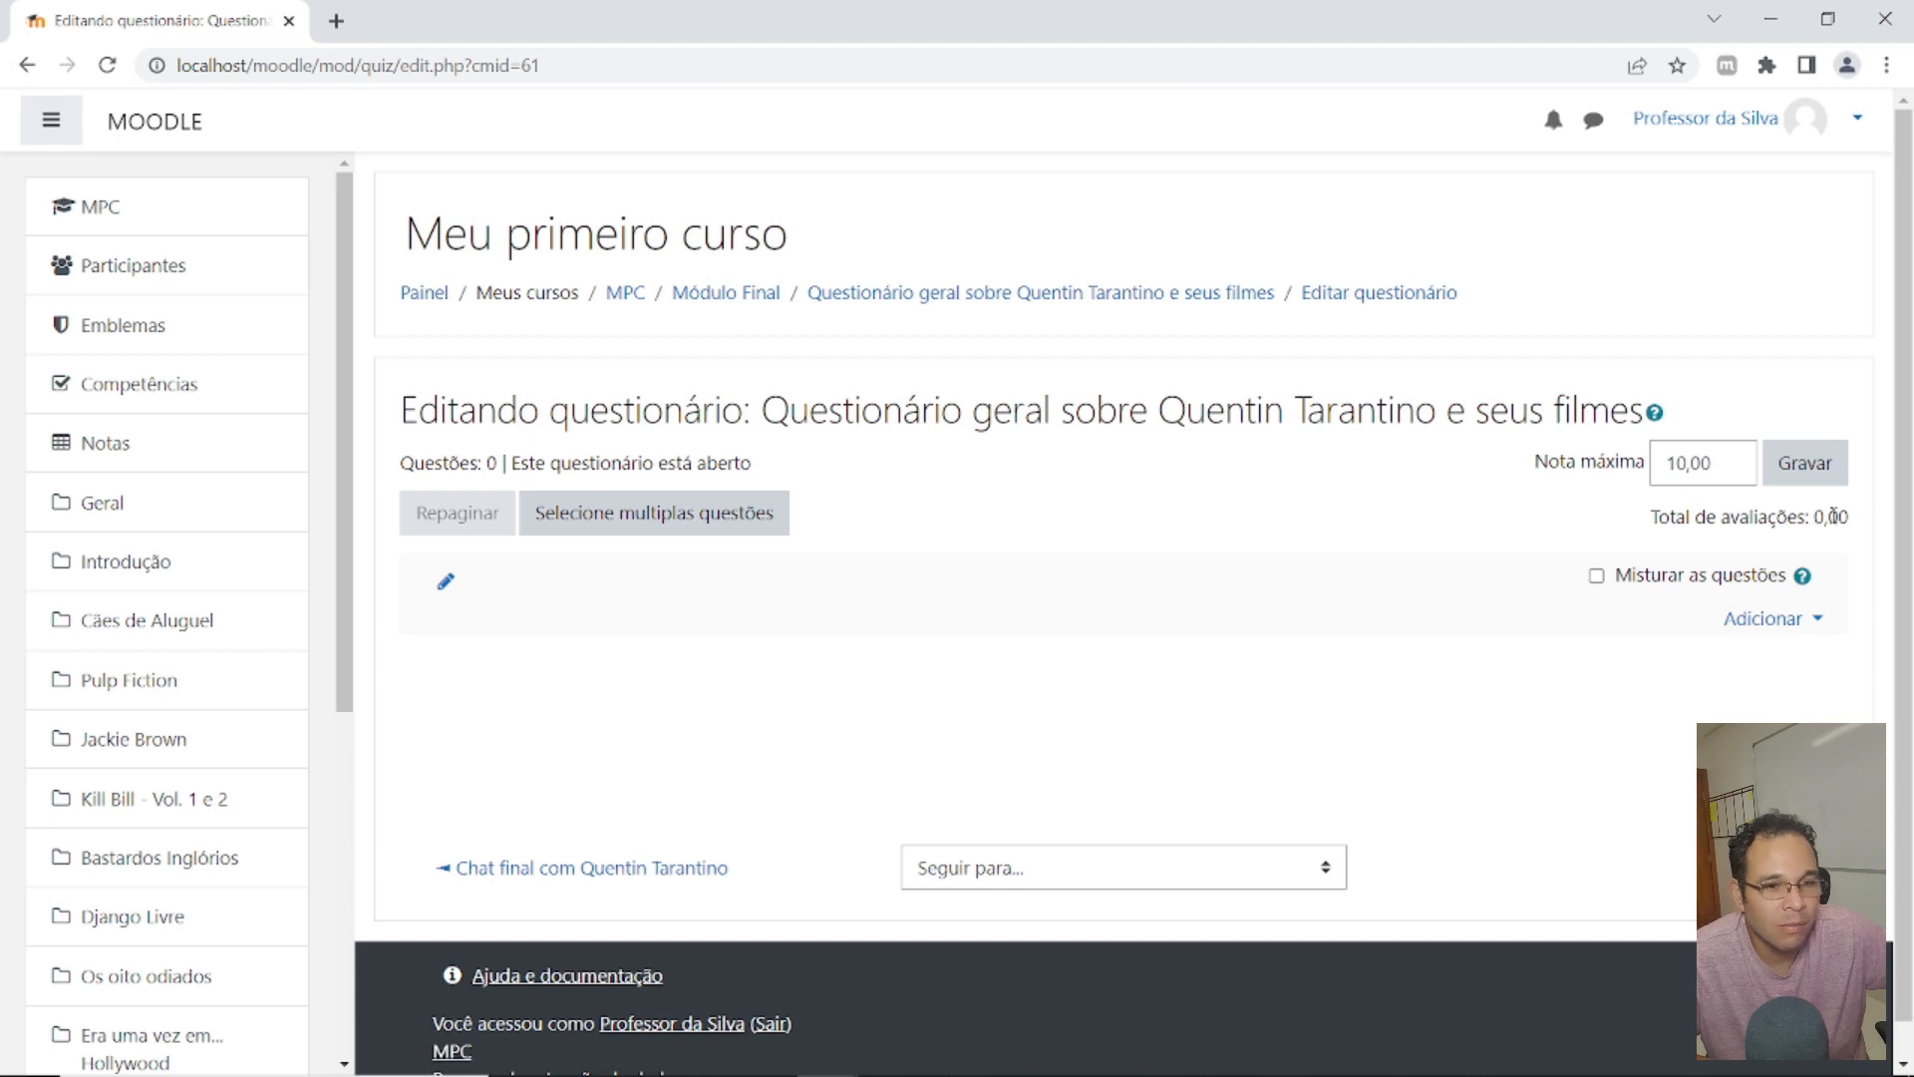
Step: Turn on question shuffling for the quiz
left_click(1597, 576)
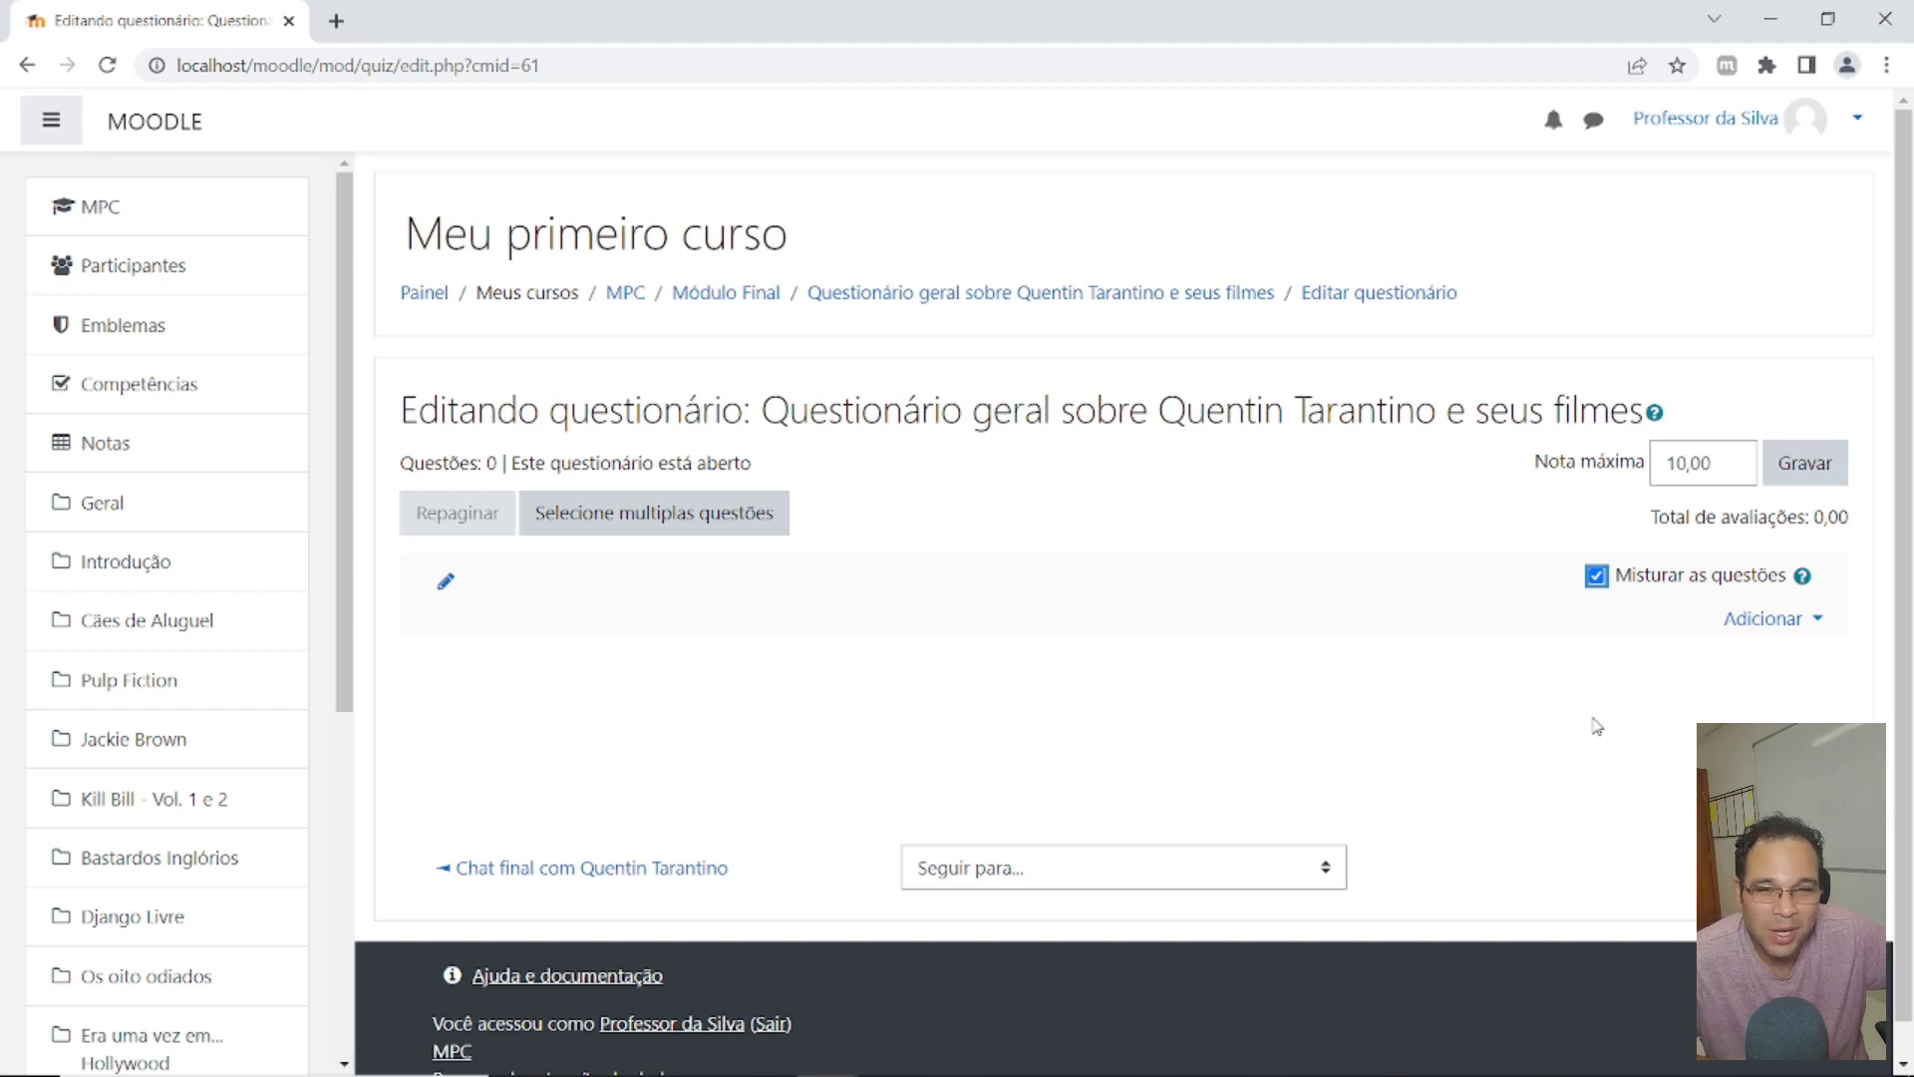
left_click_drag(484, 463, 504, 462)
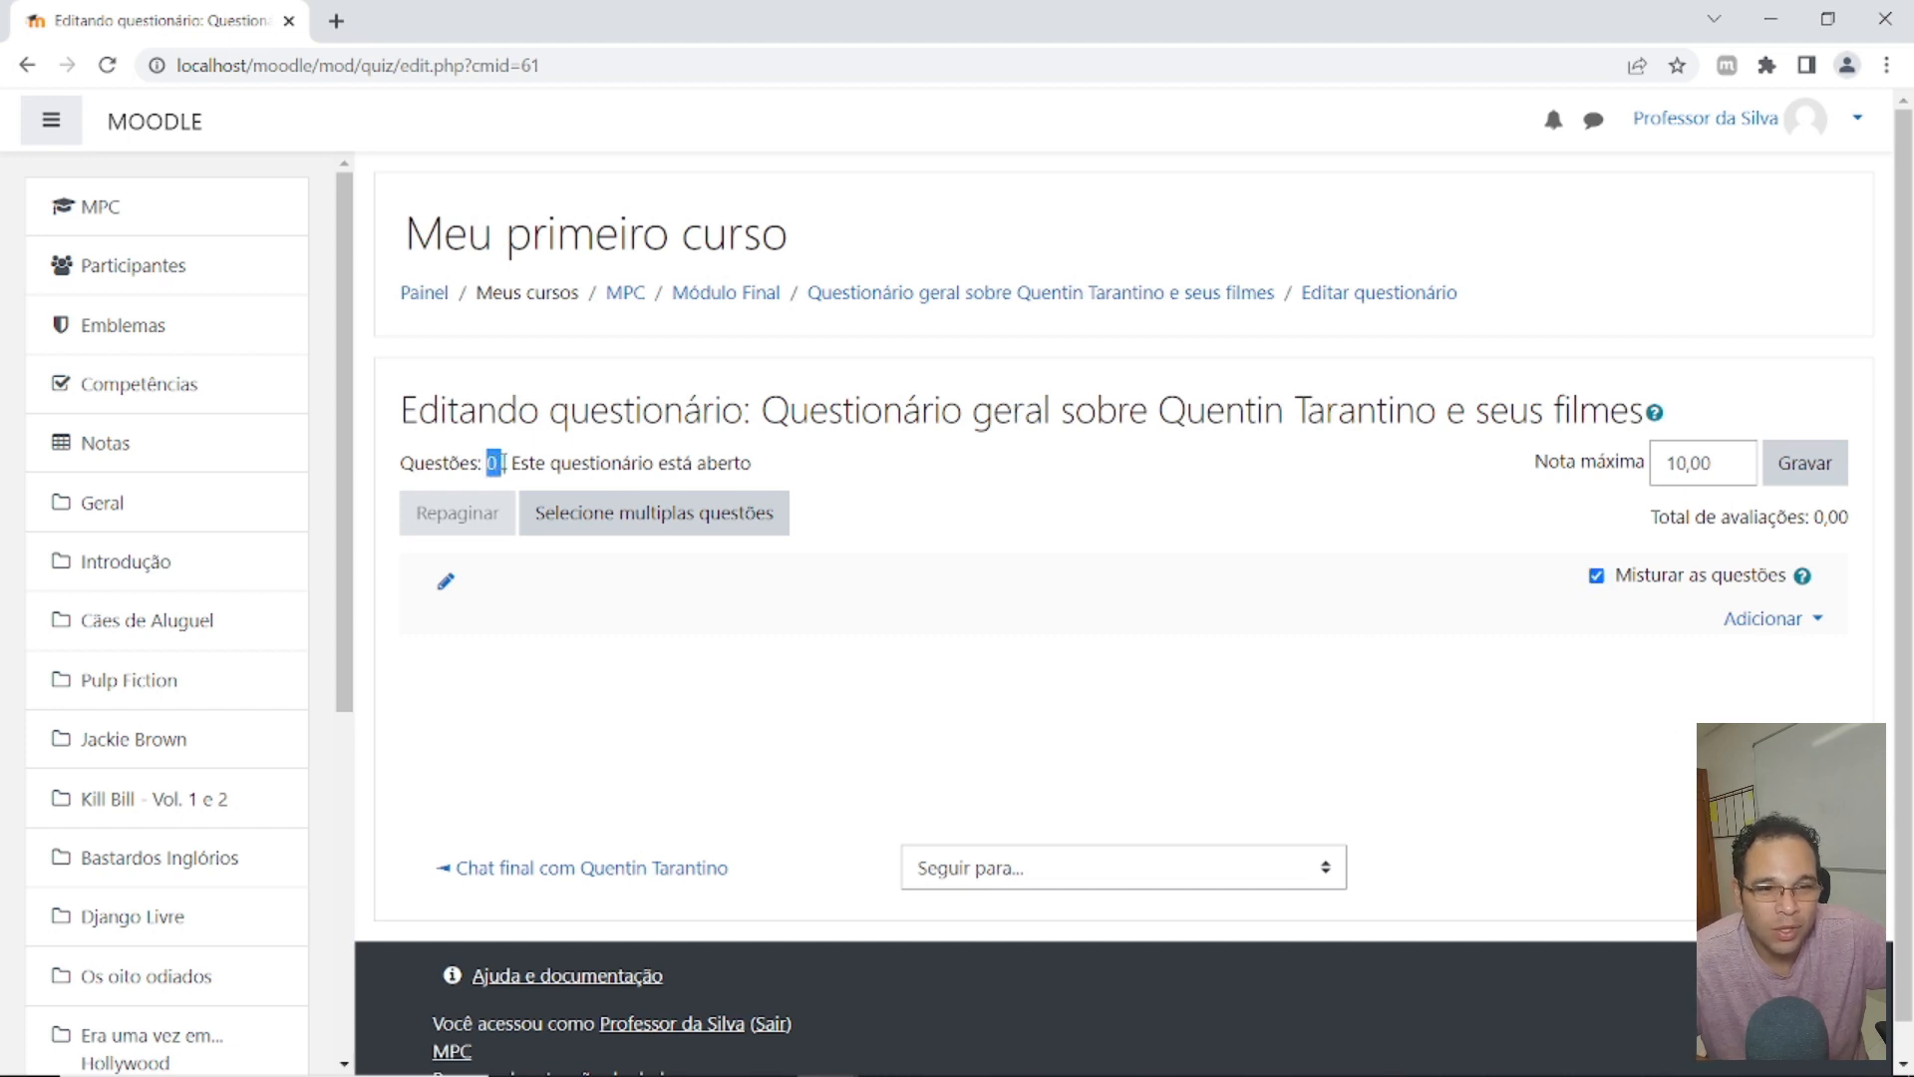
left_click(446, 581)
key("Escape")
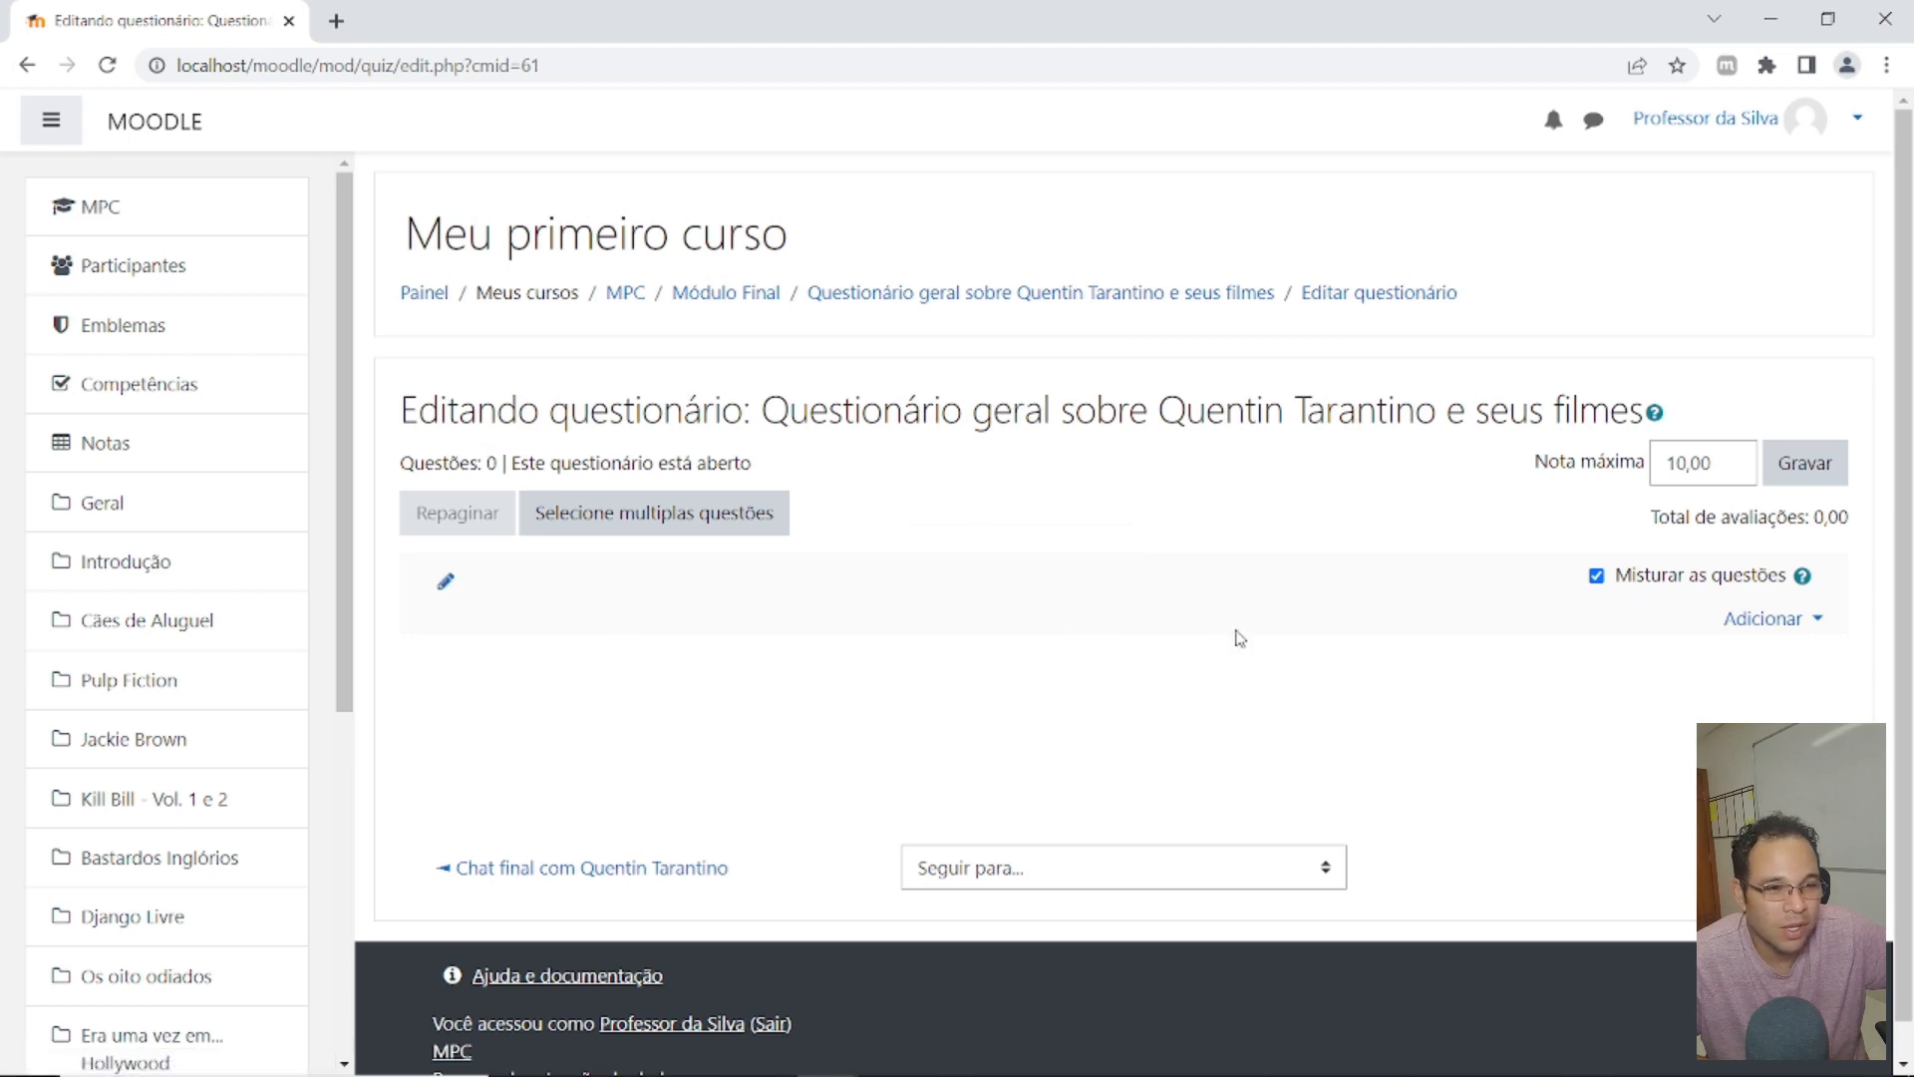
left_click(444, 582)
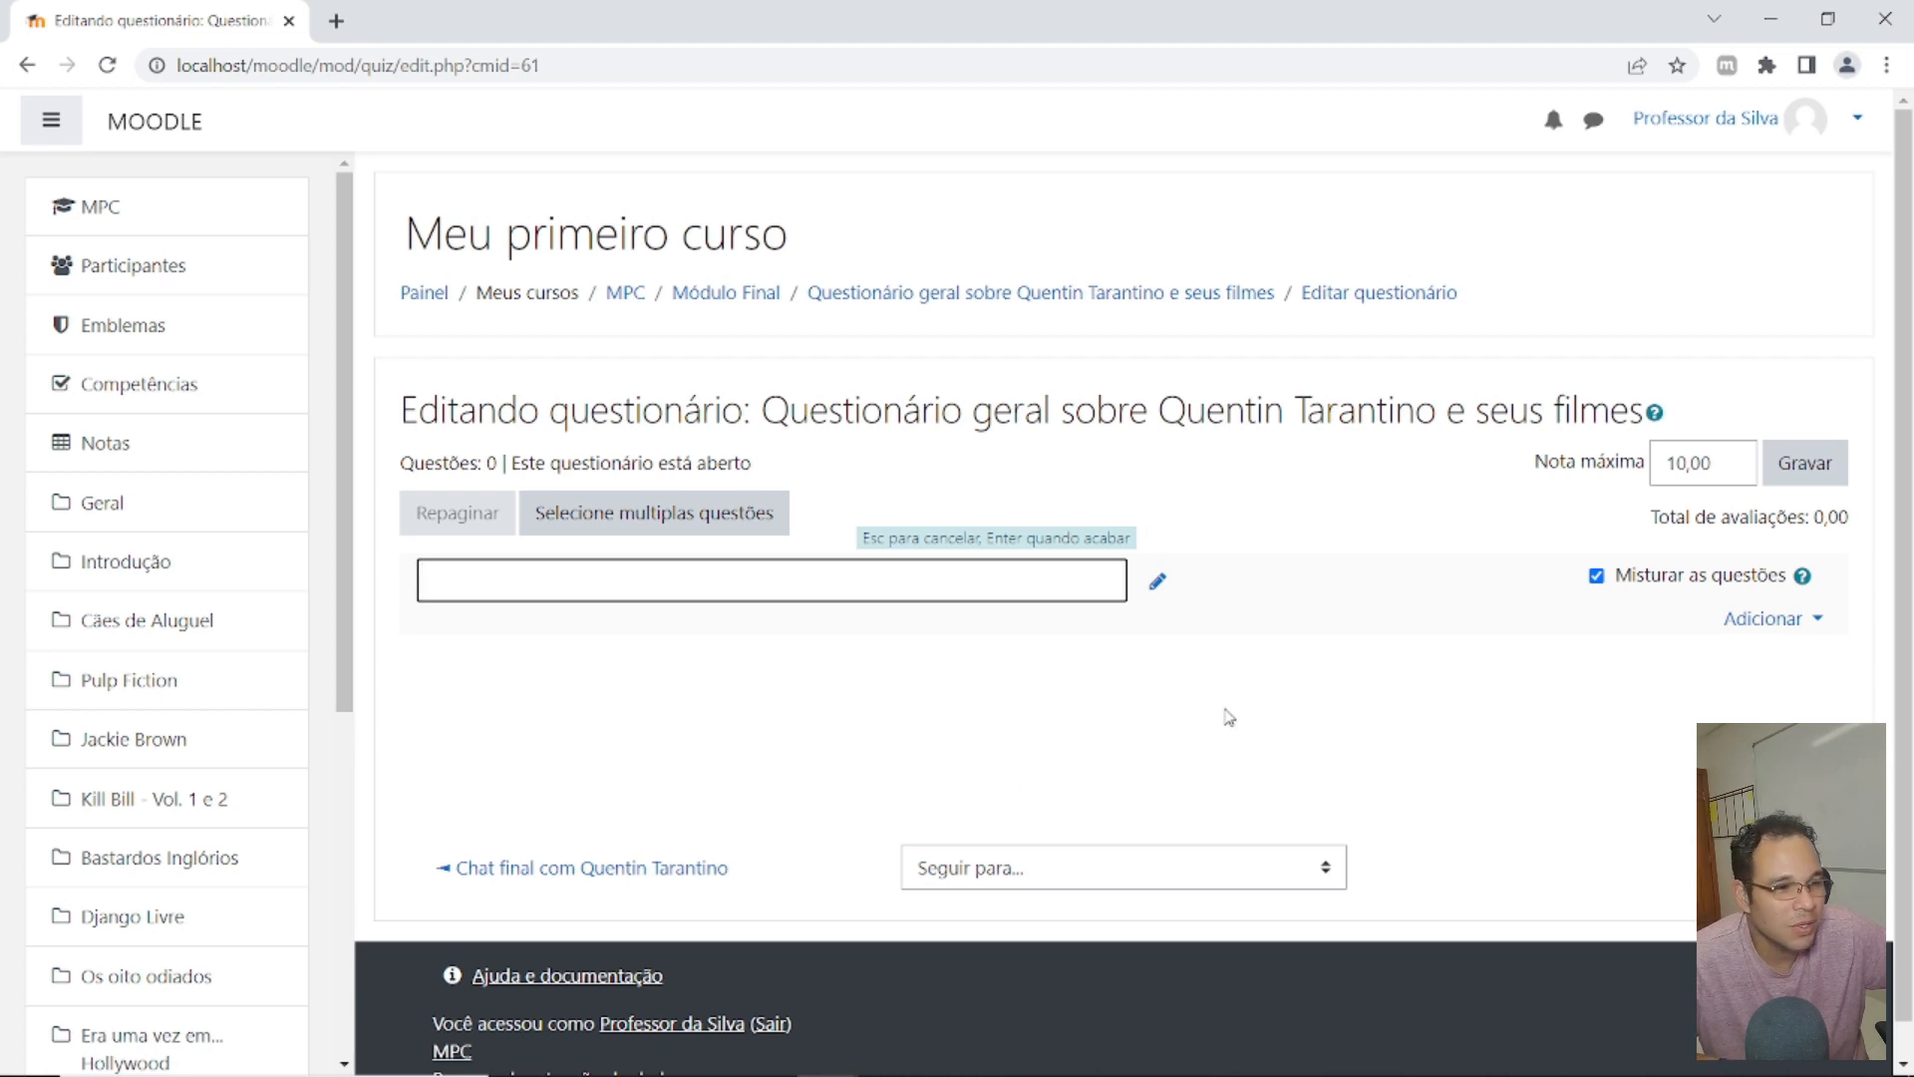
left_click(1304, 715)
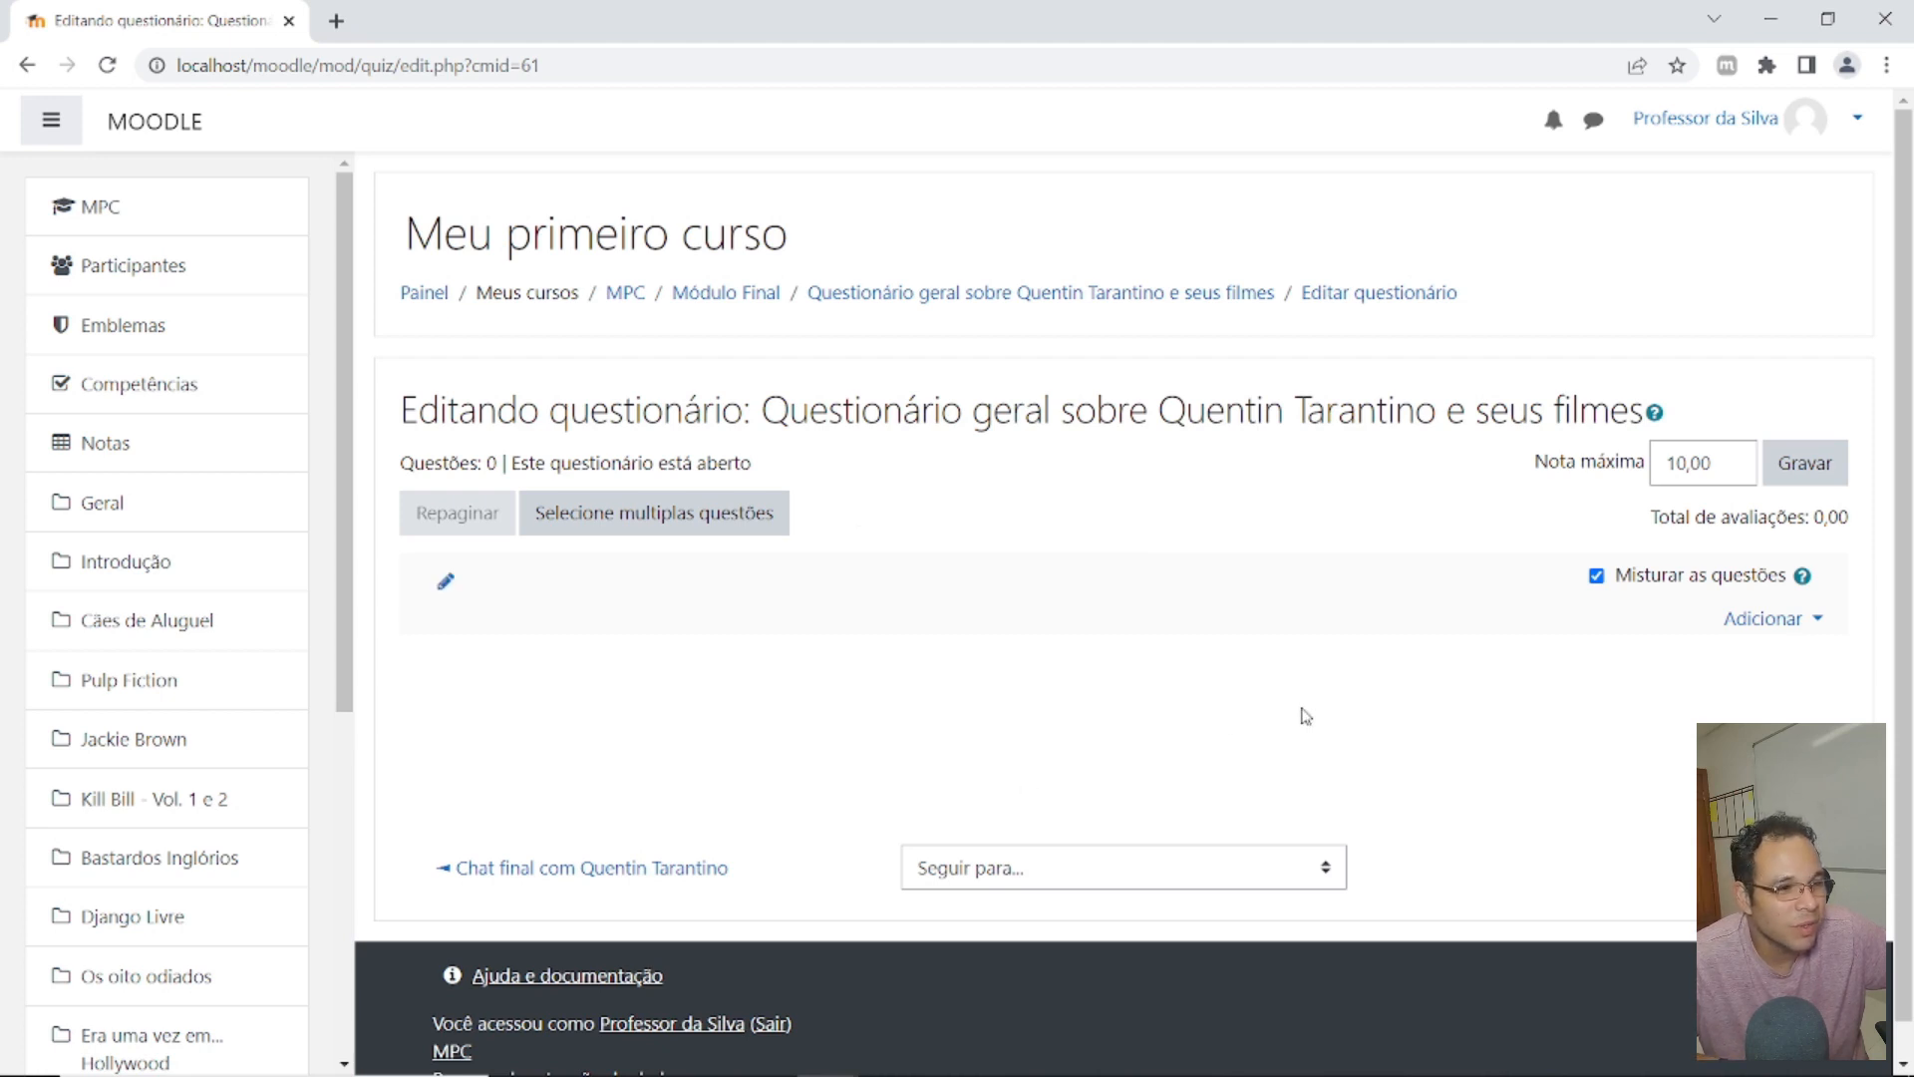
Step: Start adding a new question to the quiz and examine the list of available question types
left_click(1801, 628)
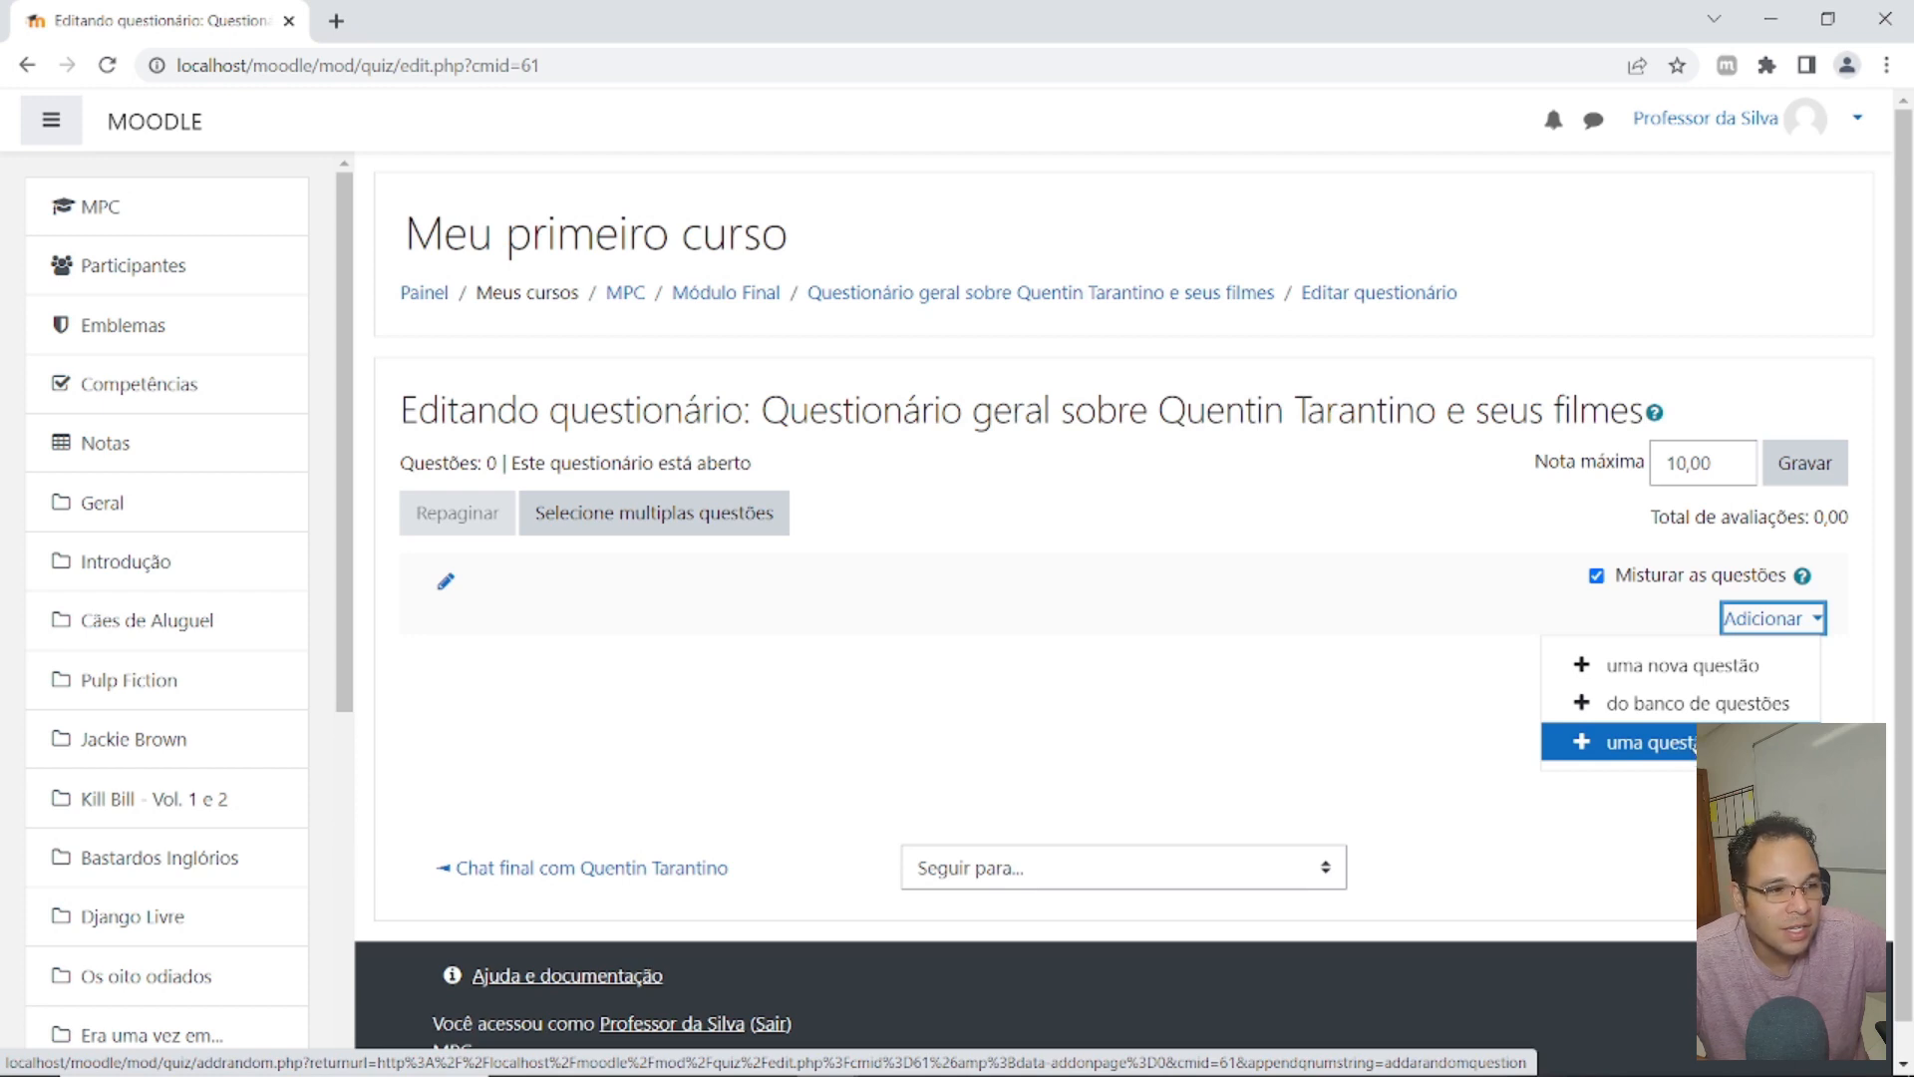
left_click(1688, 668)
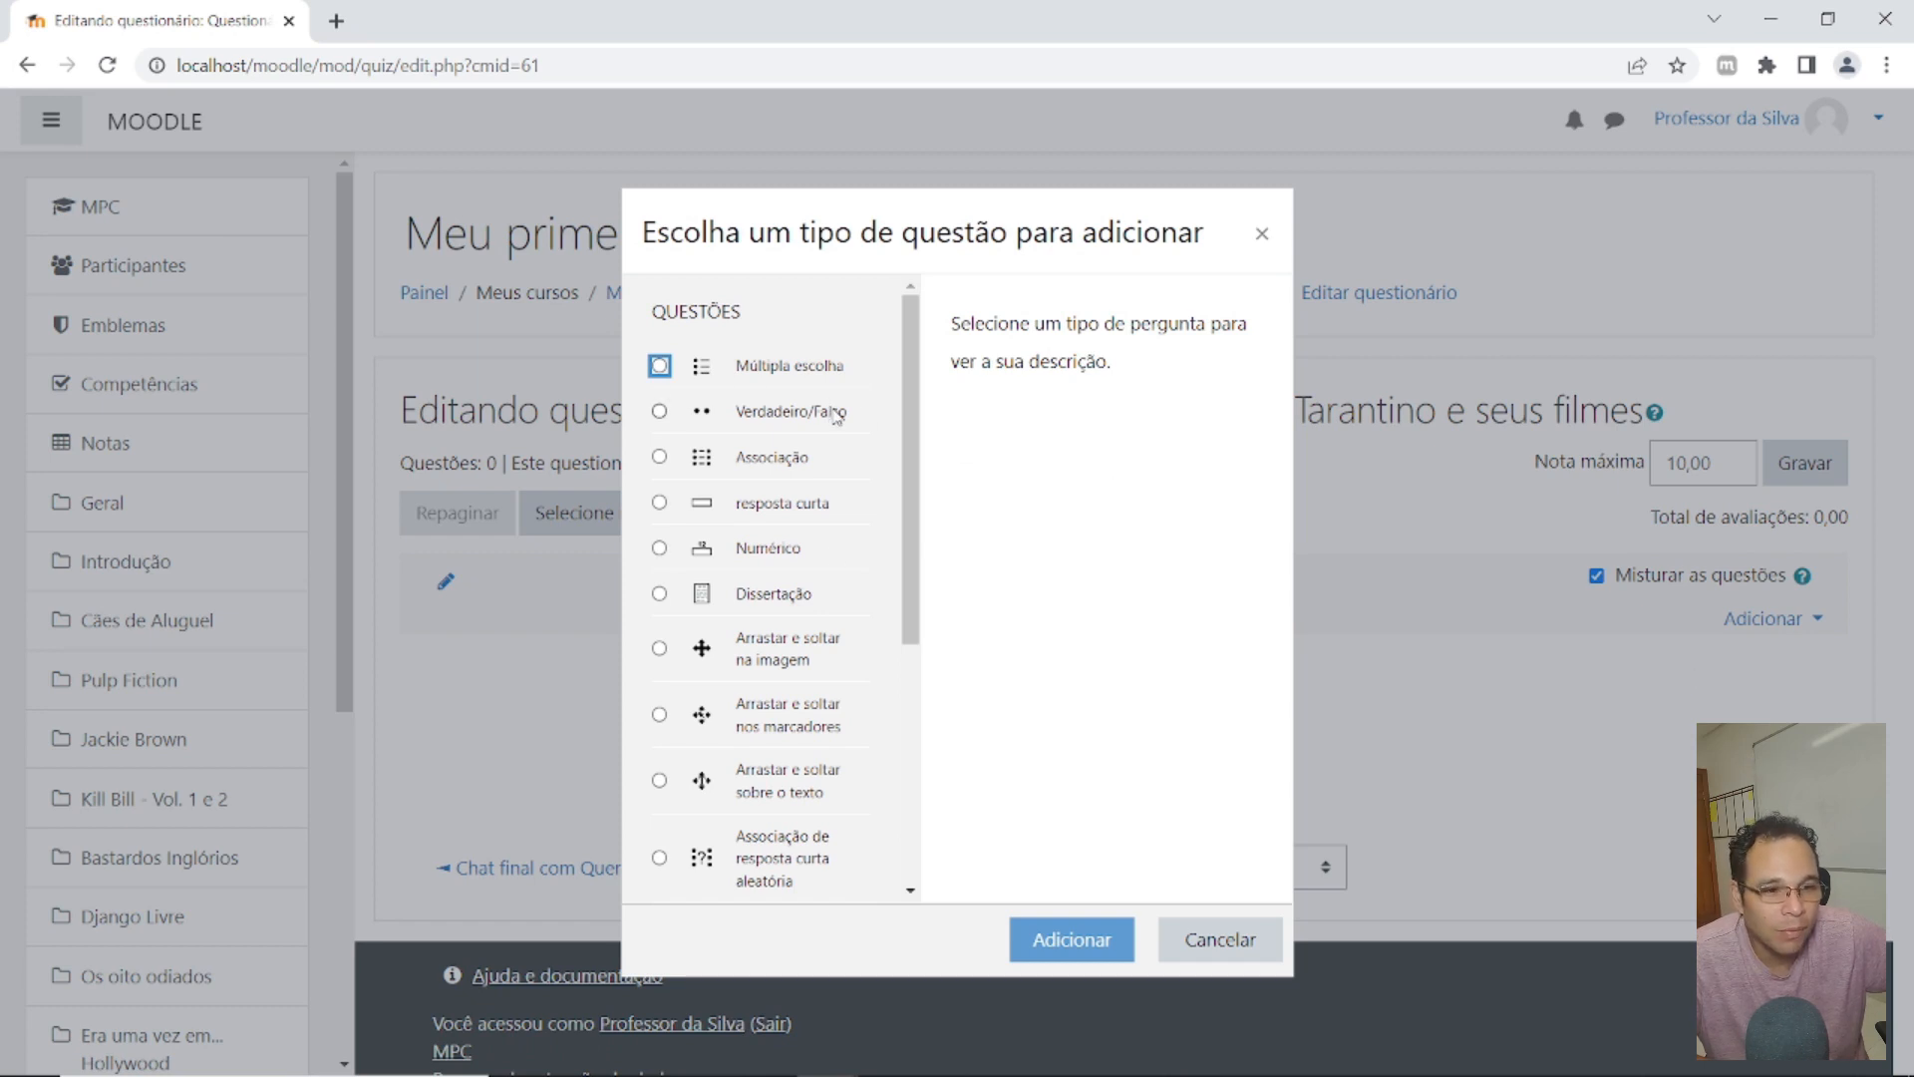
scroll(835, 417, "down", 5)
scroll(839, 431, "up", 5)
scroll(839, 431, "down", 5)
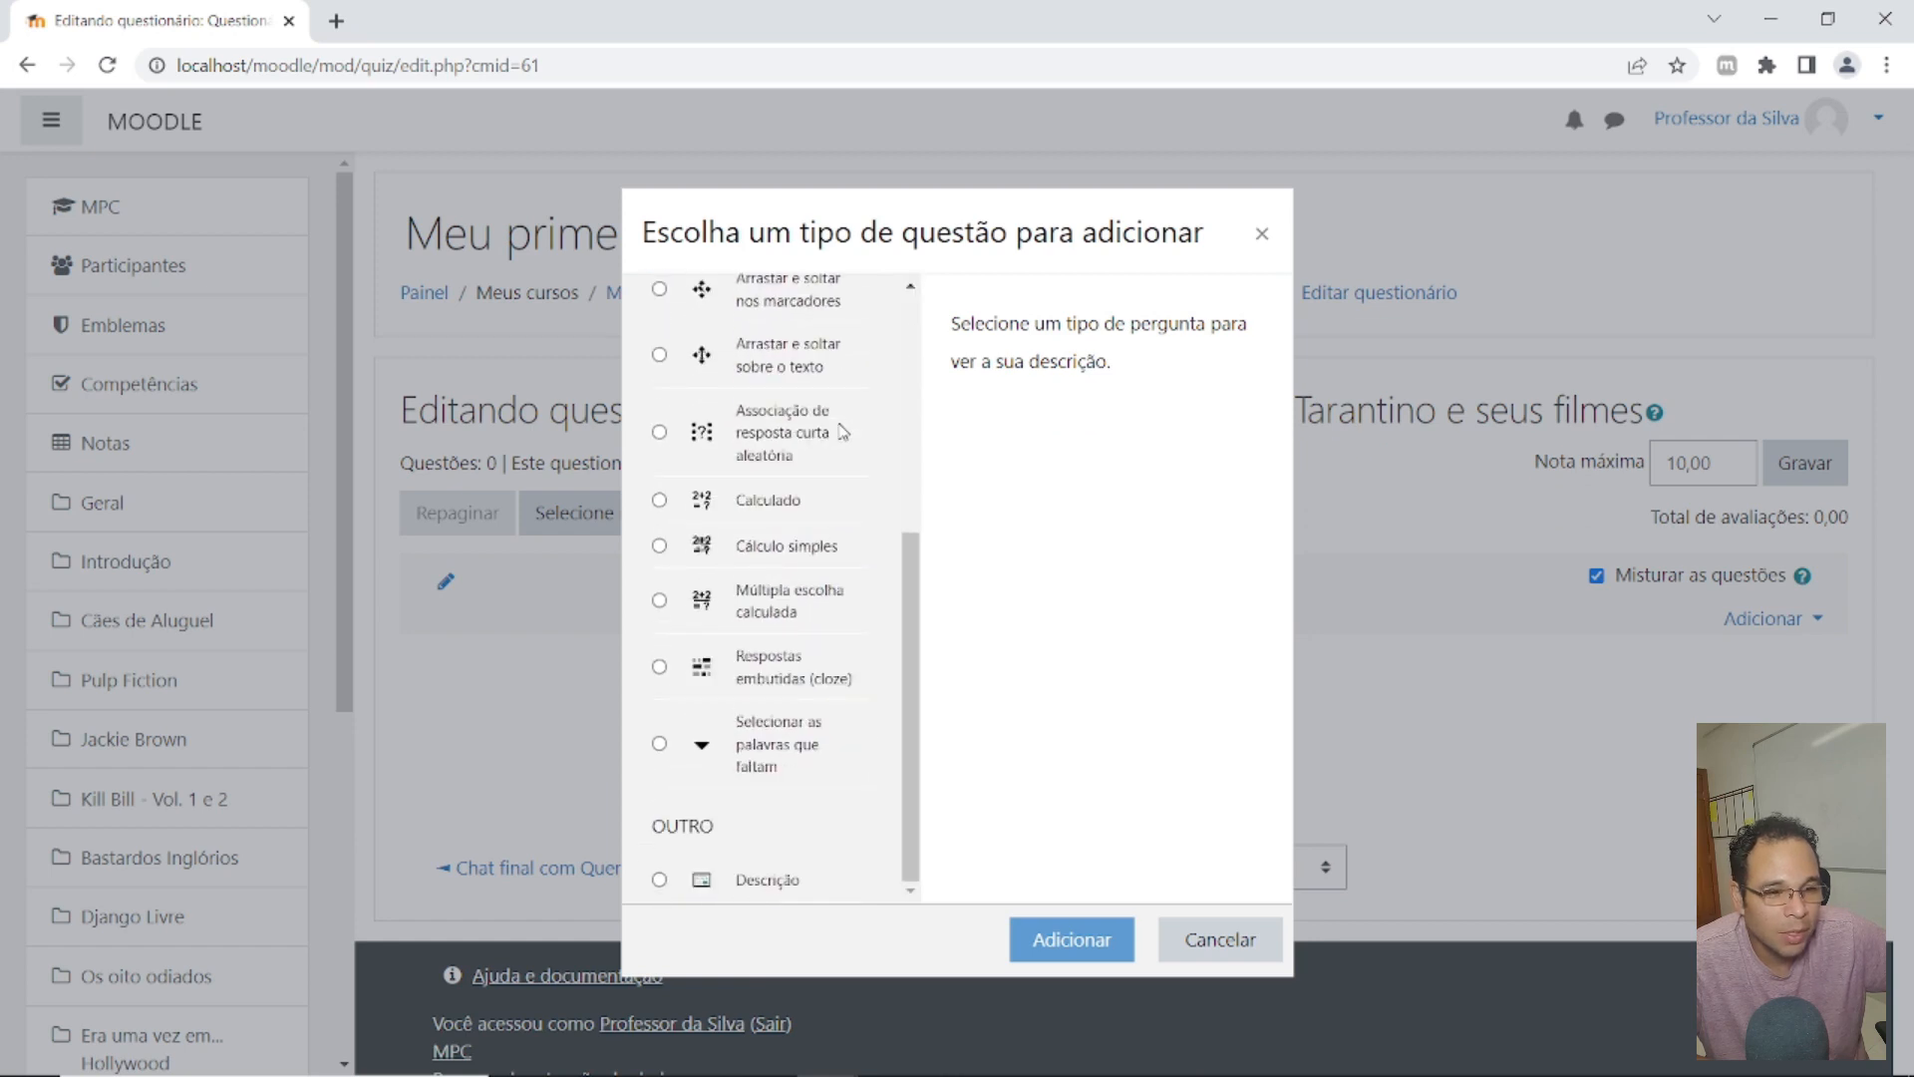
scroll(840, 429, "up", 5)
scroll(844, 429, "down", 2)
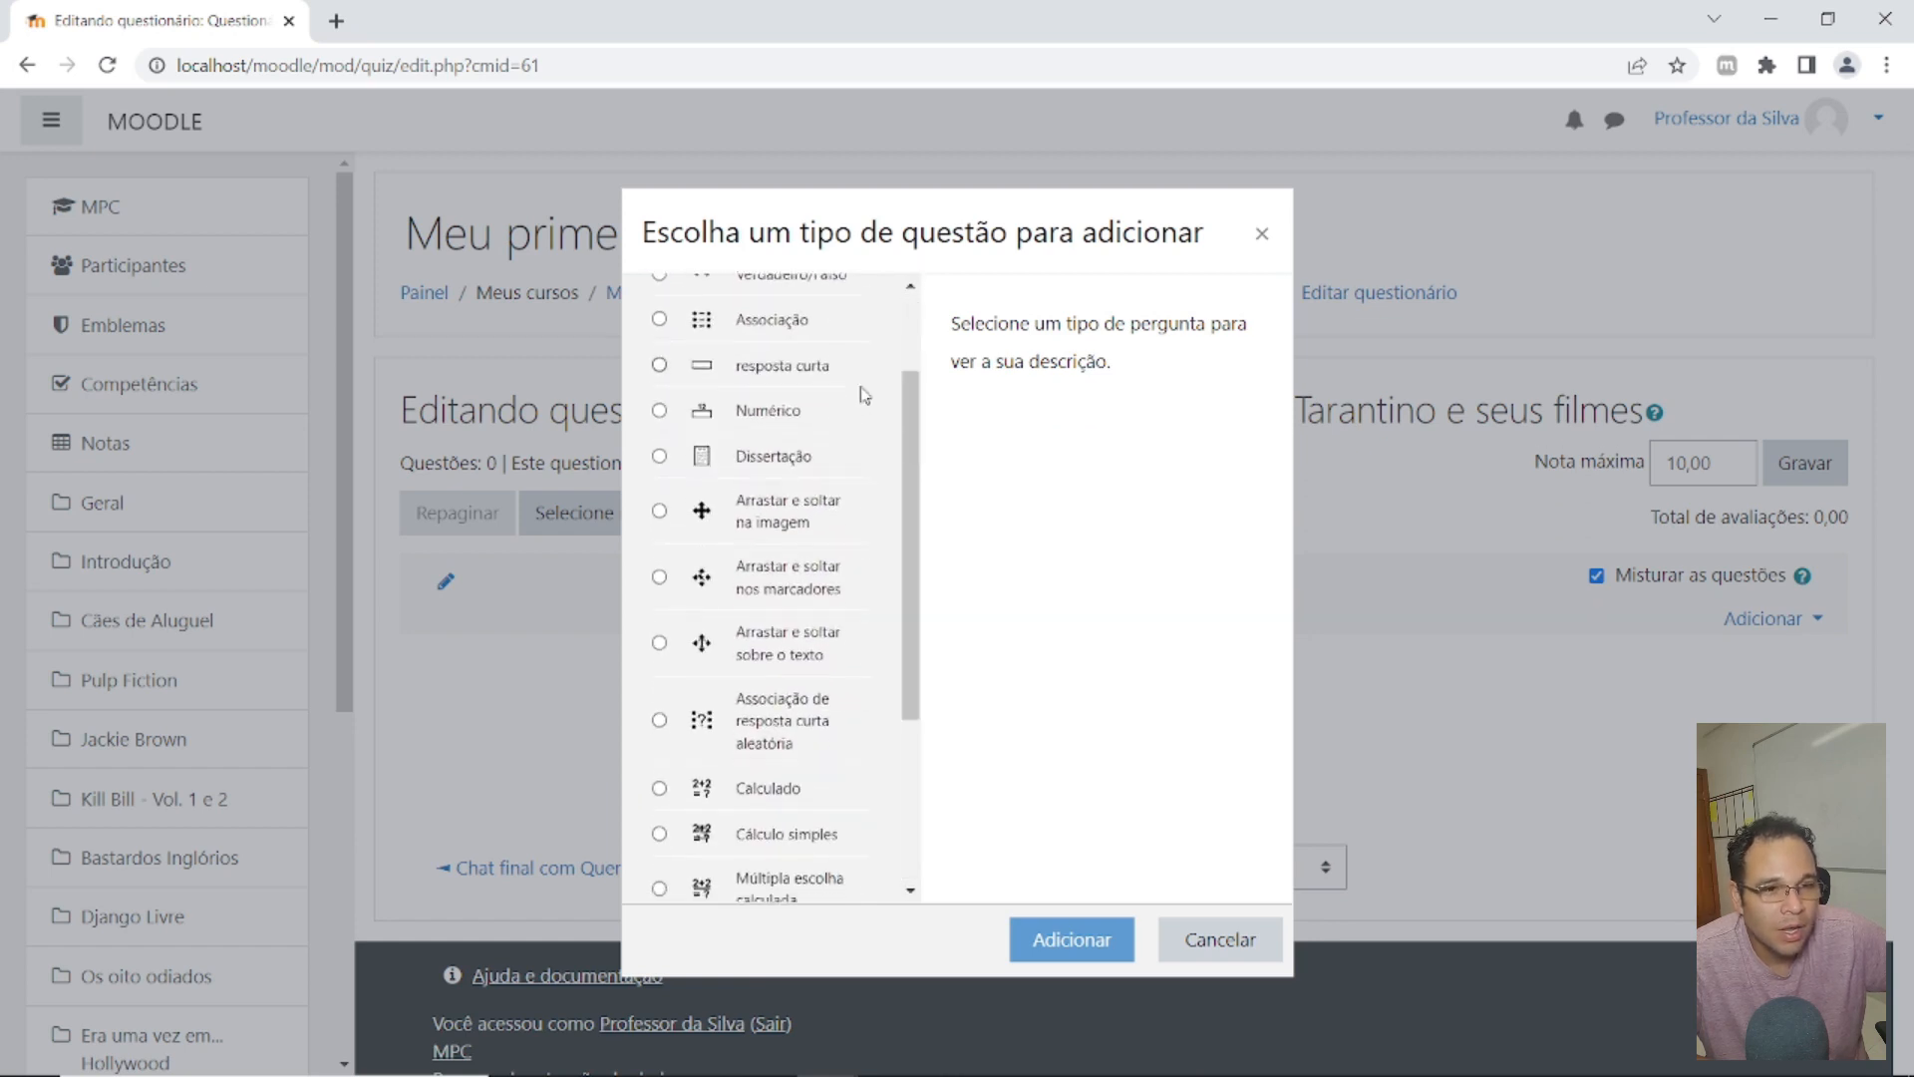
scroll(864, 395, "up", 3)
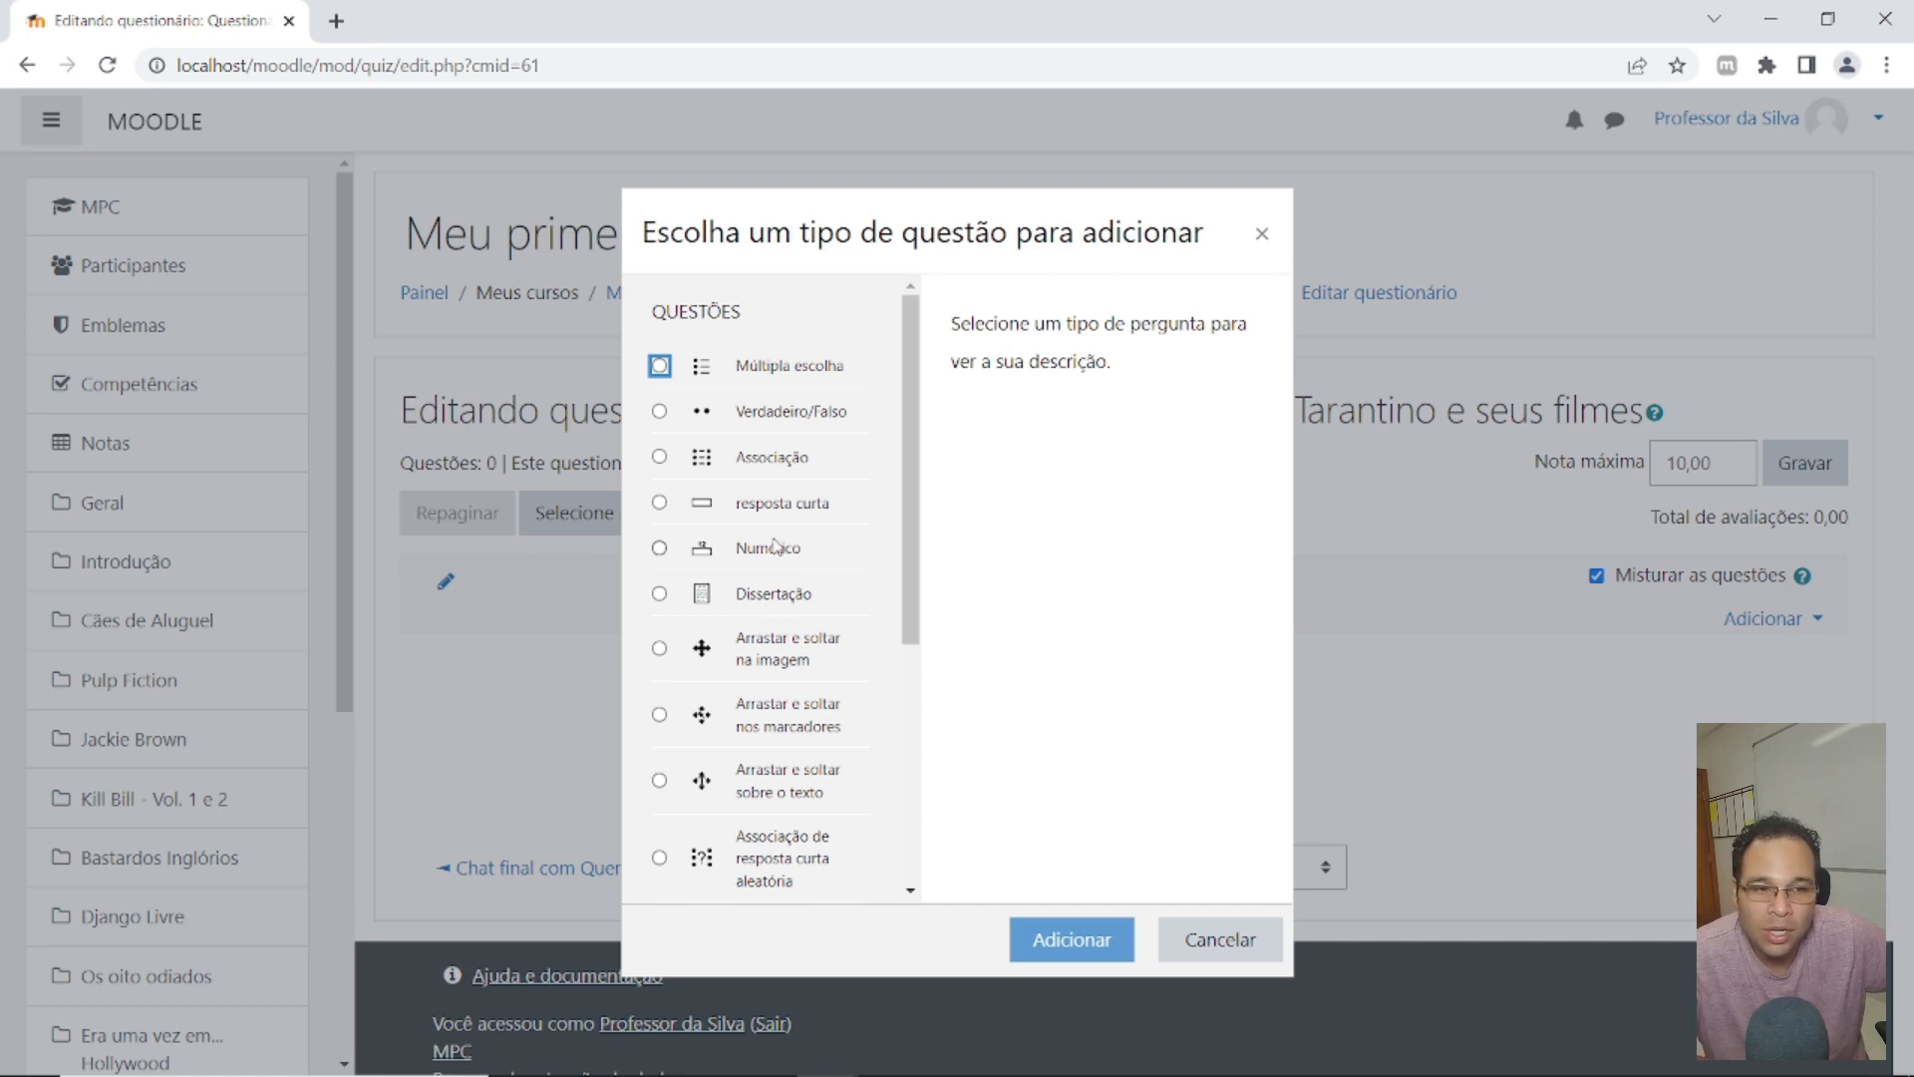
scroll(768, 543, "down", 5)
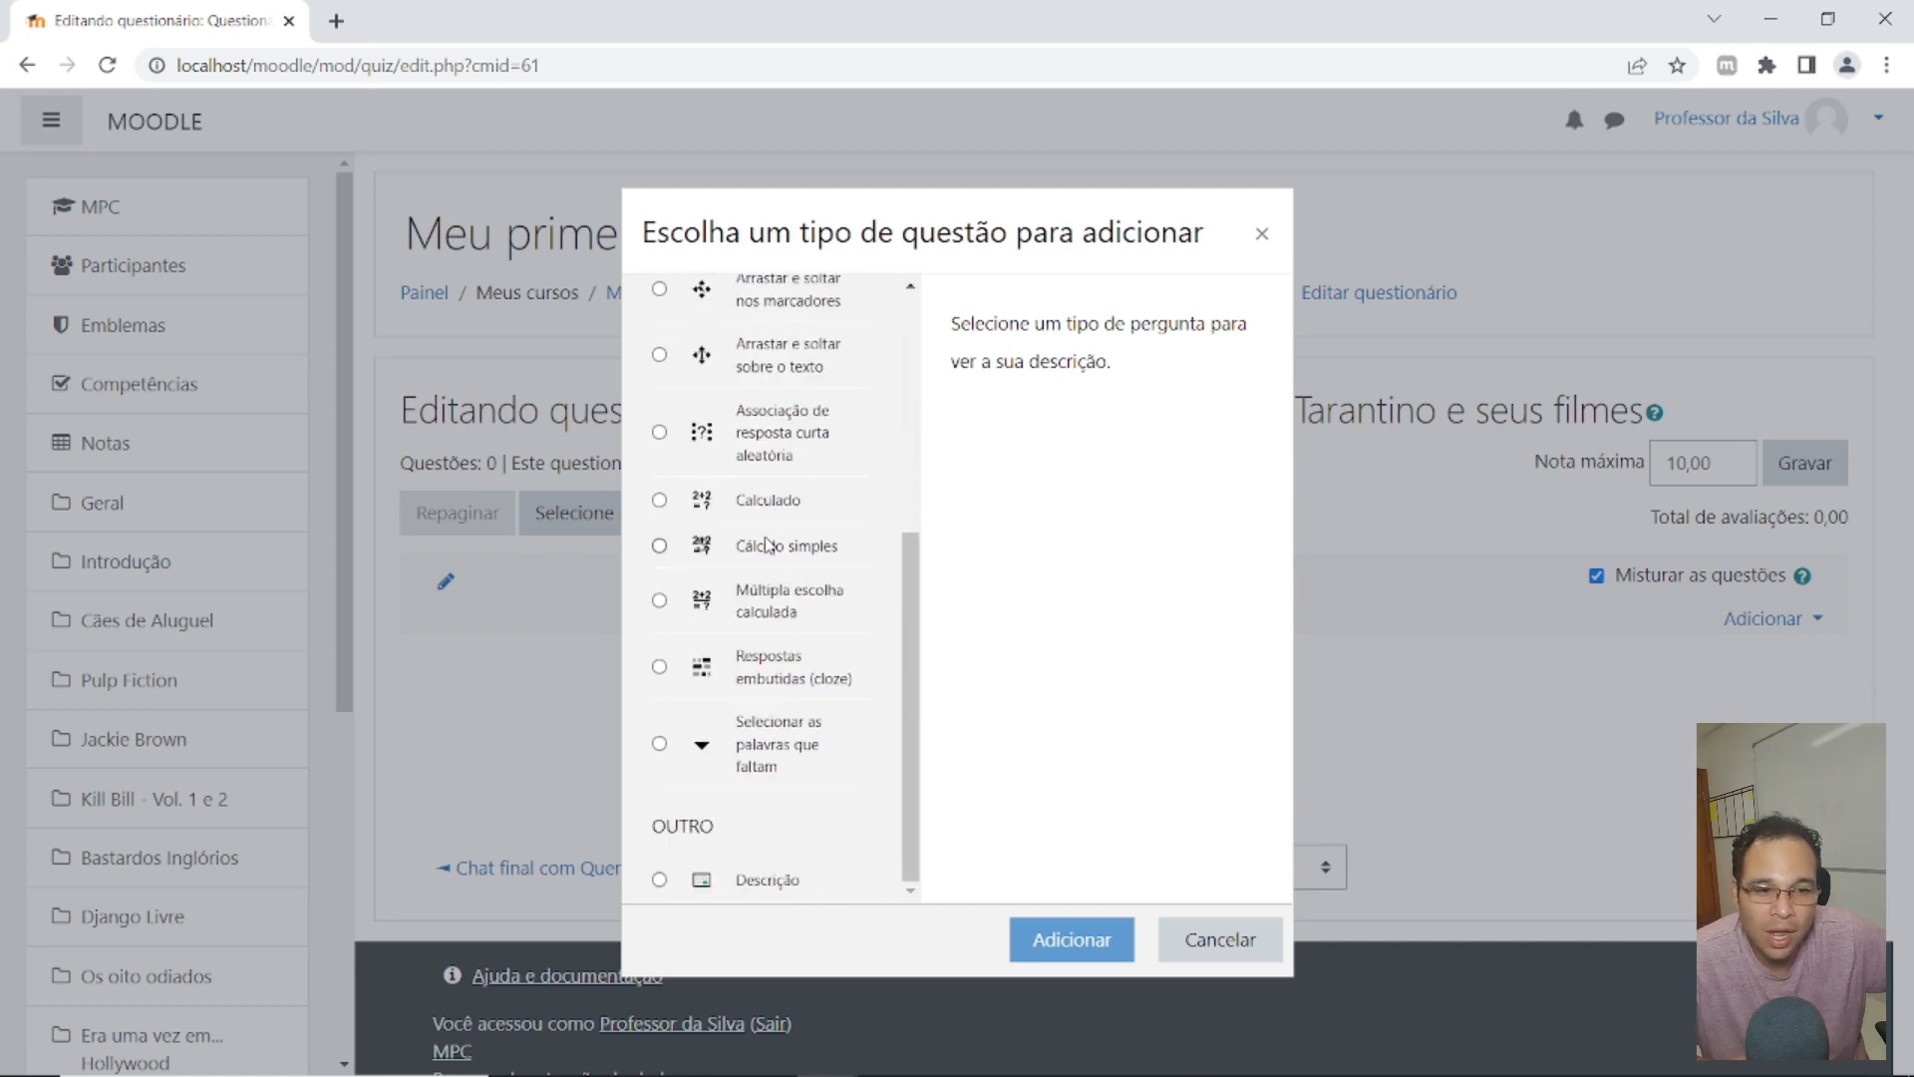
scroll(767, 543, "up", 5)
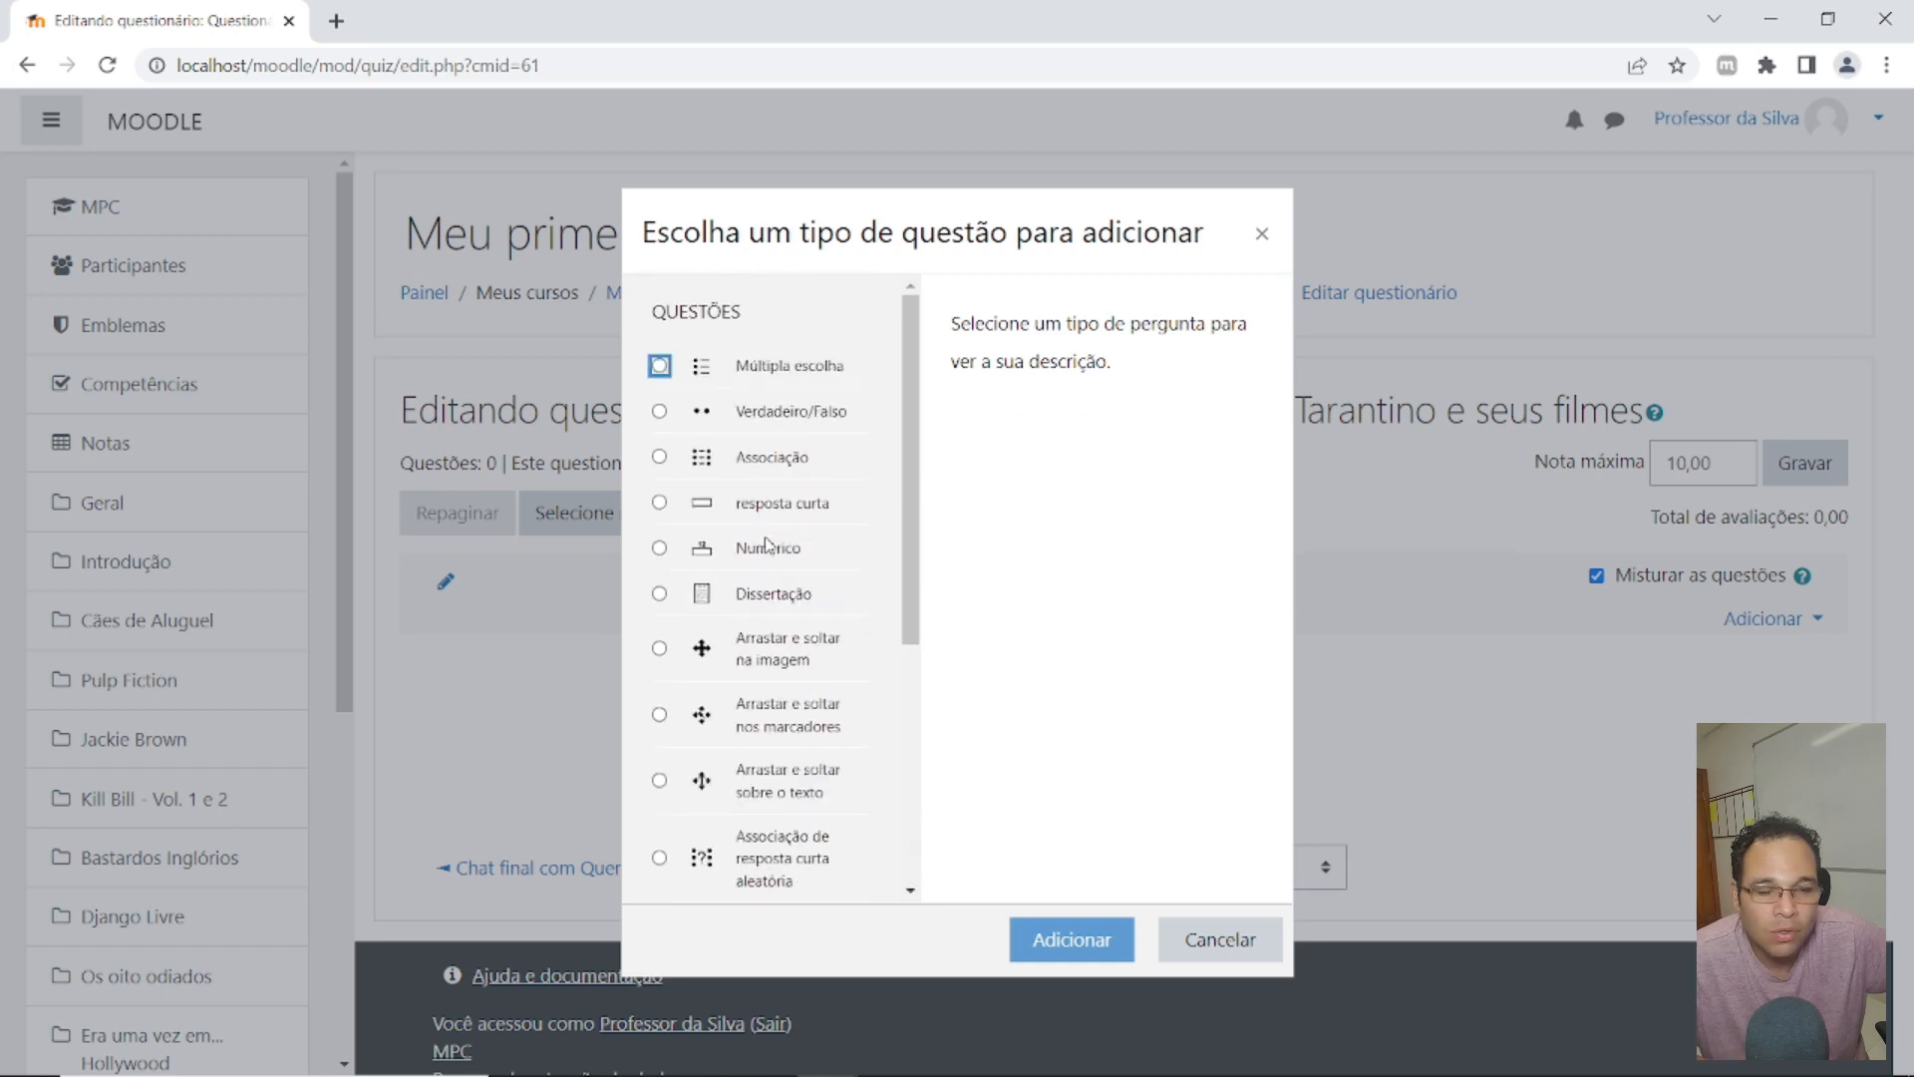
scroll(768, 543, "down", 3)
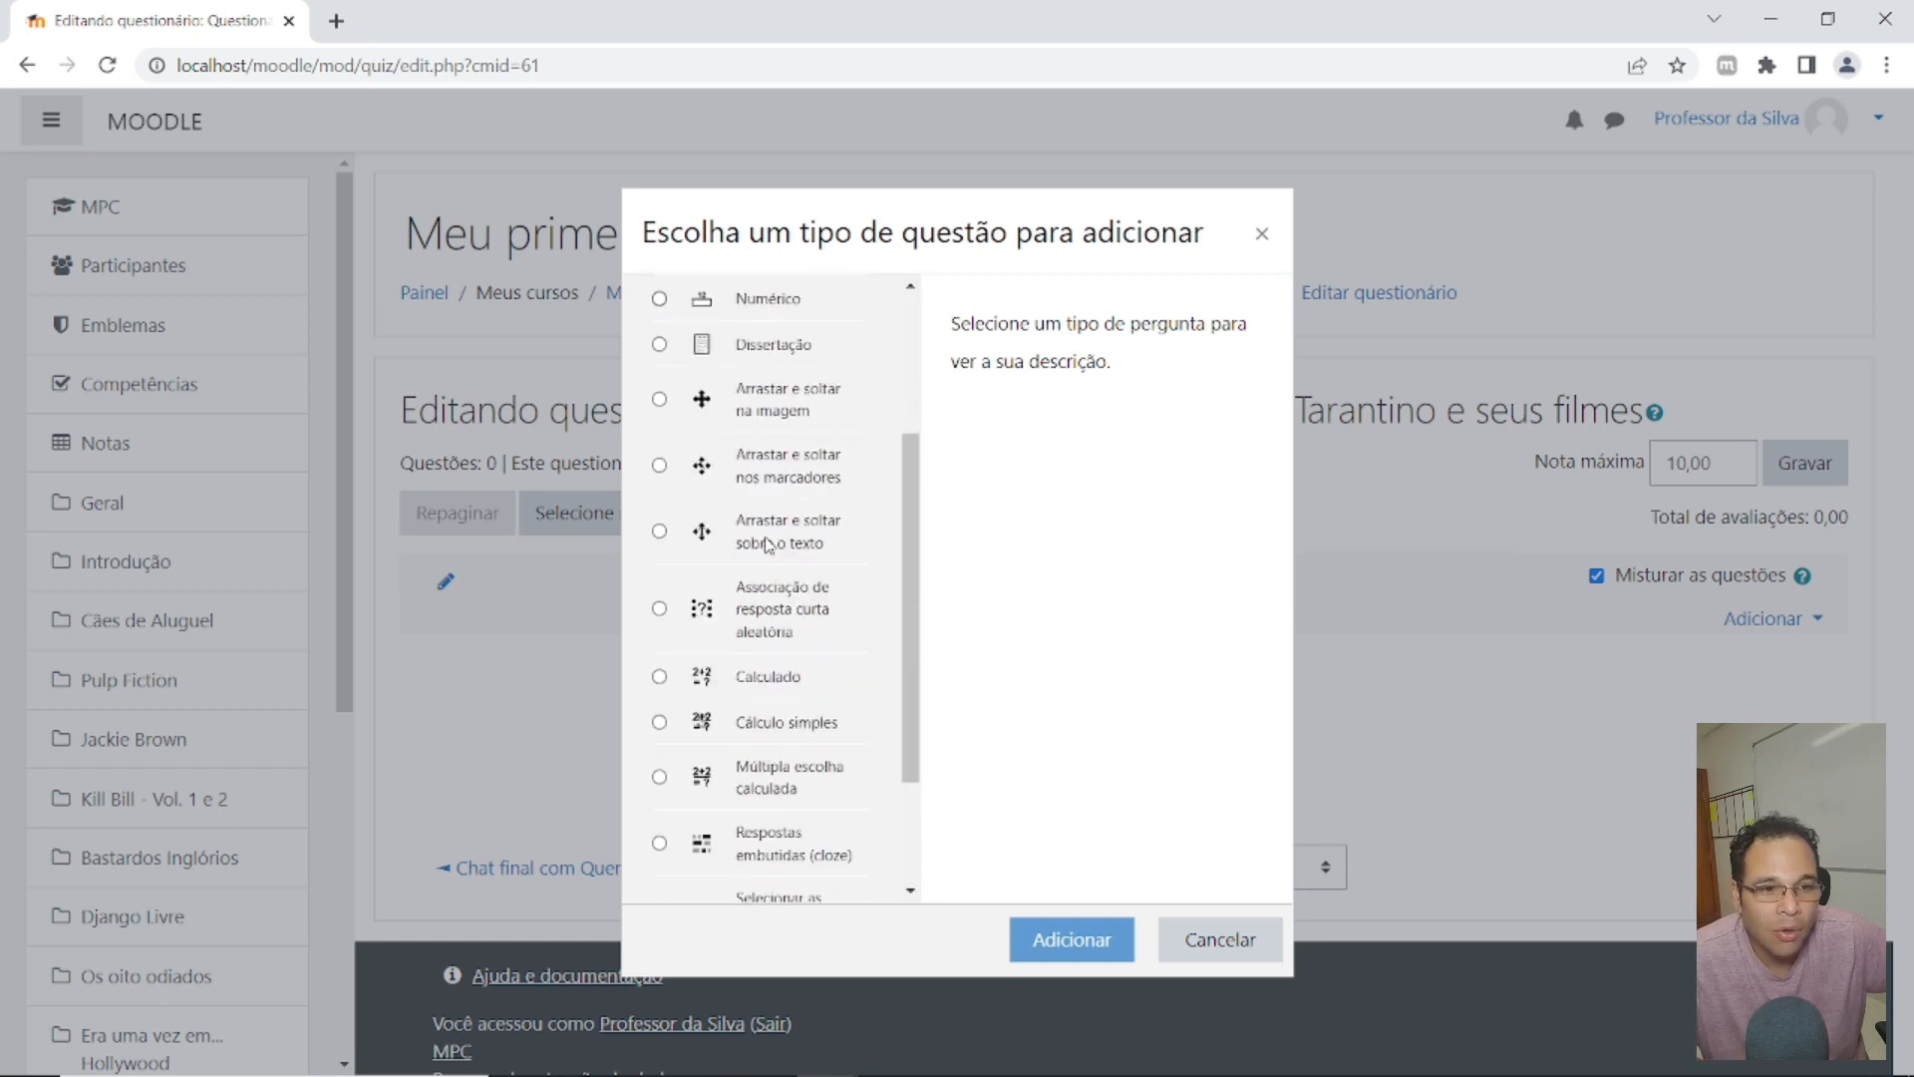
scroll(767, 544, "up", 1)
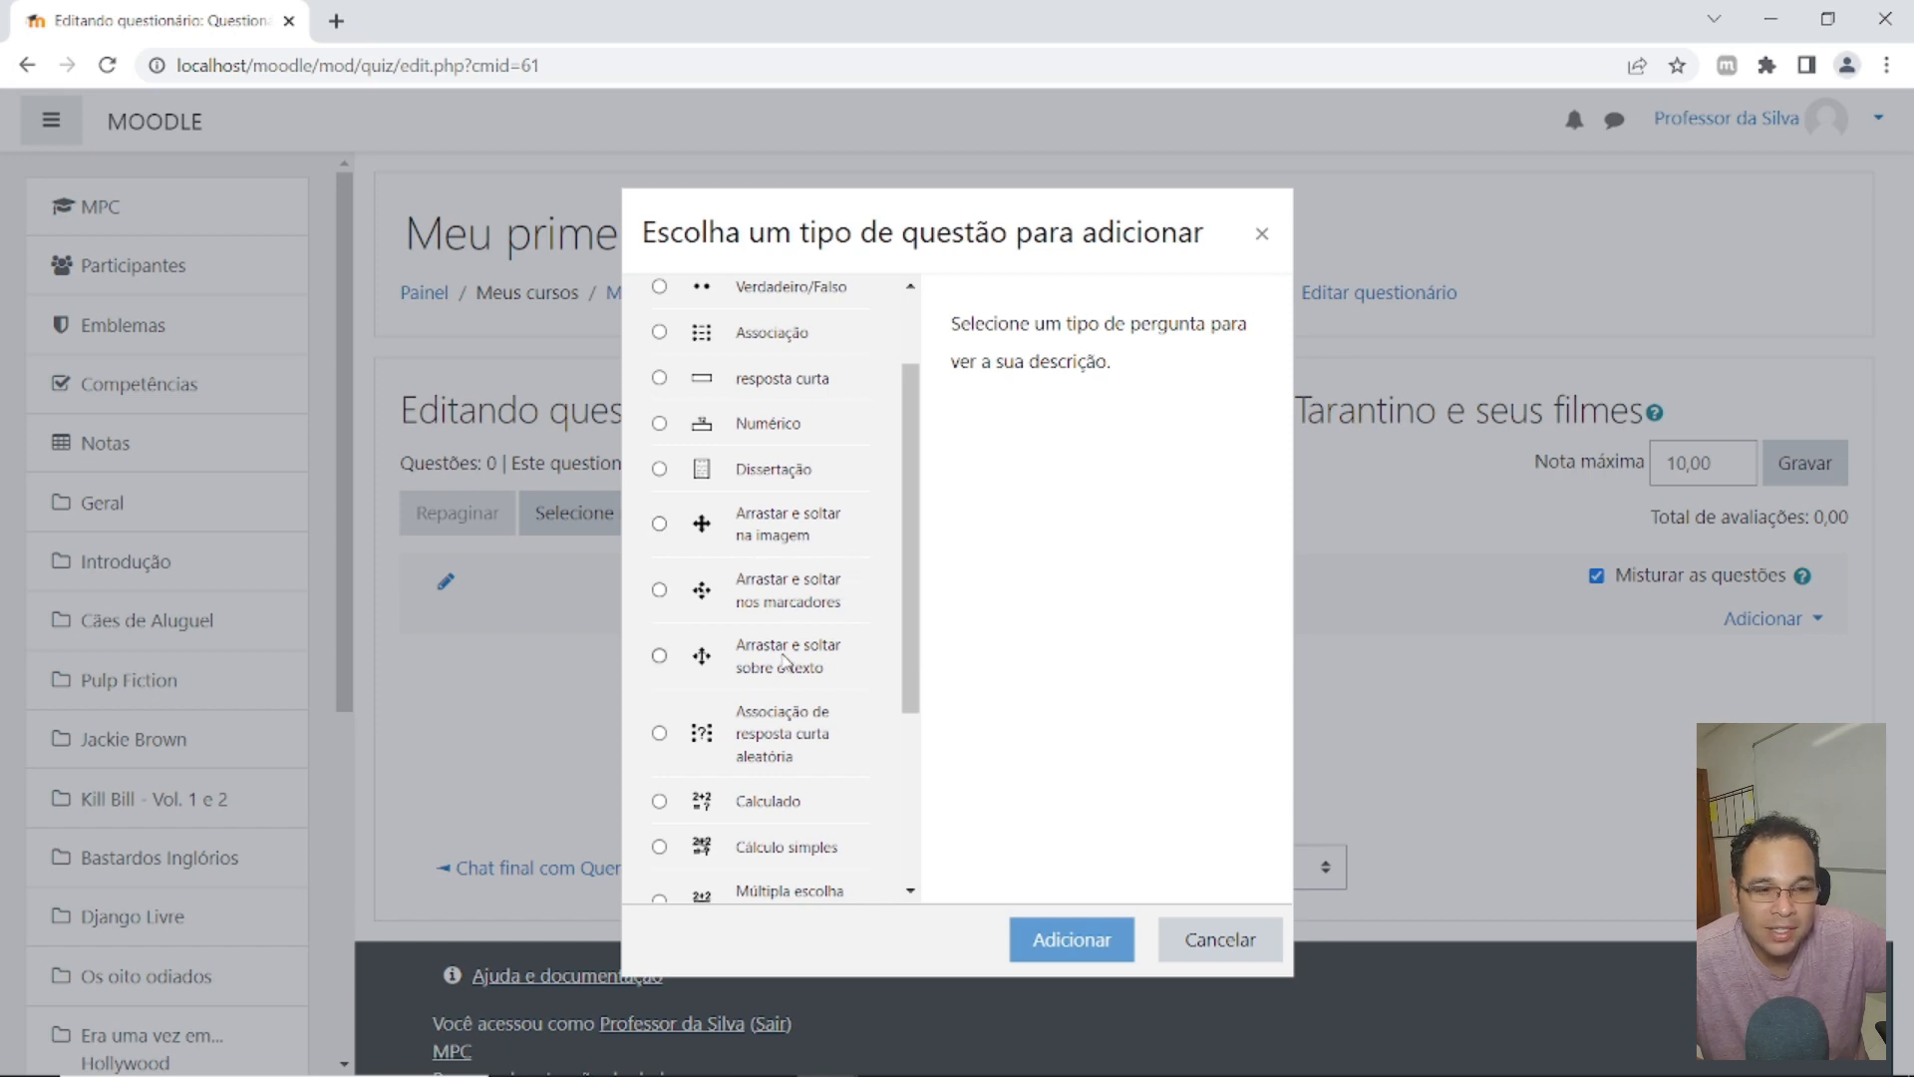
scroll(788, 658, "down", 1)
scroll(797, 643, "up", 2)
scroll(807, 633, "down", 2)
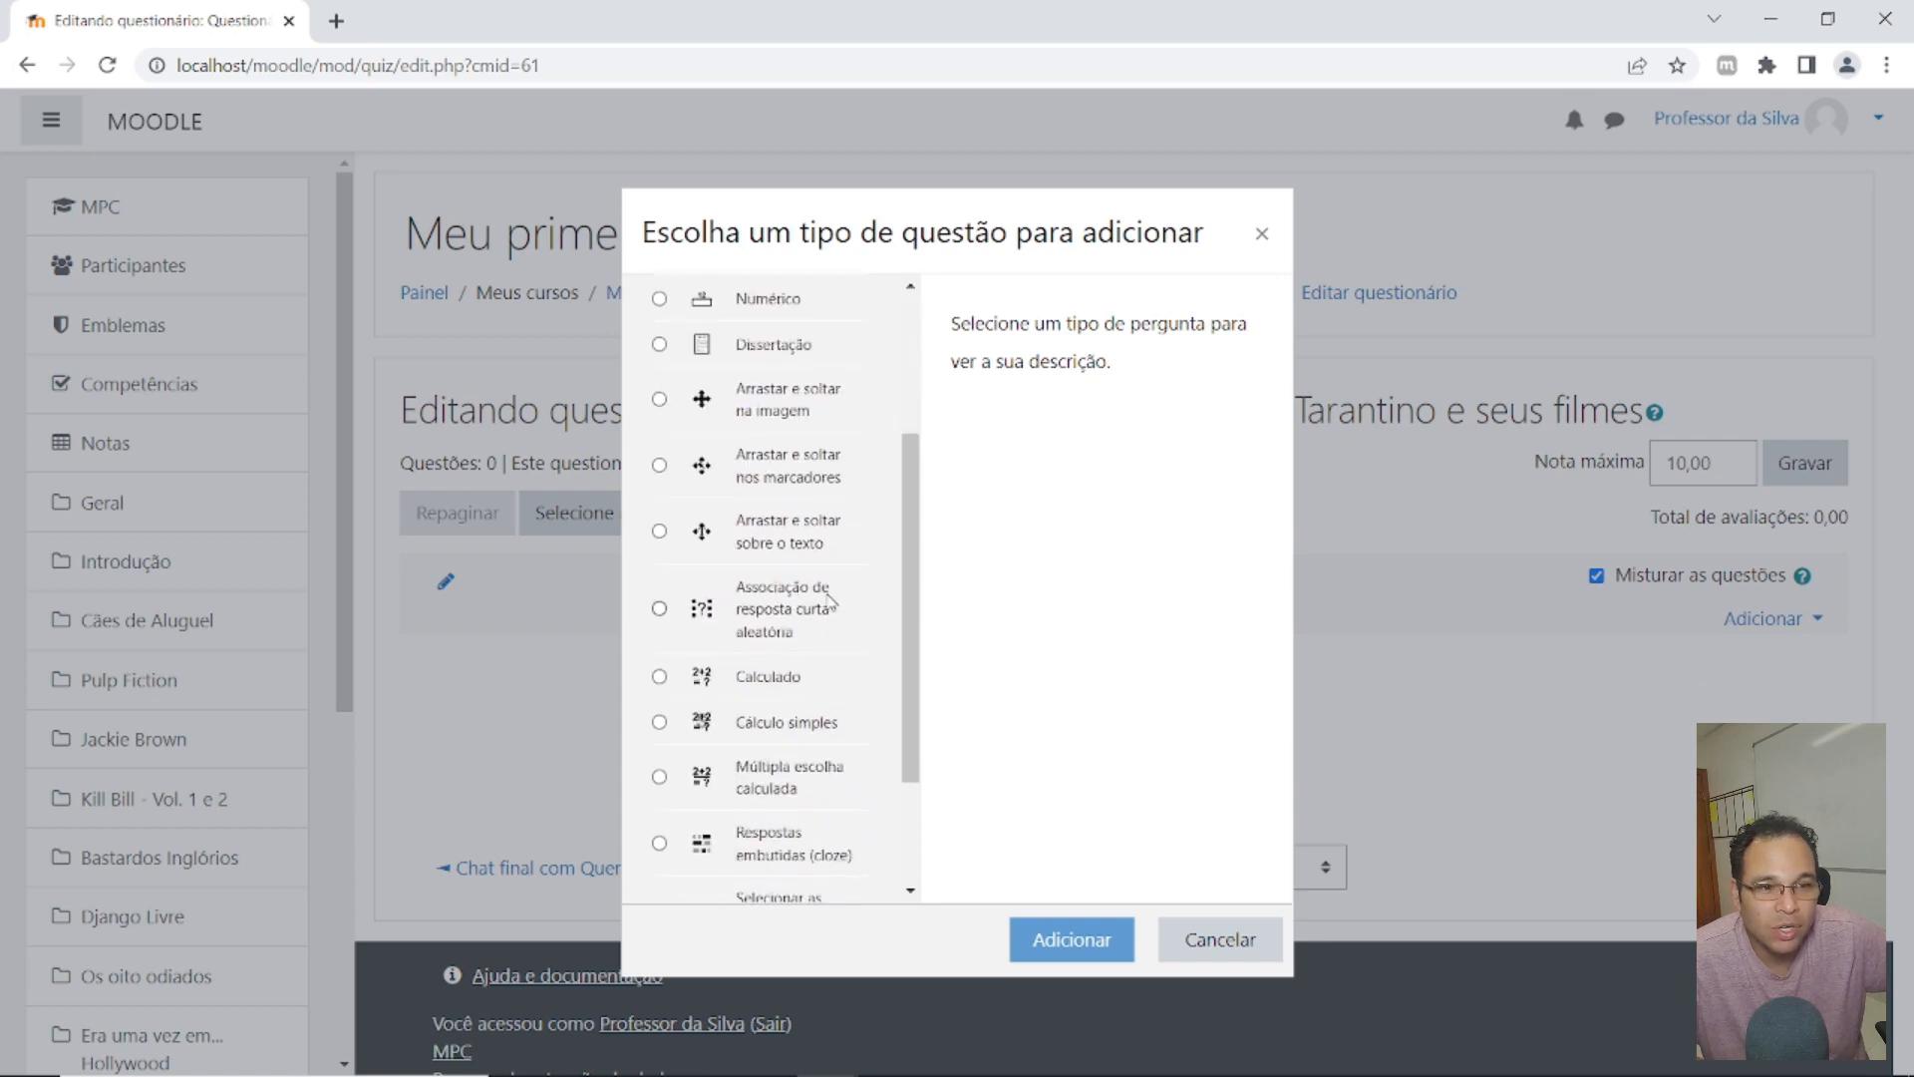
scroll(804, 643, "up", 1)
scroll(805, 640, "down", 1)
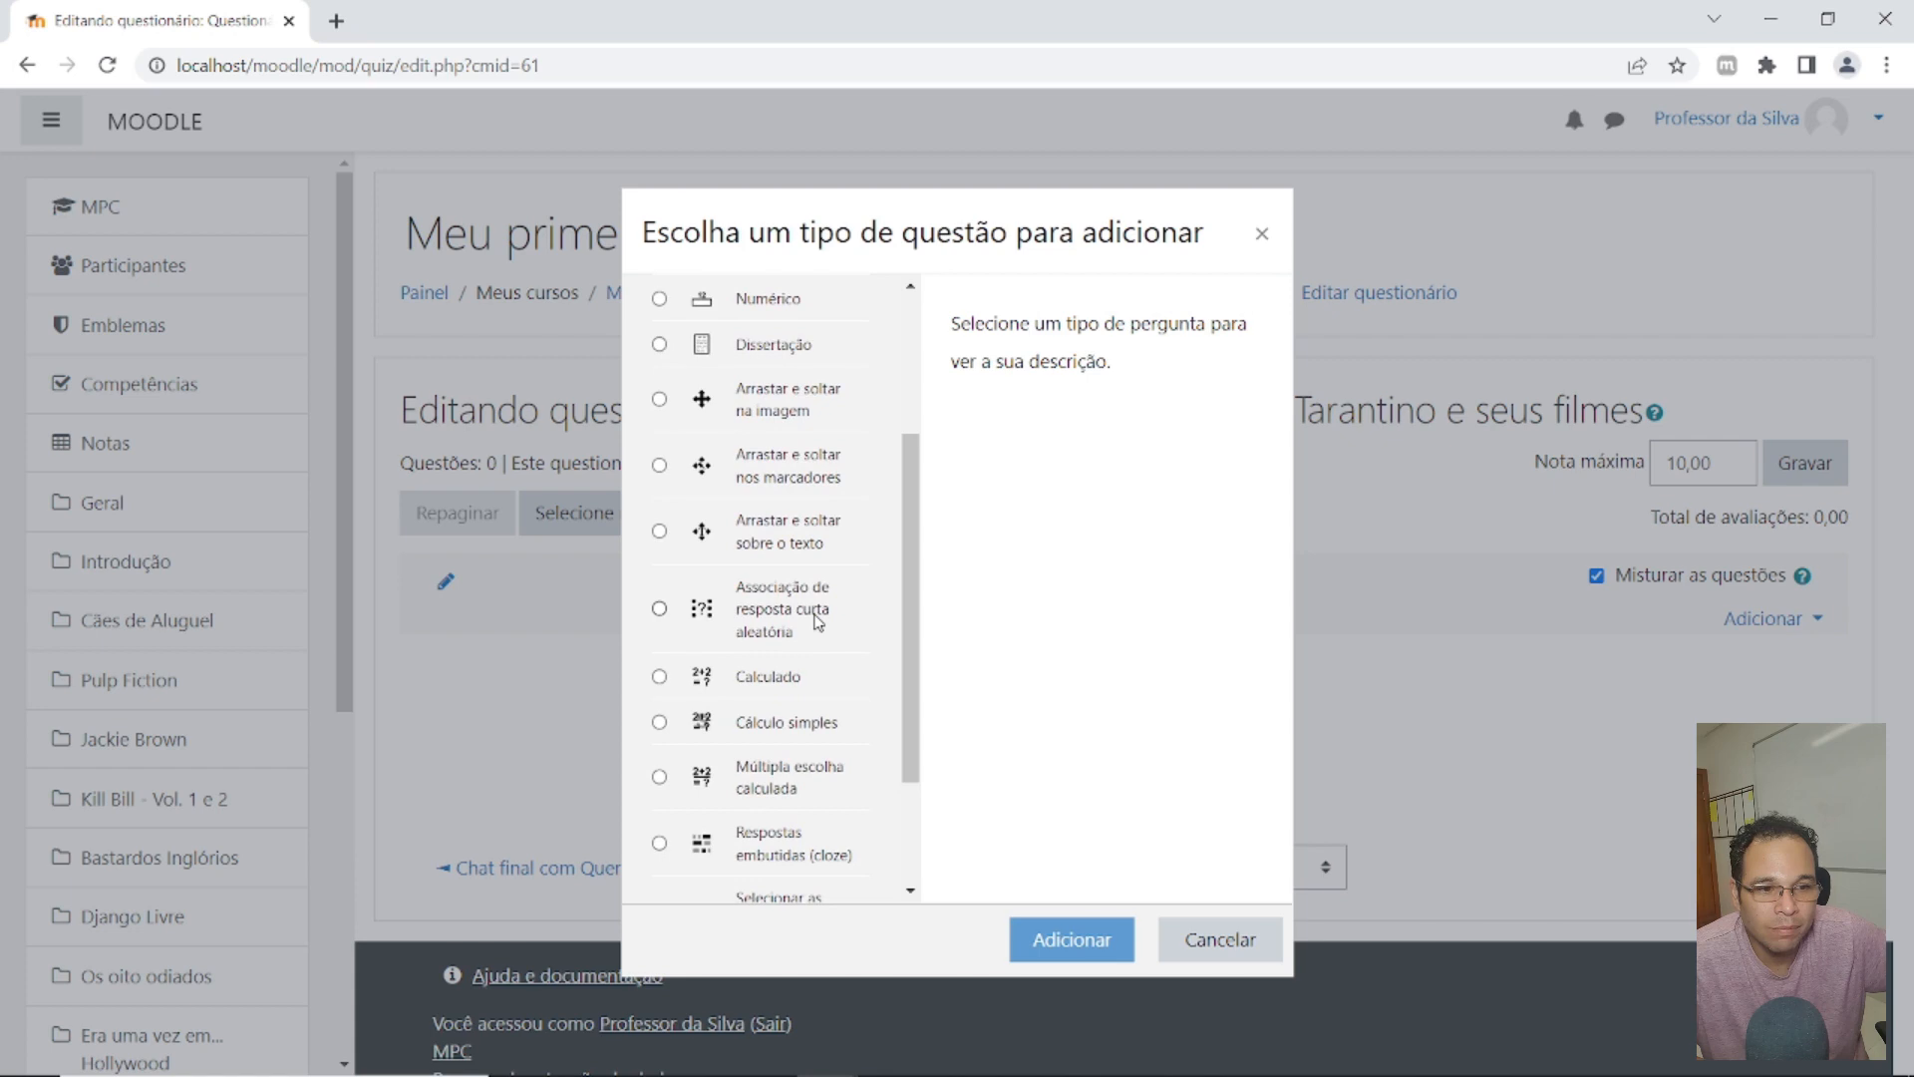
scroll(788, 678, "down", 2)
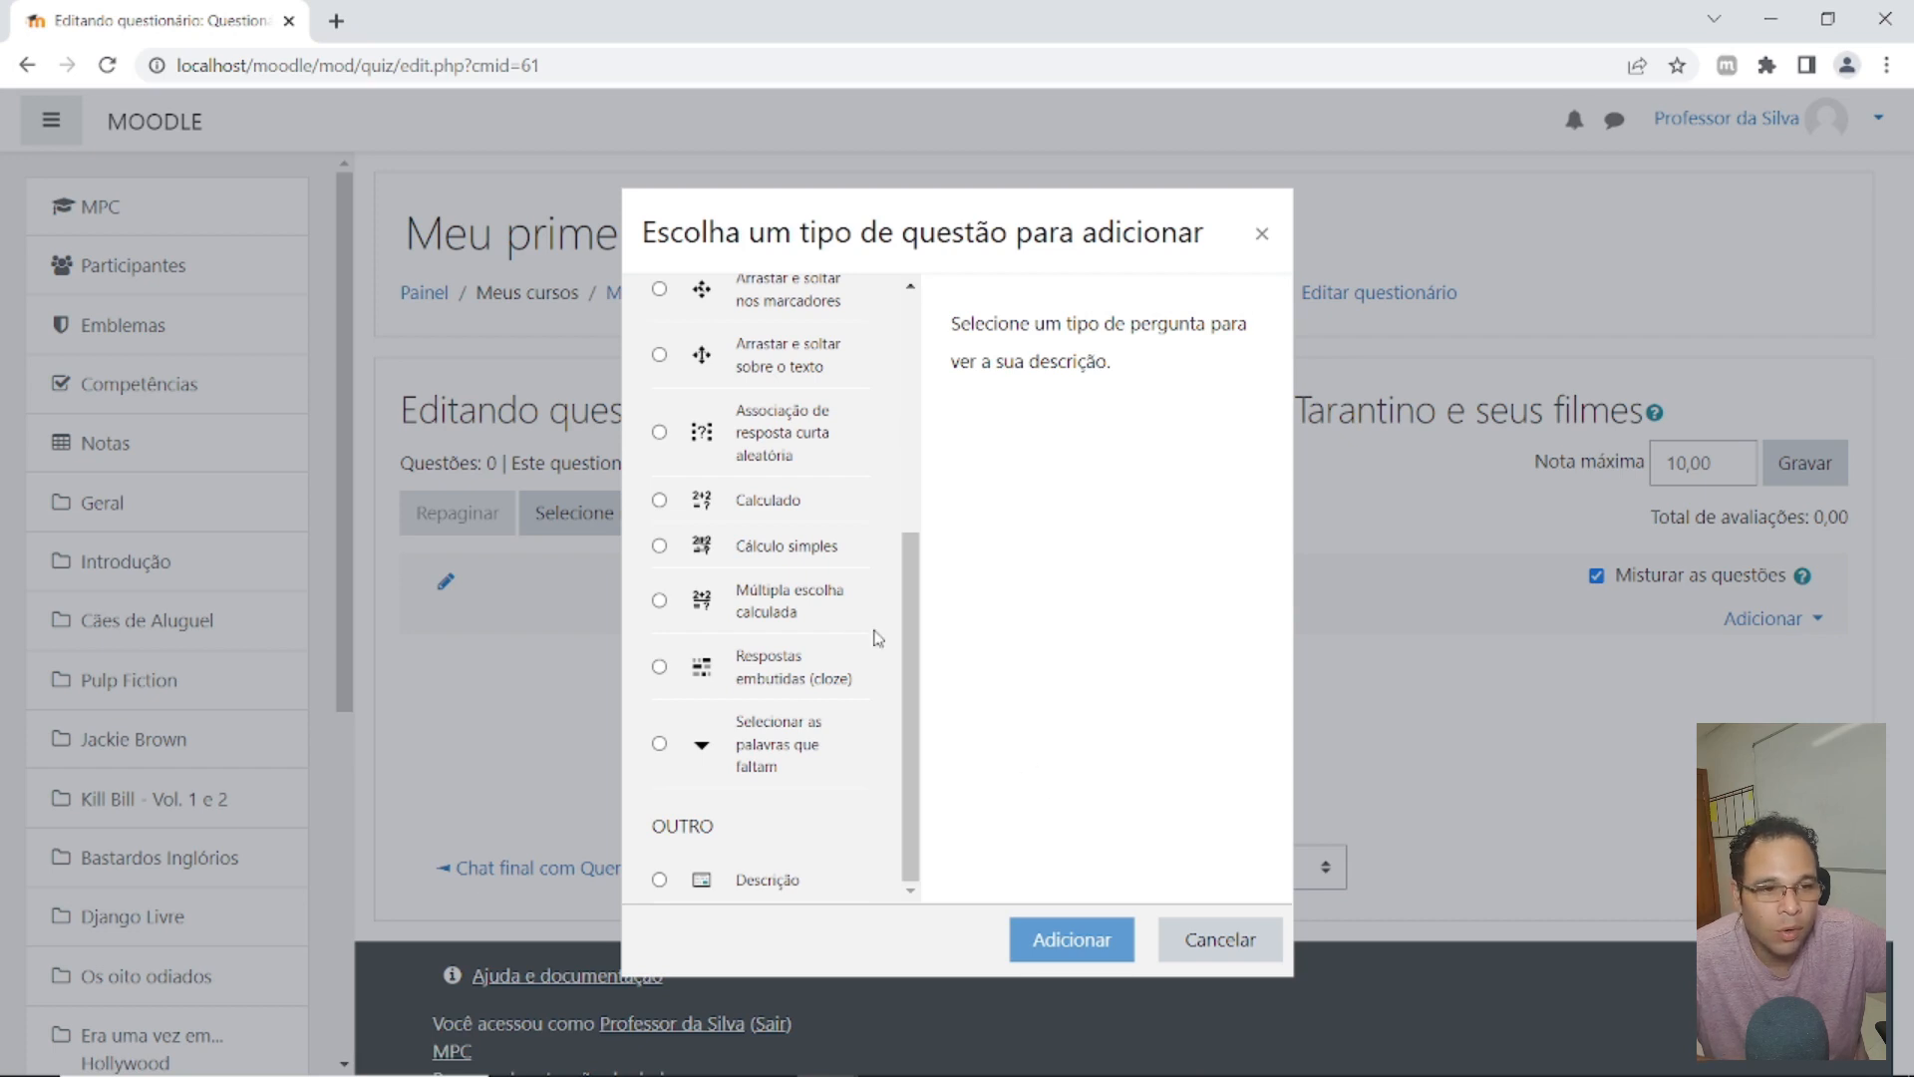
scroll(817, 602, "up", 1)
scroll(818, 602, "up", 4)
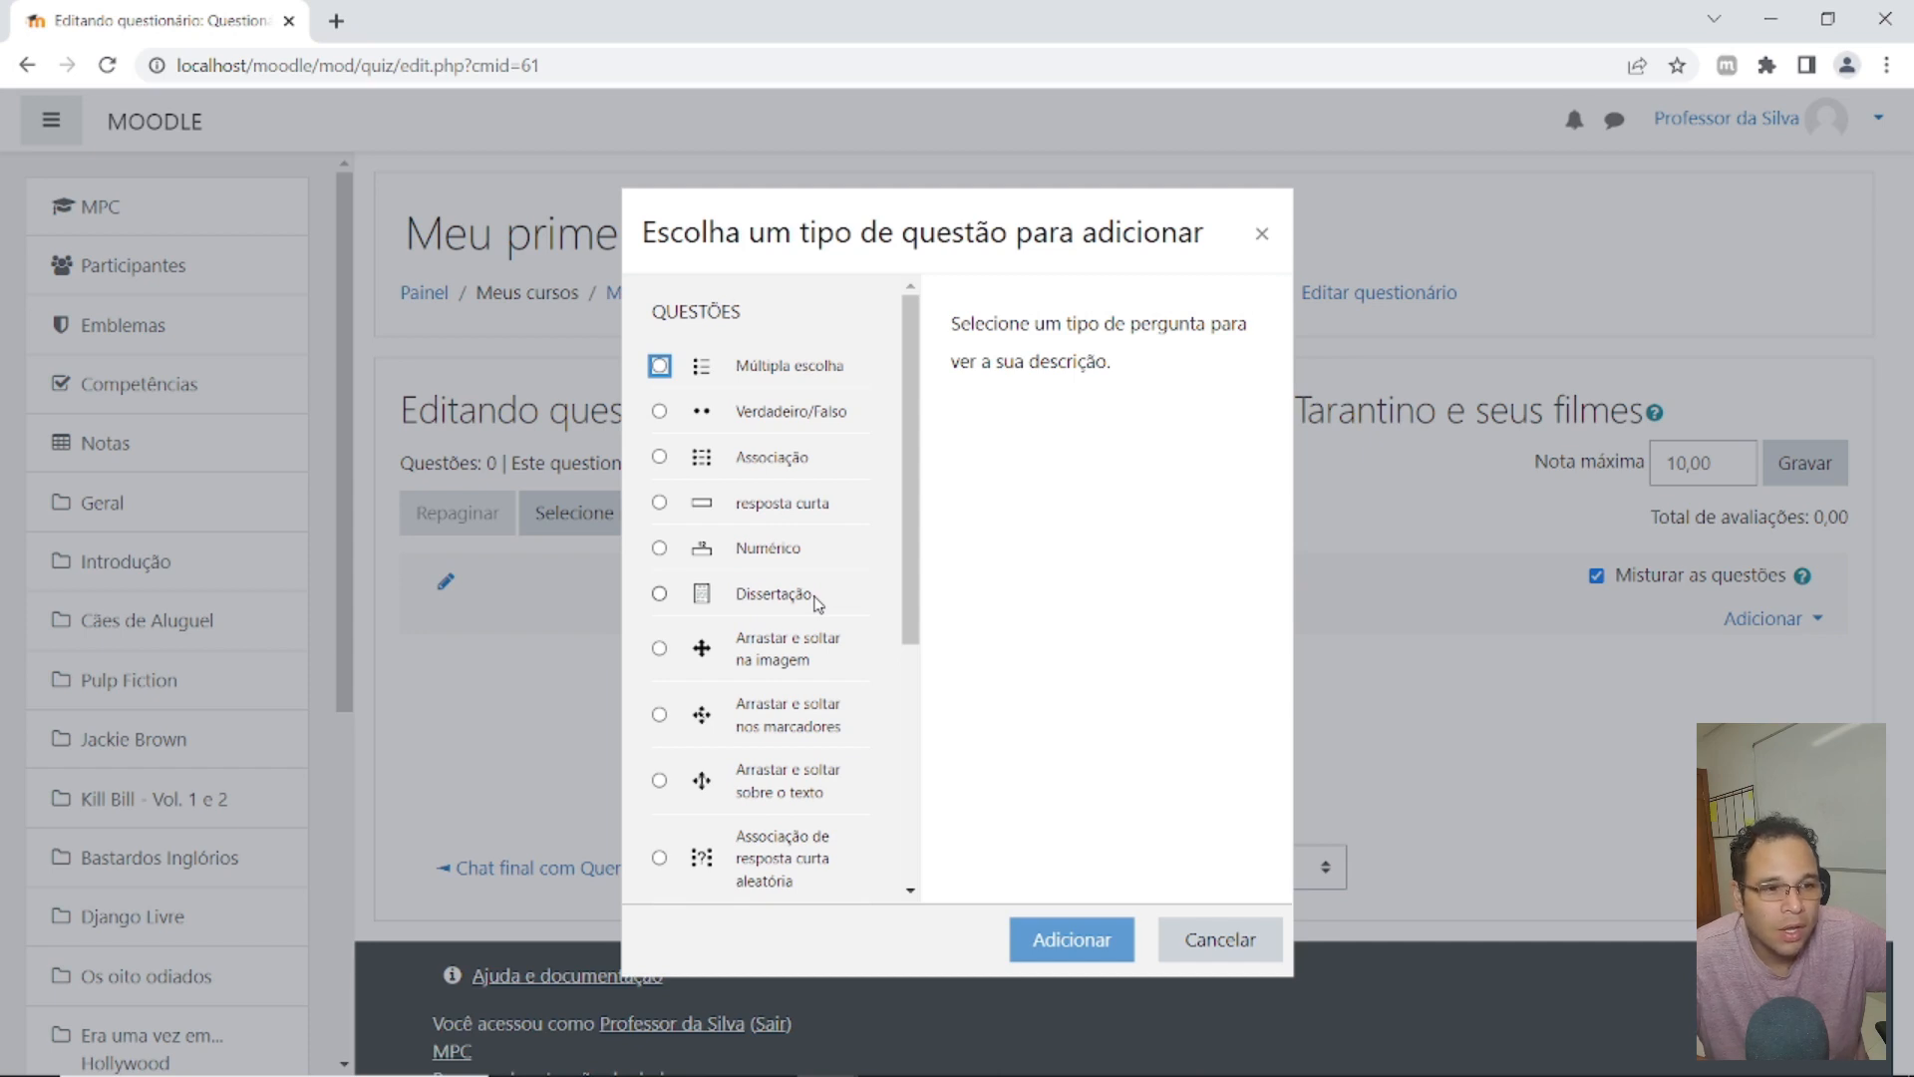
Step: Choose the Verdadeiro/Falso question type, create the question and look over its settings form
left_click(664, 414)
left_click(1069, 937)
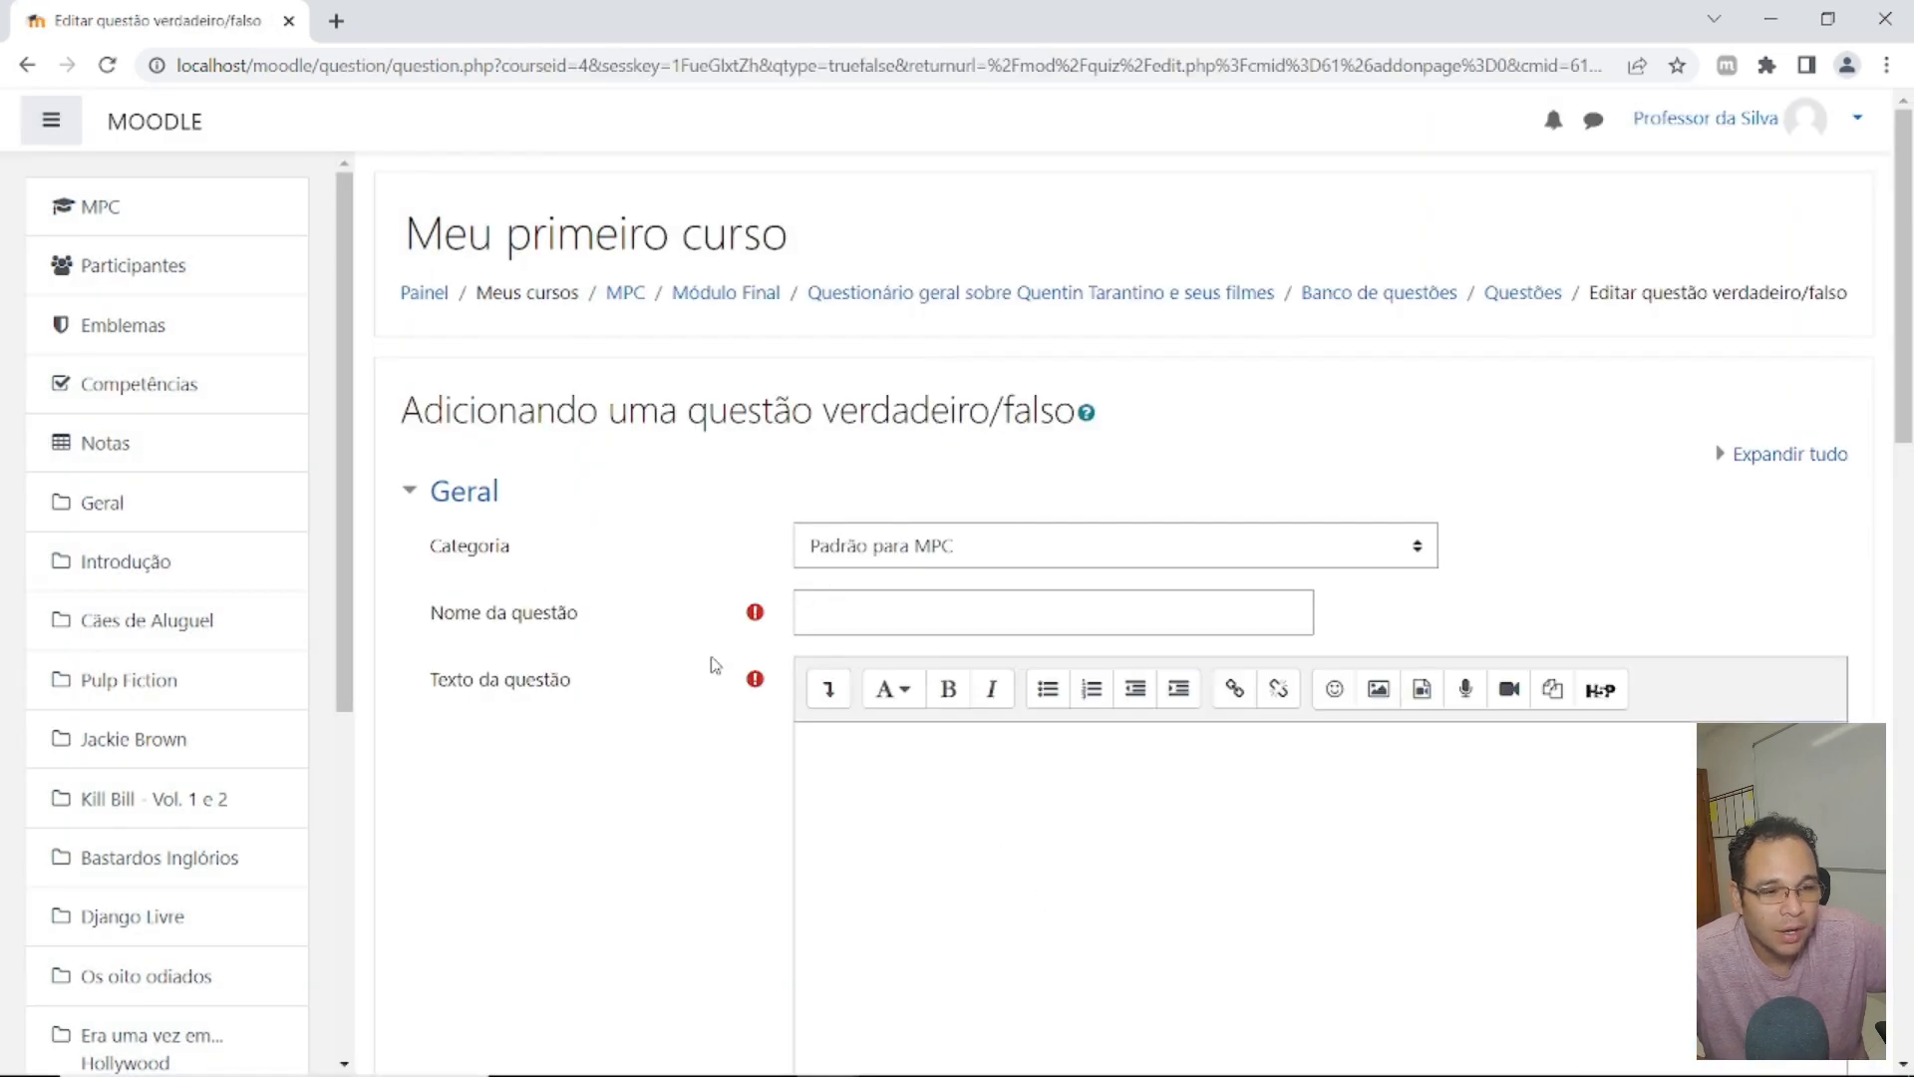
scroll(682, 680, "down", 1)
scroll(681, 680, "down", 13)
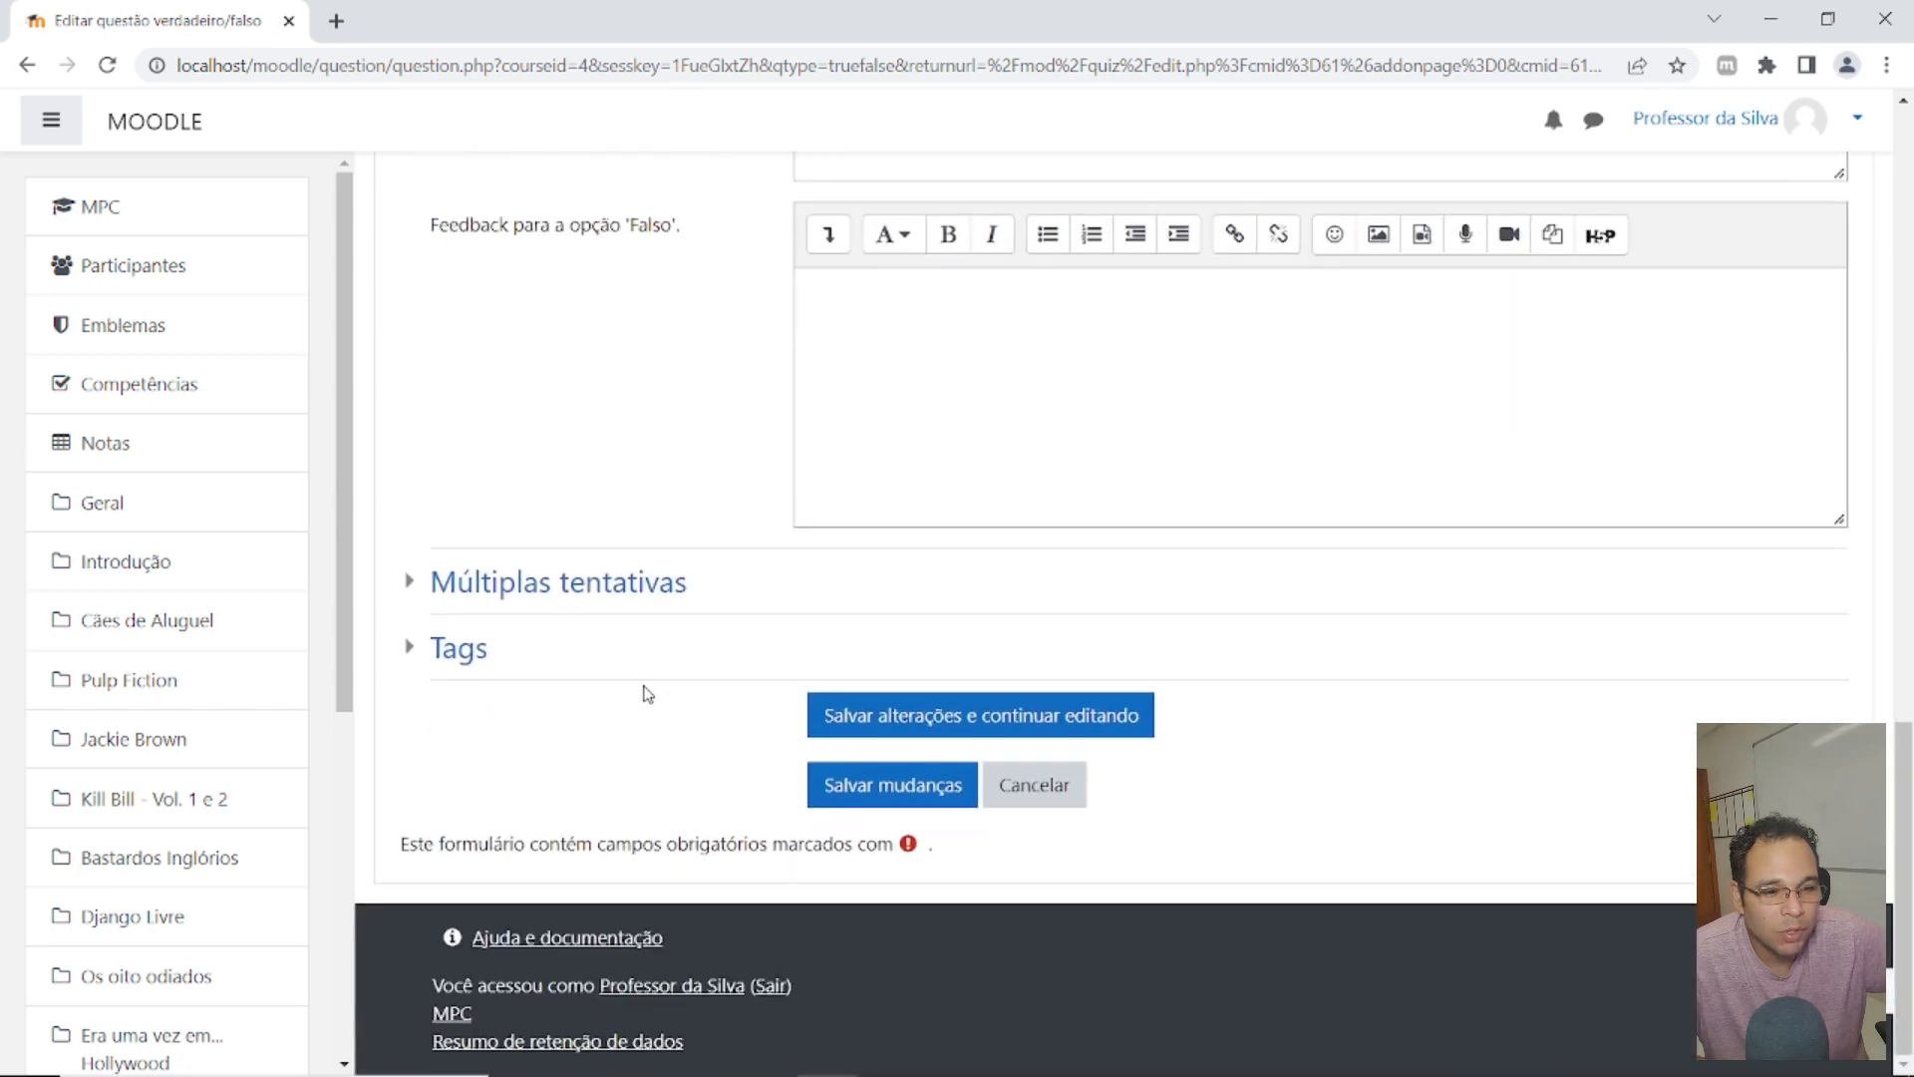
scroll(789, 714, "up", 1)
scroll(789, 714, "up", 14)
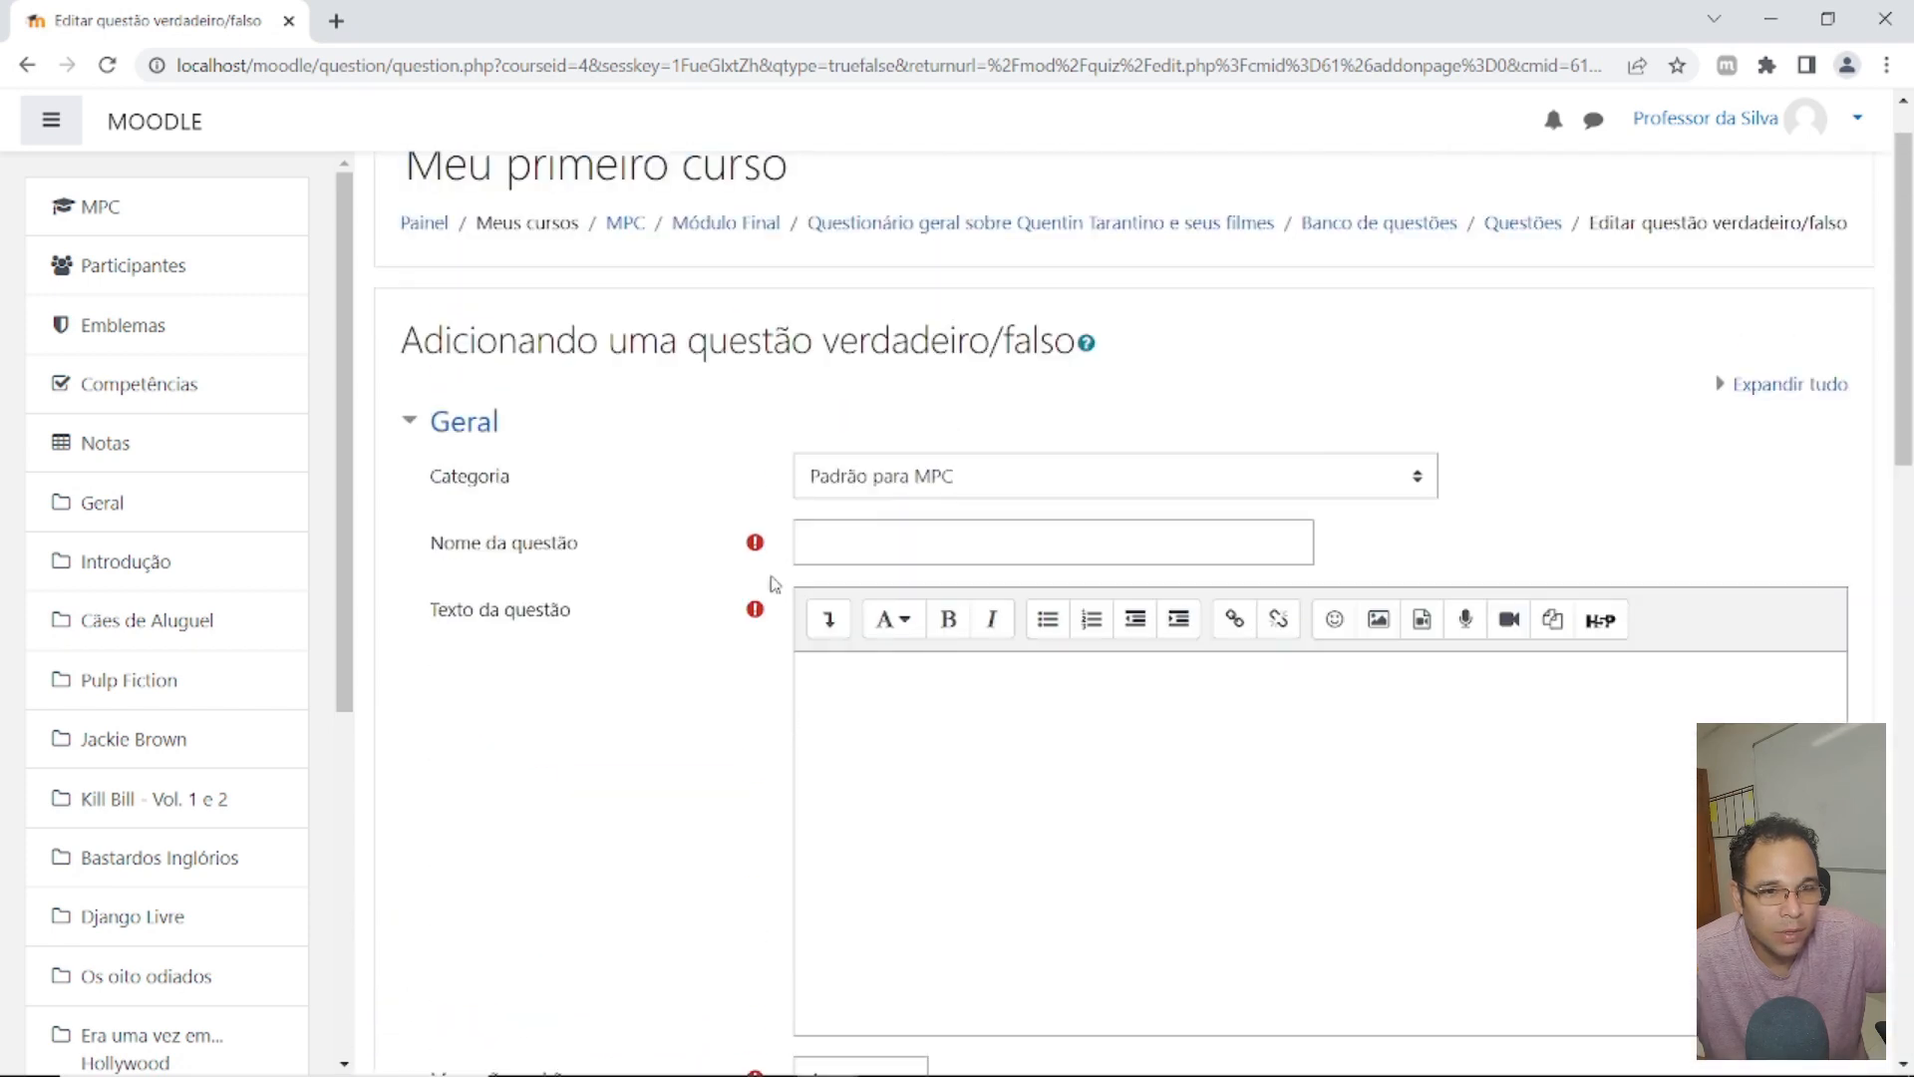
Step: Assign the question to the category Padrão para MPC and name it MPCVouF001
left_click(937, 472)
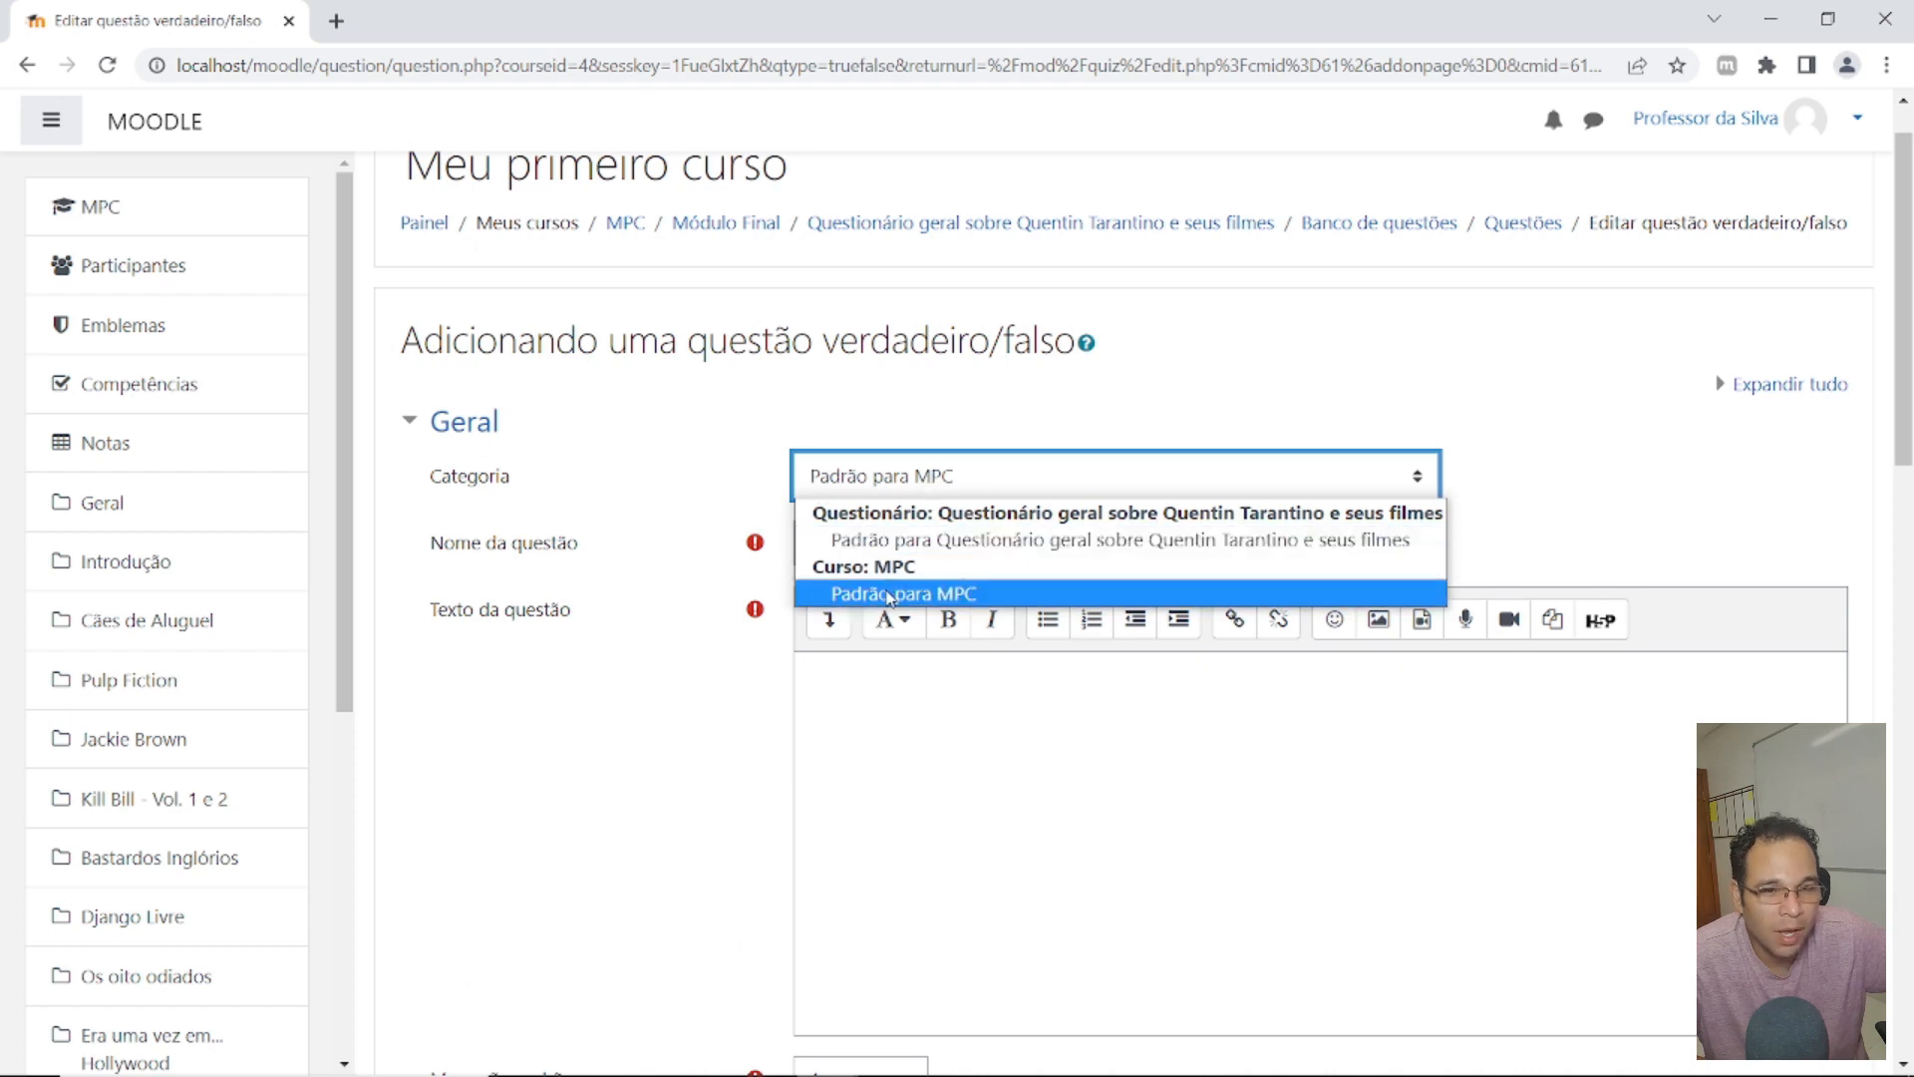
left_click(940, 596)
left_click(1502, 495)
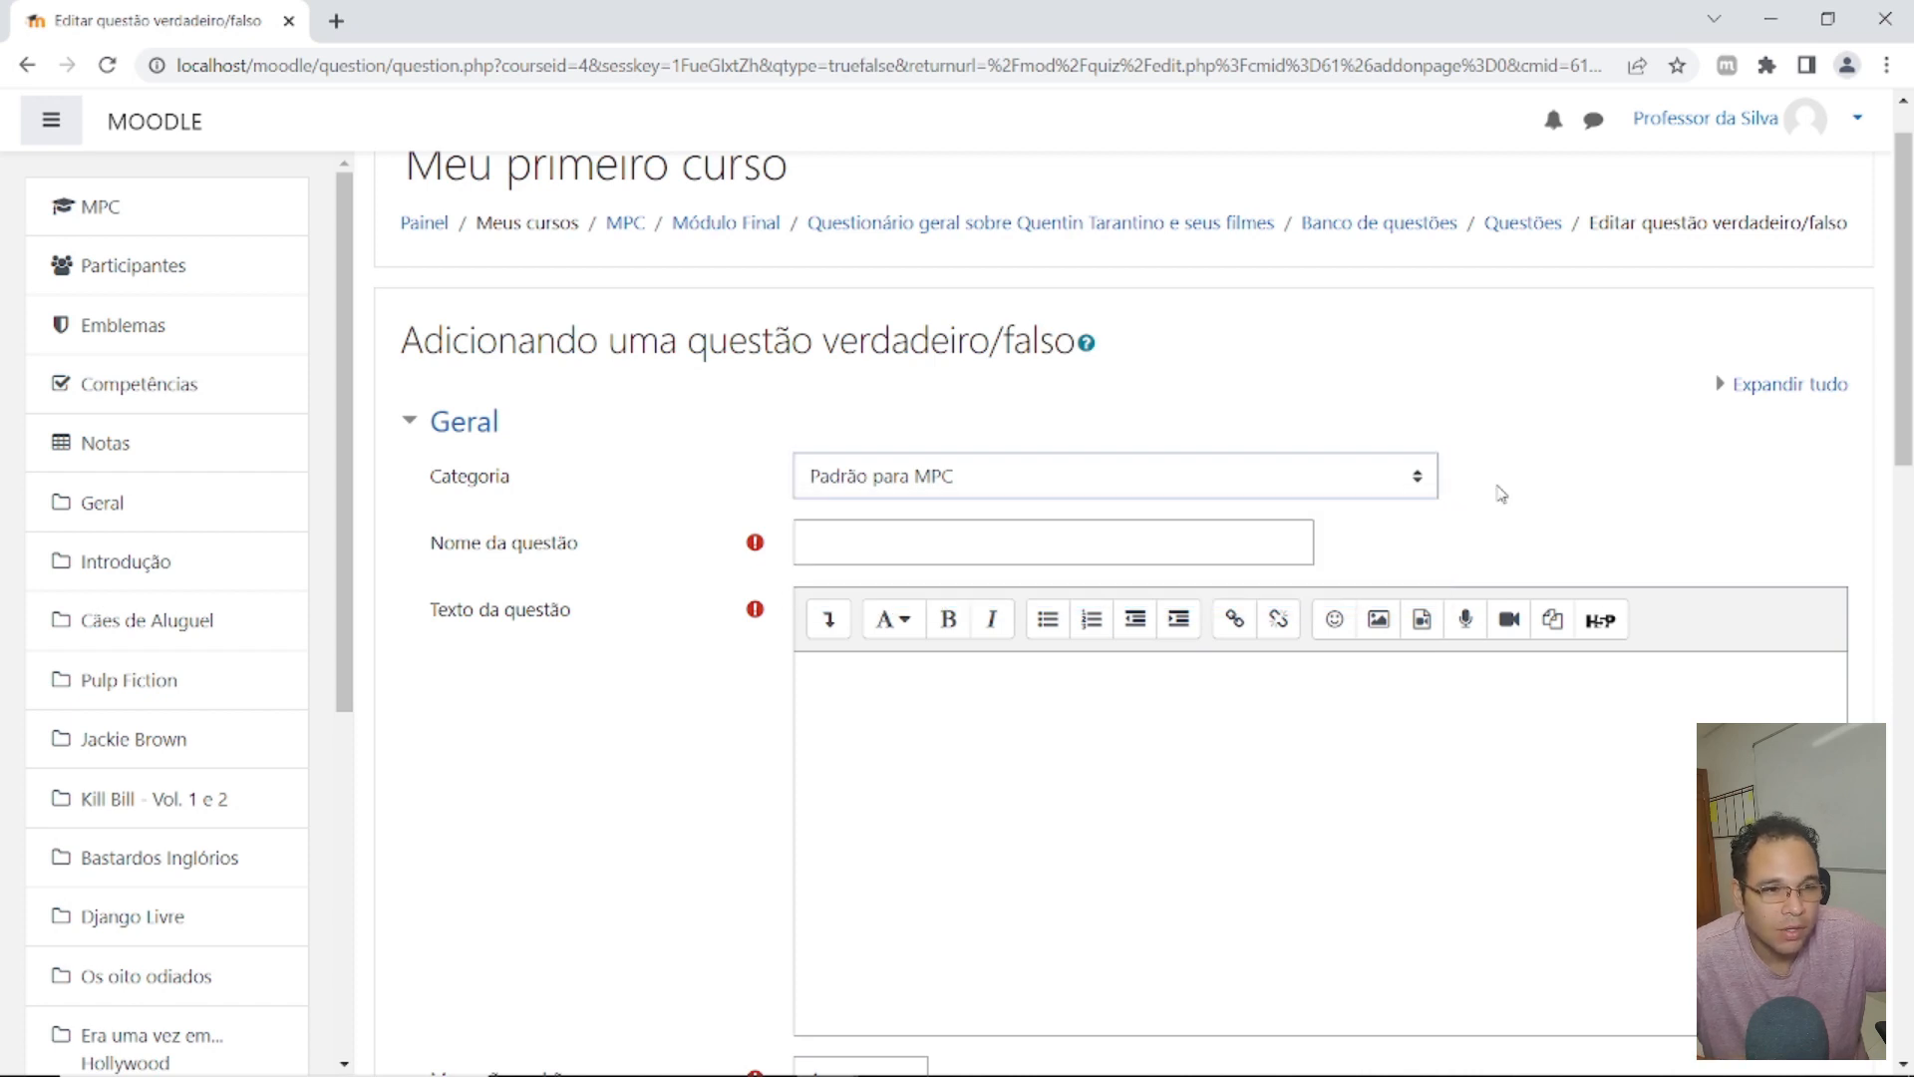
left_click(845, 550)
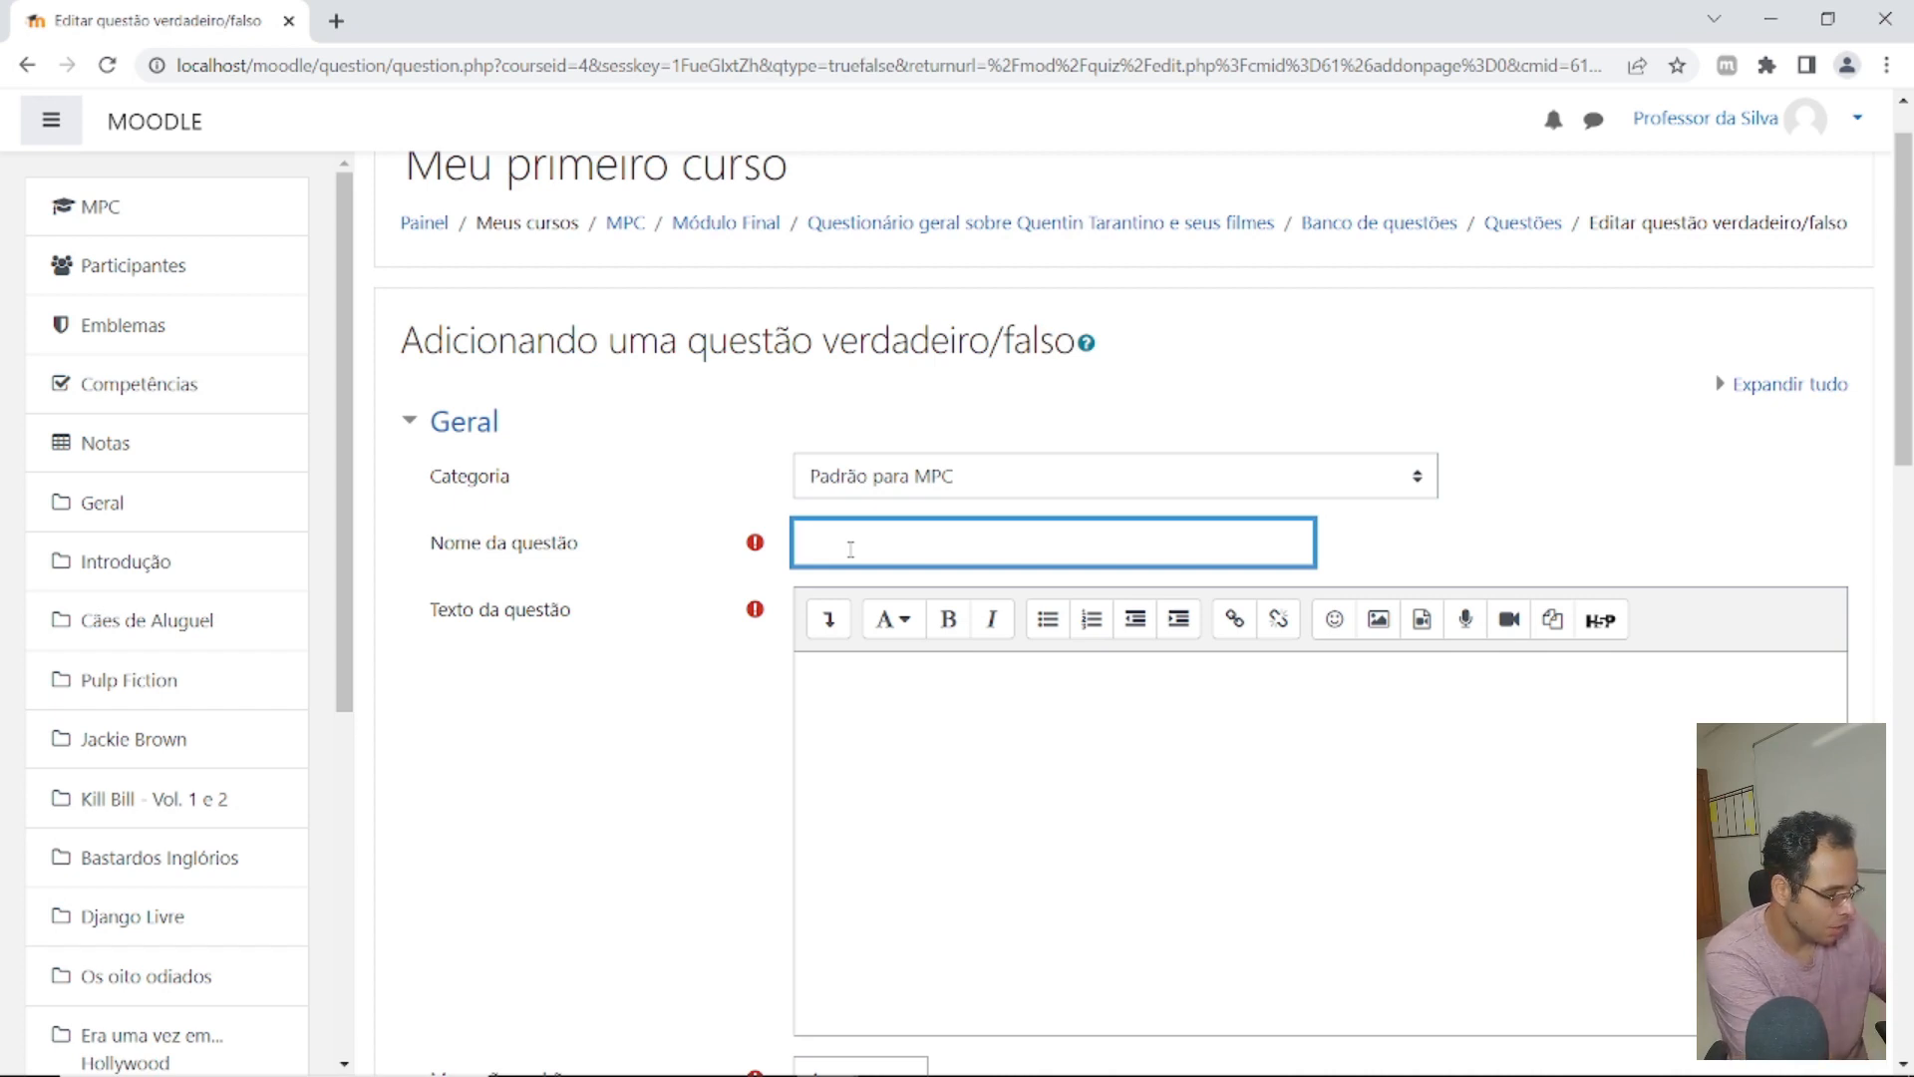
type("MPC")
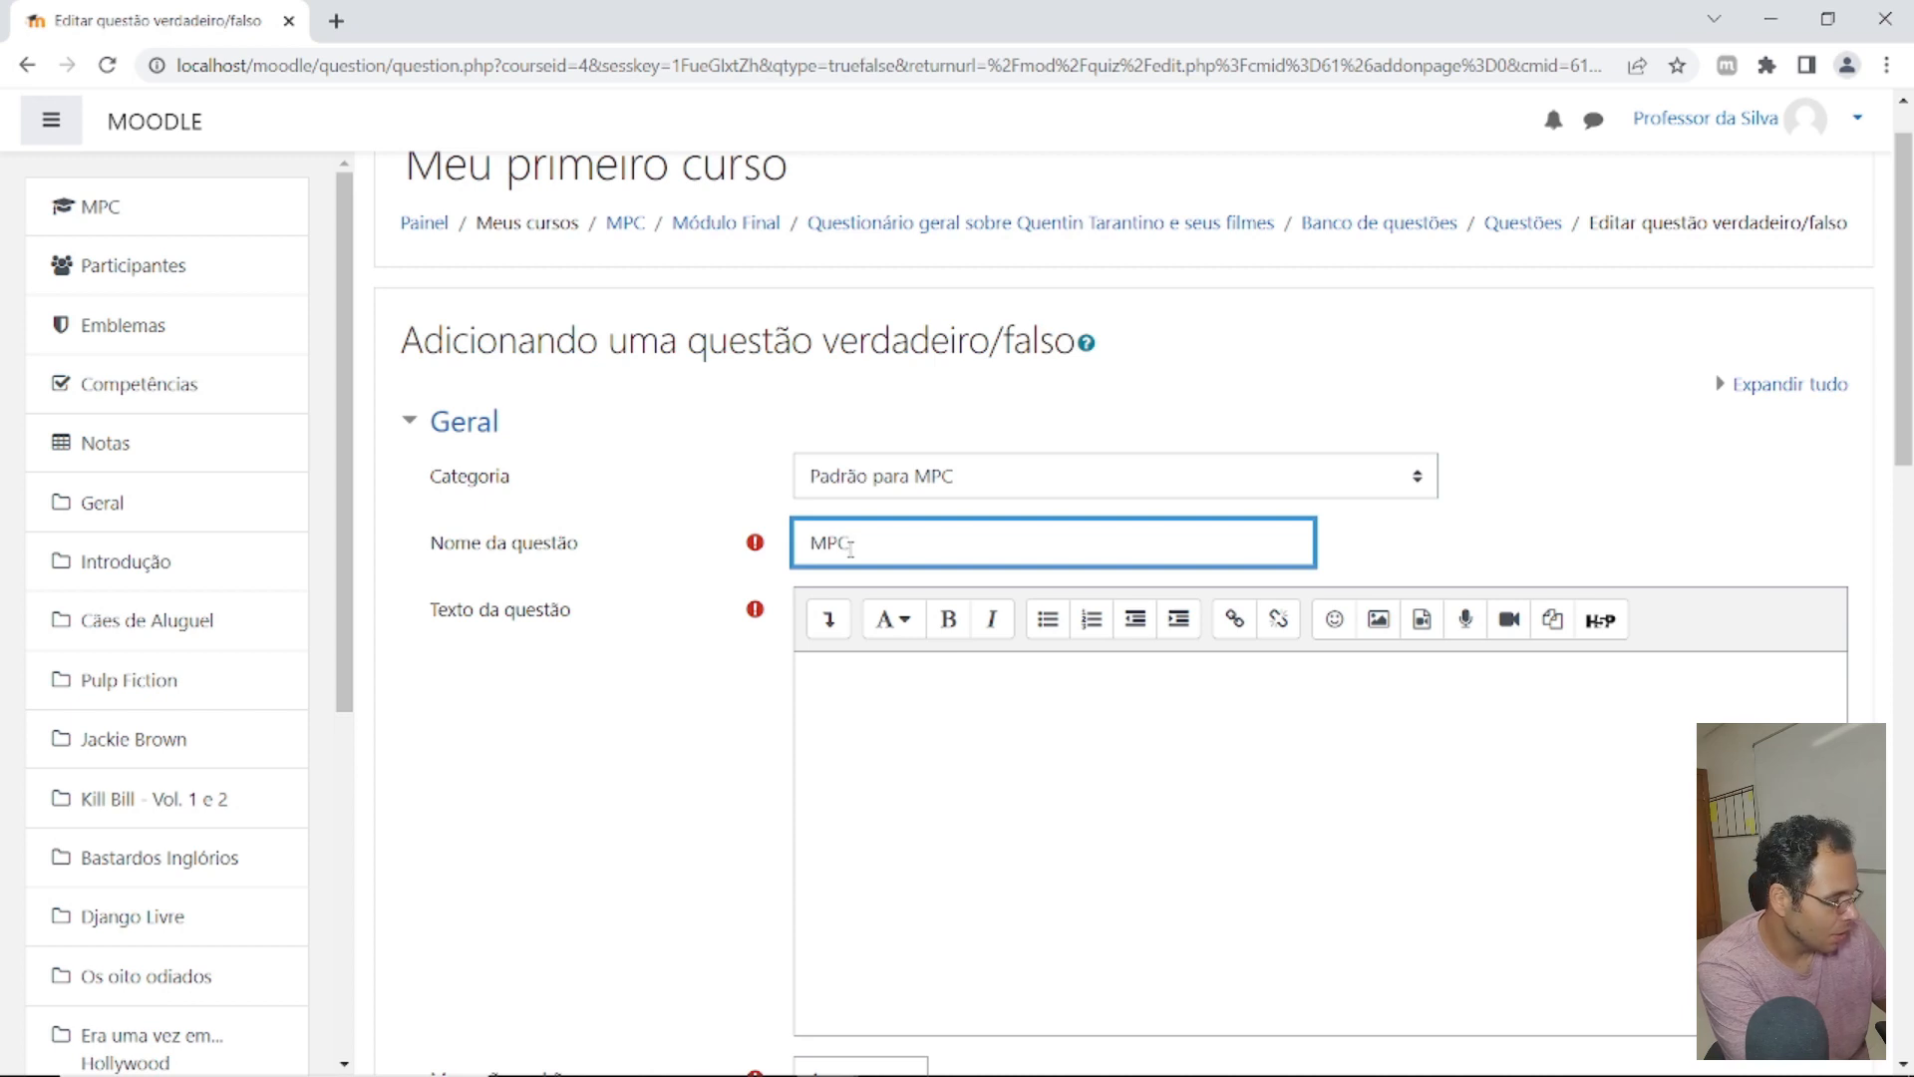
type(" V ou F")
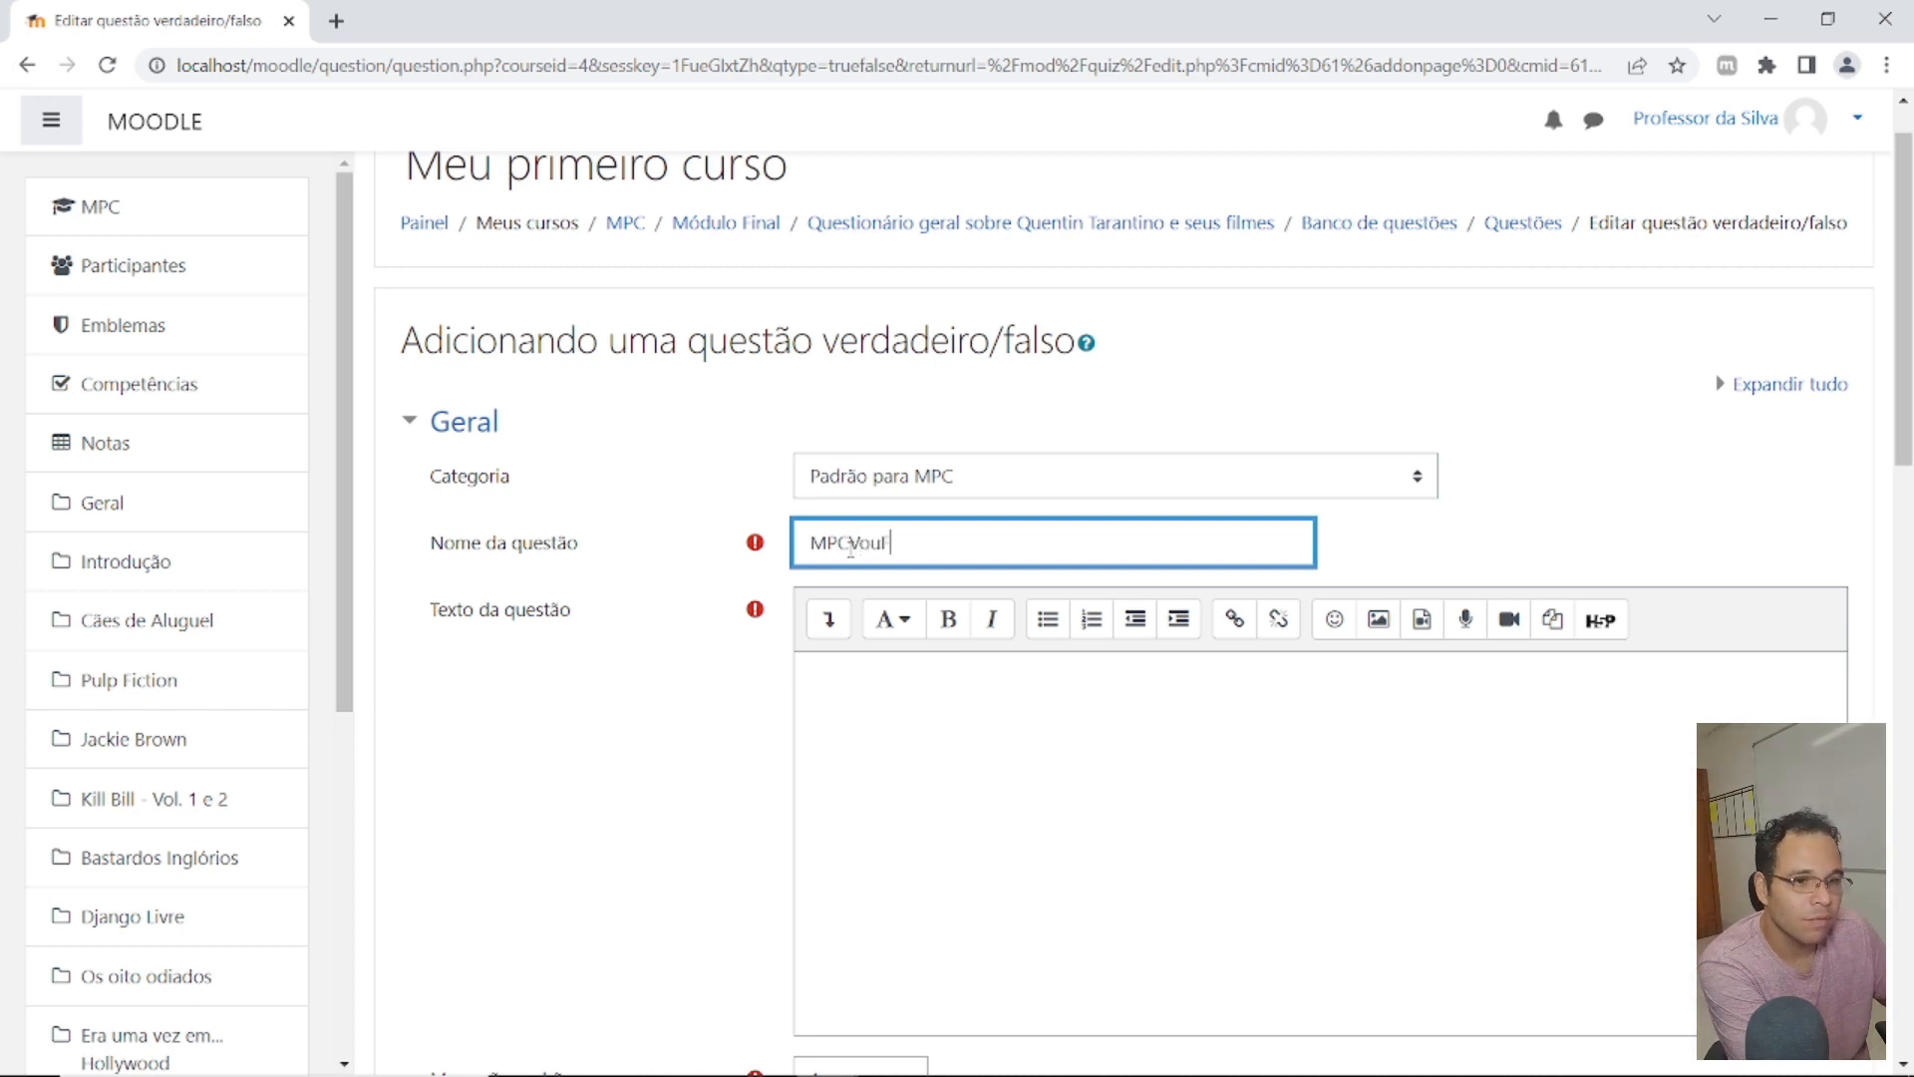
type(" 0")
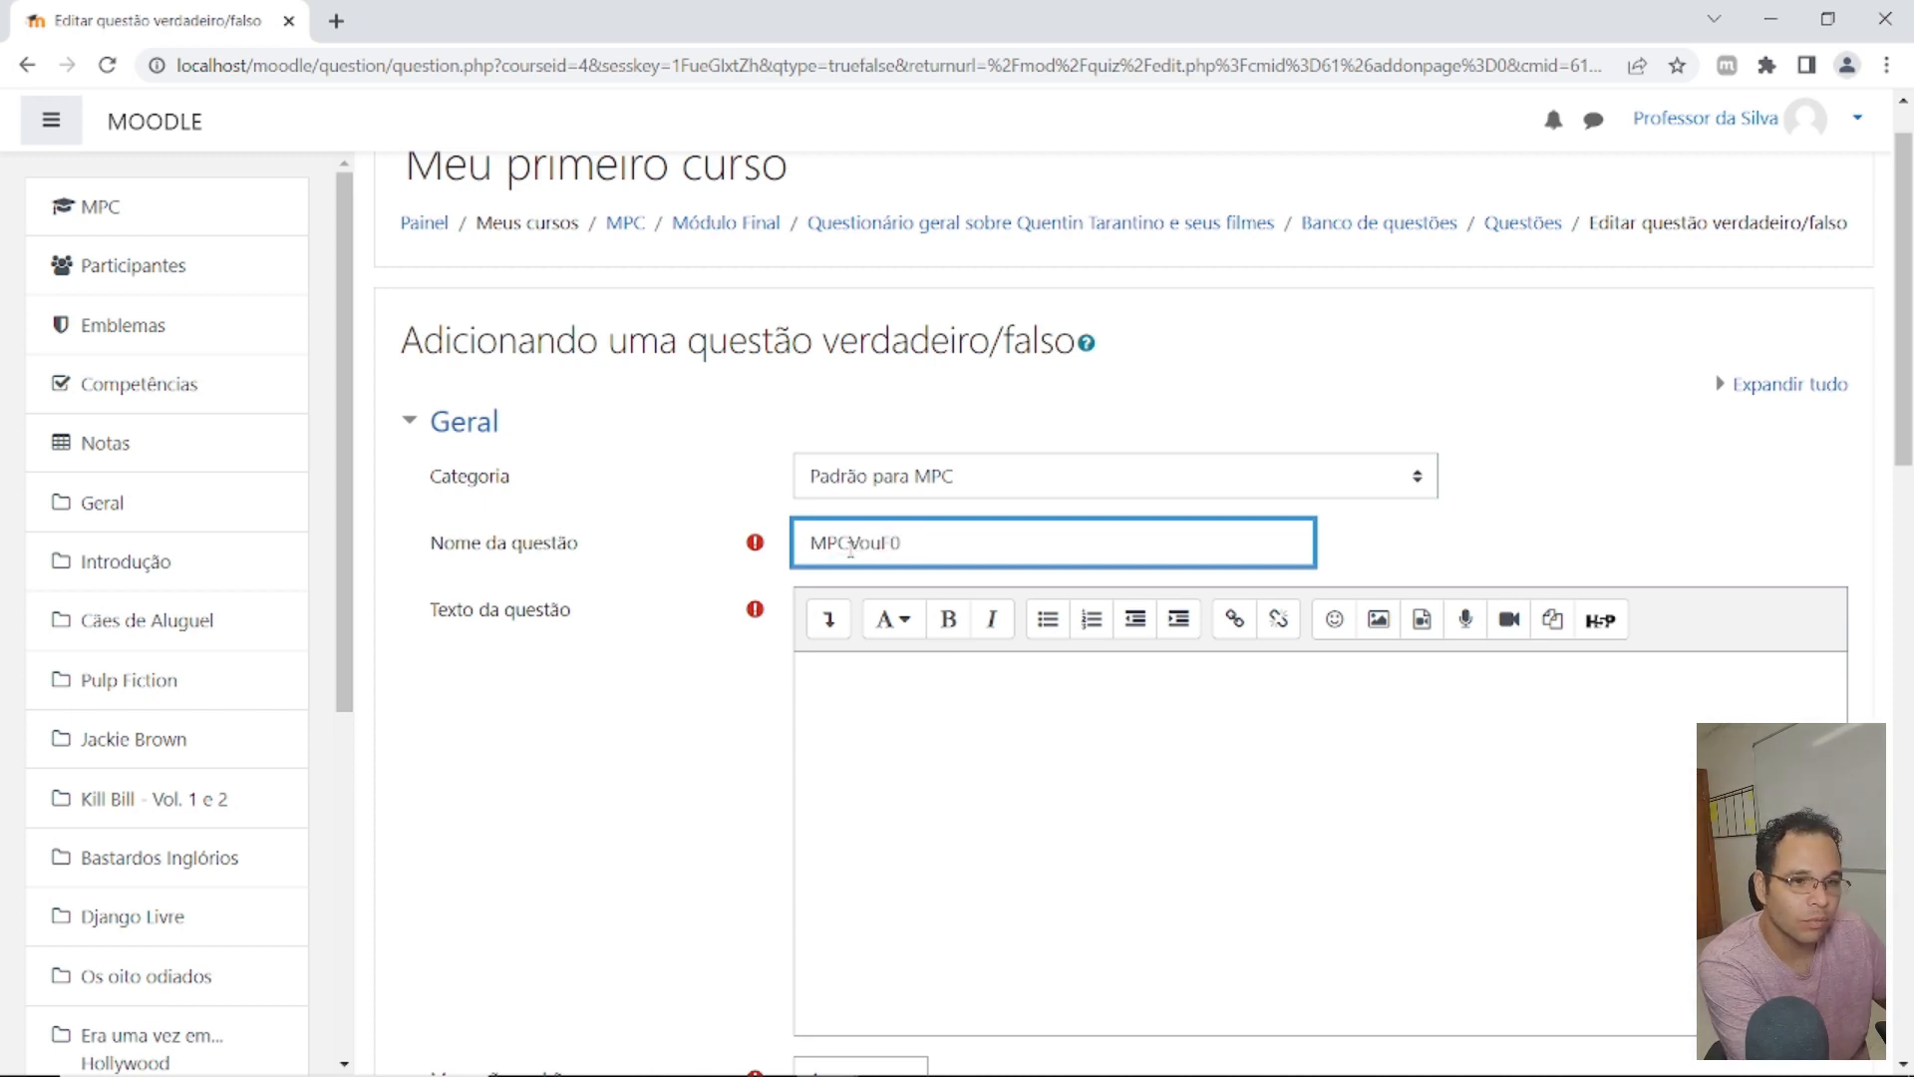
type("1001")
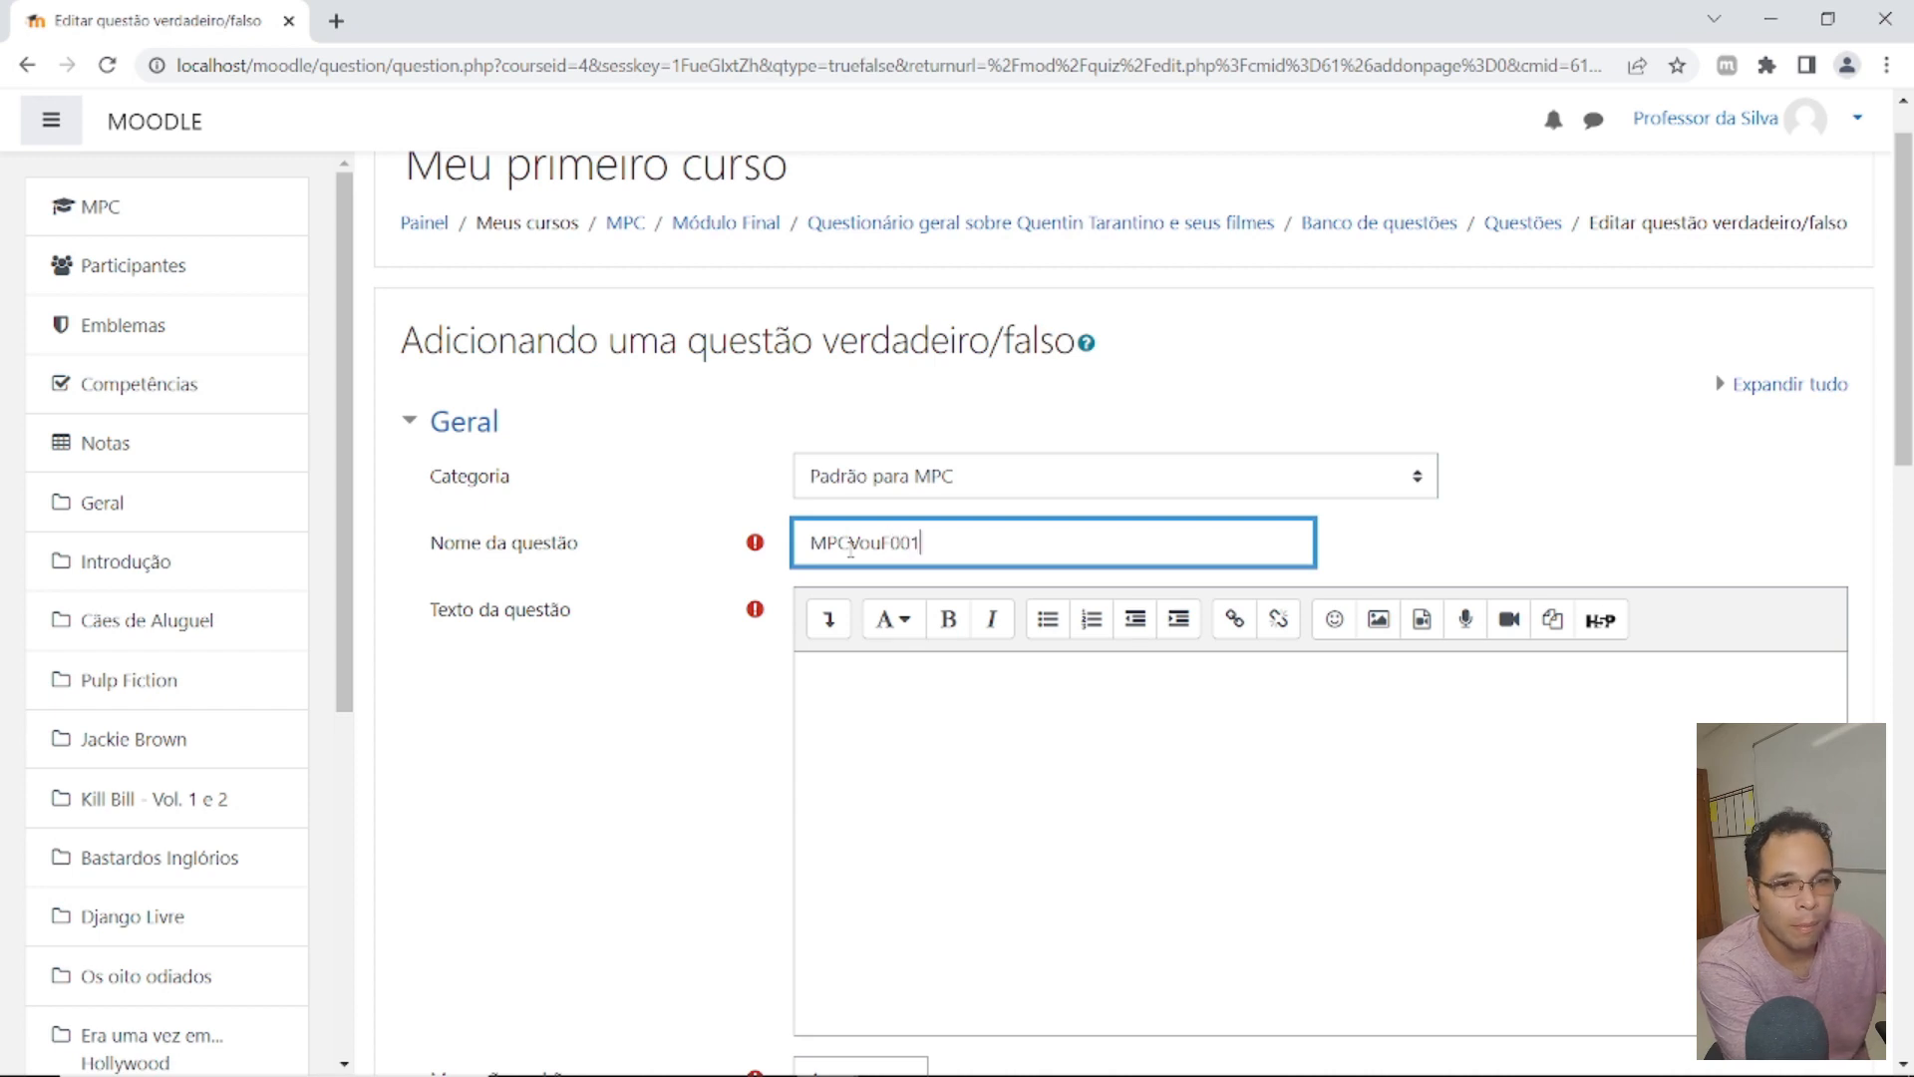
Step: Enter the question text "Pode-se afirmar corretamente que Quentin Tarantino é um famoso direitor de cinema nascido na África."
left_click(1054, 836)
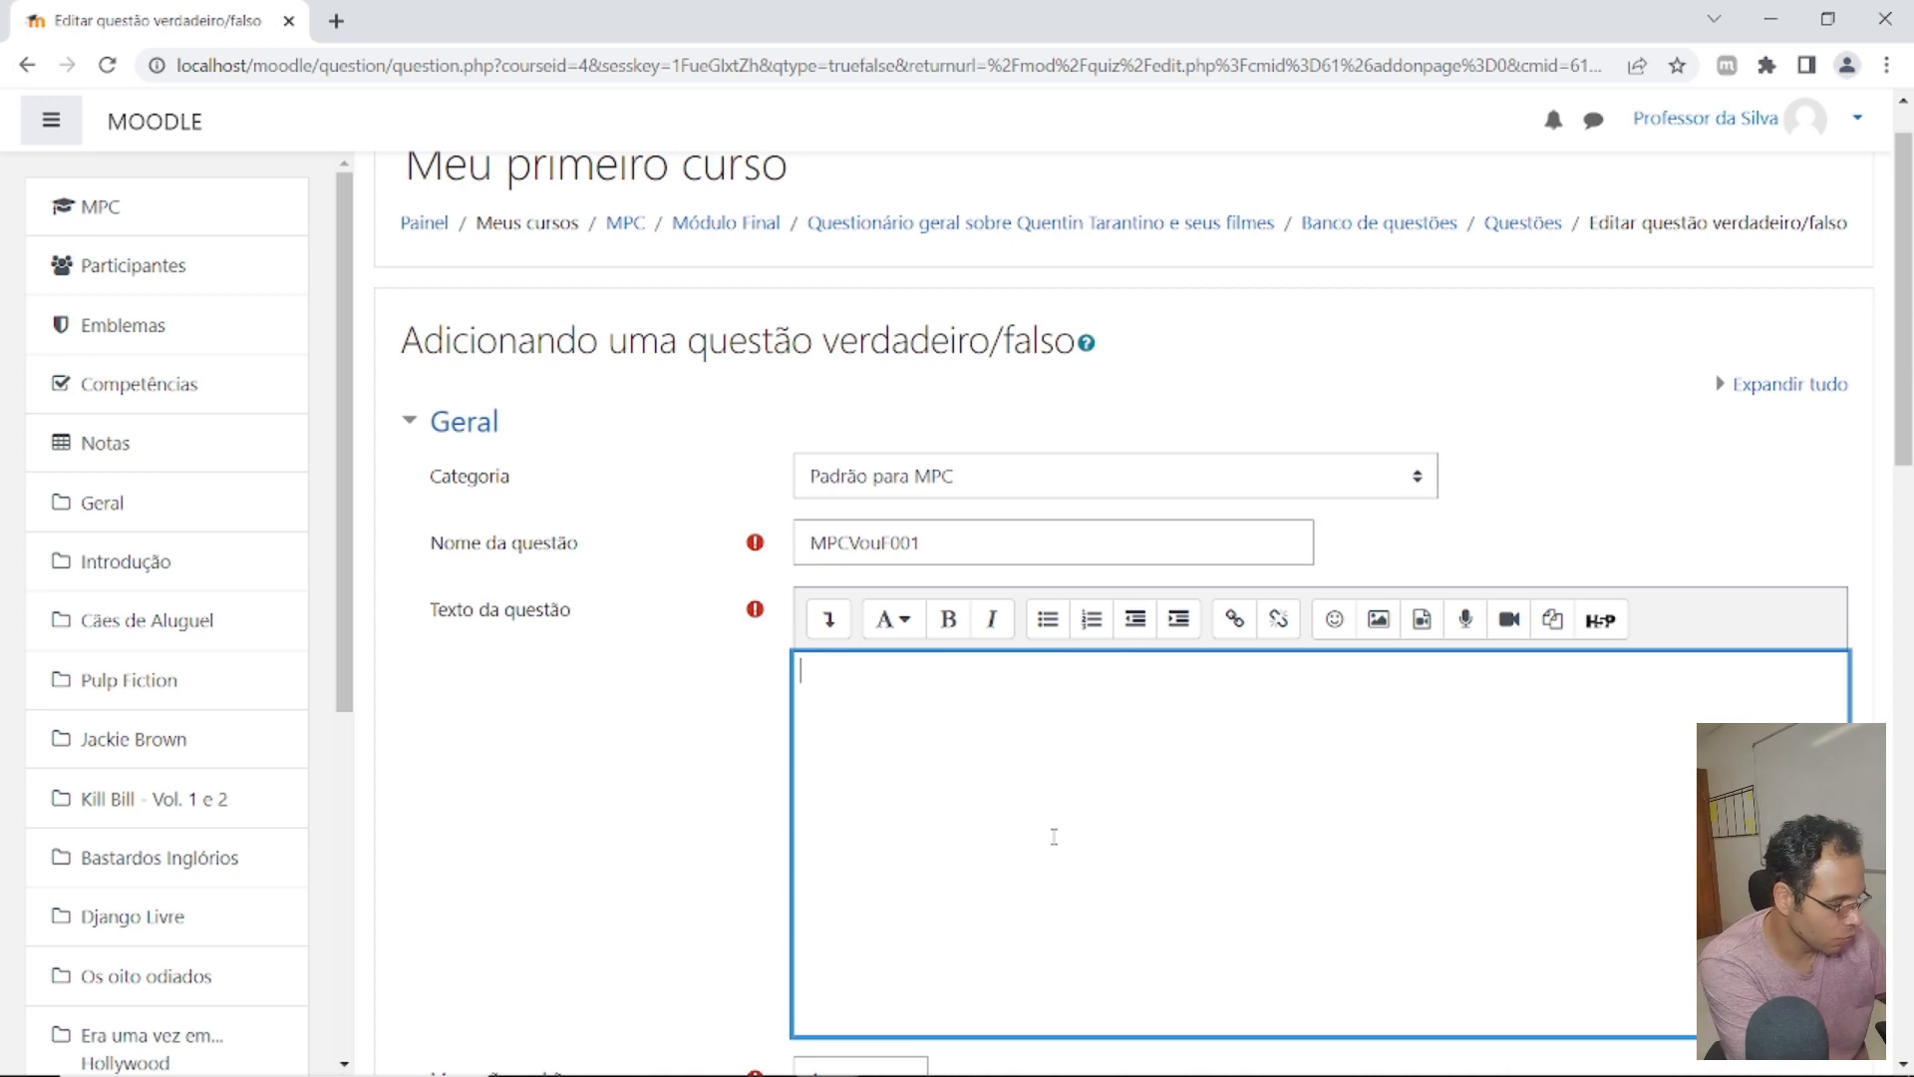
type("Pode-se afirmar co")
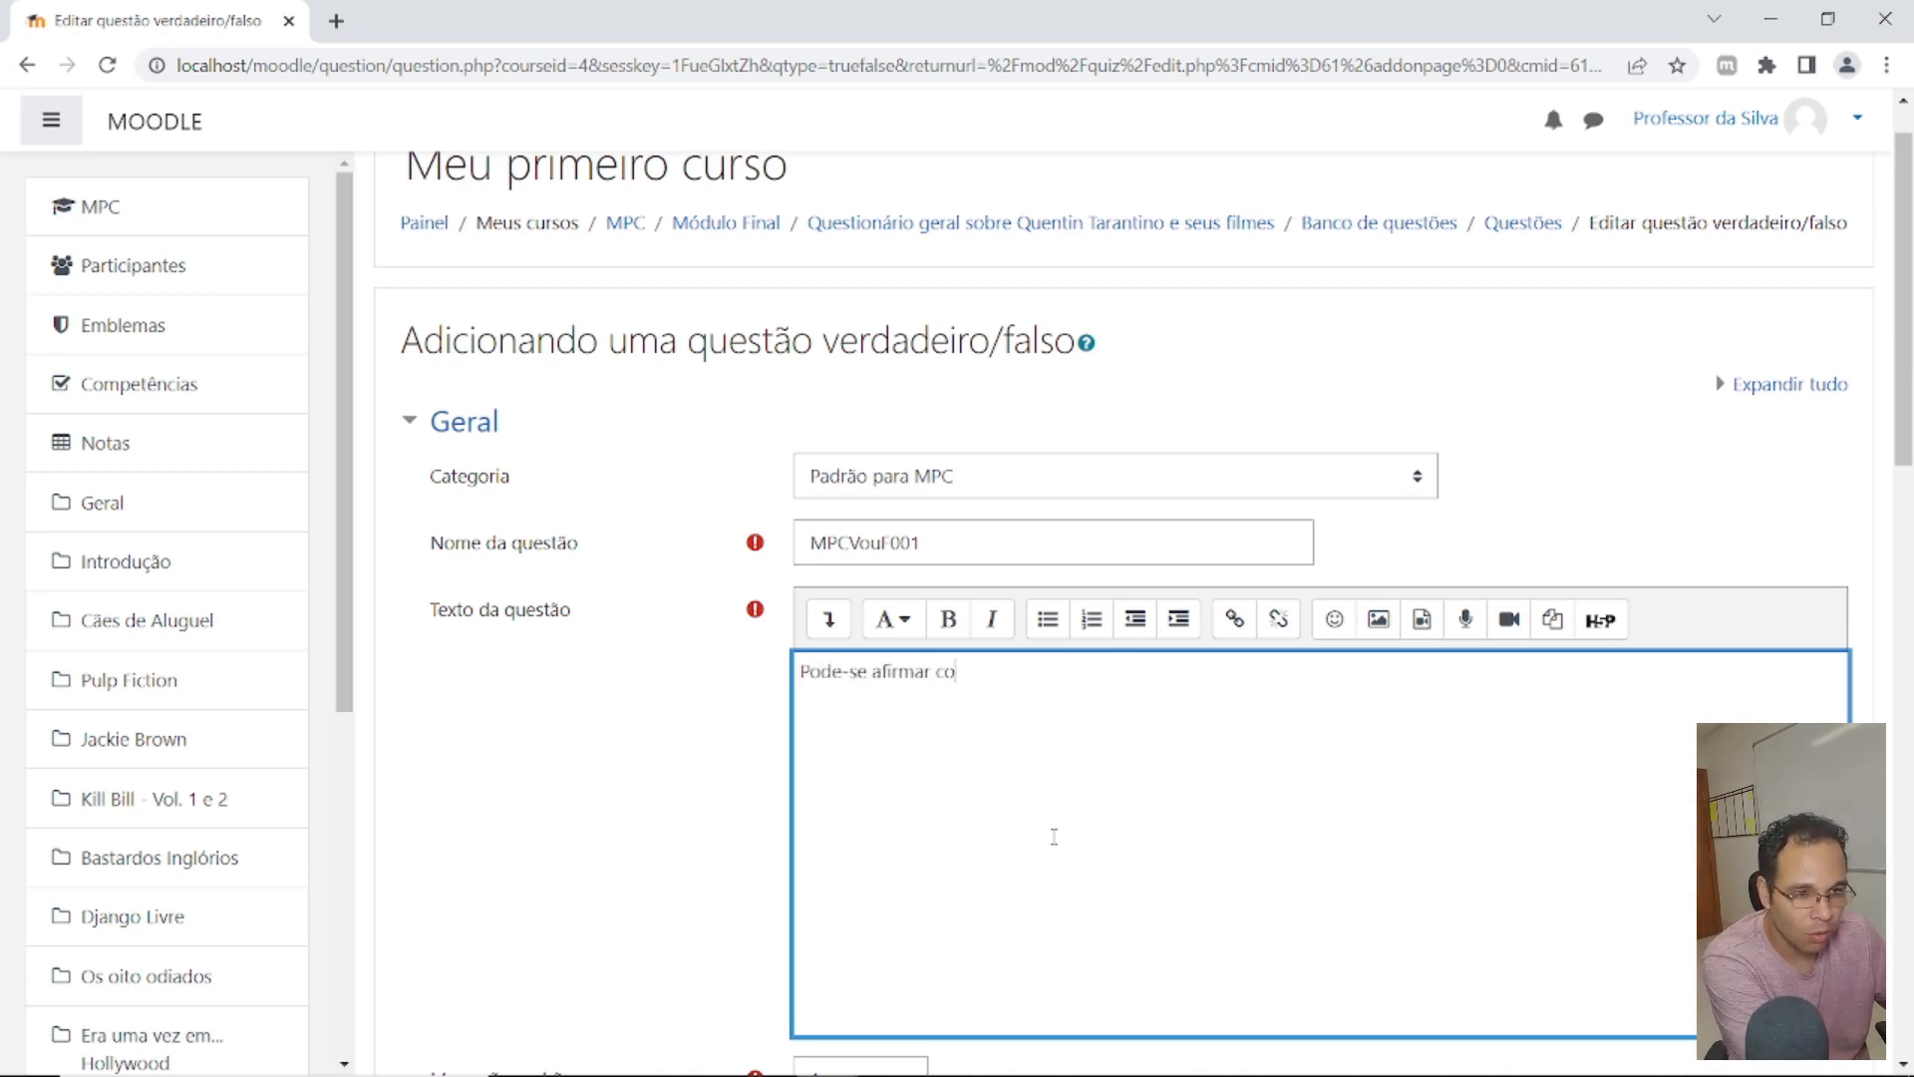
type("rretametnte que Quentin Tarantino é um")
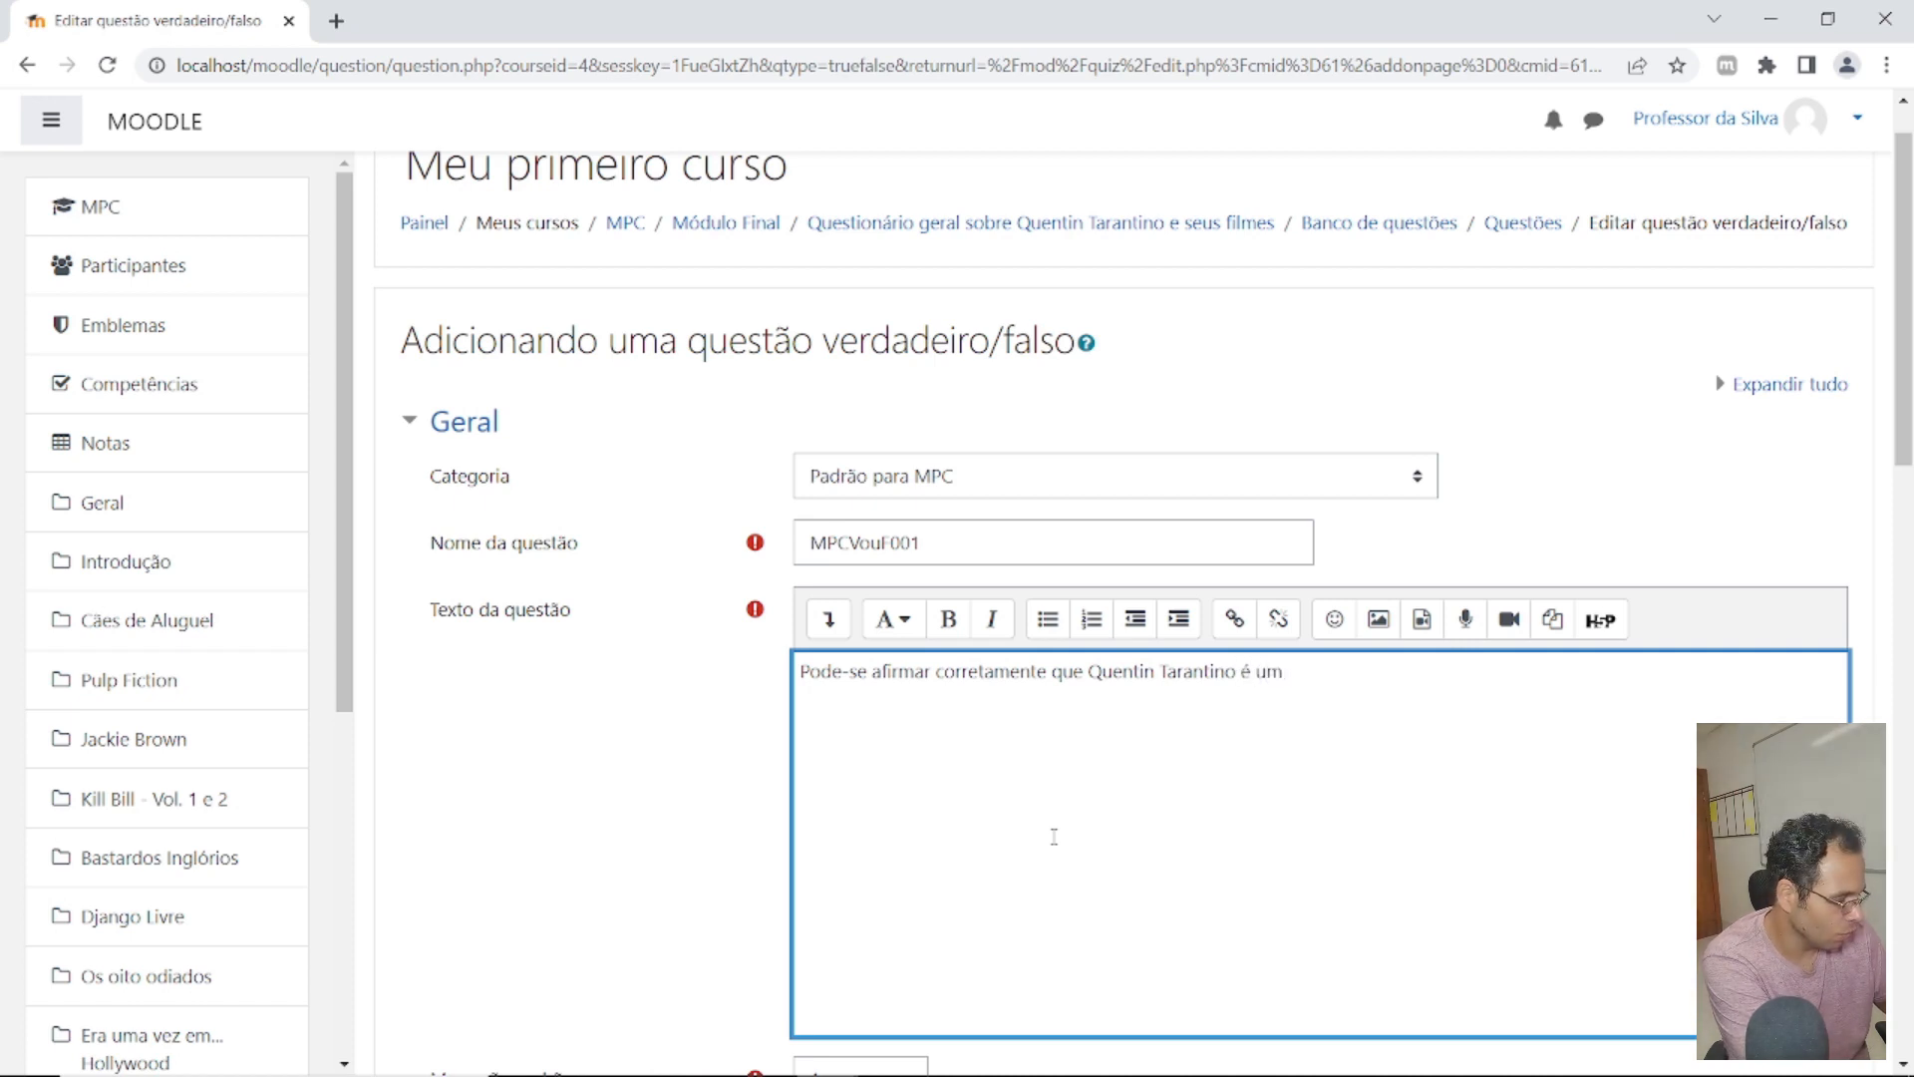
type(" famoso direitor de cinema ")
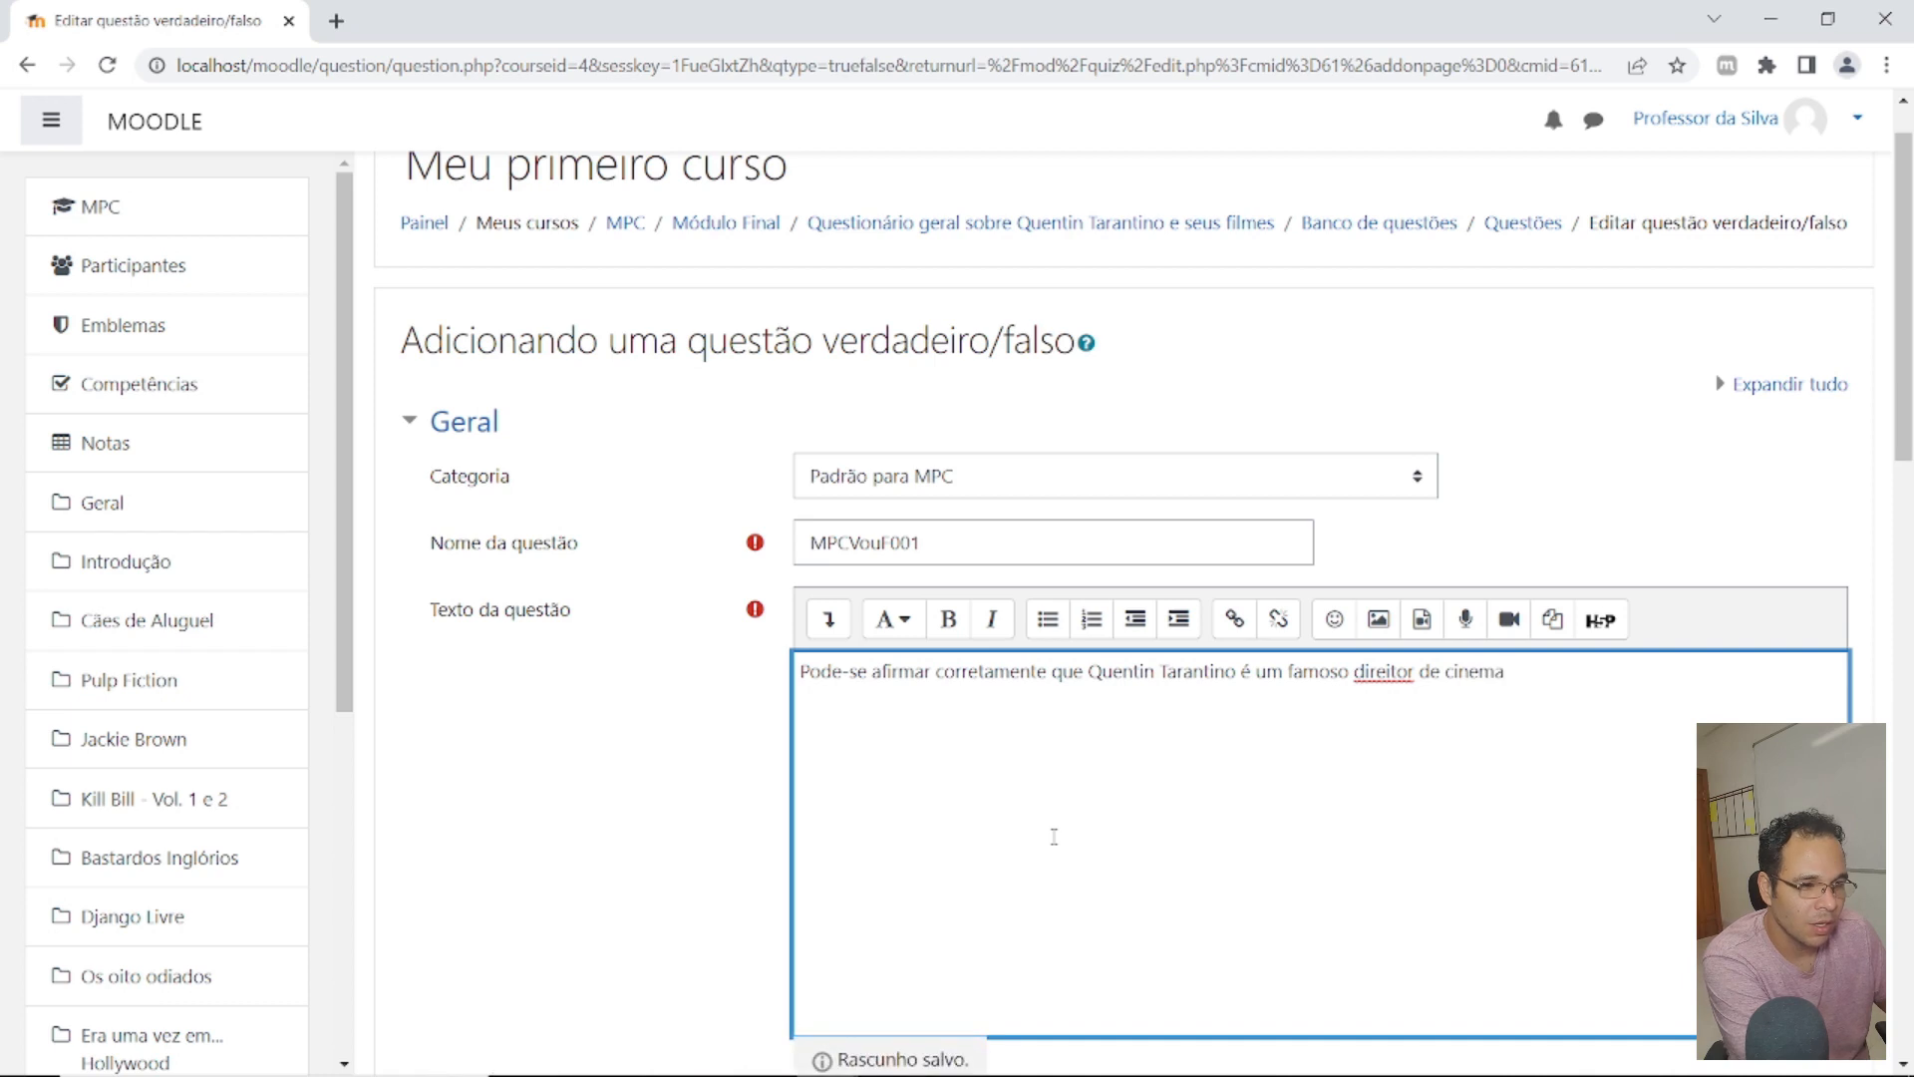
type("nascido na África.")
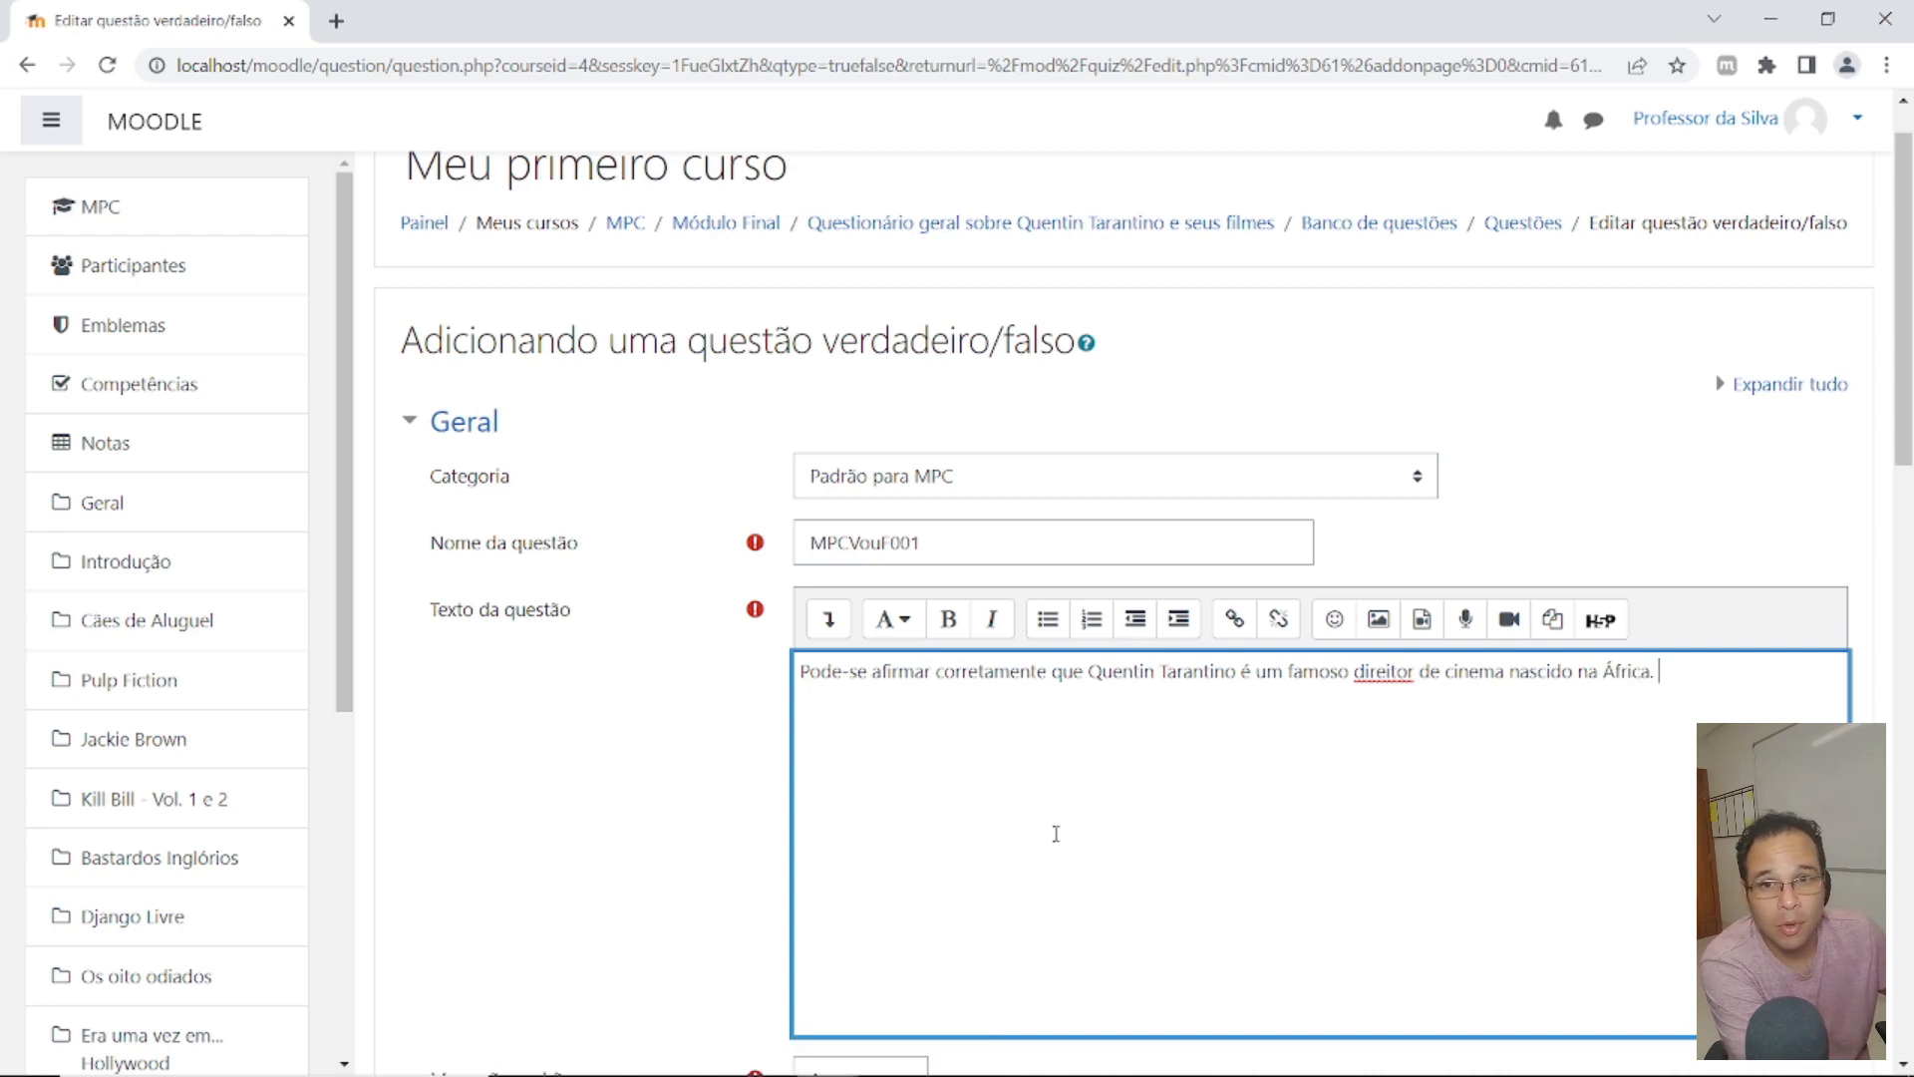
scroll(641, 766, "down", 6)
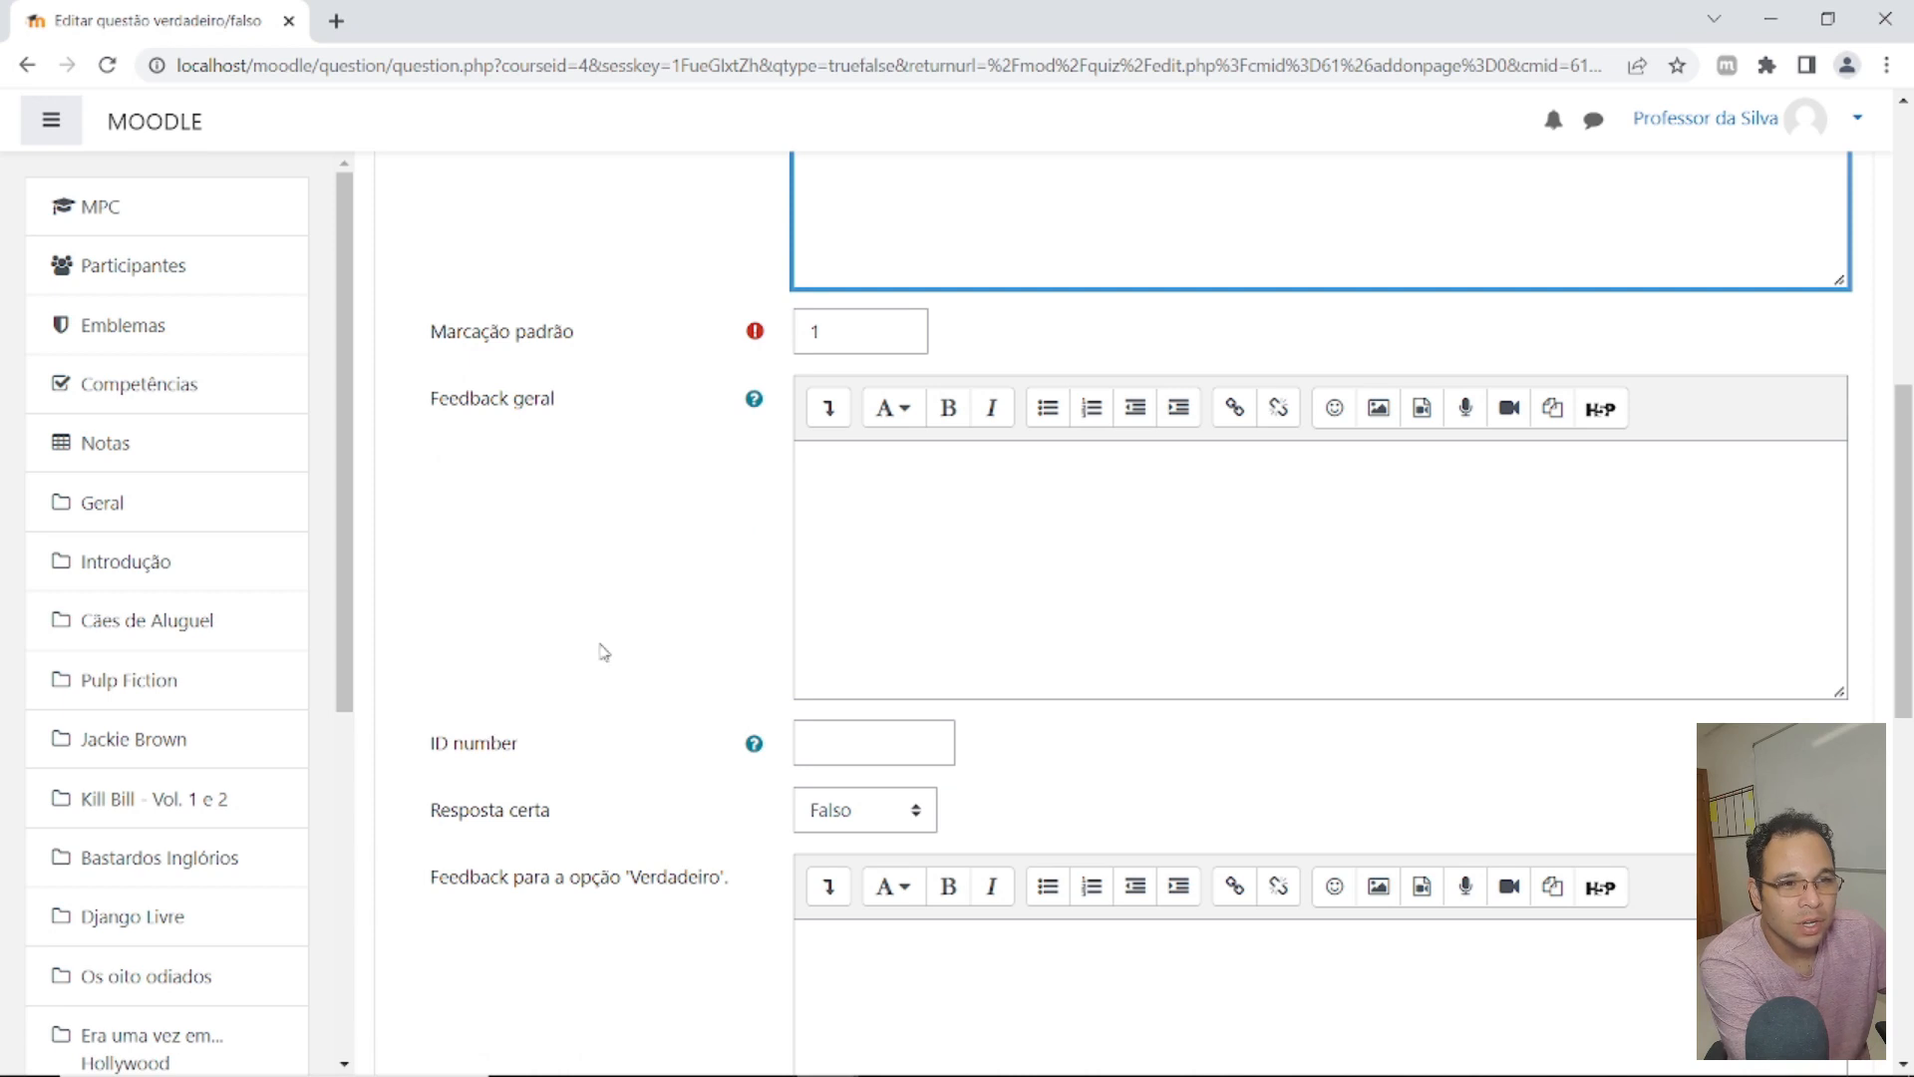
scroll(693, 526, "down", 2)
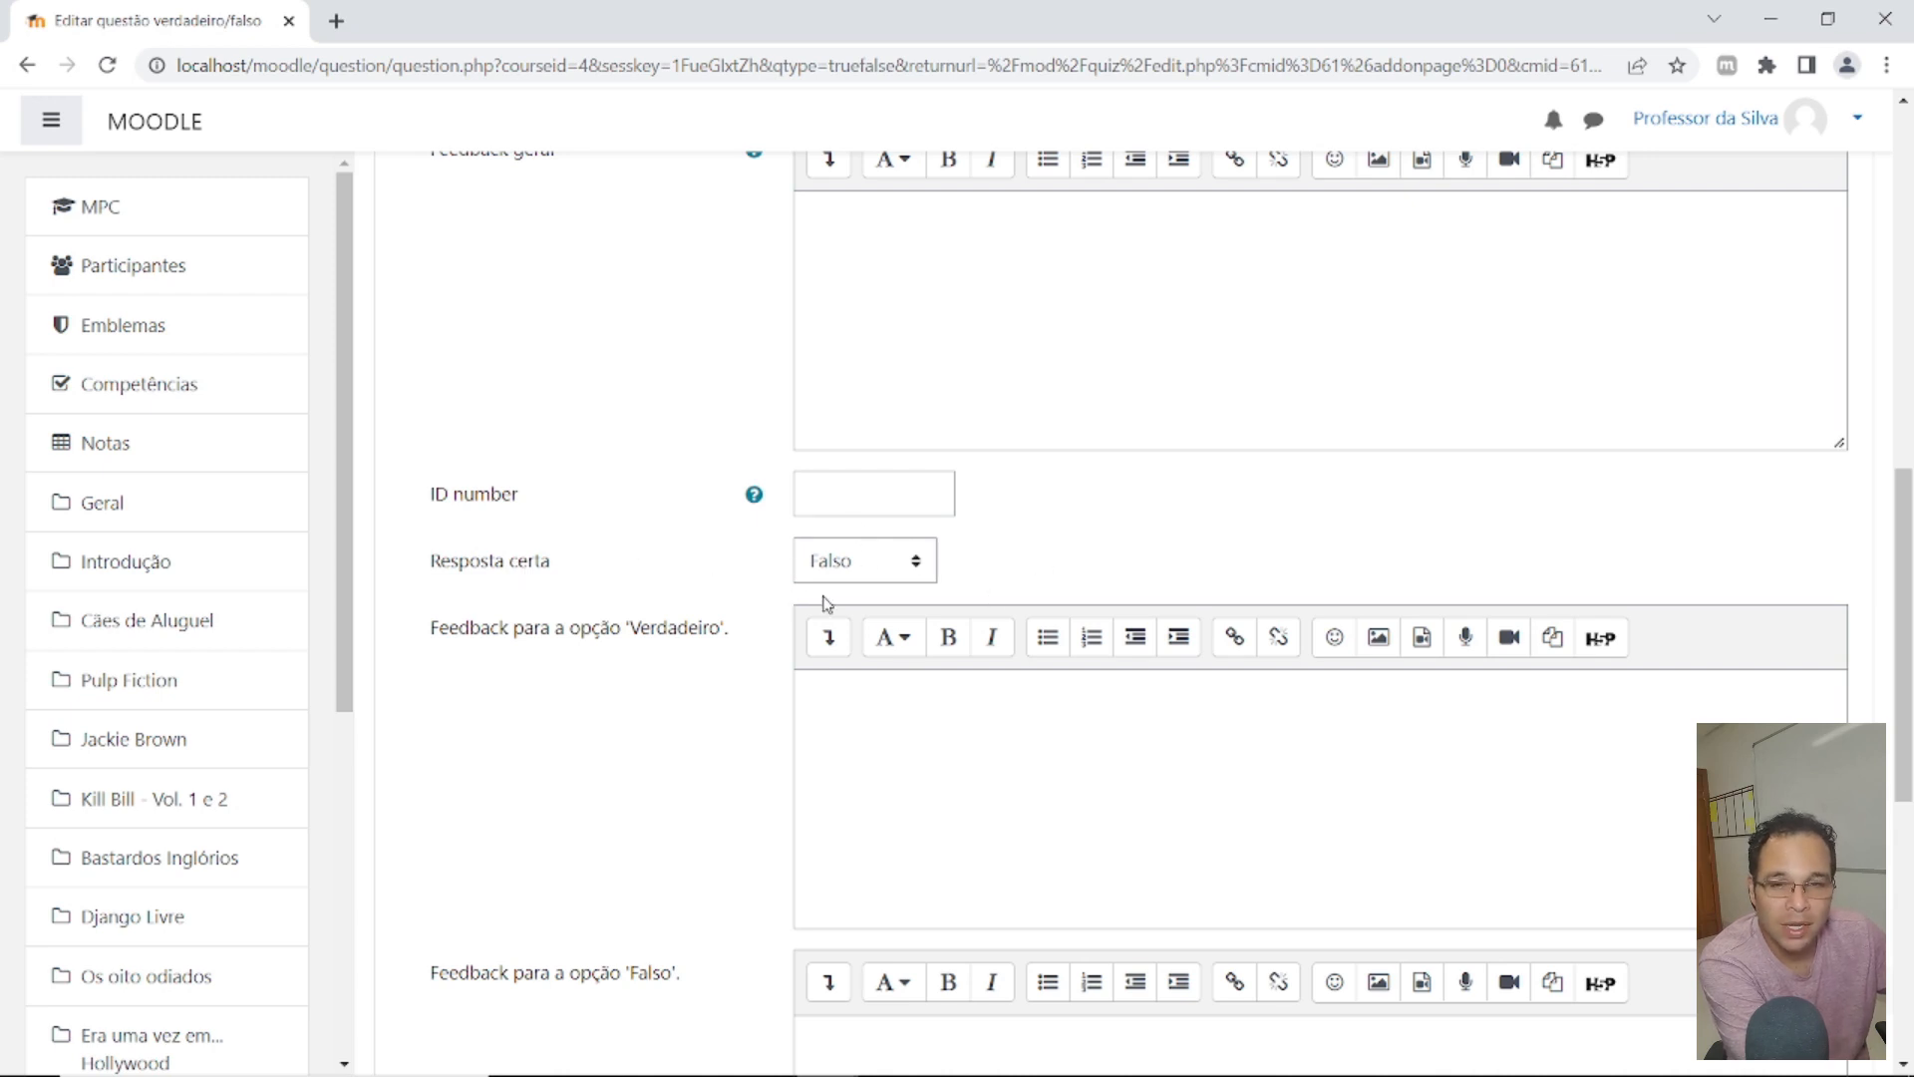
Step: Examine the question form's default mark, correct answer, feedback fields and the sections below them
scroll(1056, 598, "down", 1)
scroll(1052, 613, "up", 5)
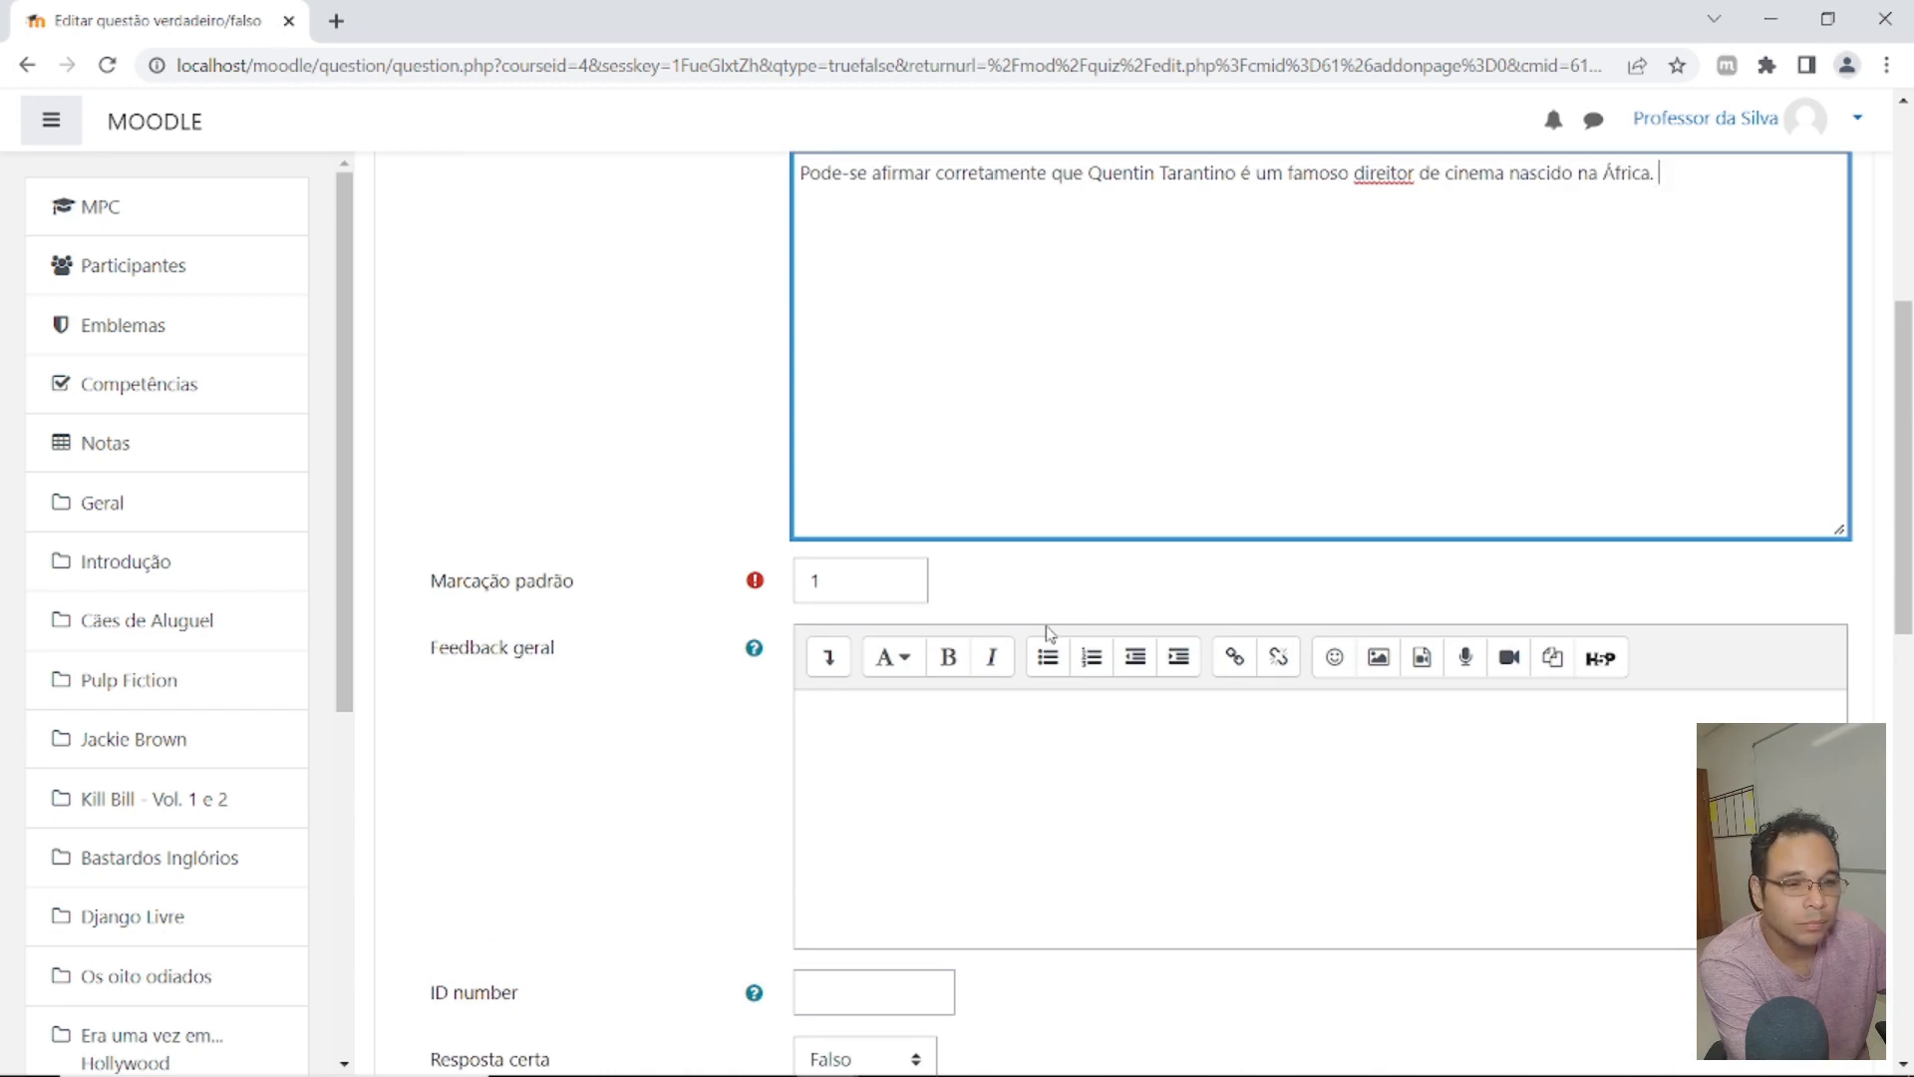
left_click(755, 588)
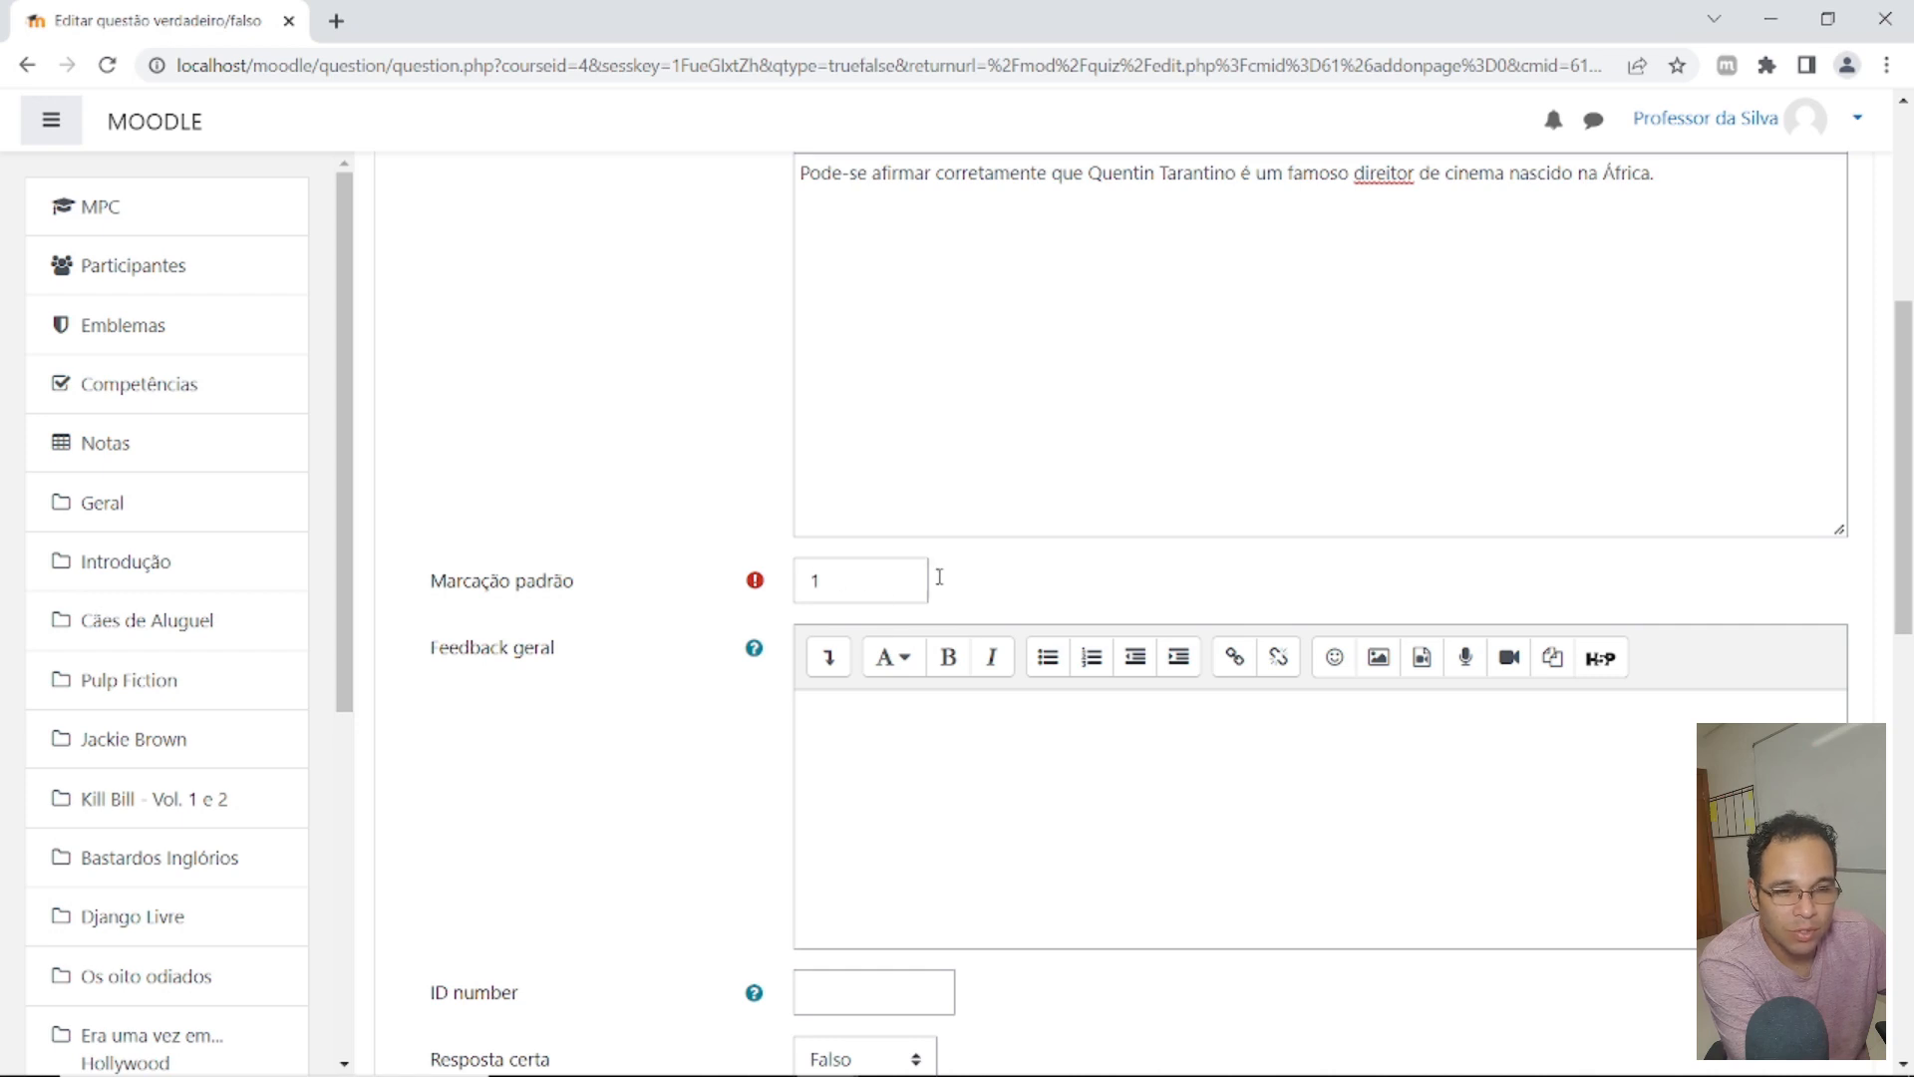
scroll(1127, 578, "down", 7)
scroll(1127, 576, "up", 3)
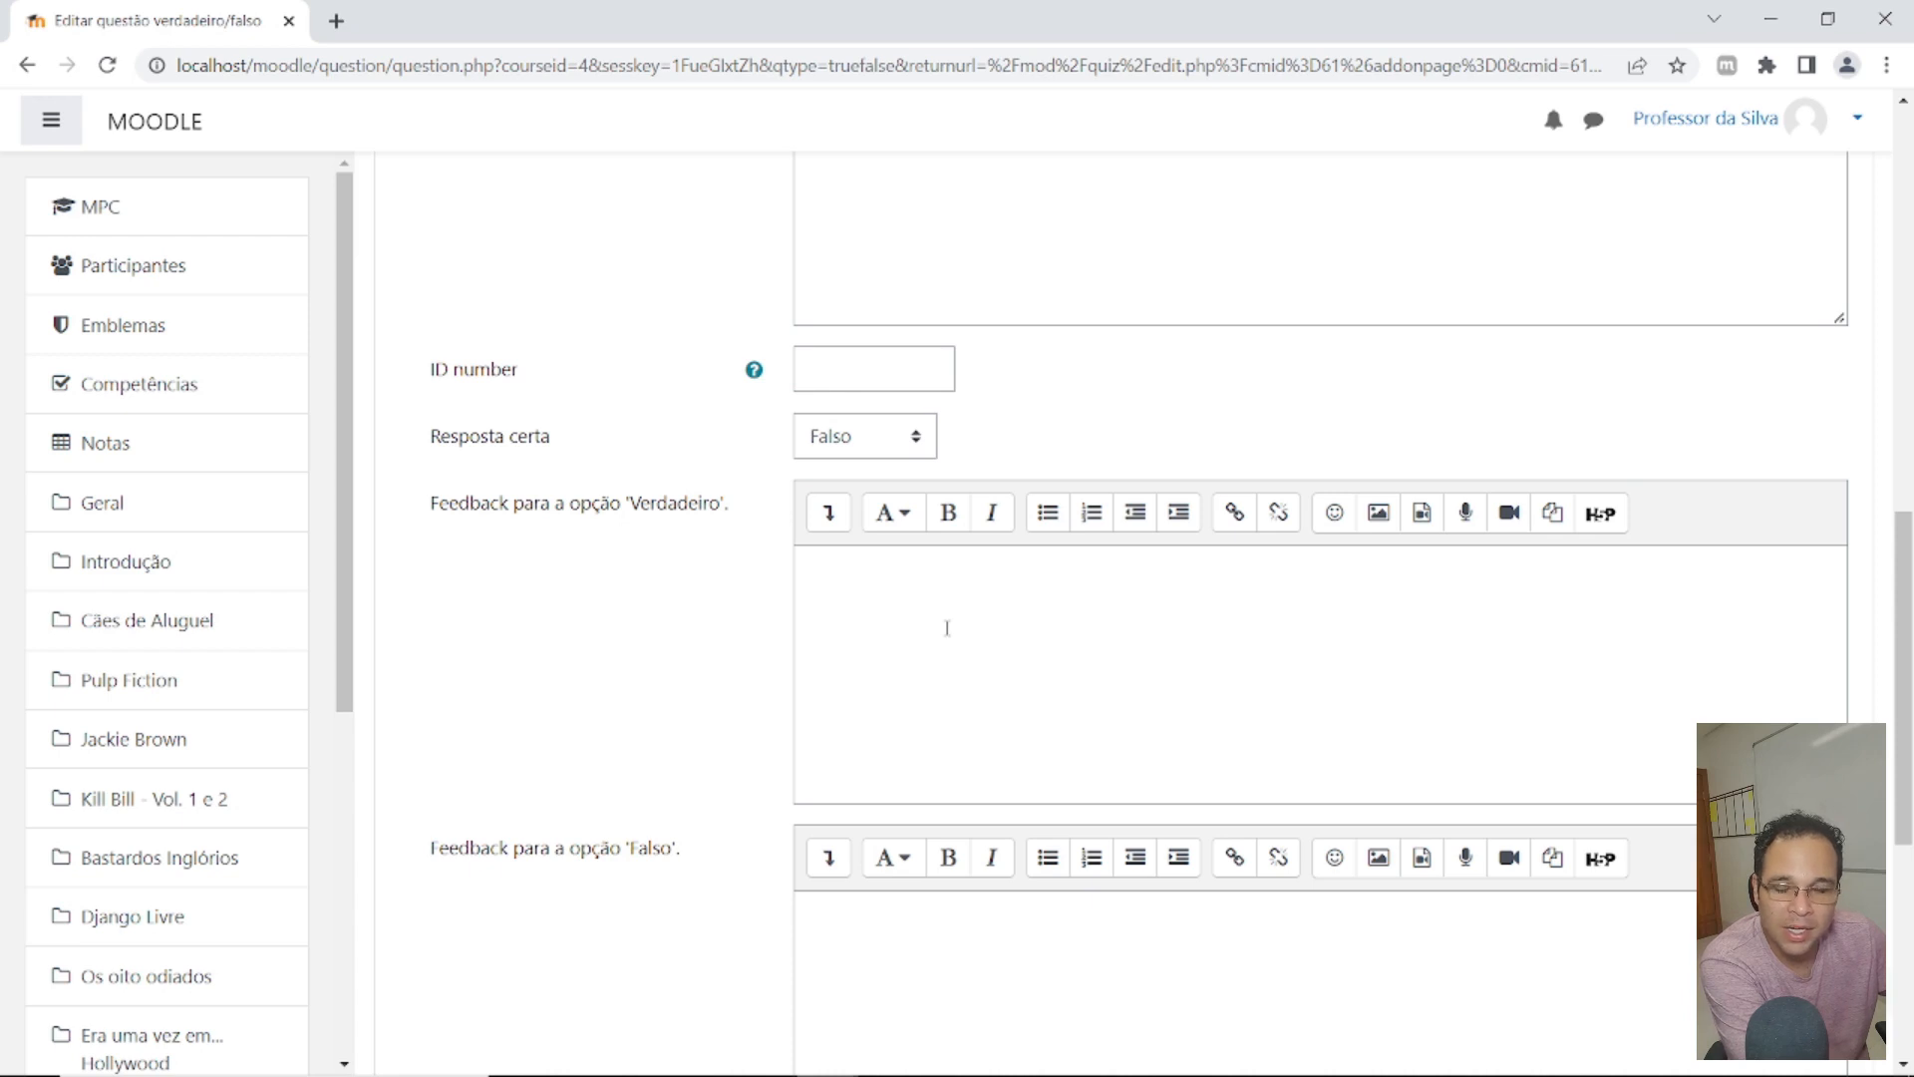
scroll(797, 678, "down", 6)
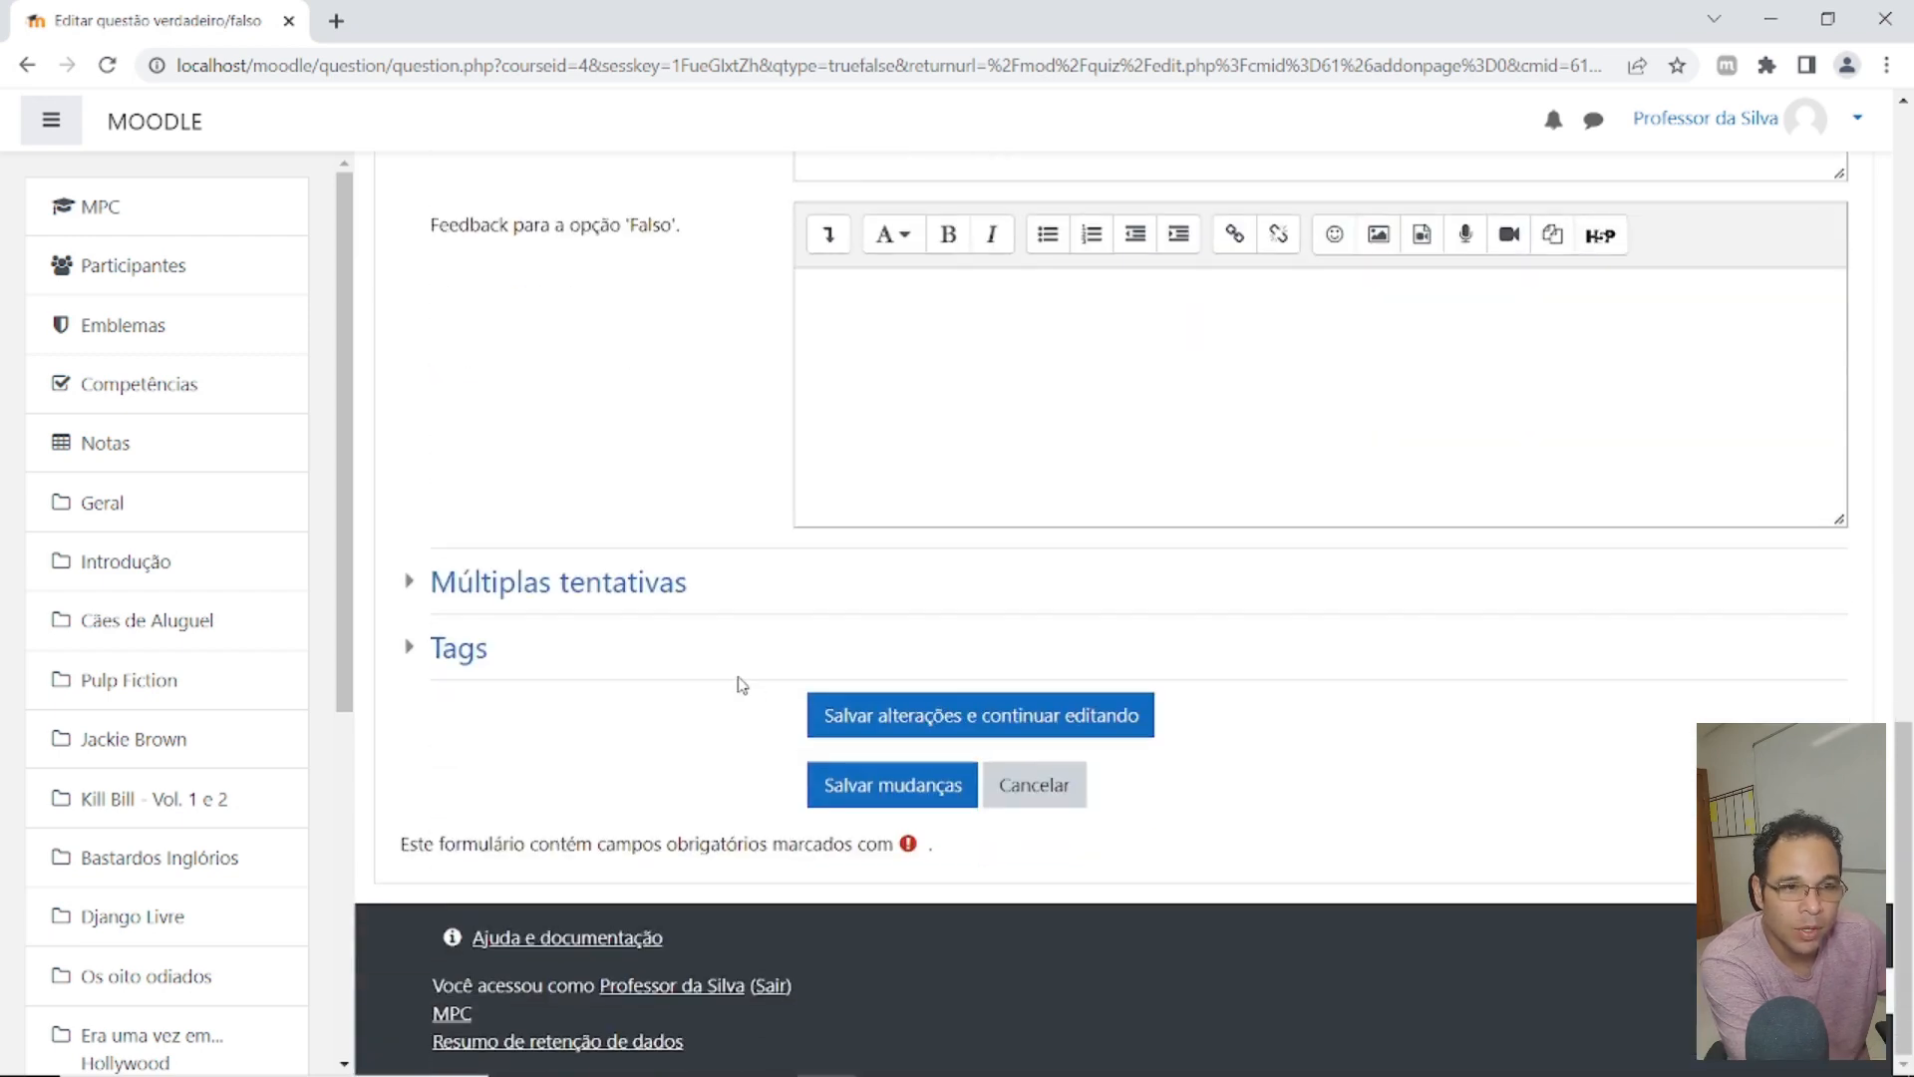
scroll(738, 682, "up", 2)
scroll(738, 682, "up", 2)
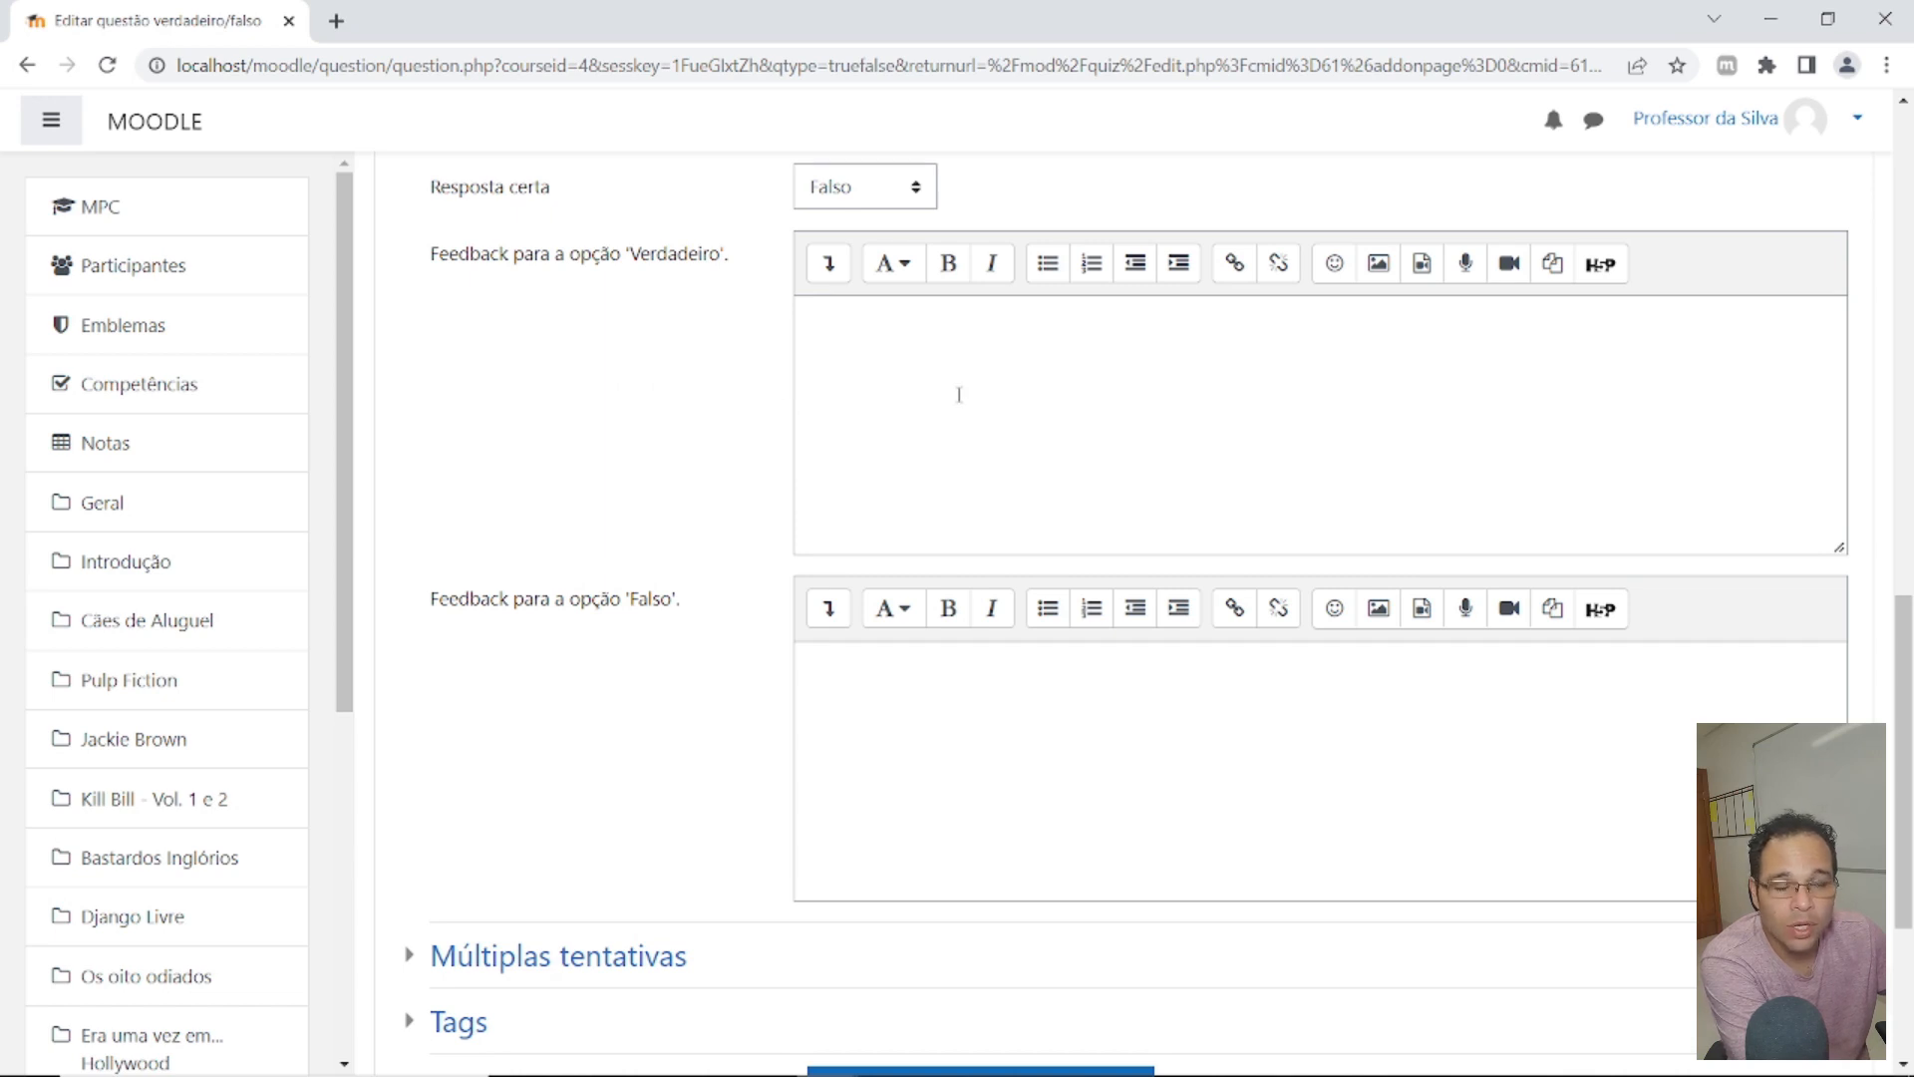
Step: Enter the feedback for the 'Verdadeiro' option: "Cara! Como vc é bobo! O Quentin Tarantino não é africano!"
left_click(1038, 424)
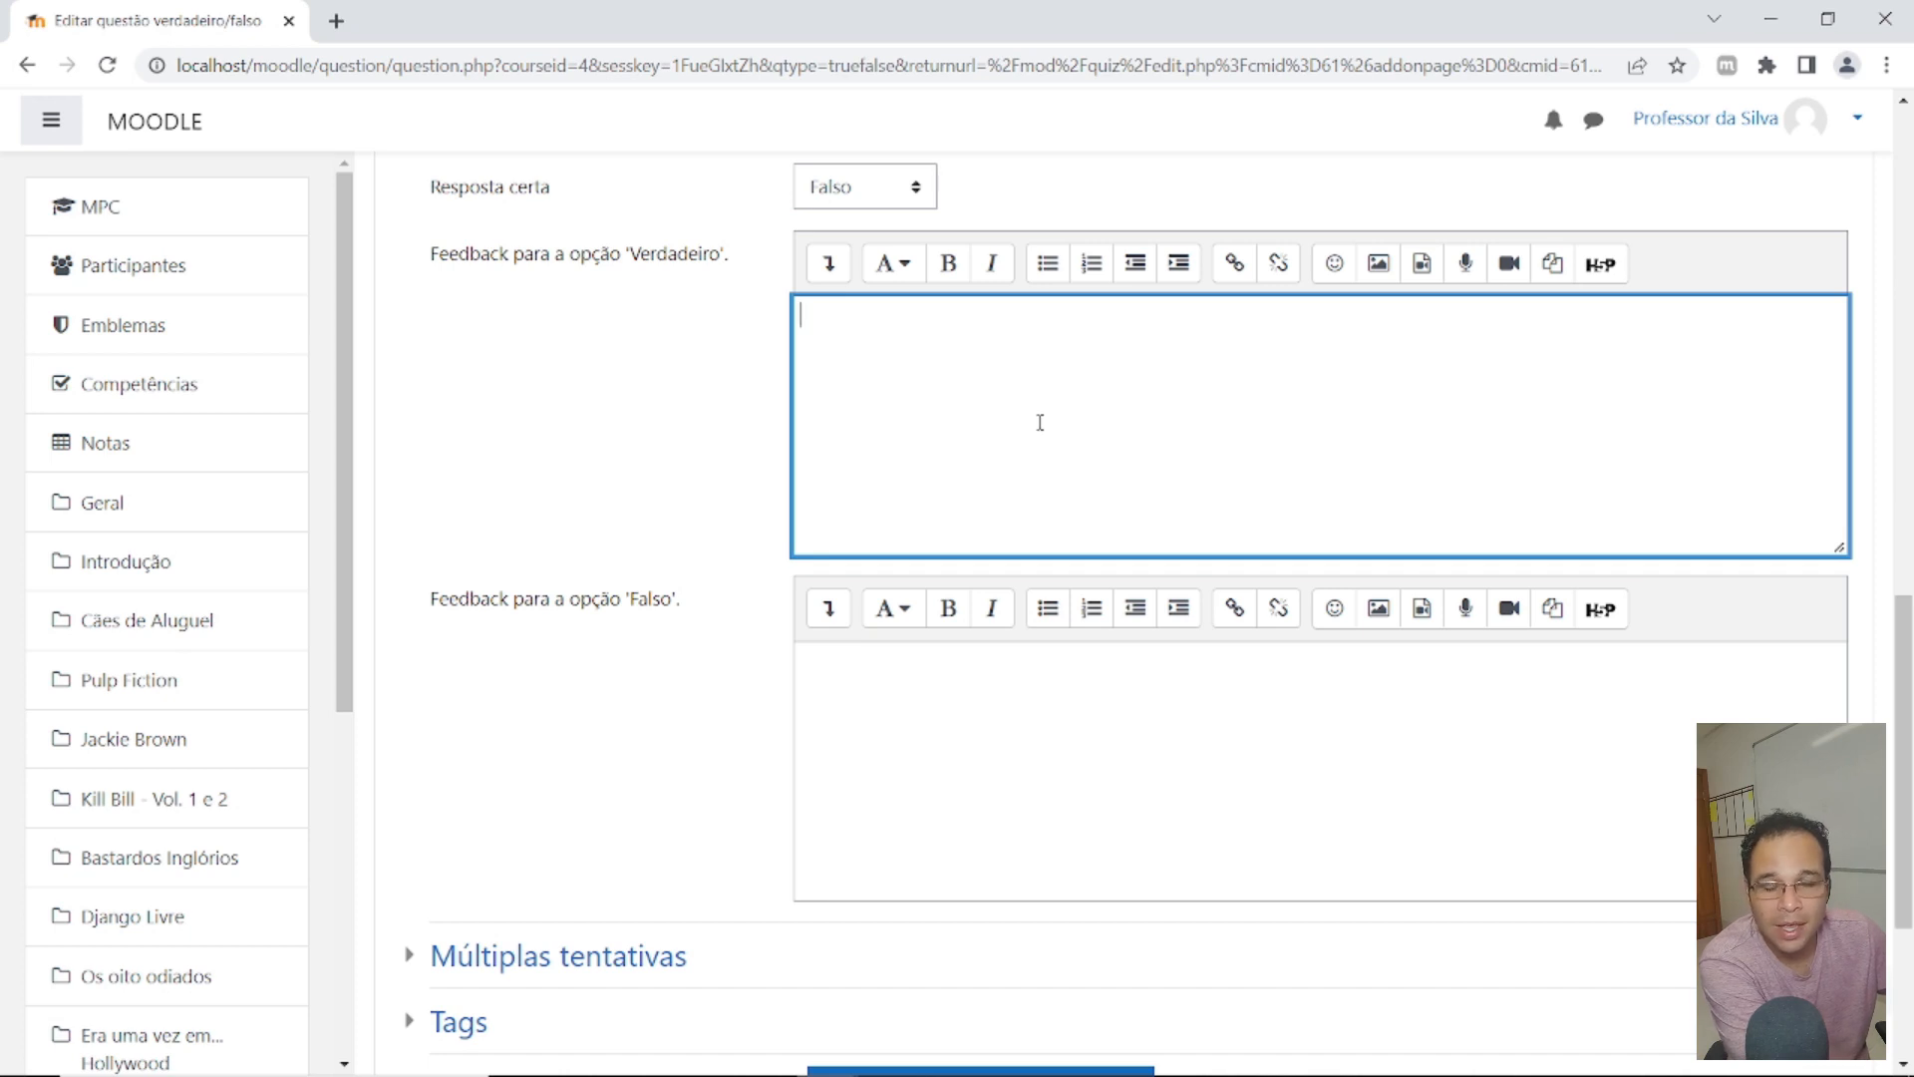
type("Cara! Como v")
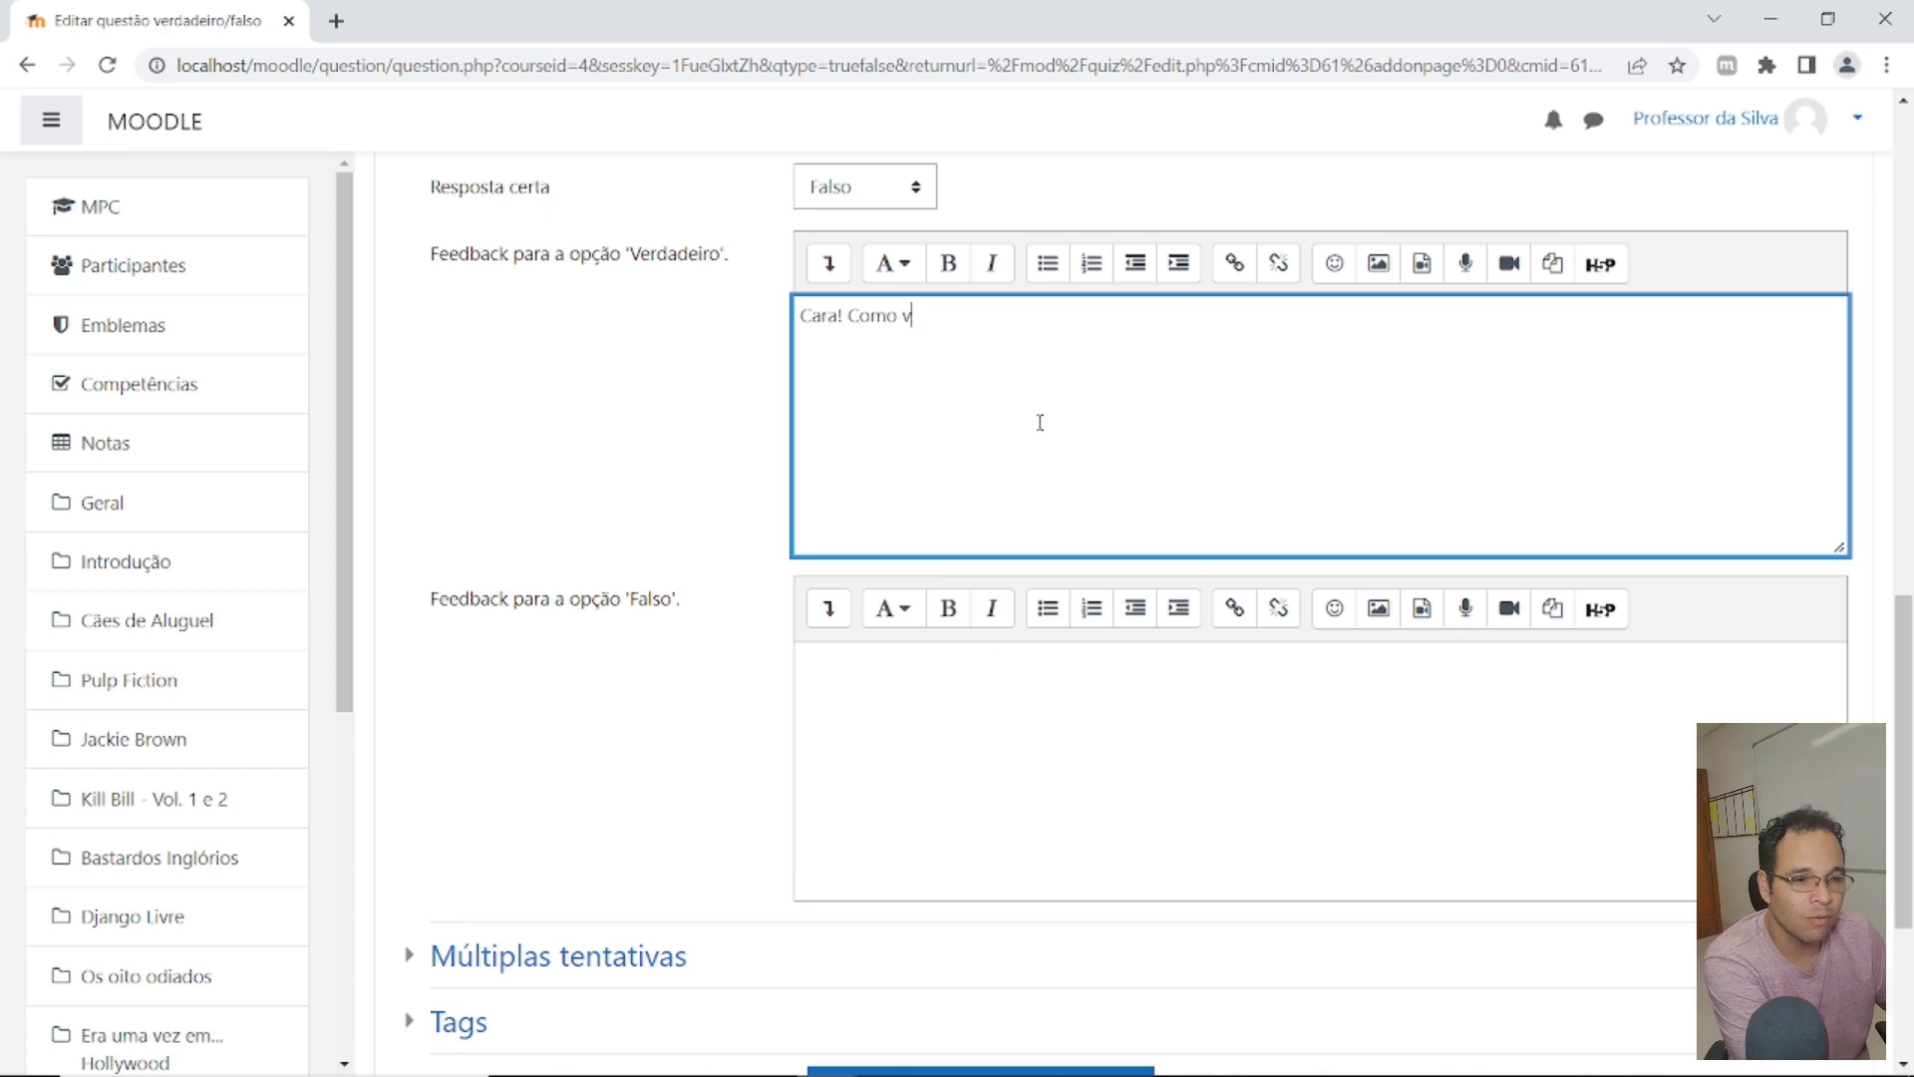
type("c é bobo! O Quentin ")
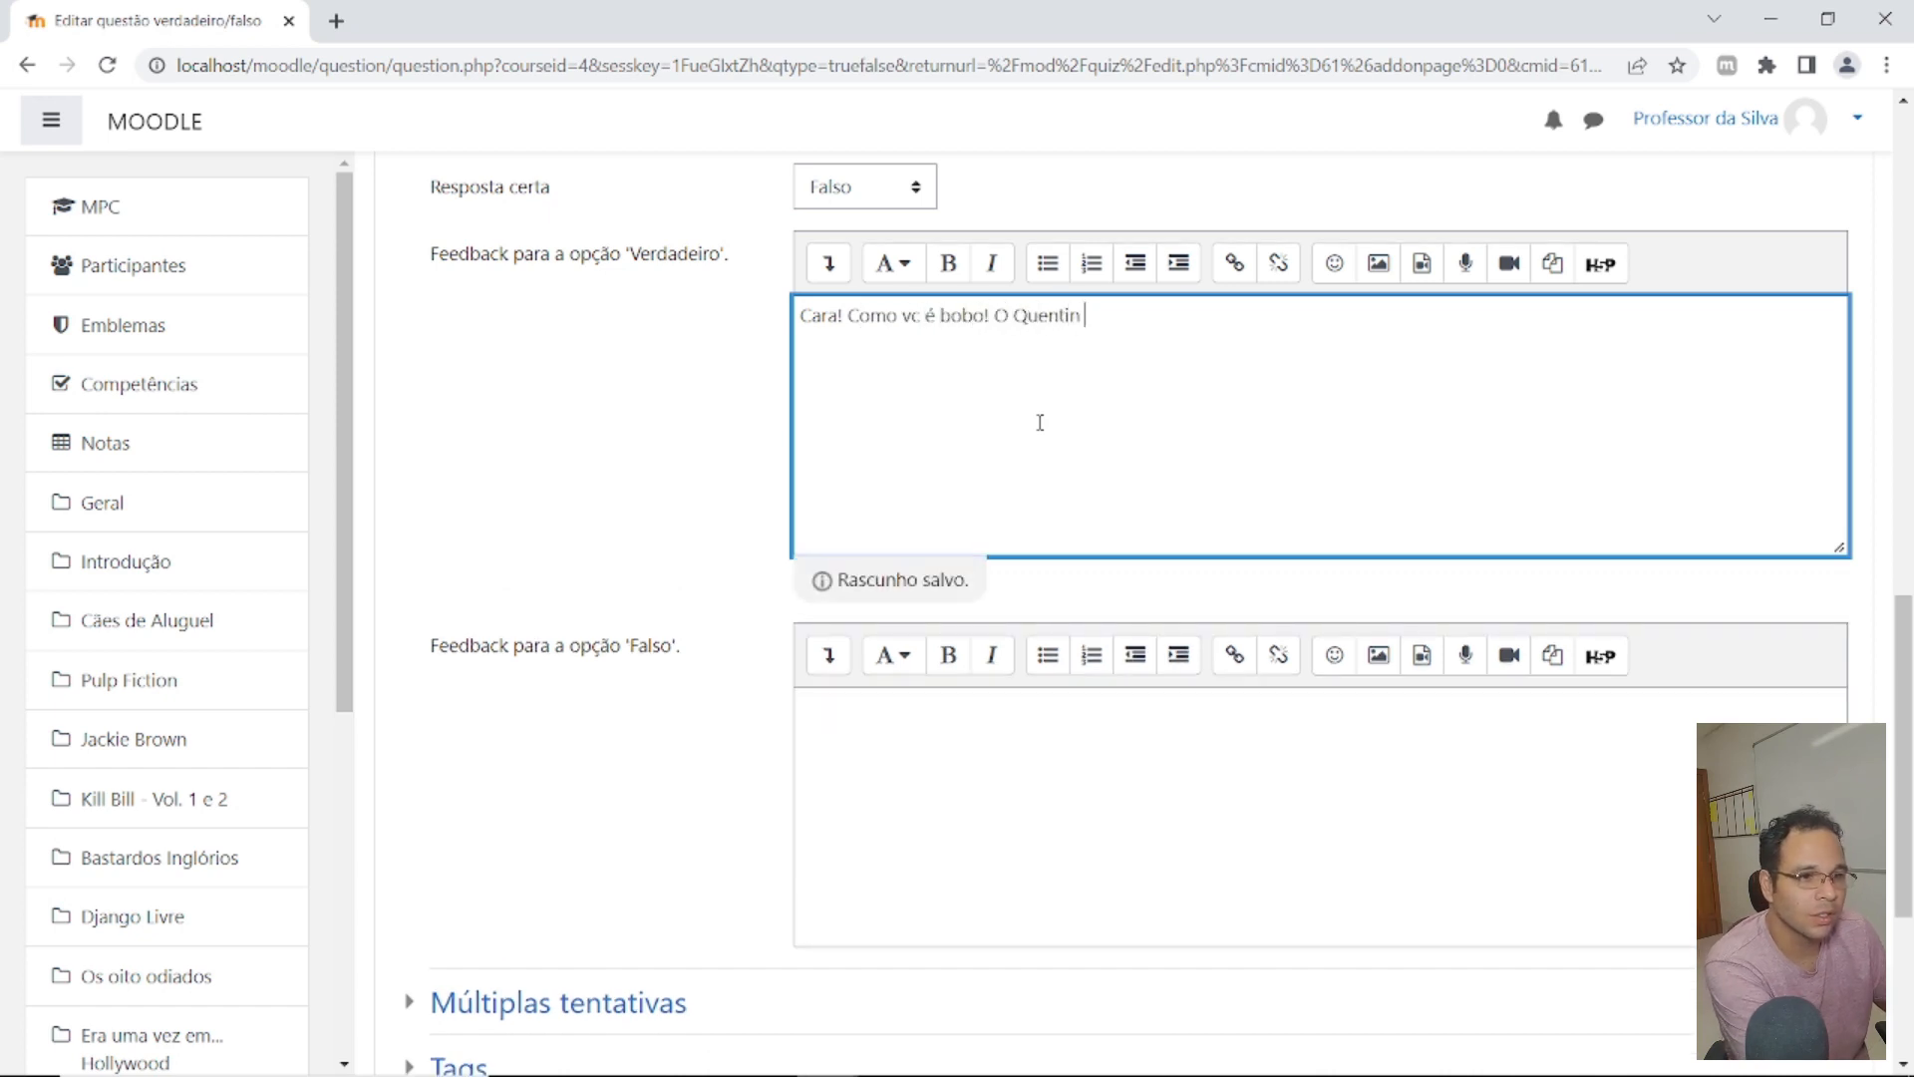
type("Tarnntino não ")
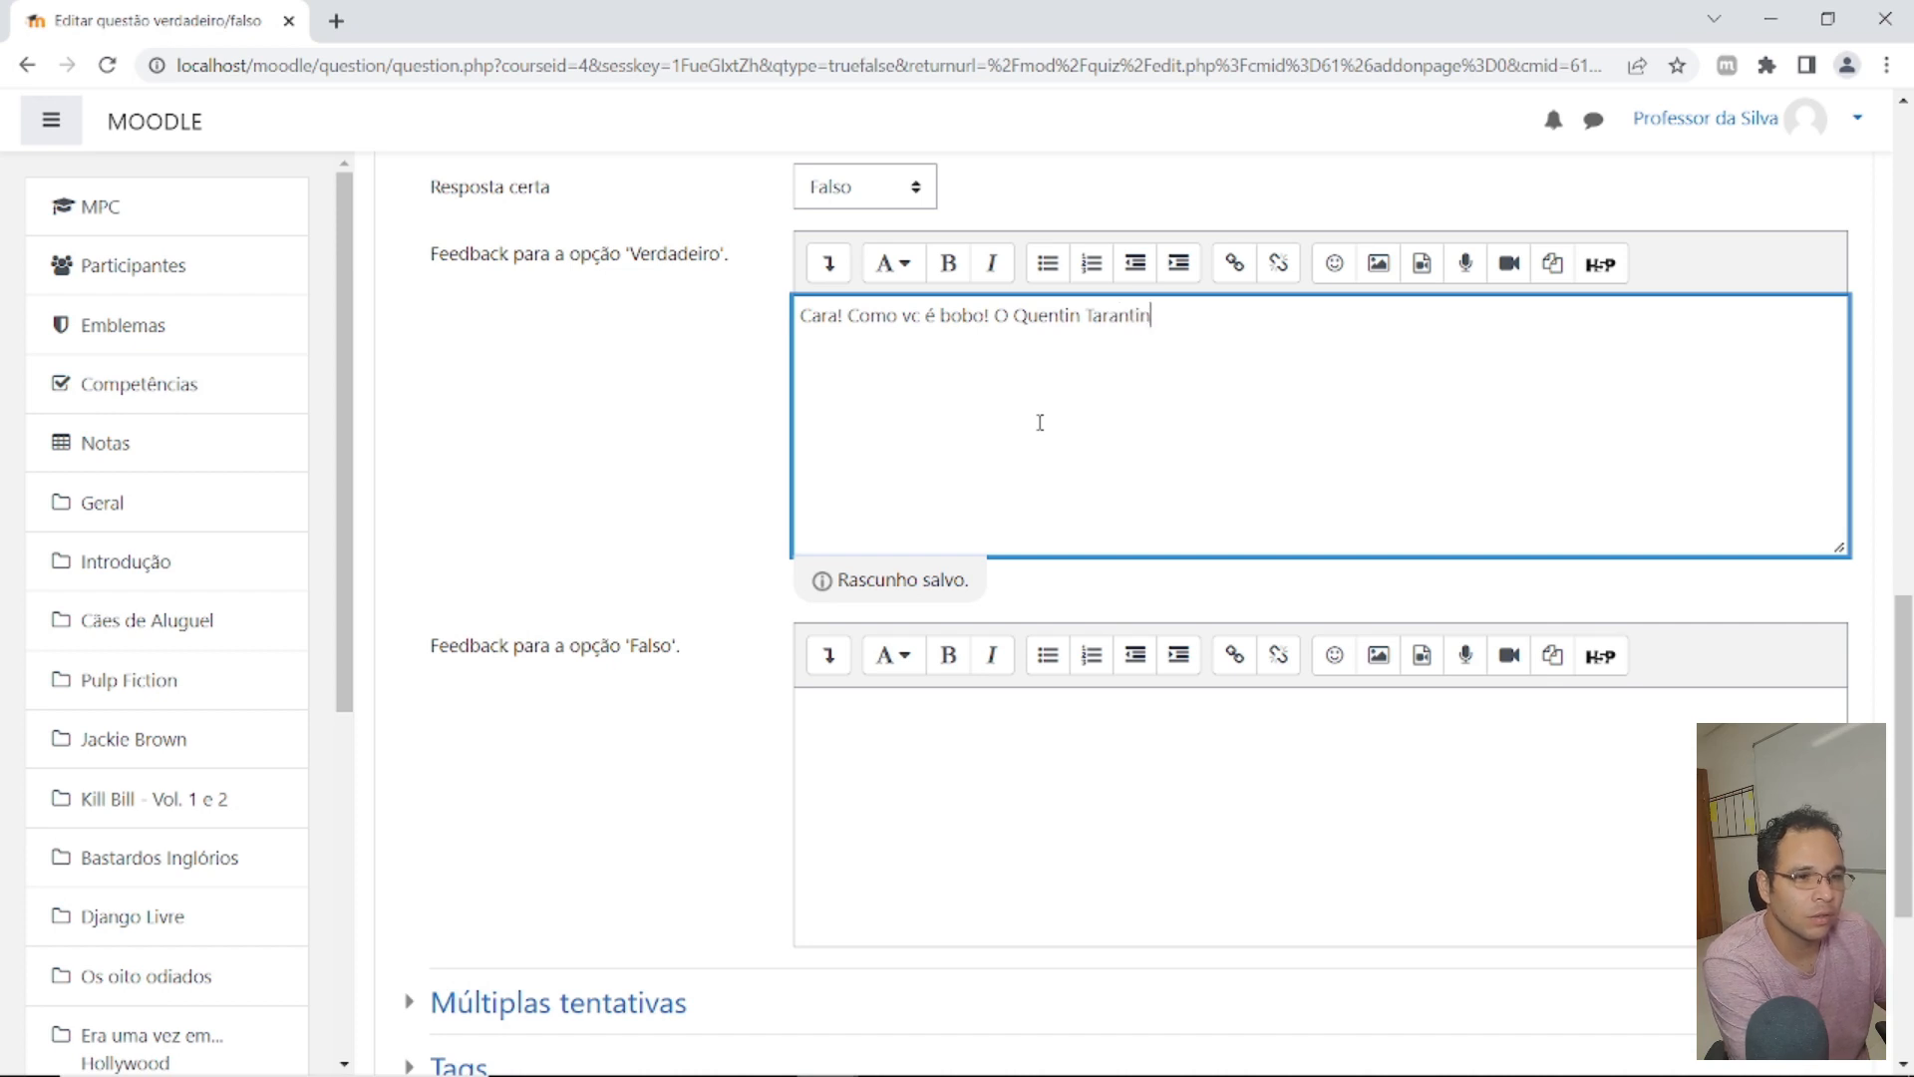
type("é ")
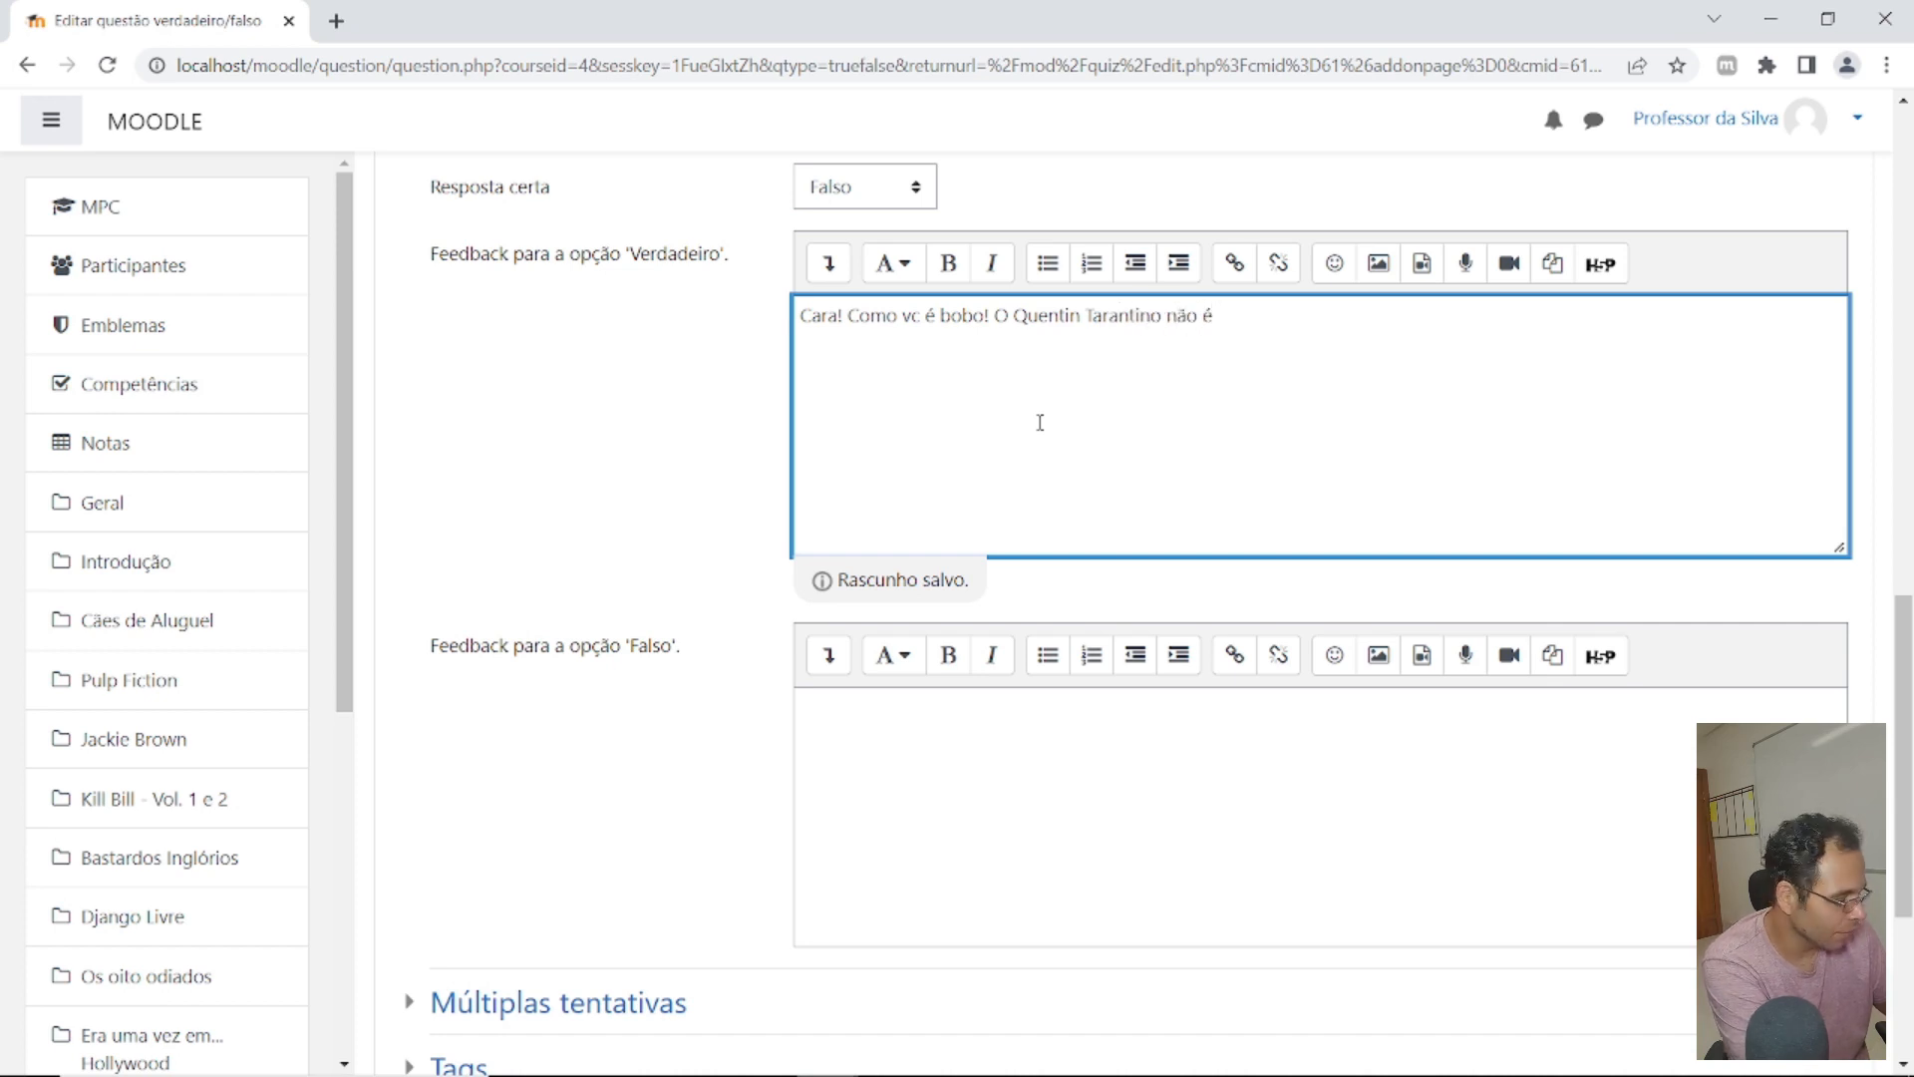
type("africano")
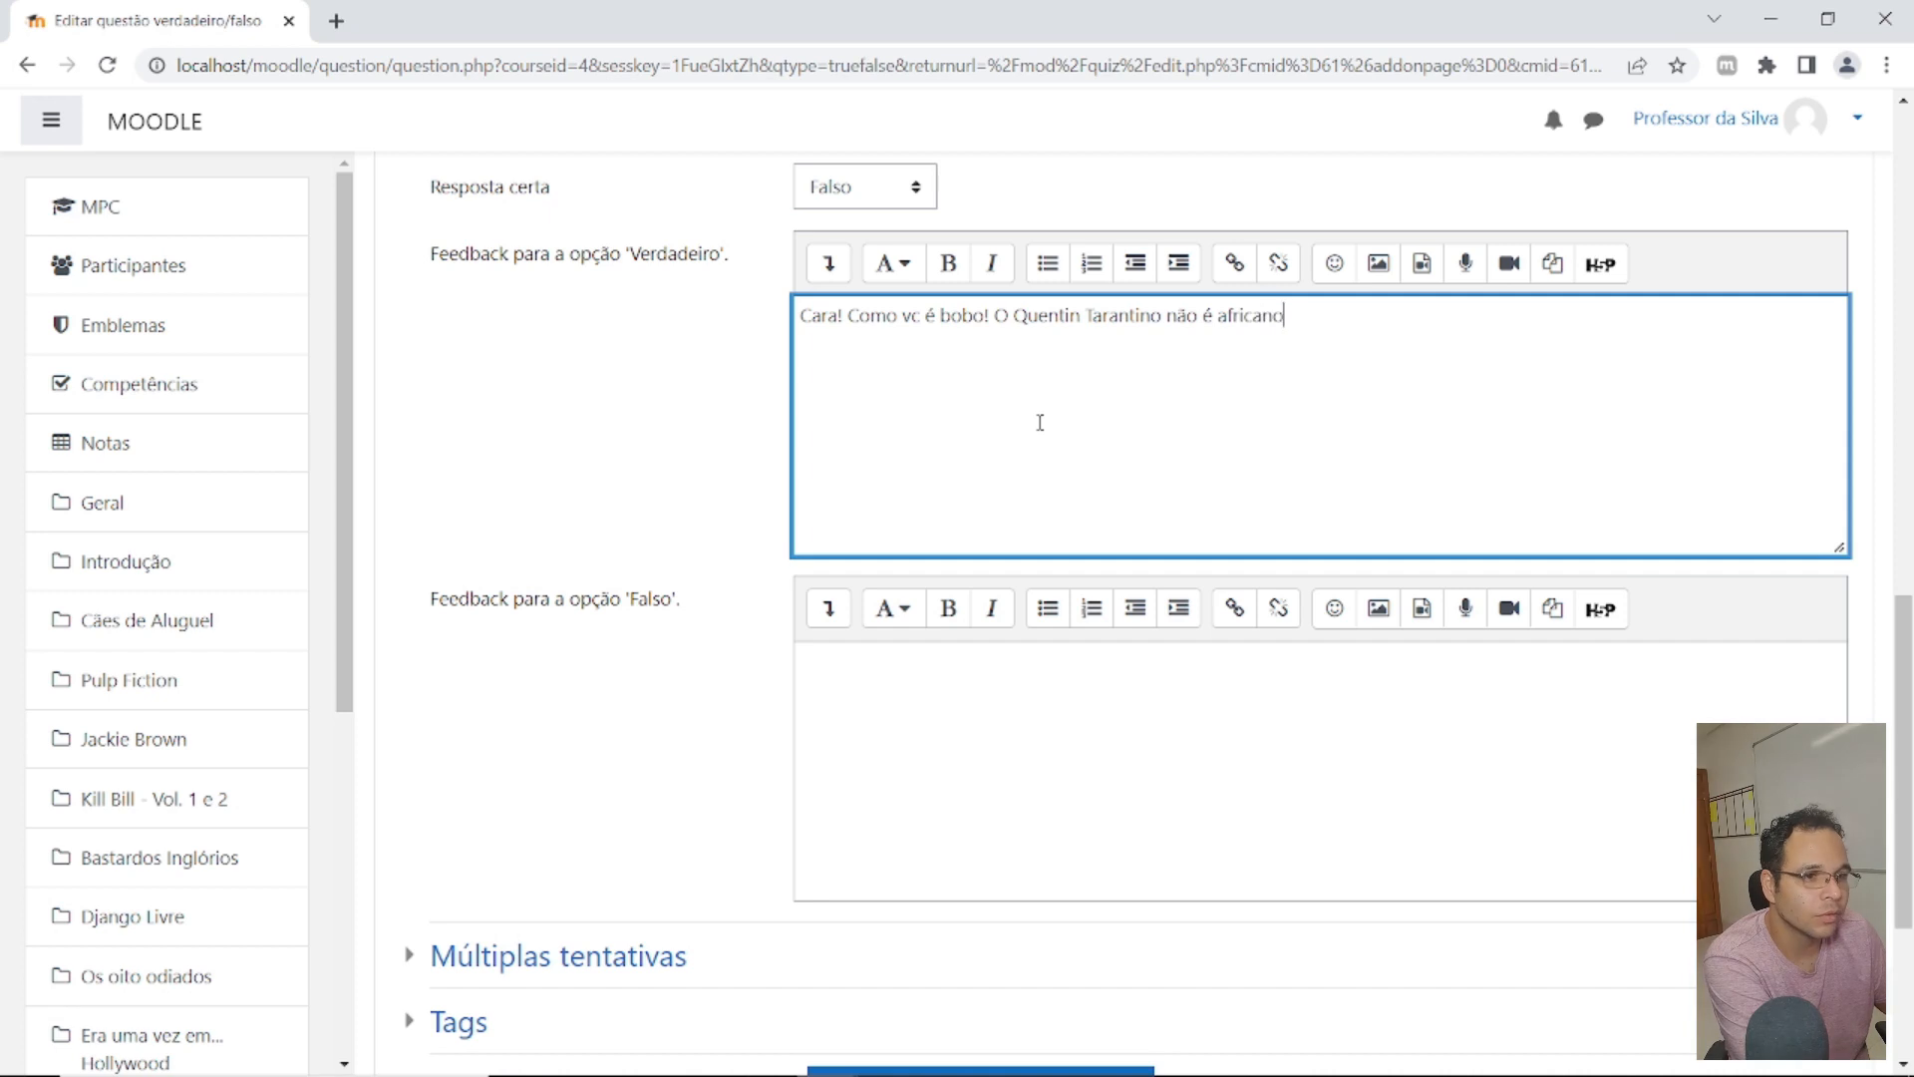
type("!")
Step: Enter the 'Falso' feedback "Parabéns! Você sabe que o Quentin Tarantino não é Africano. Mas será que você sabe a real nacionalidade dele?"
scroll(983, 436, "down", 4)
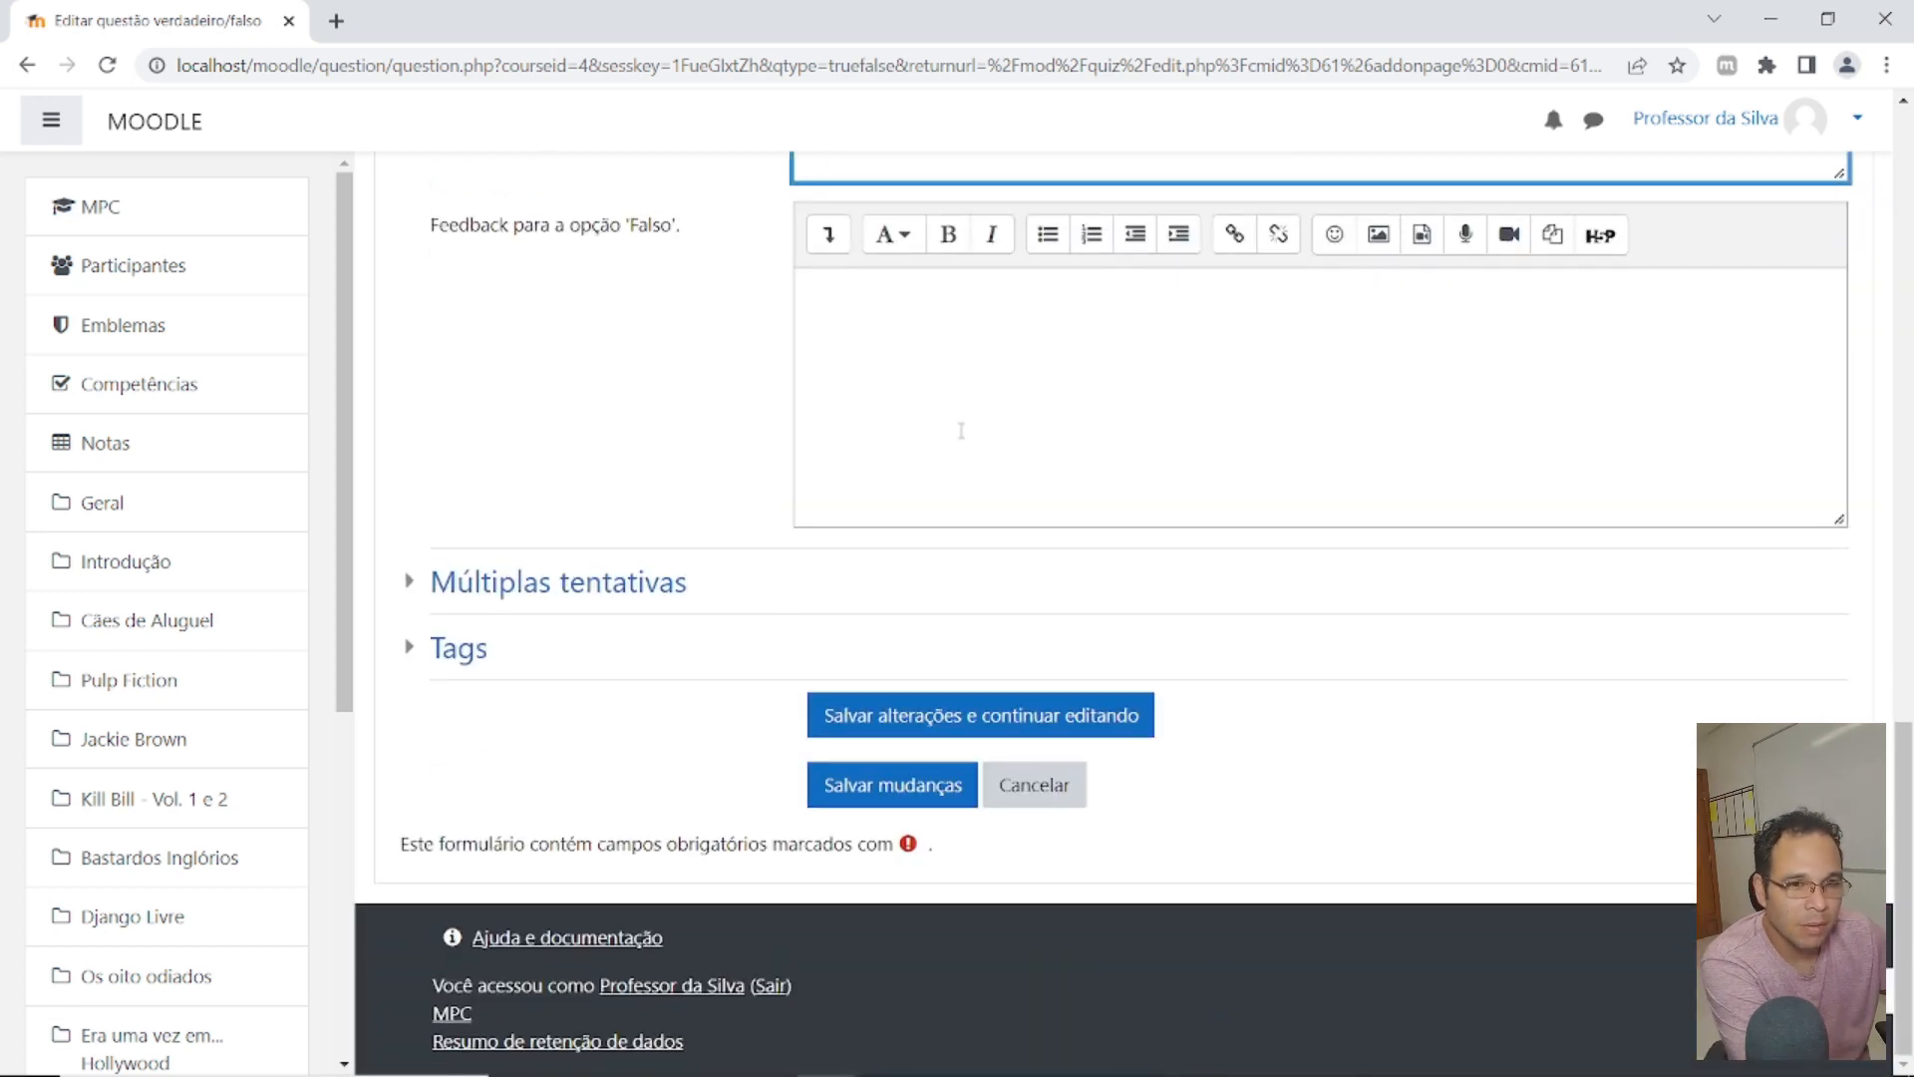
scroll(879, 400, "up", 1)
scroll(1065, 506, "up", 1)
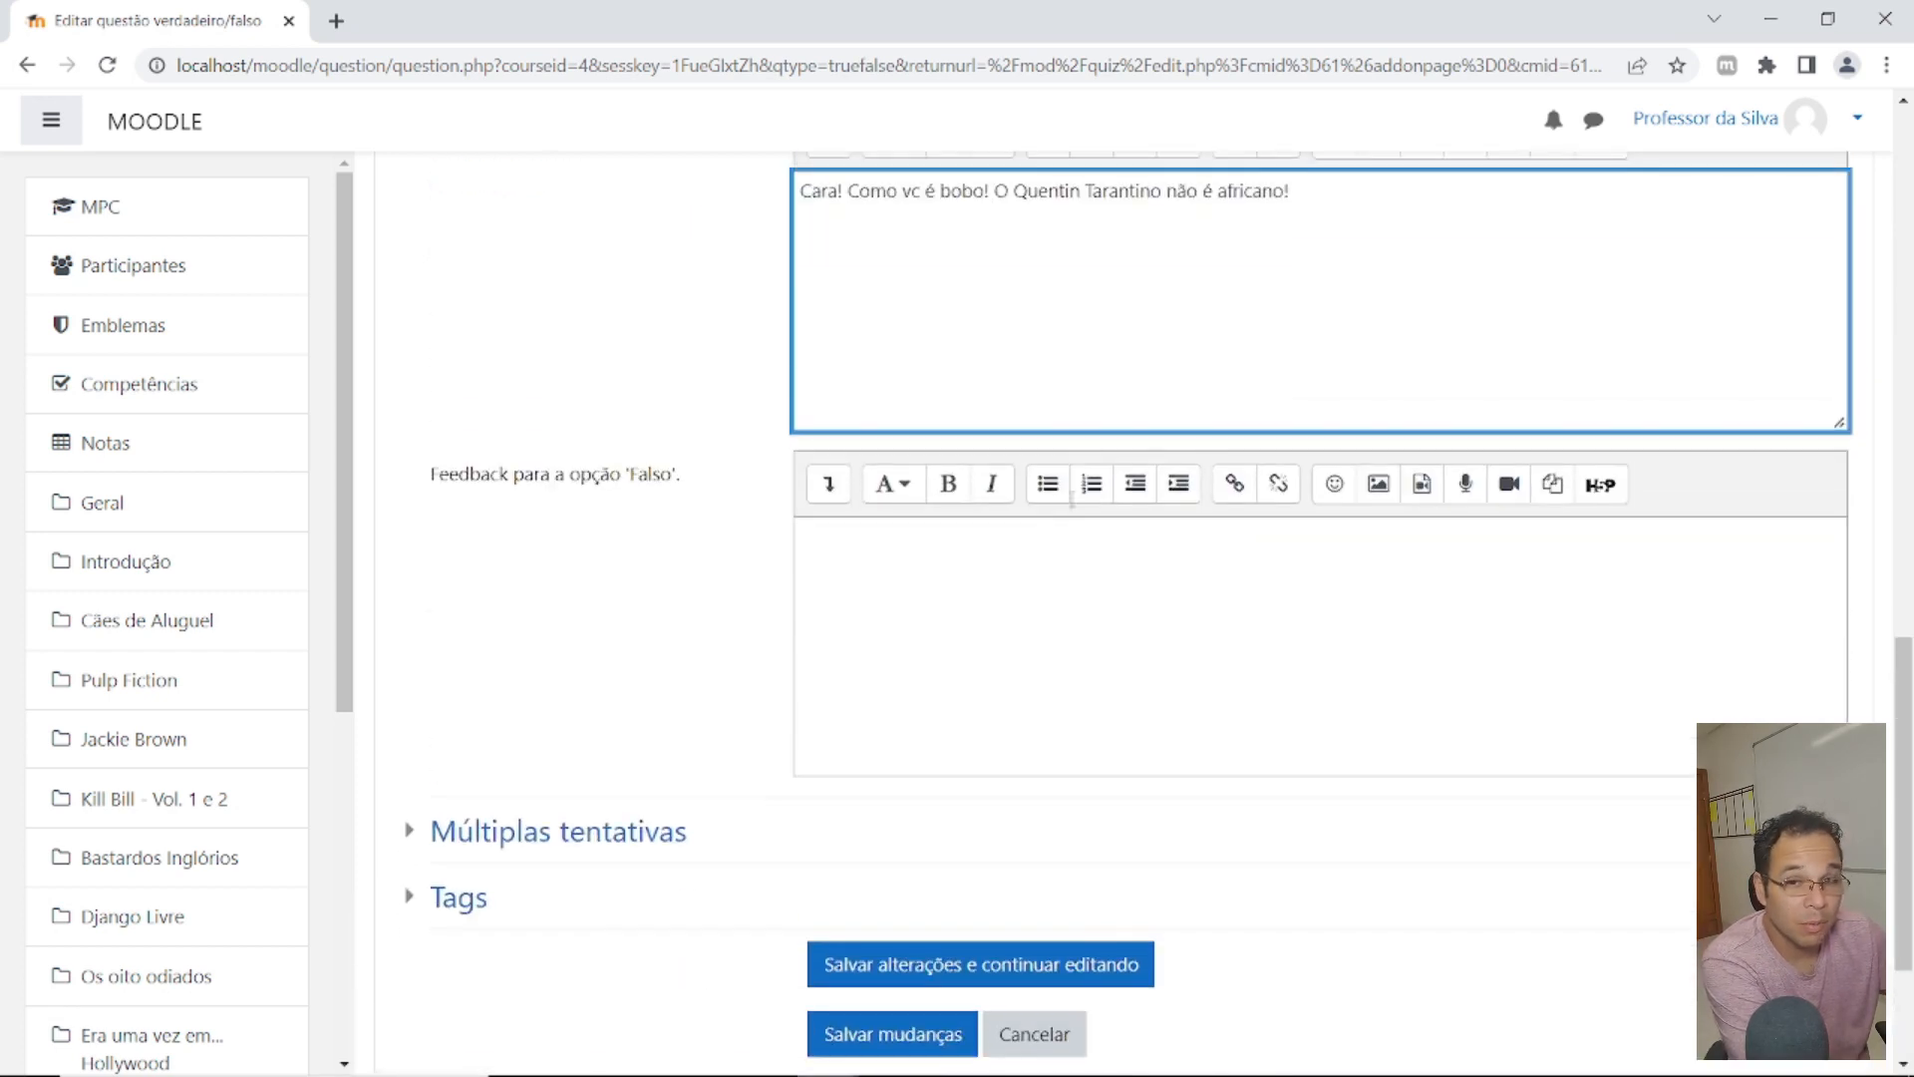
left_click(1056, 595)
type("Pa")
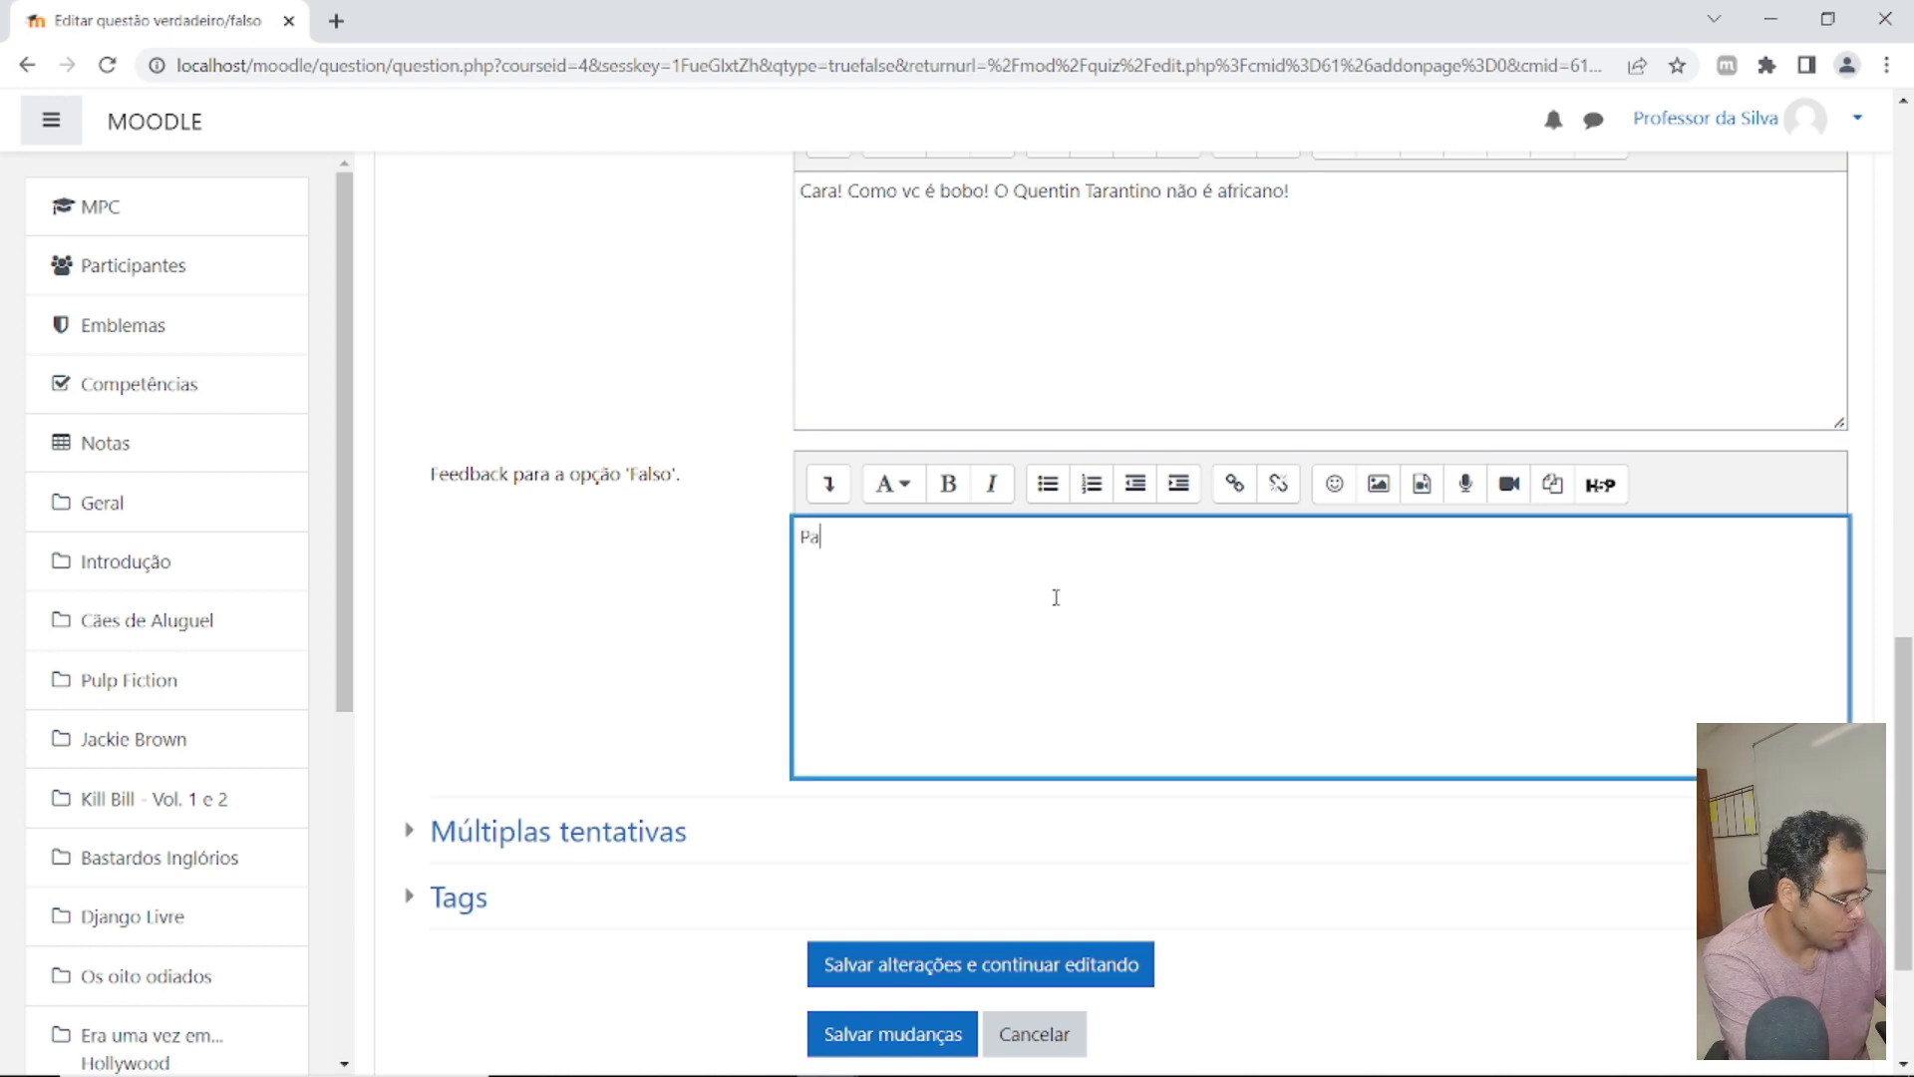
type("rabén")
key("BackSpace")
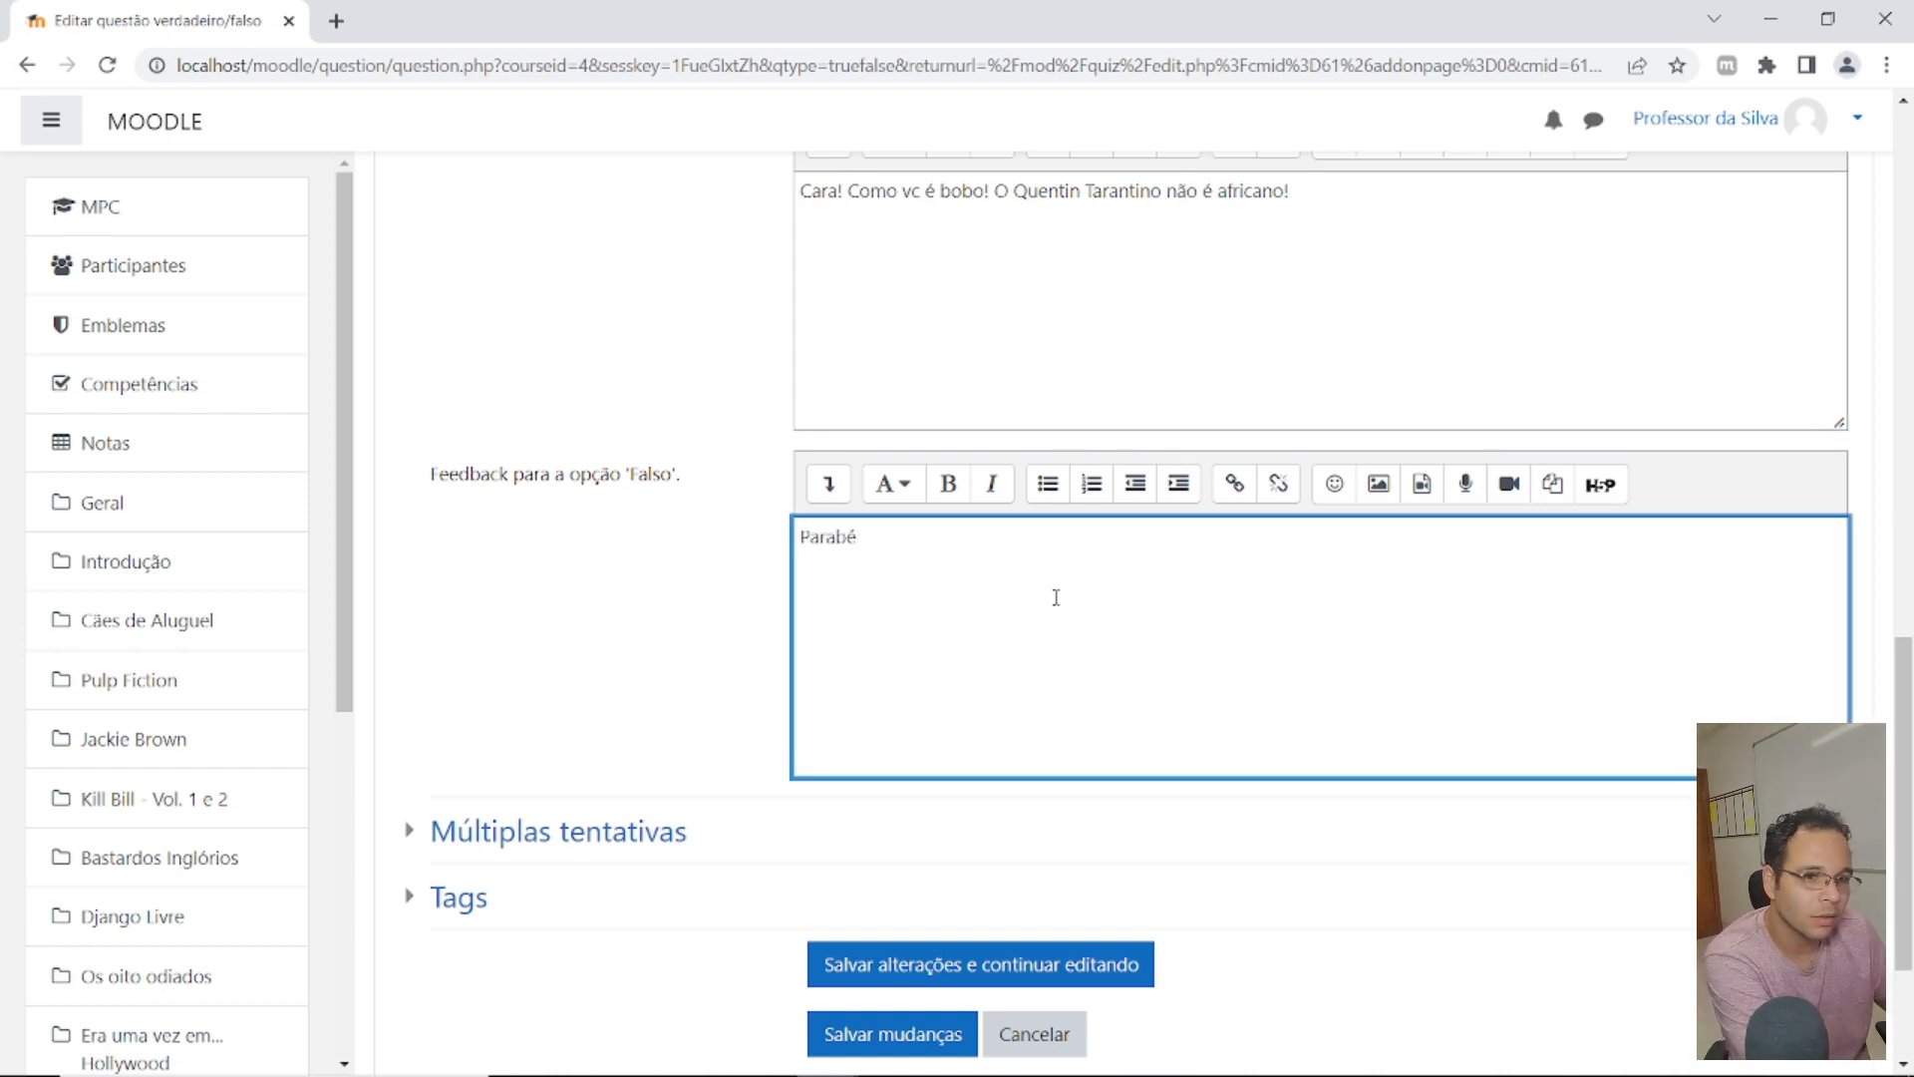
type("ns! Você s")
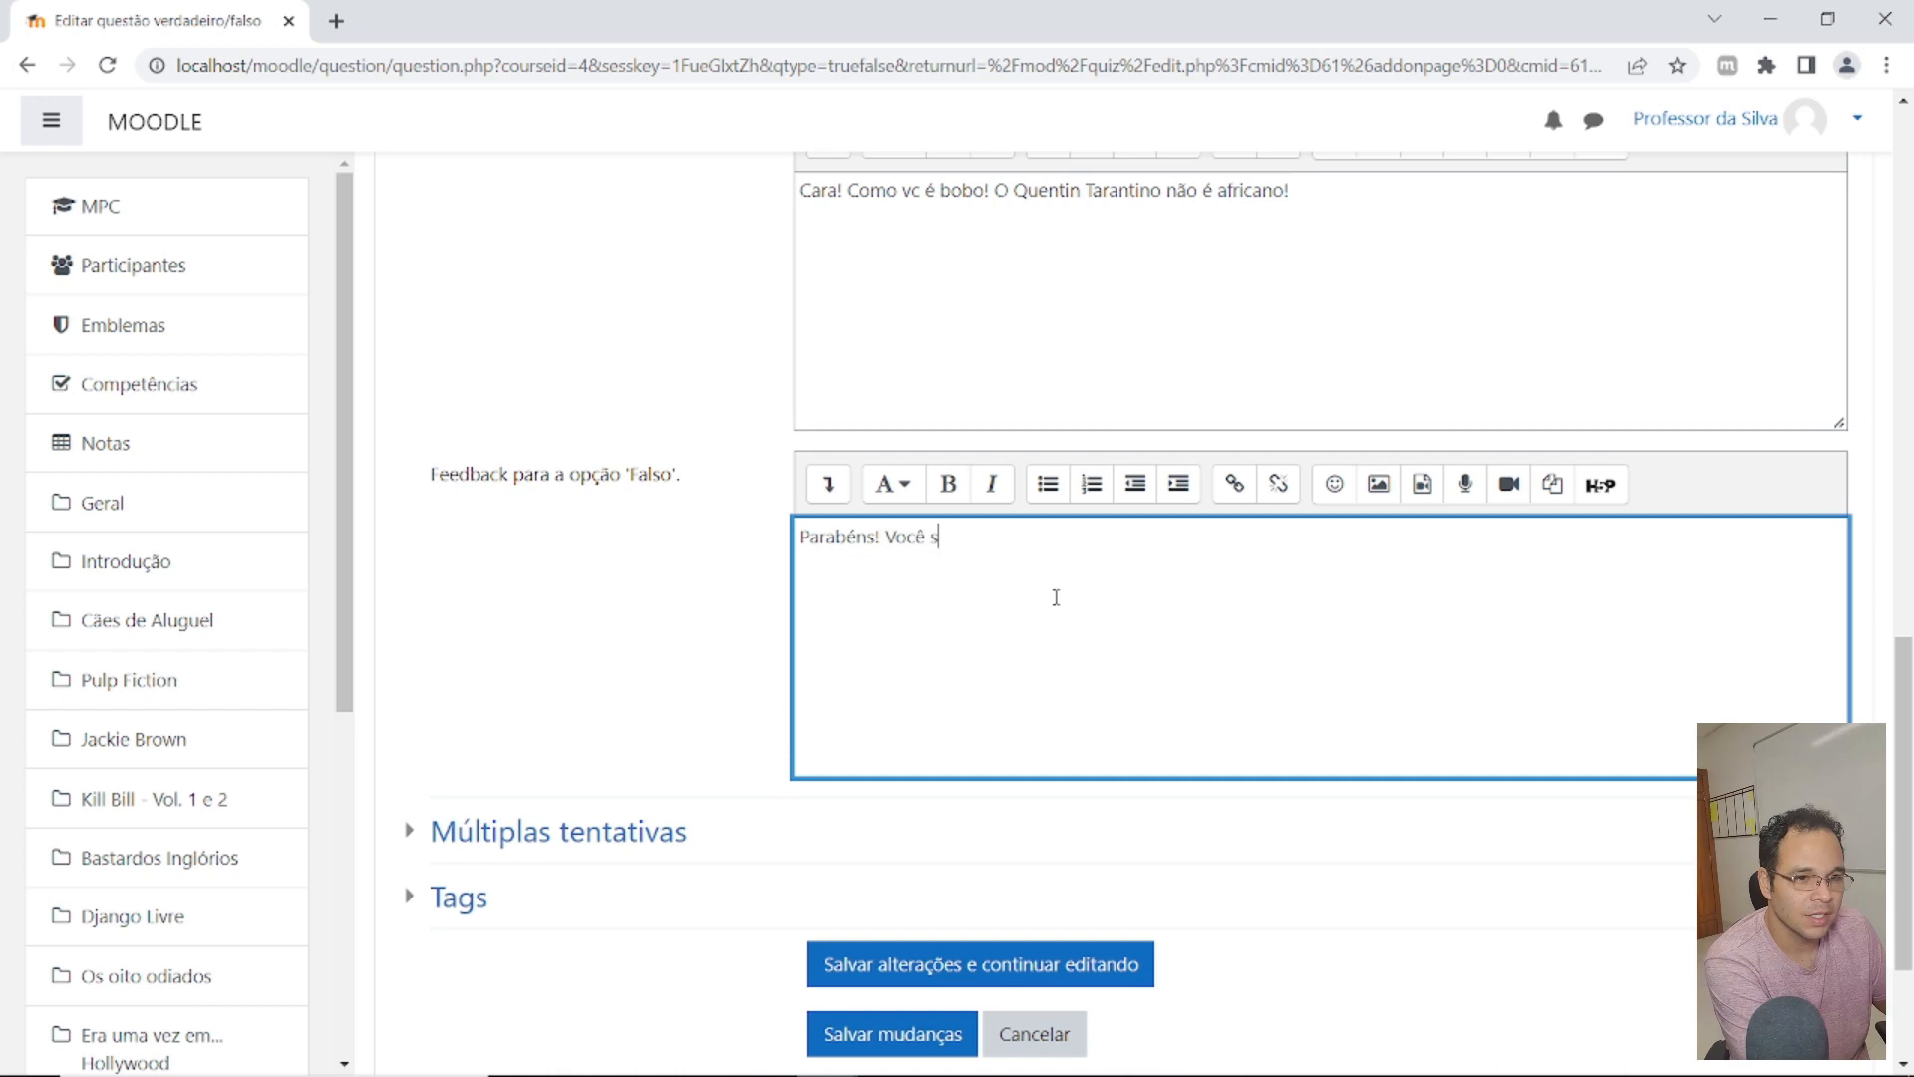
type("abe que o Que")
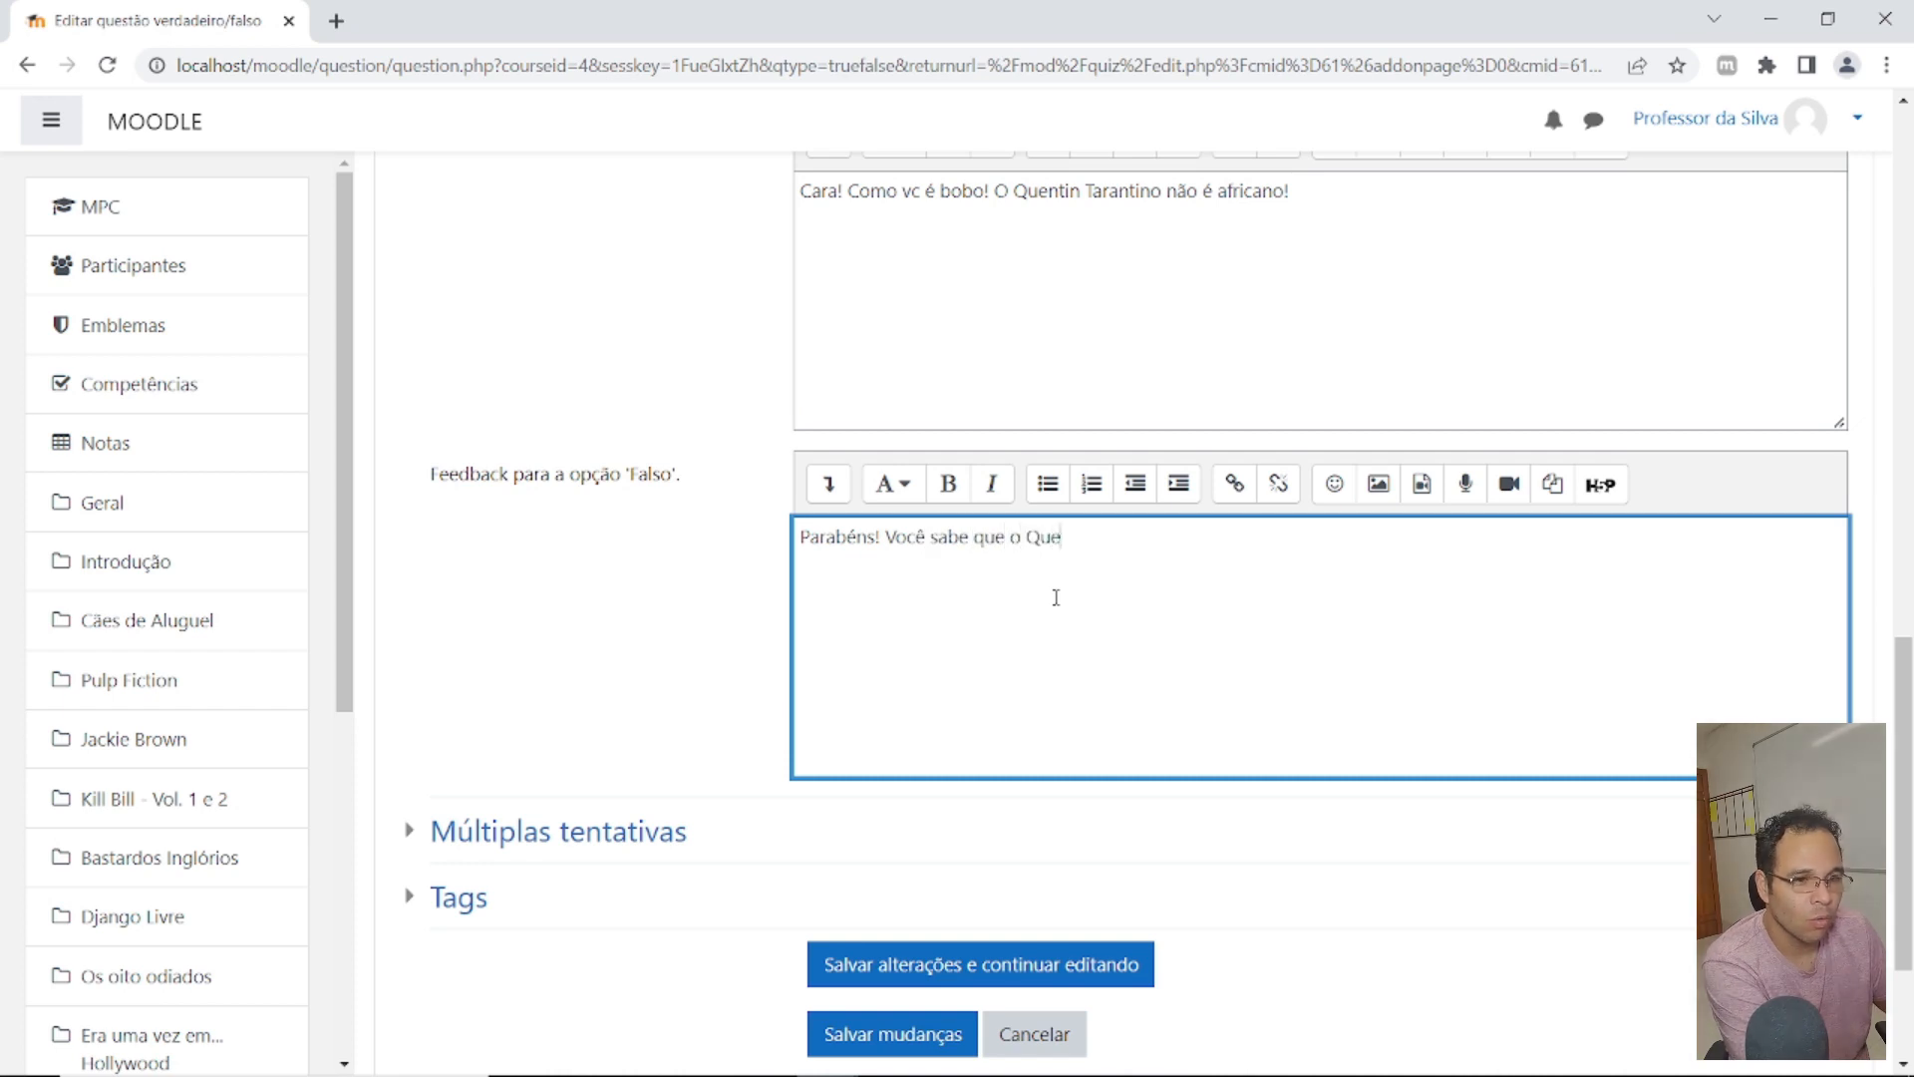
type("ntin Tarant")
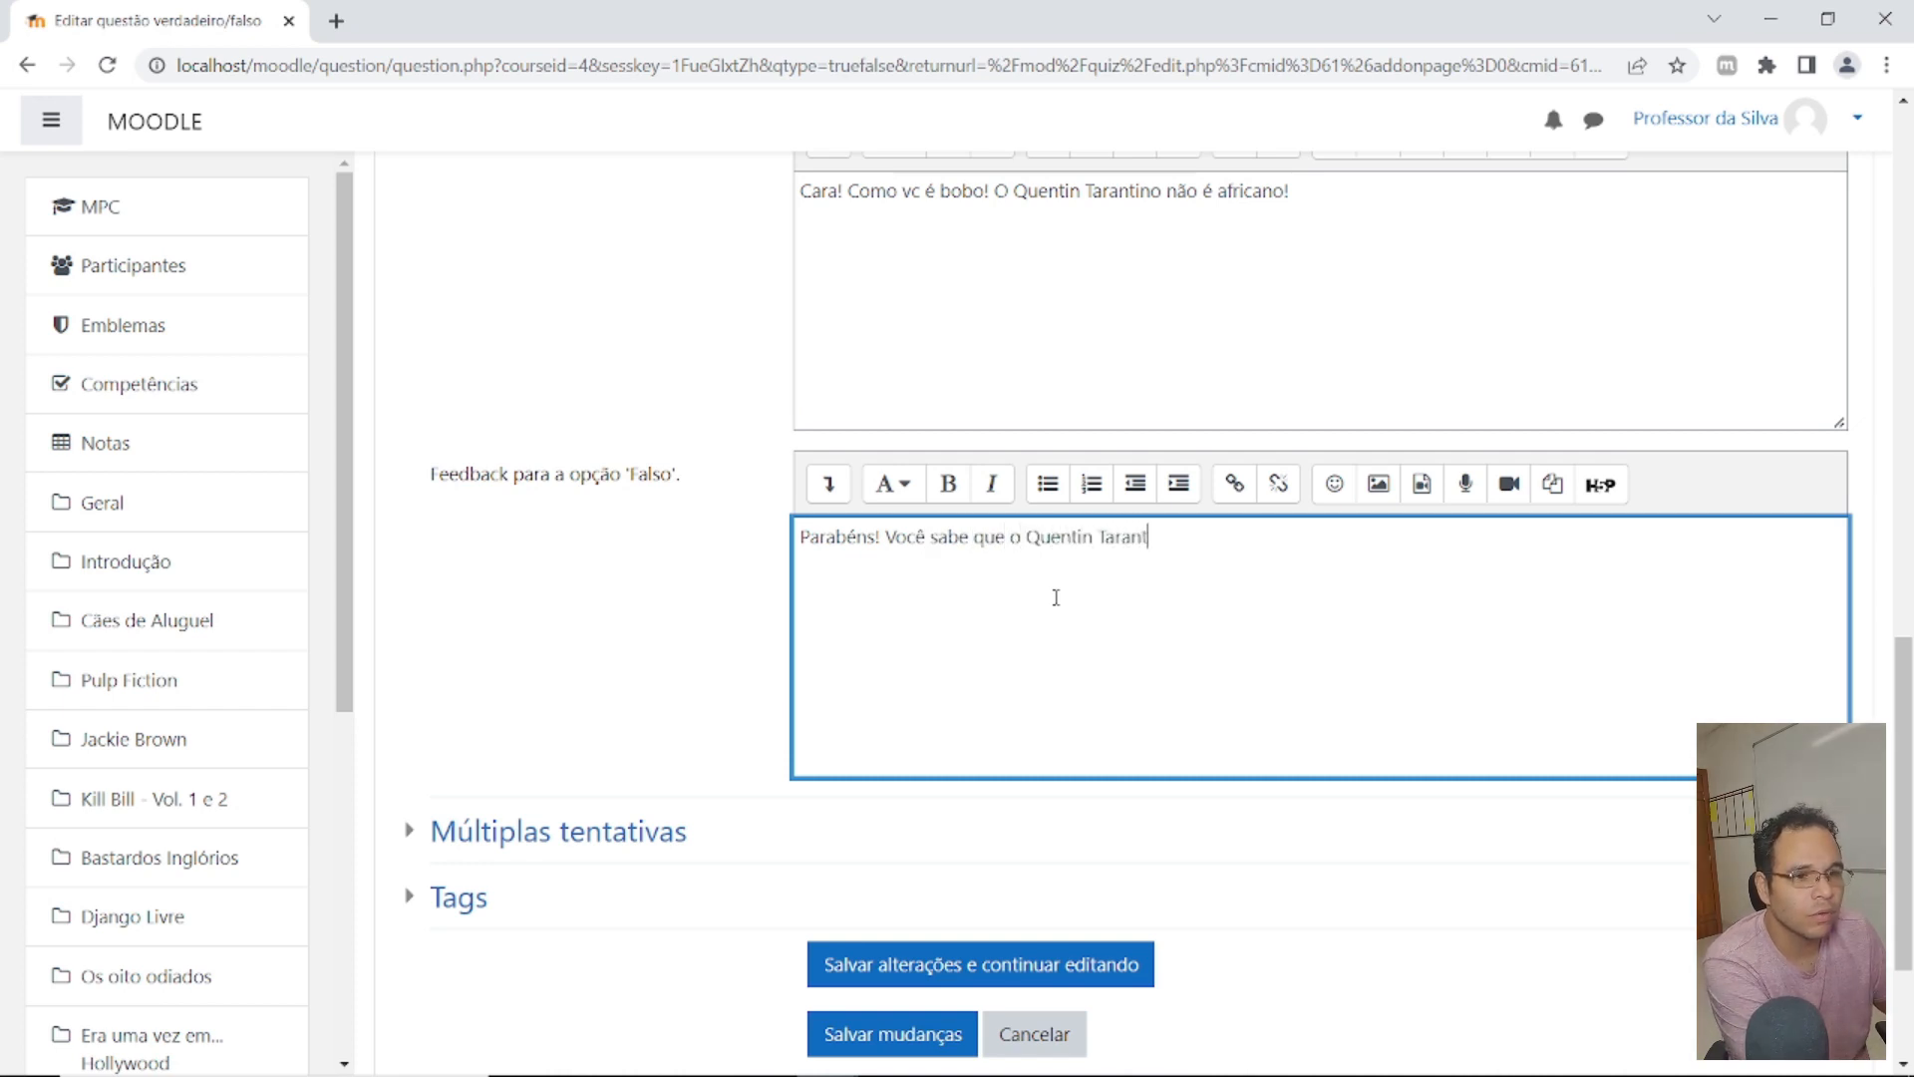
type("ino não é Africano. Mas será que você sabe a real na")
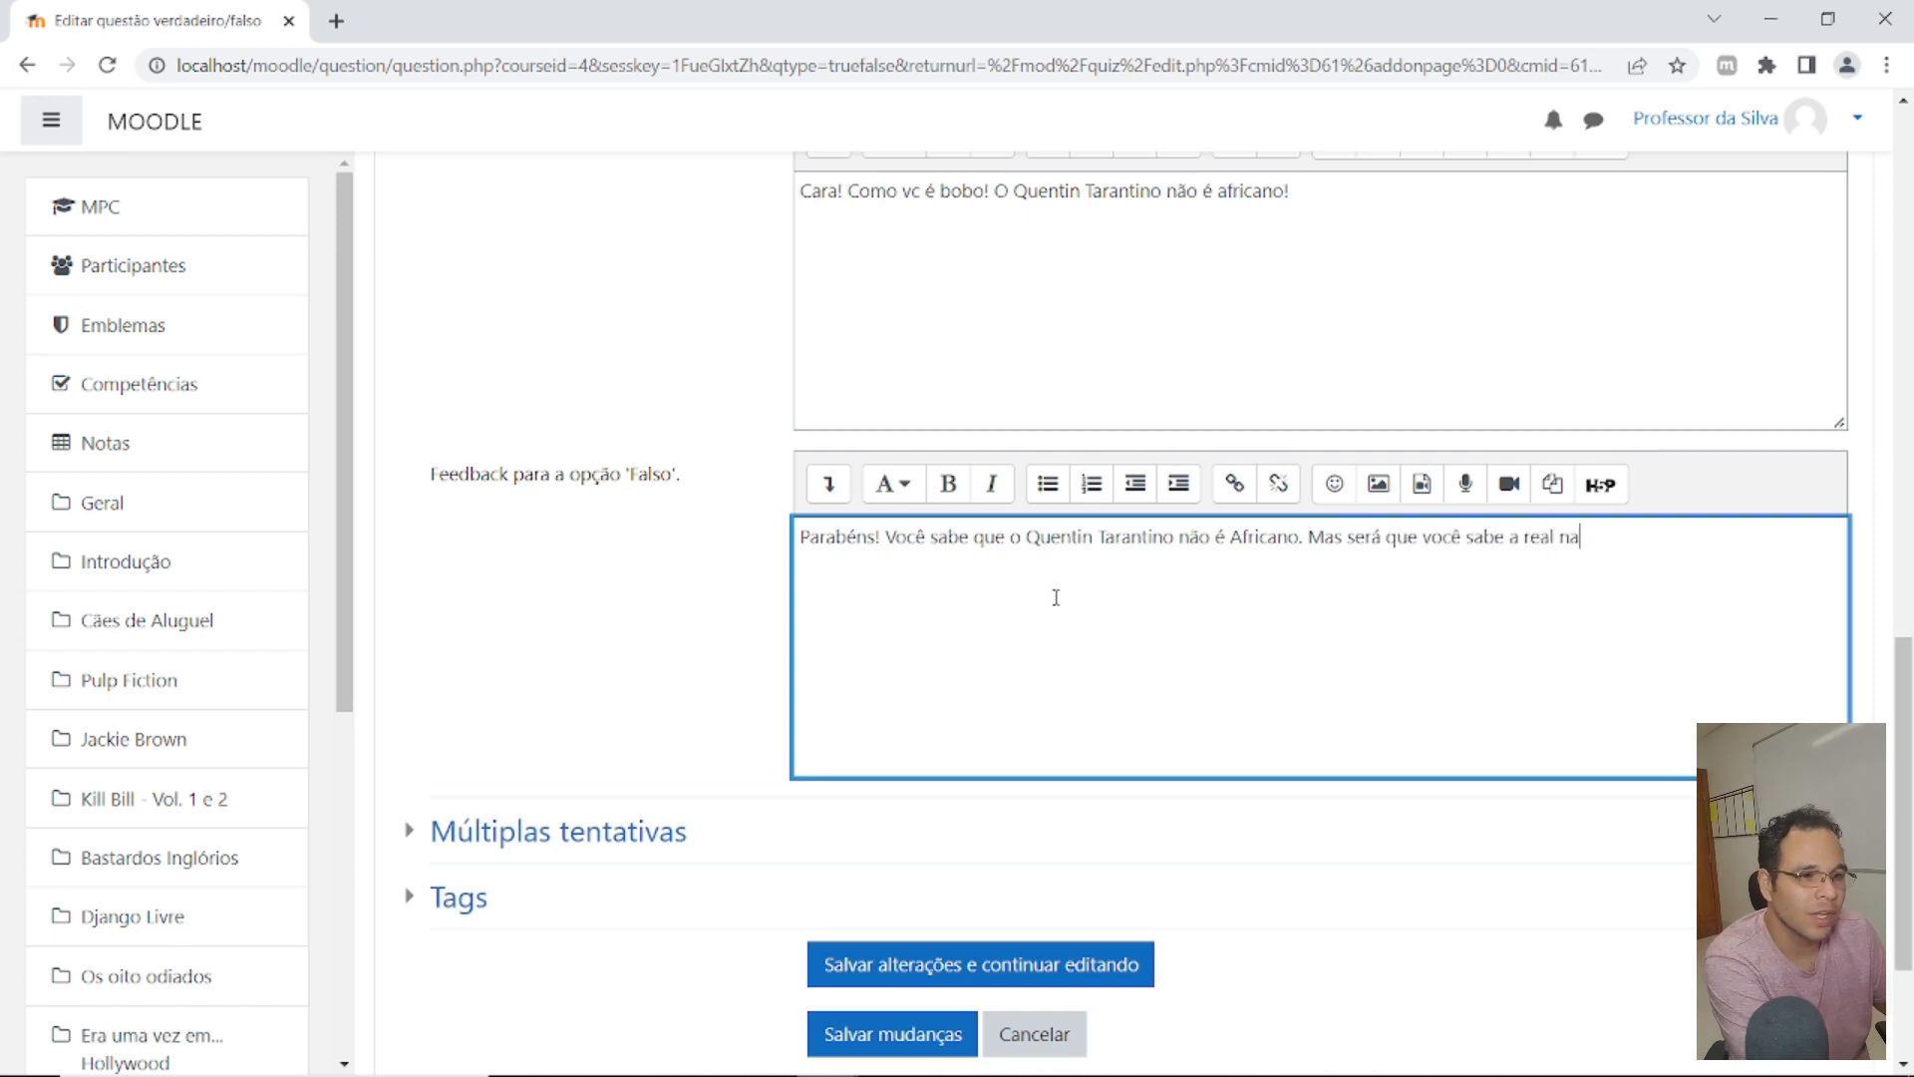
type("cionalidade dele?")
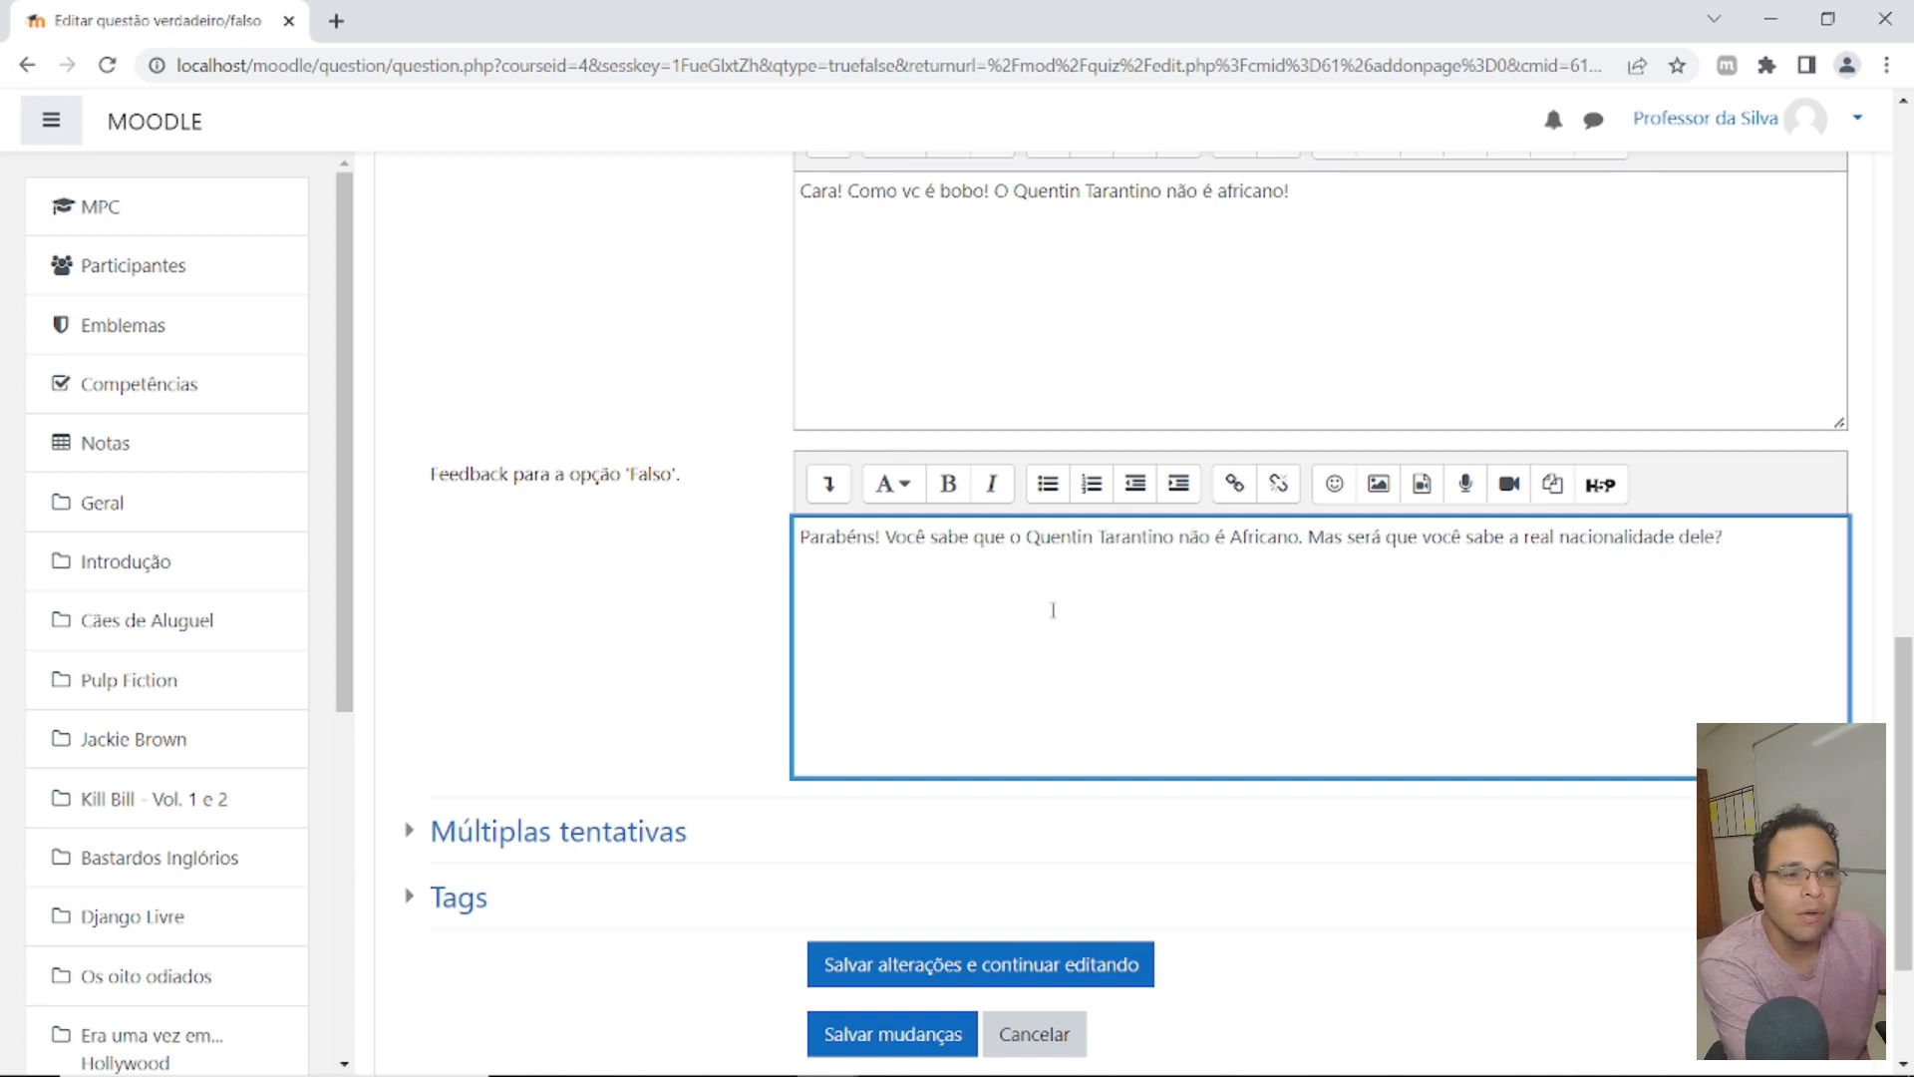
Step: Expand all form sections to check the Múltiplas tentativas and Tags settings, and save the true/false question
scroll(1056, 598, "up", 15)
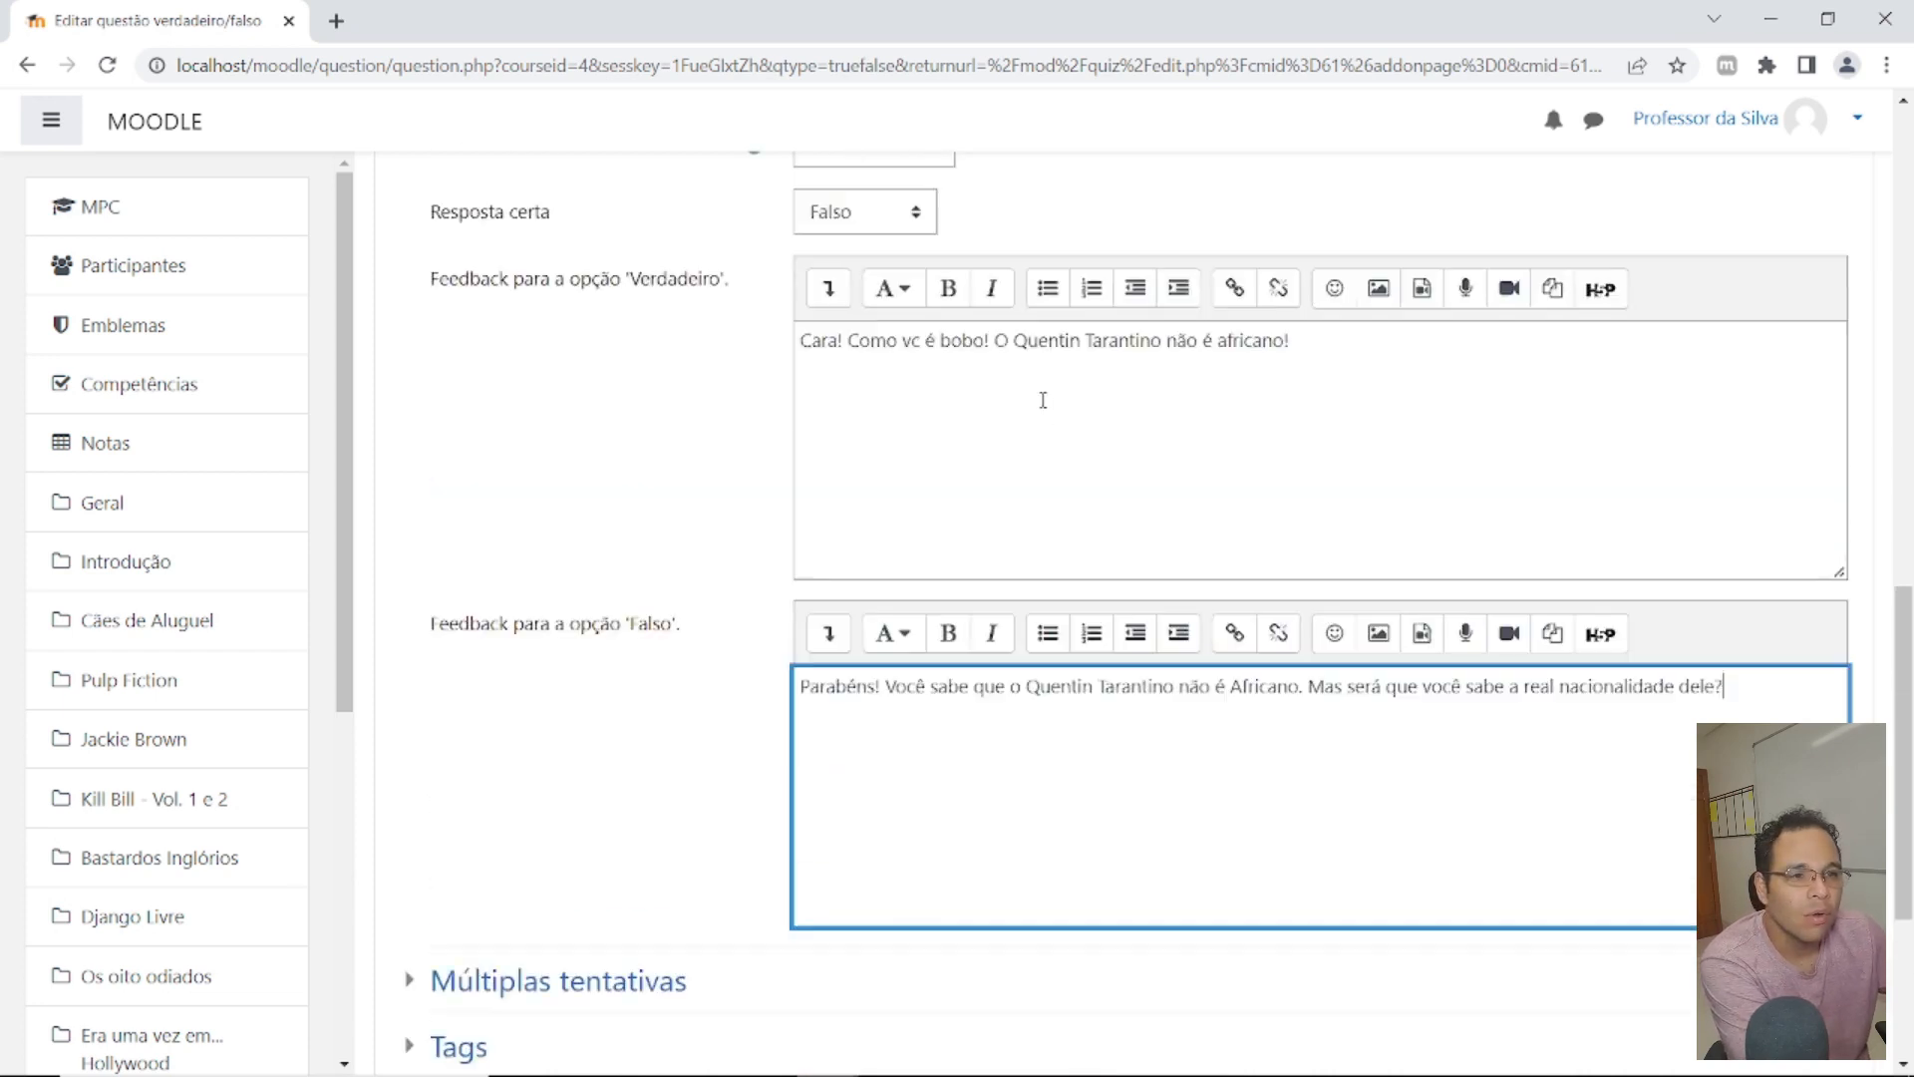
left_click(1761, 455)
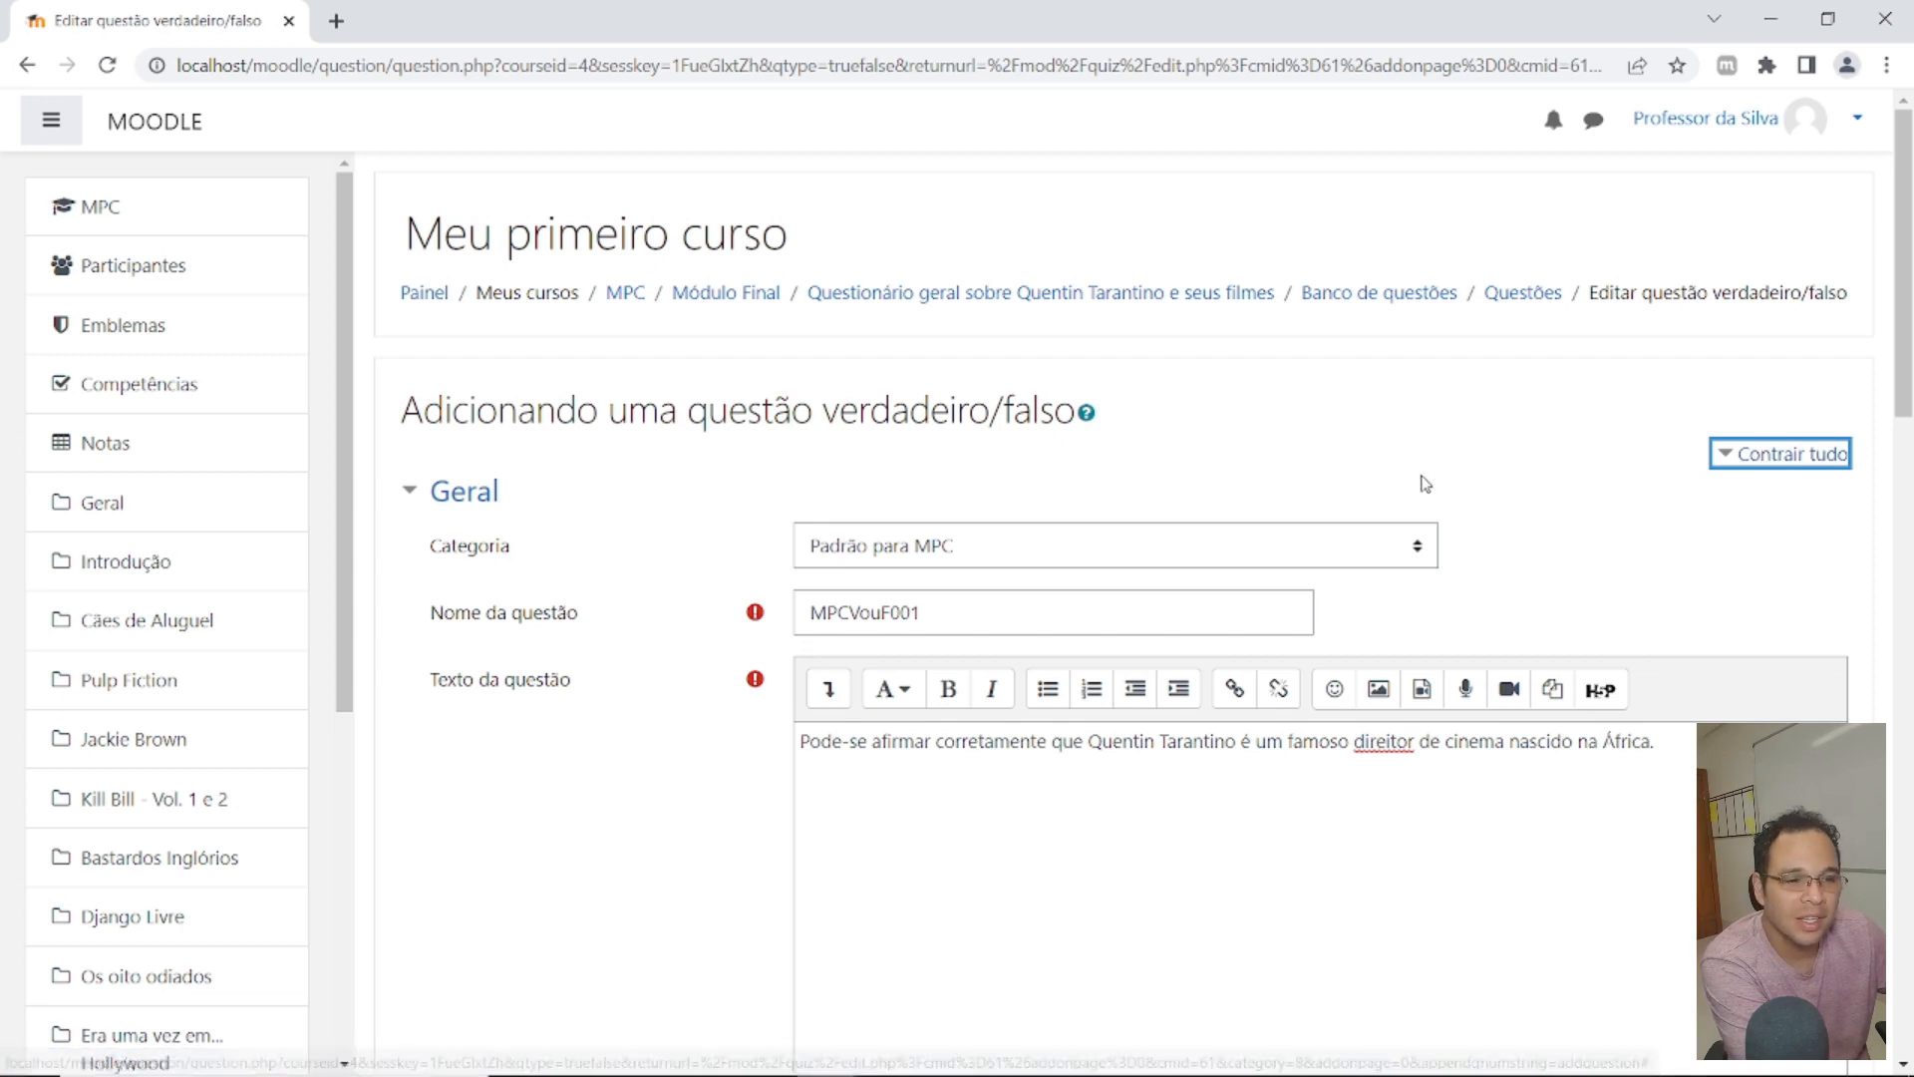
scroll(1296, 477, "down", 15)
scroll(1014, 469, "down", 2)
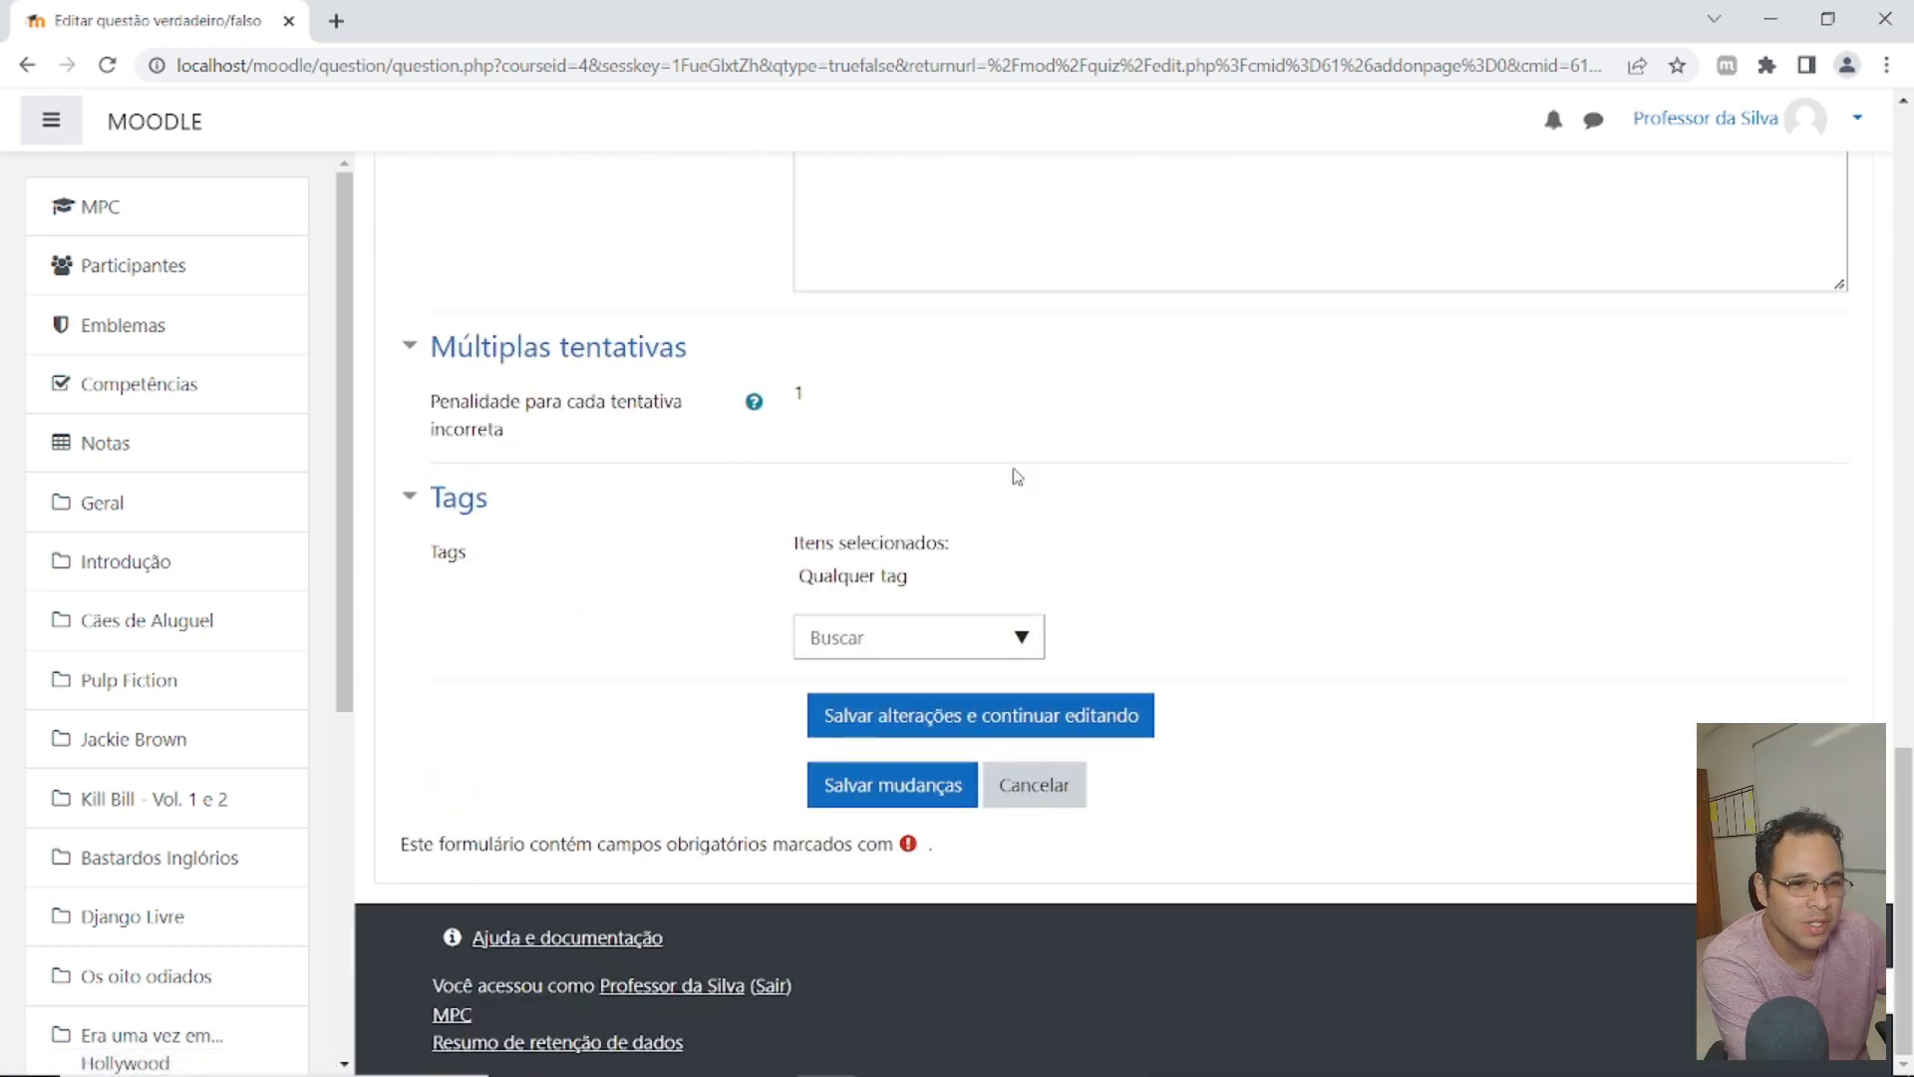
scroll(1012, 475, "up", 6)
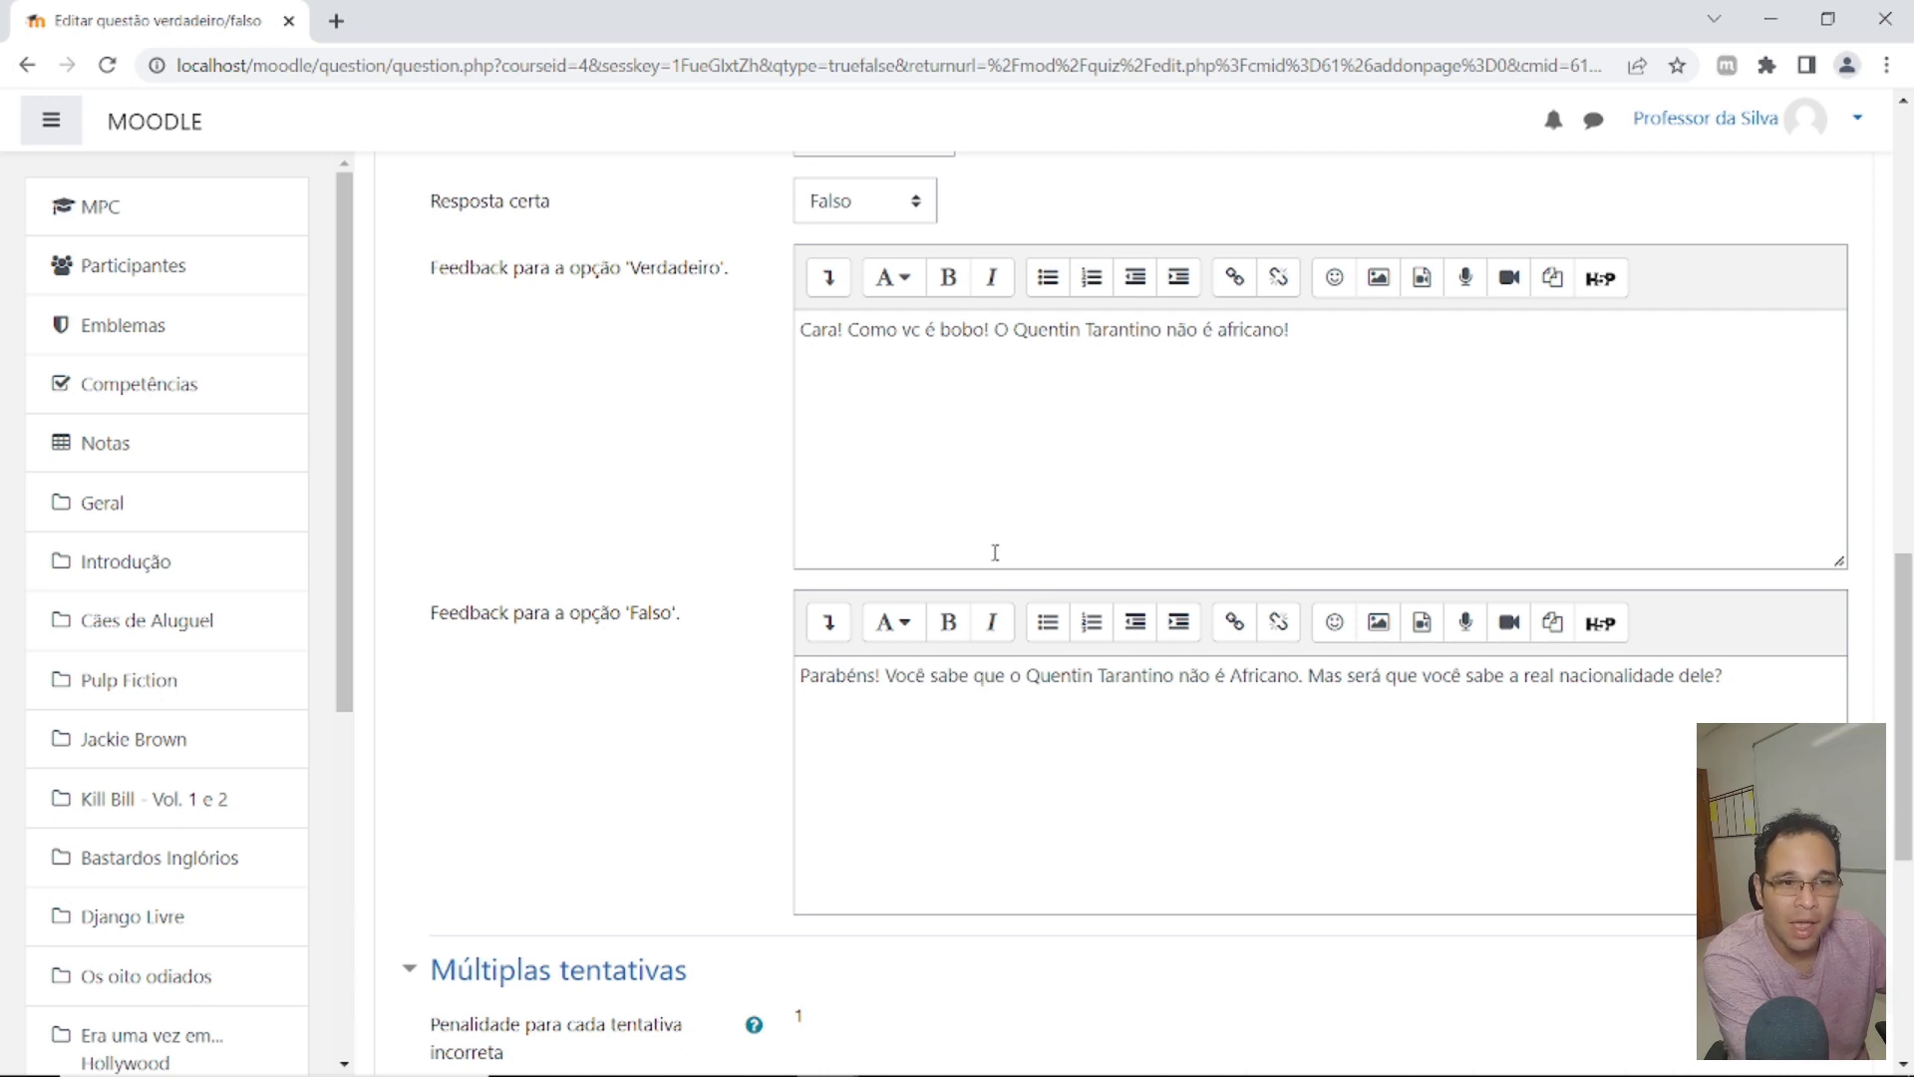
scroll(1100, 848, "down", 5)
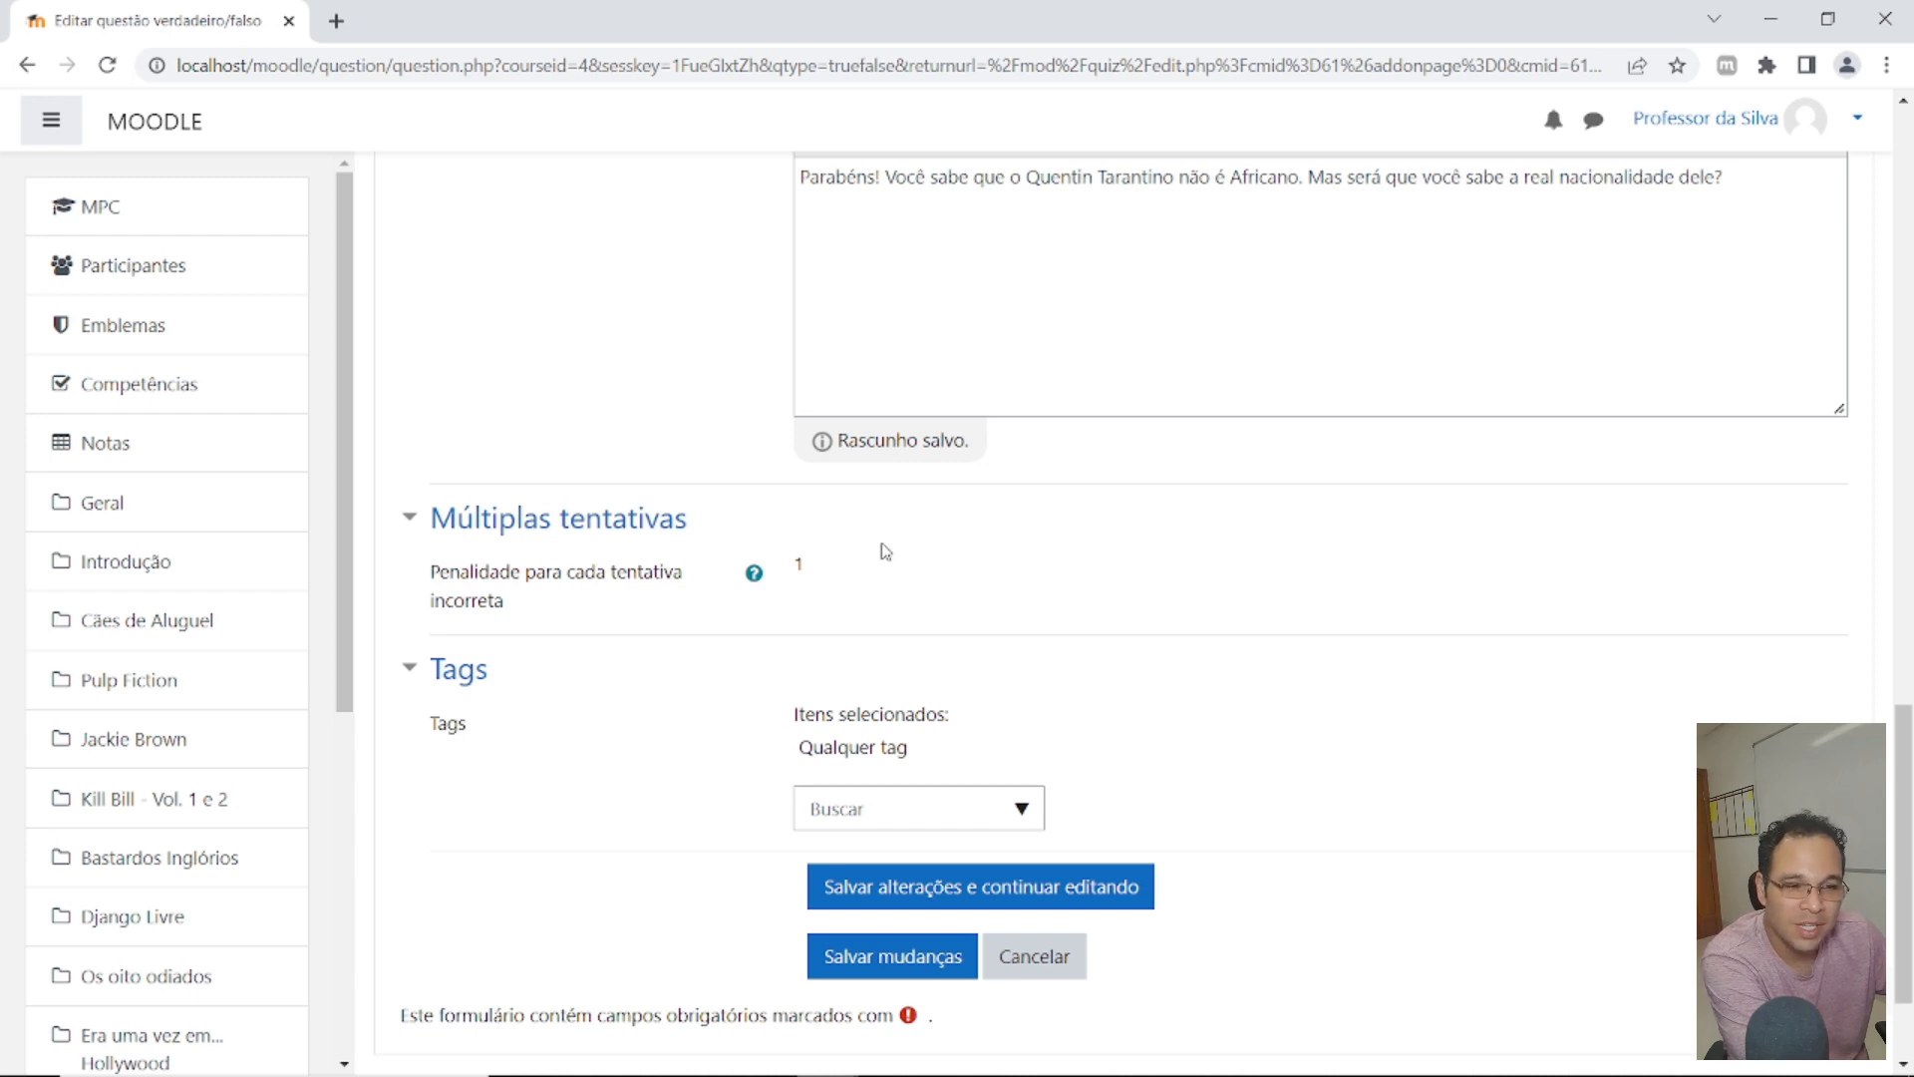
scroll(957, 552, "down", 2)
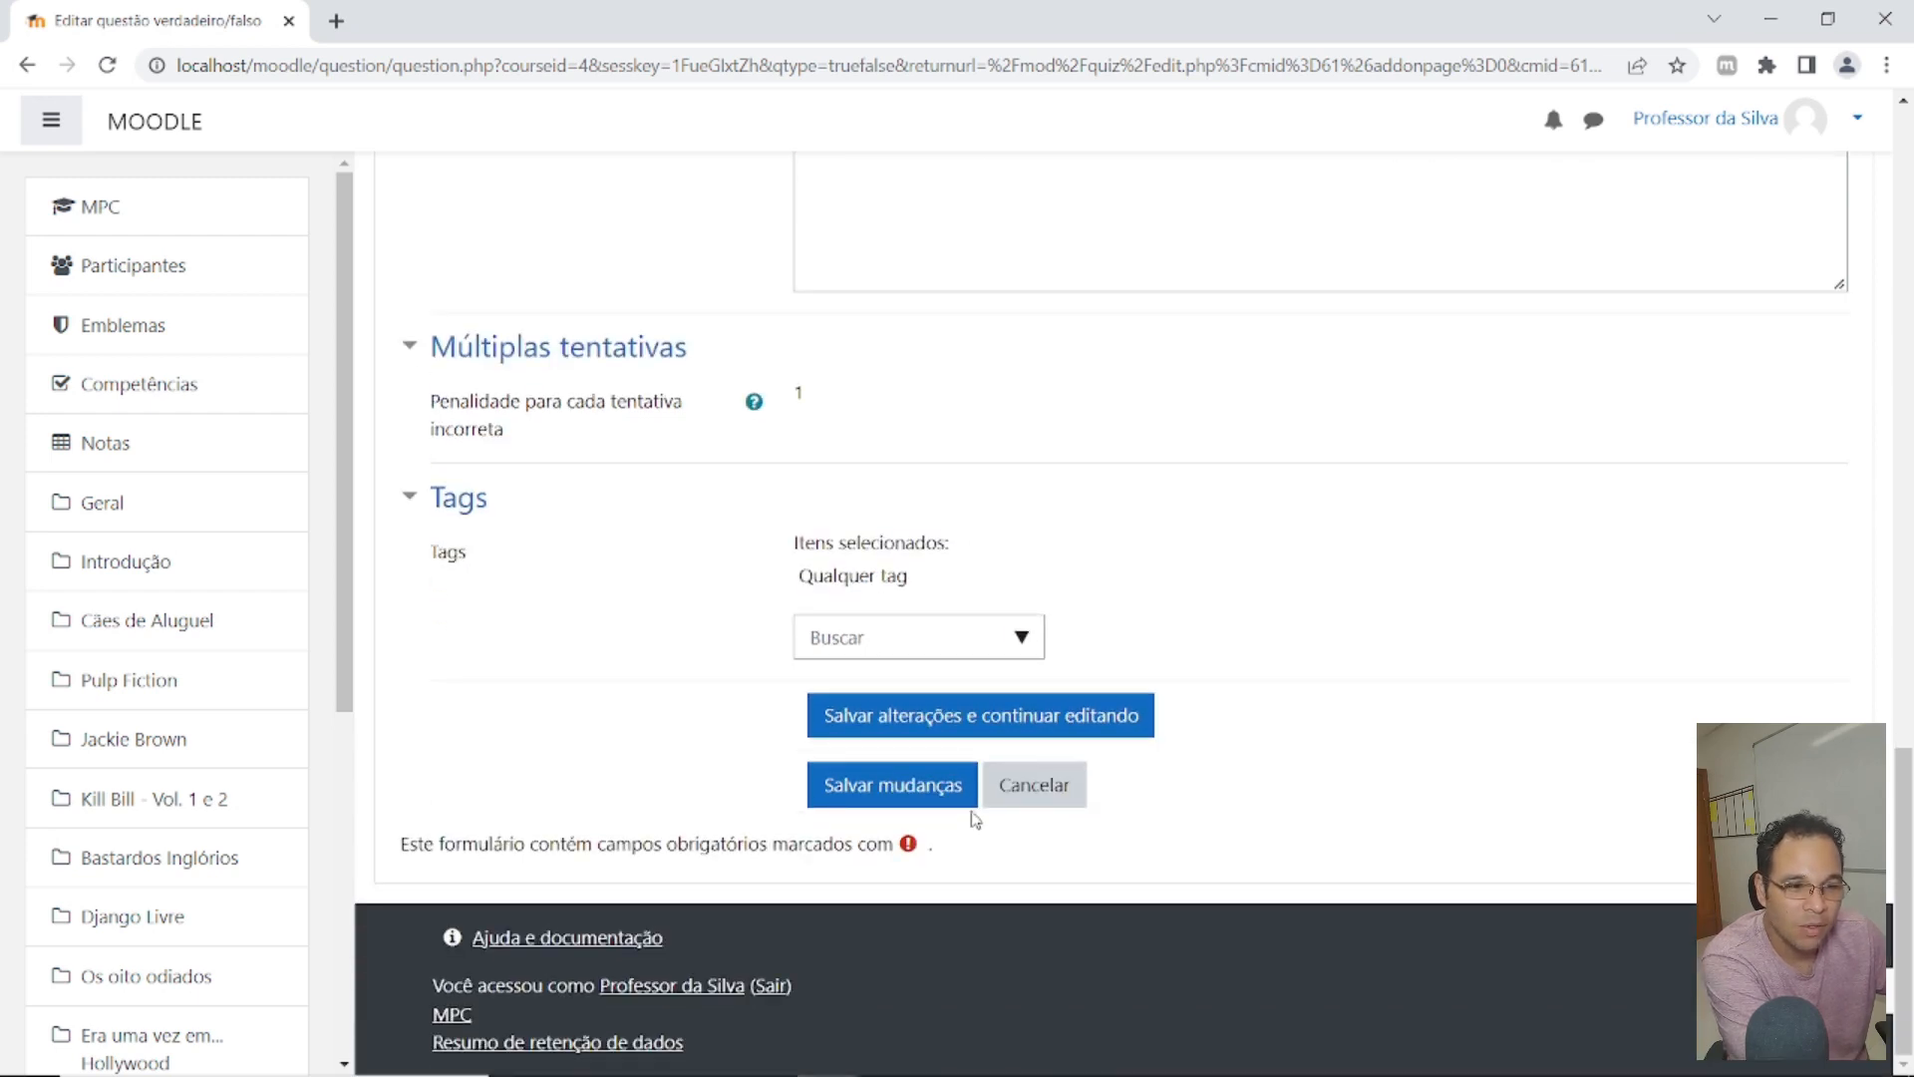
left_click(890, 788)
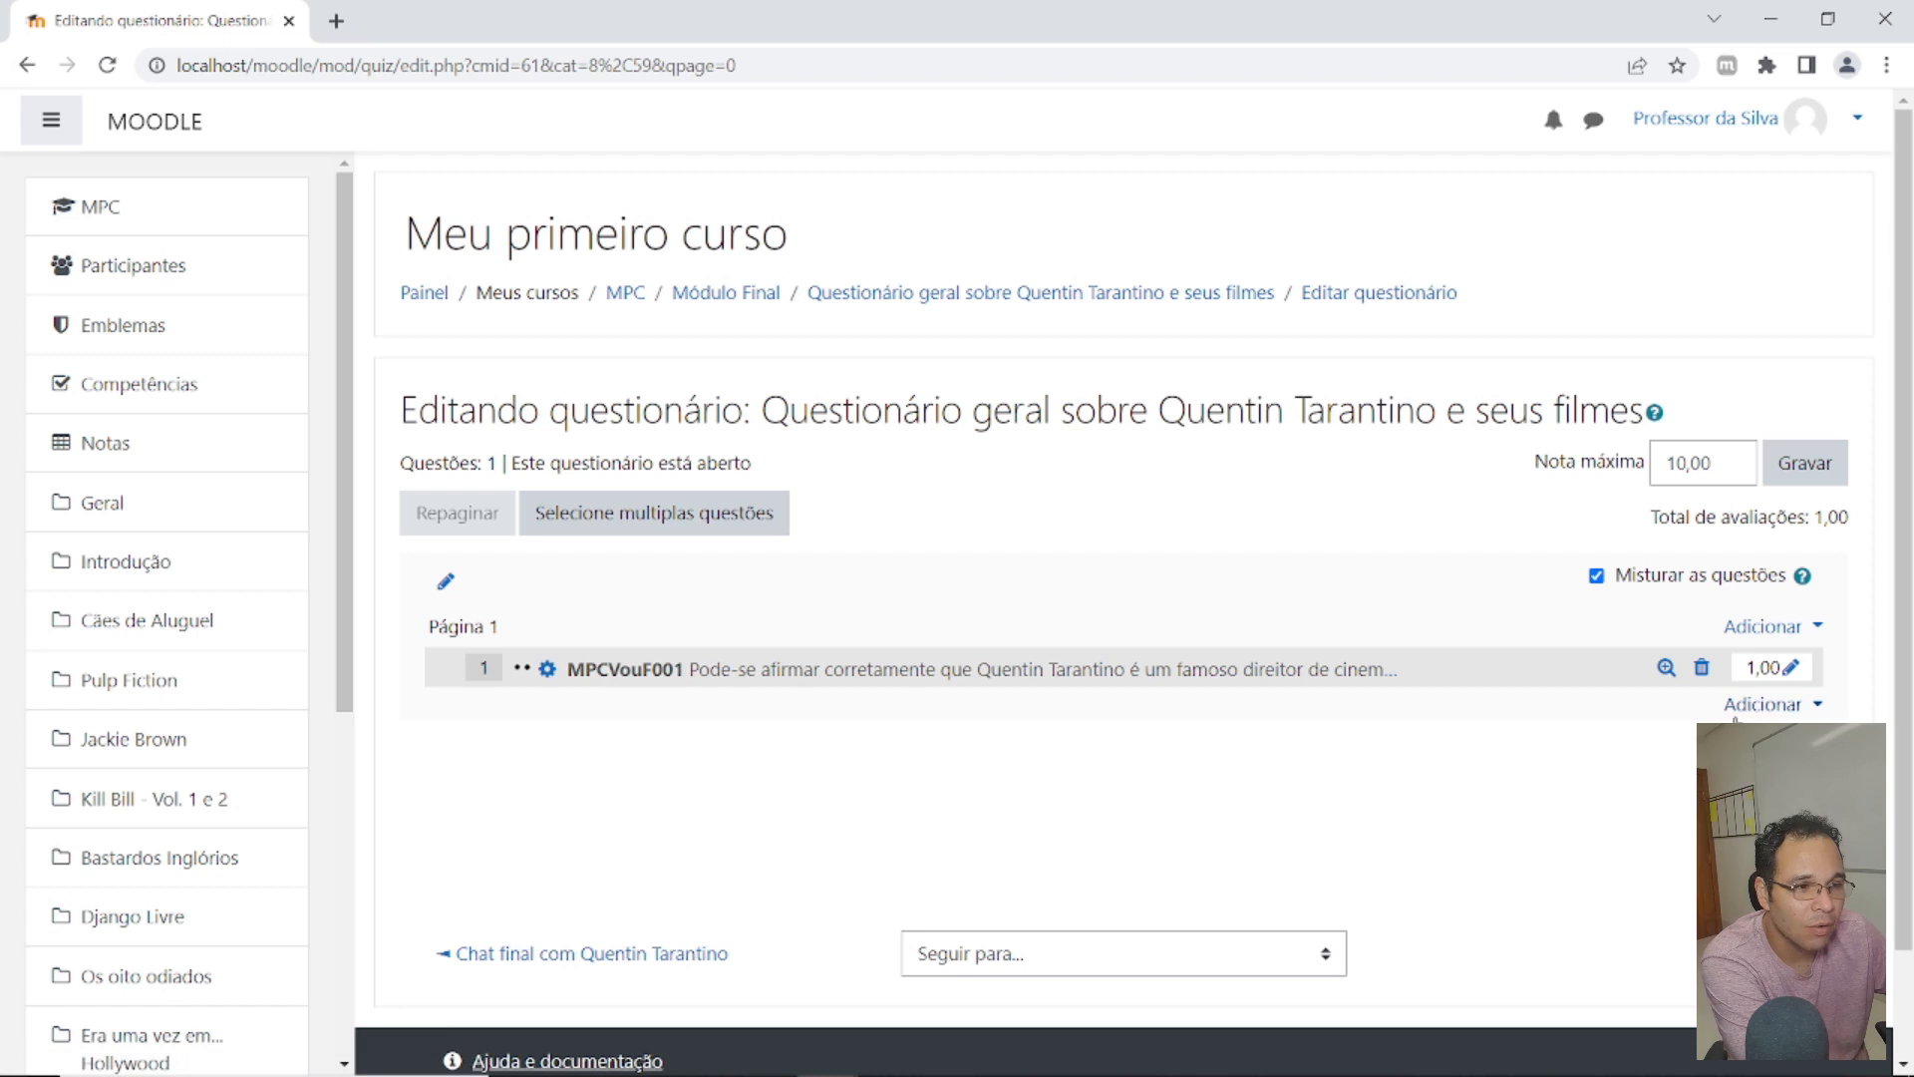
Step: Add a new question of the type Múltipla escolha below the true/false question in the quiz
left_click(1757, 706)
left_click(1615, 749)
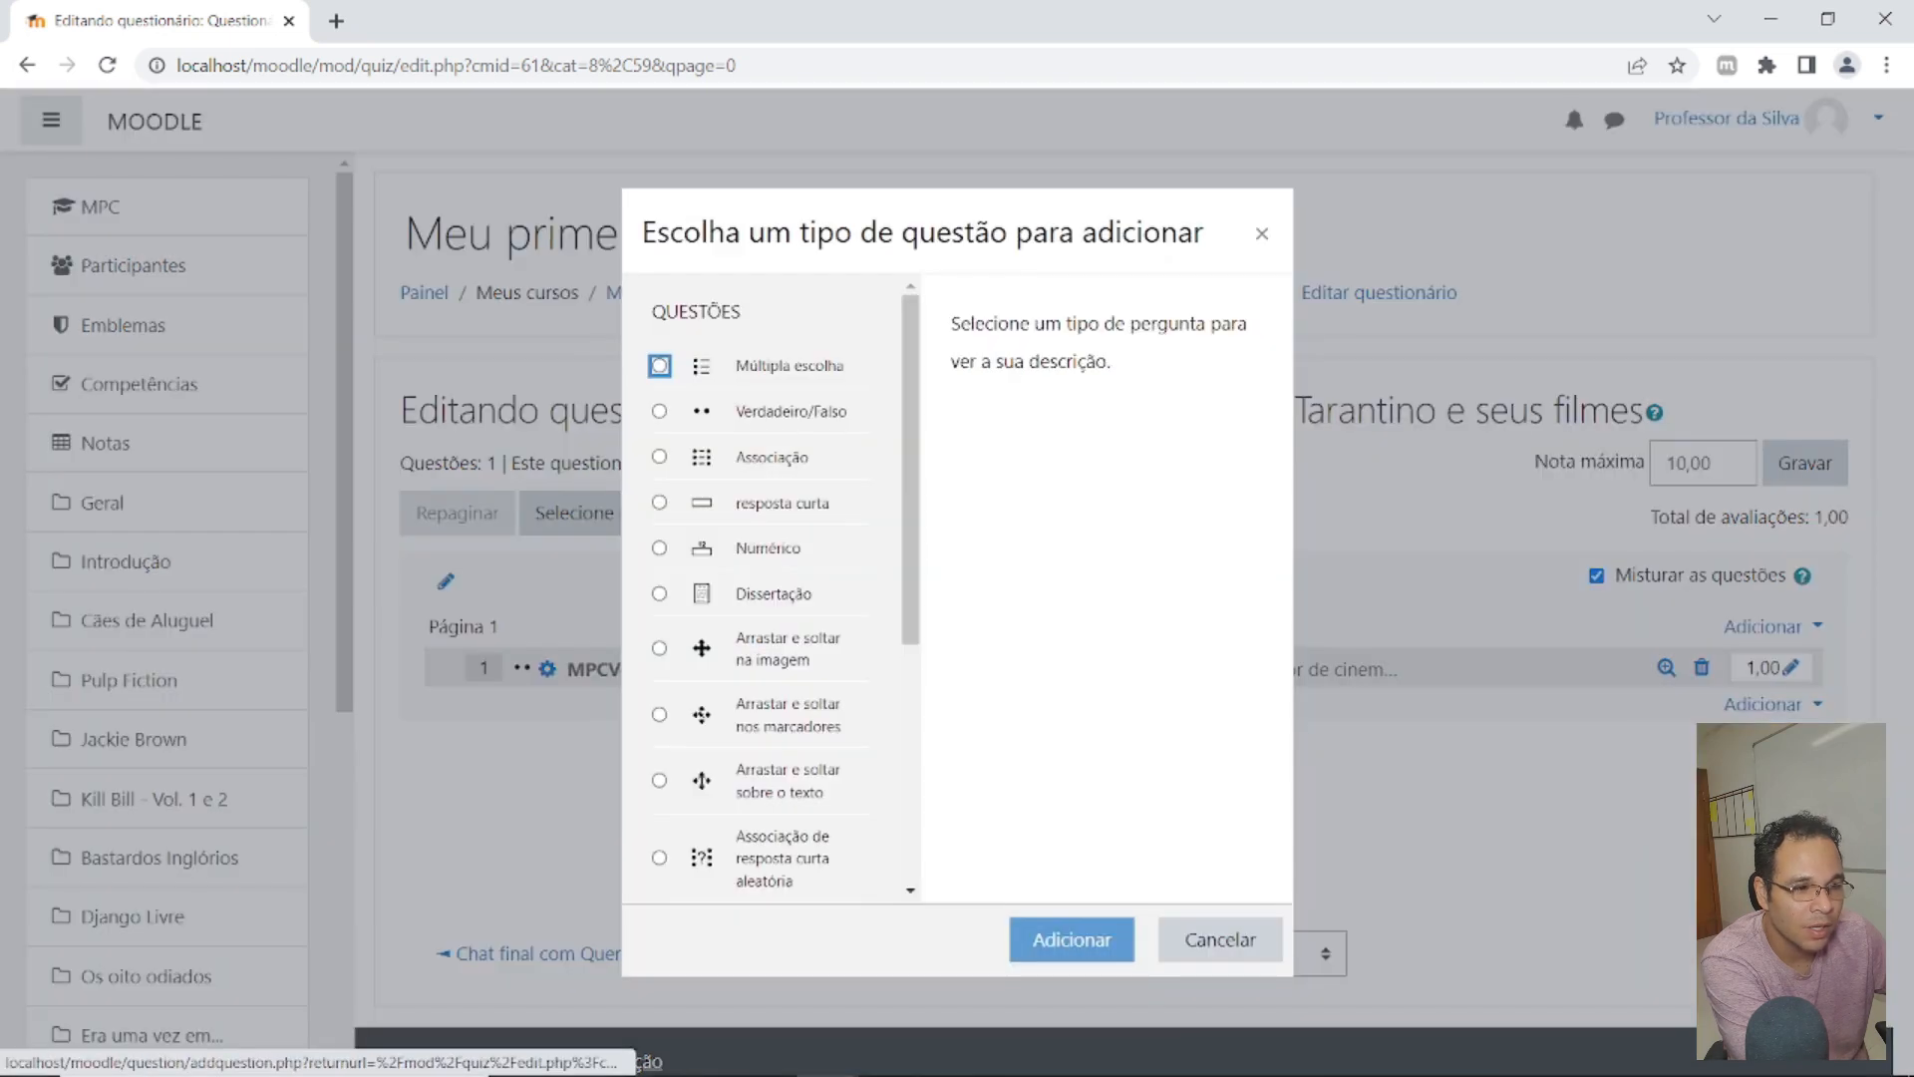
left_click(659, 366)
left_click(1069, 941)
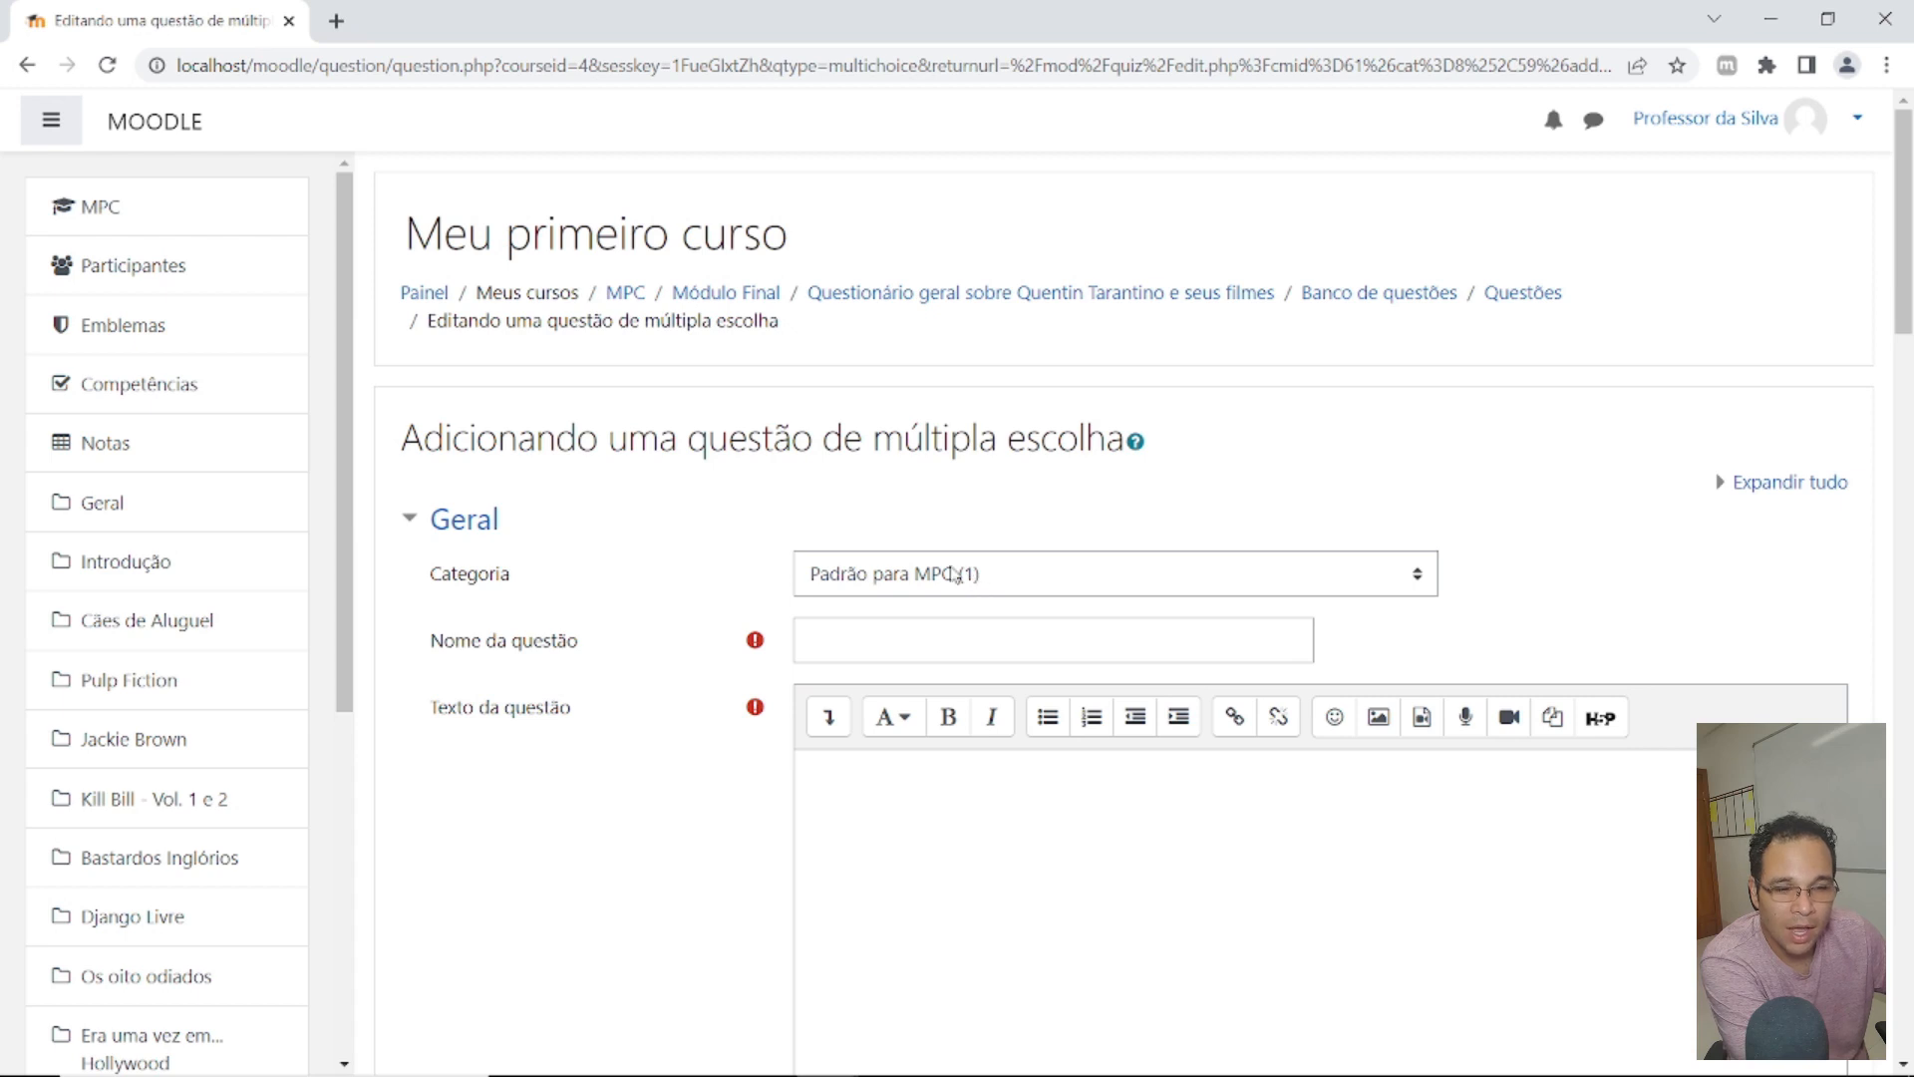
Step: Name the multiple-choice question MPCME001
left_click(866, 645)
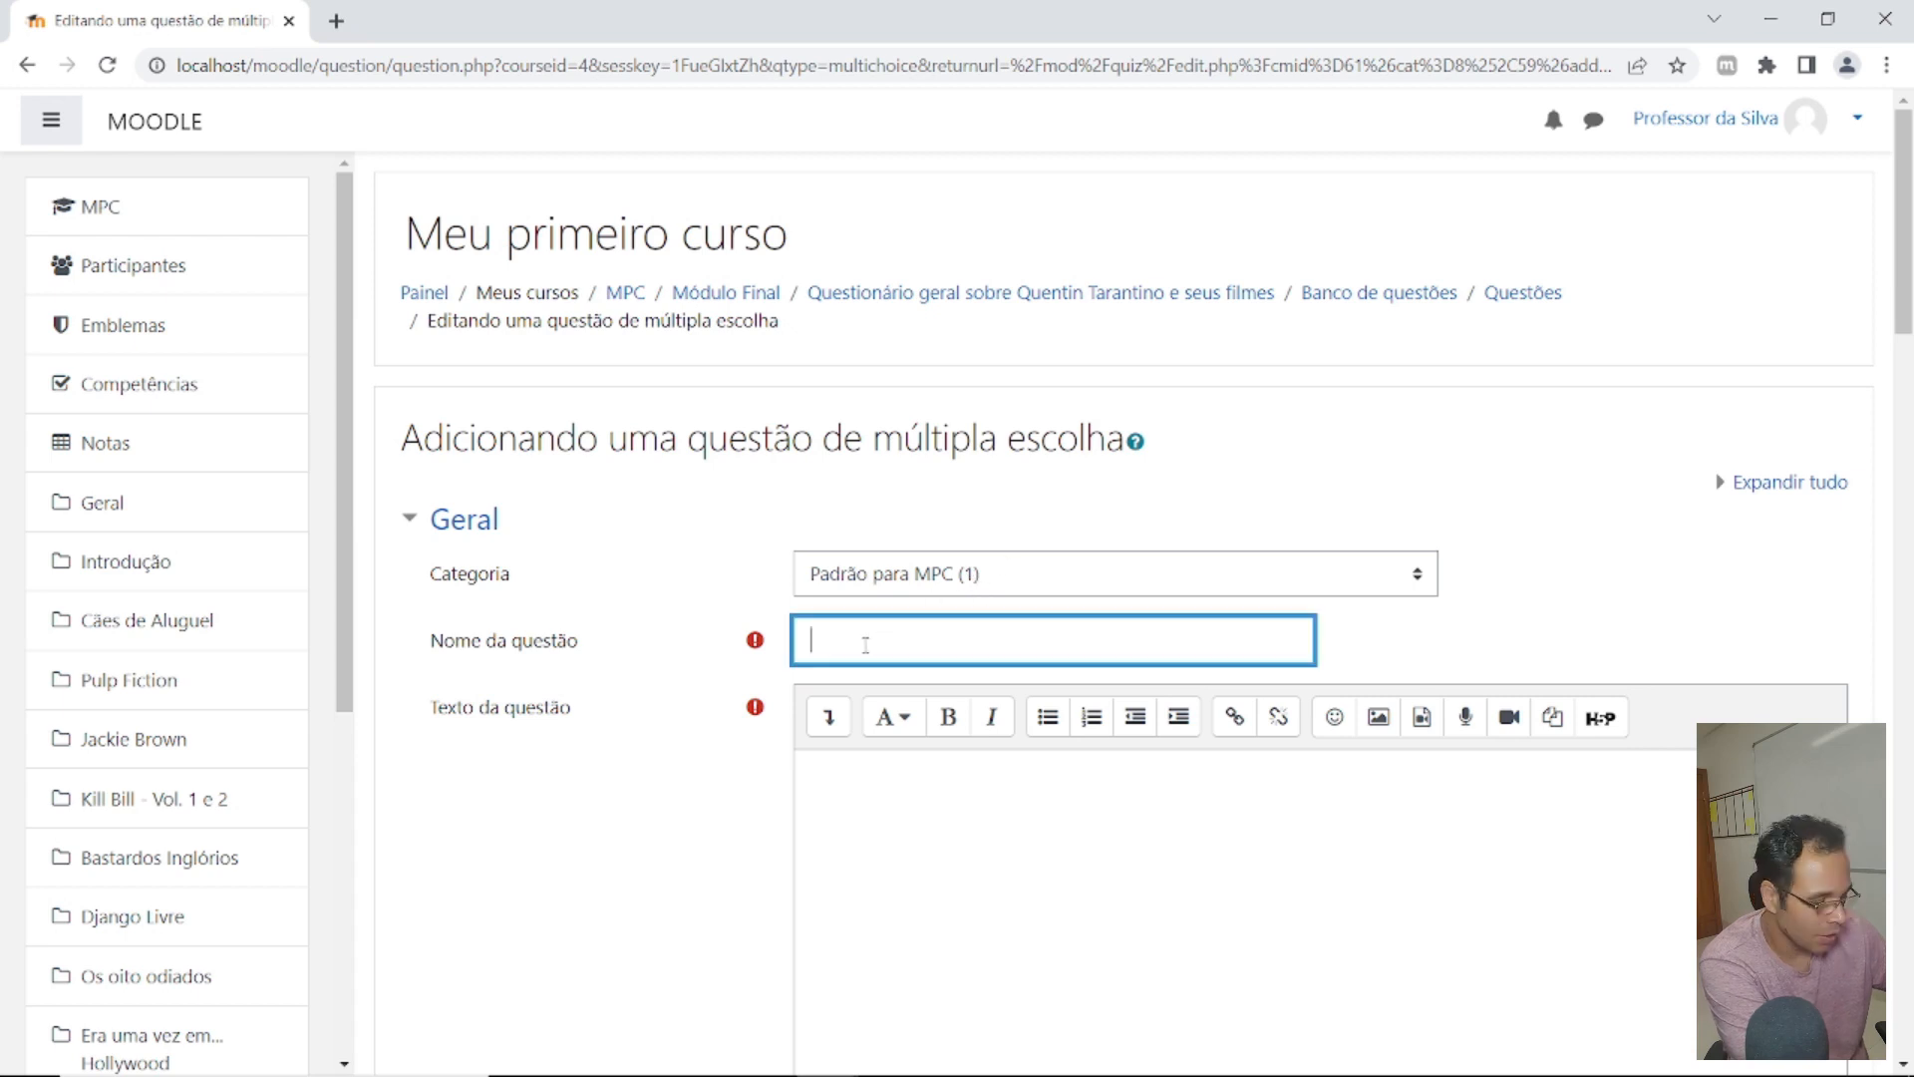
type("MPC")
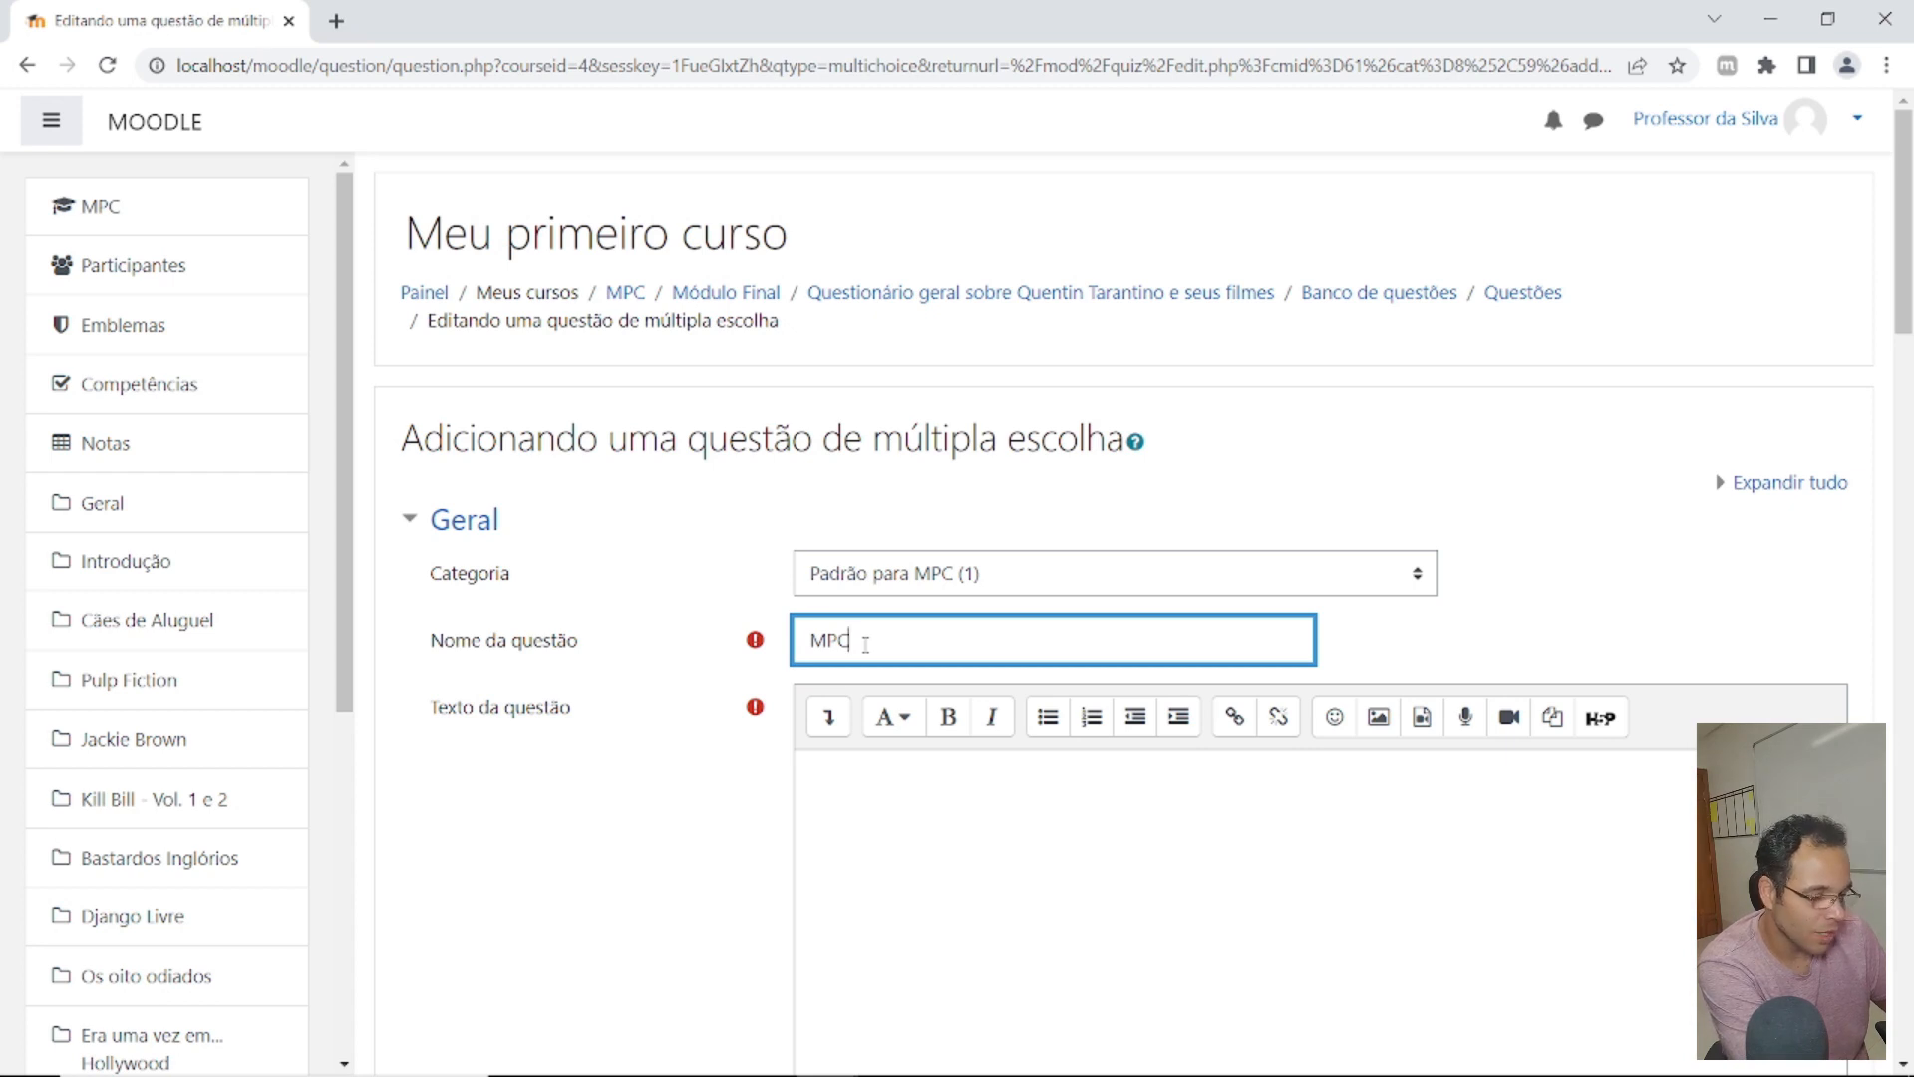
type("ME")
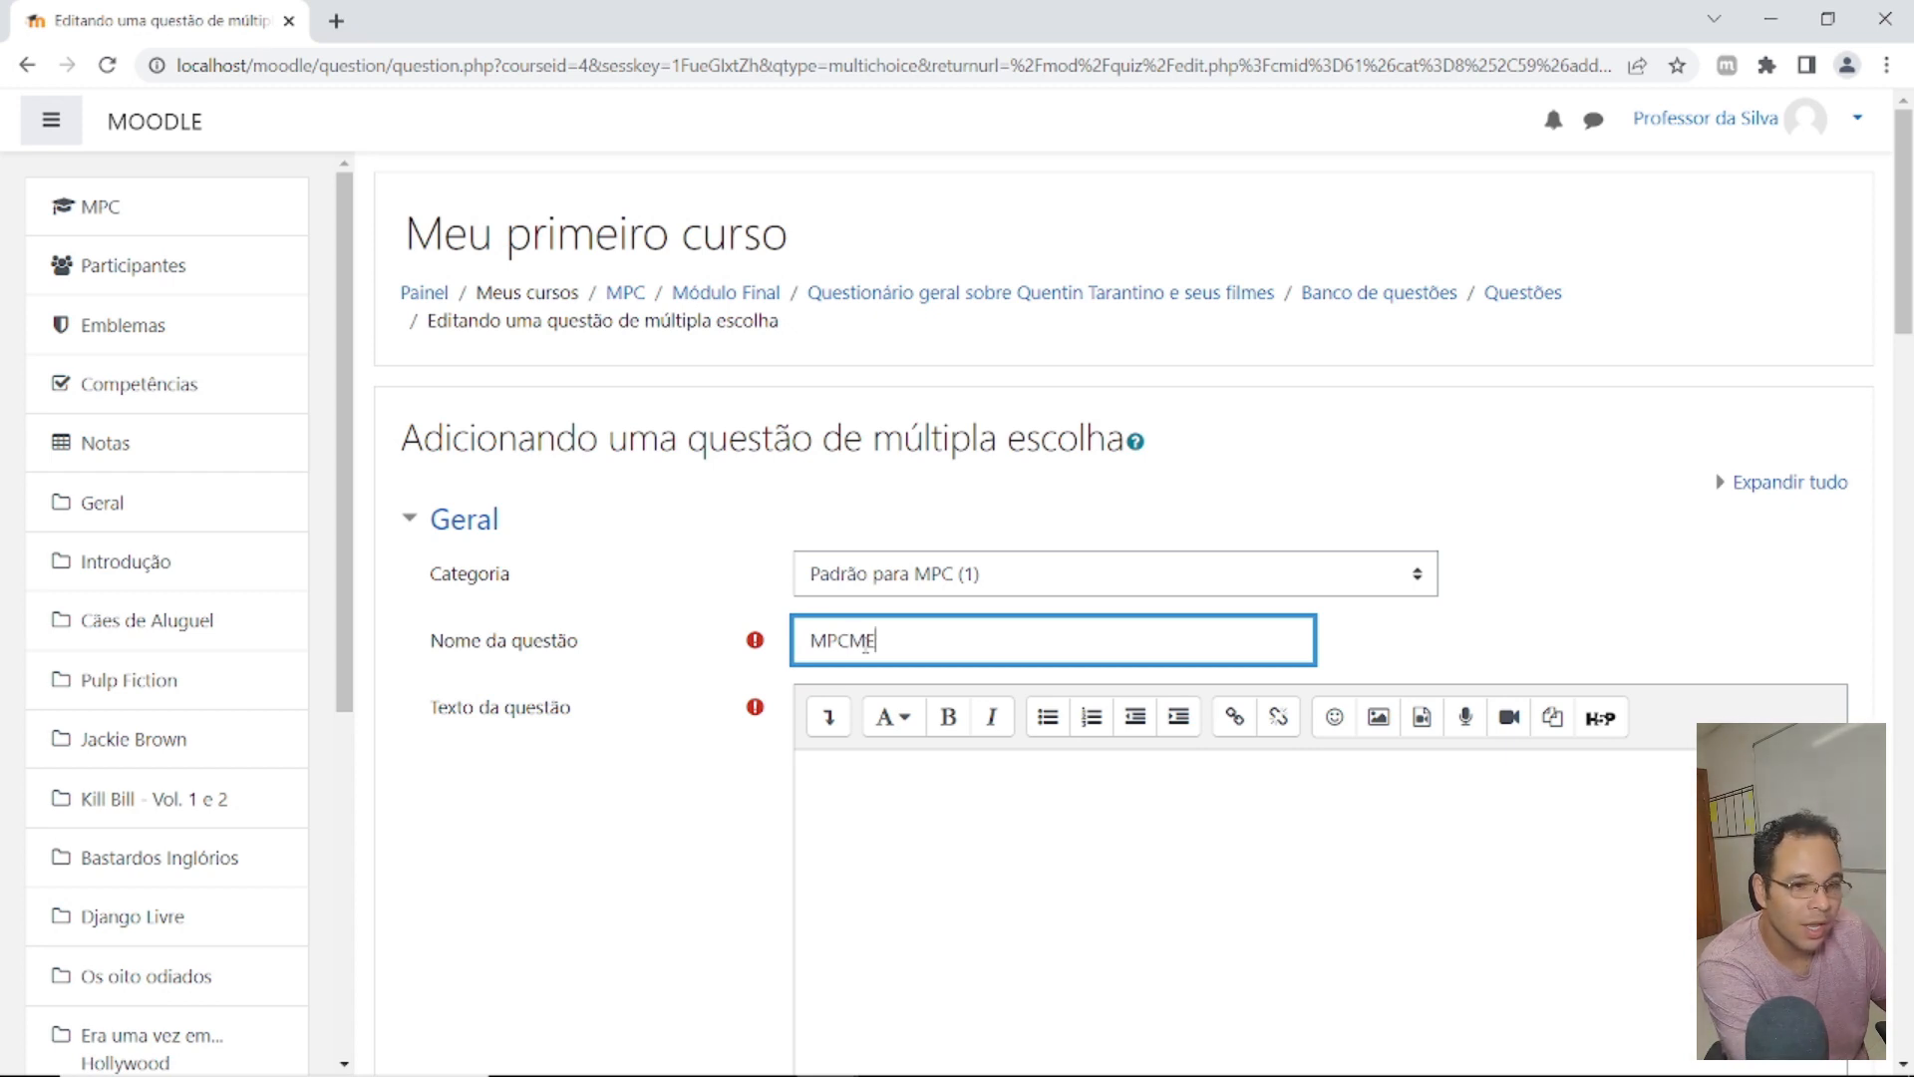
type("001")
Step: Begin the question text with "Selecione dentre os filmes abaixo, qual aquele filme que possui como protagonista o"
scroll(1023, 583, "down", 4)
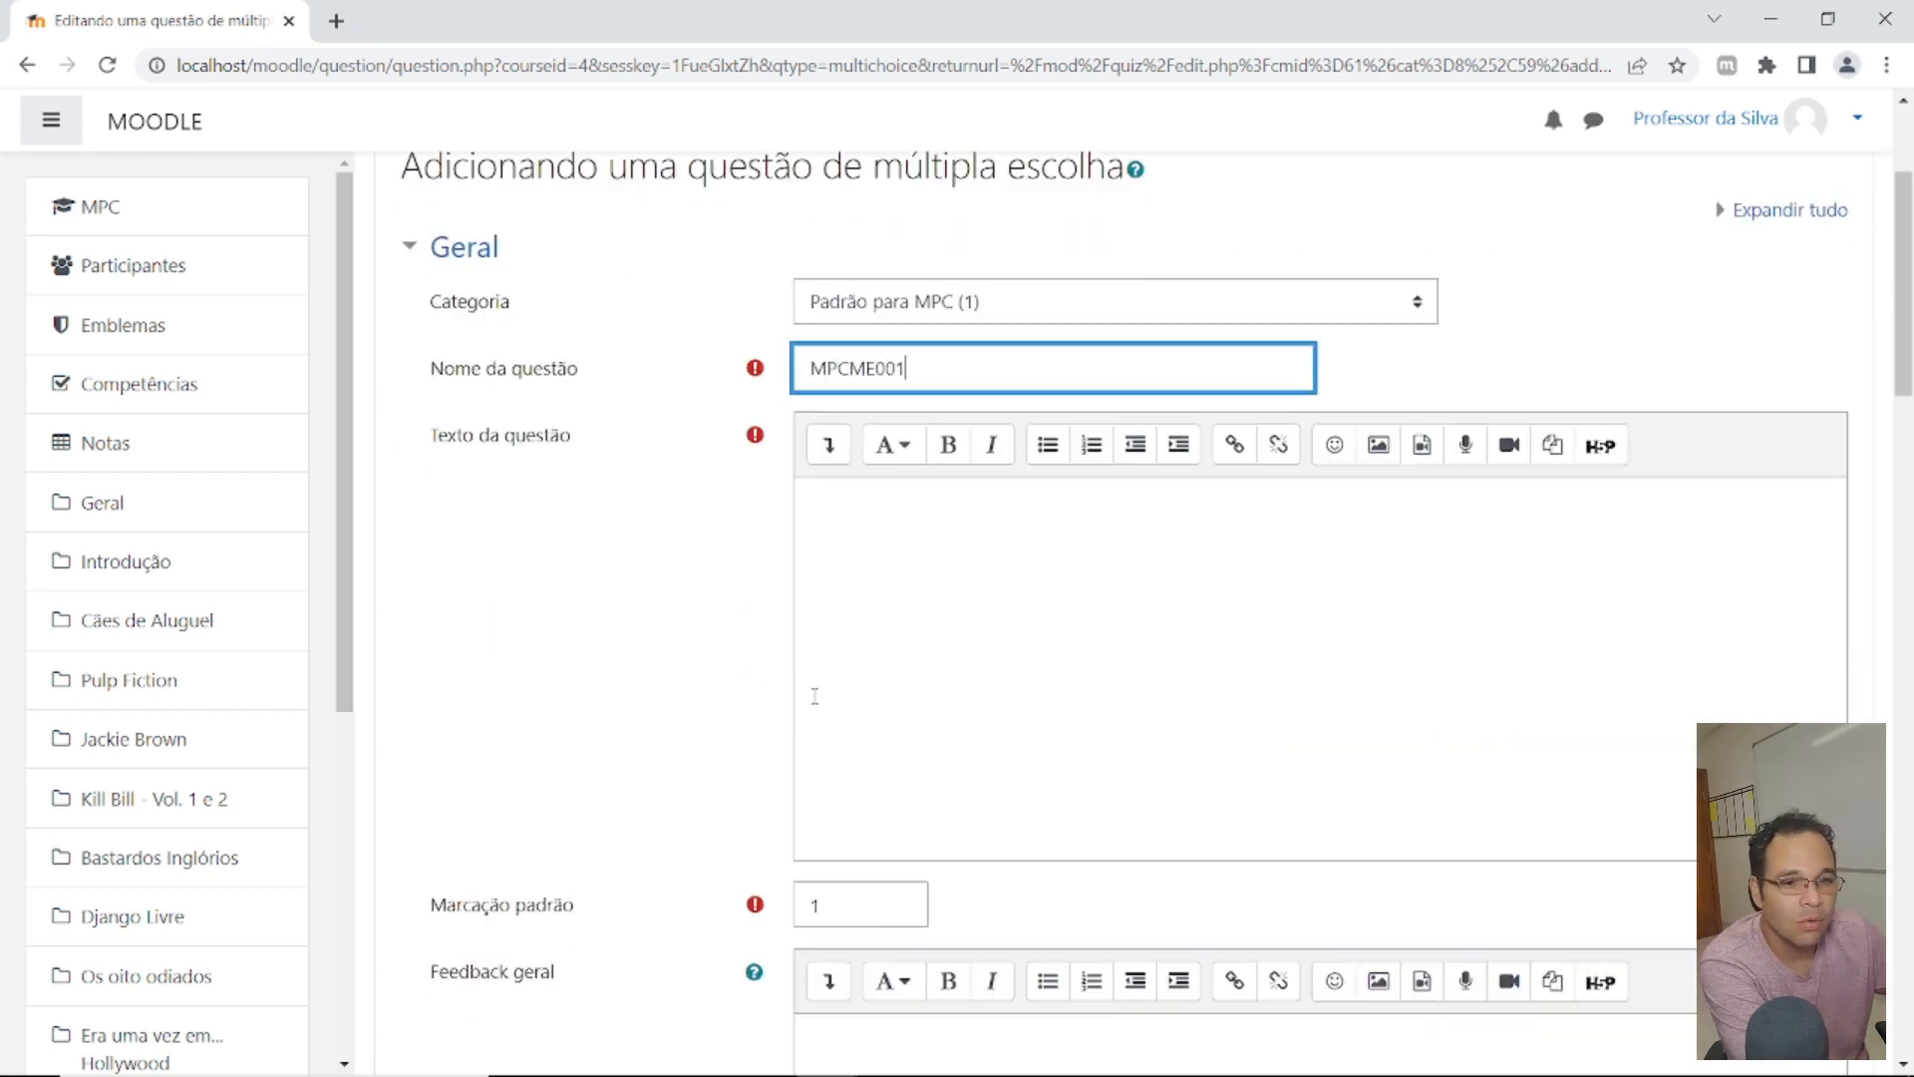
left_click(1023, 584)
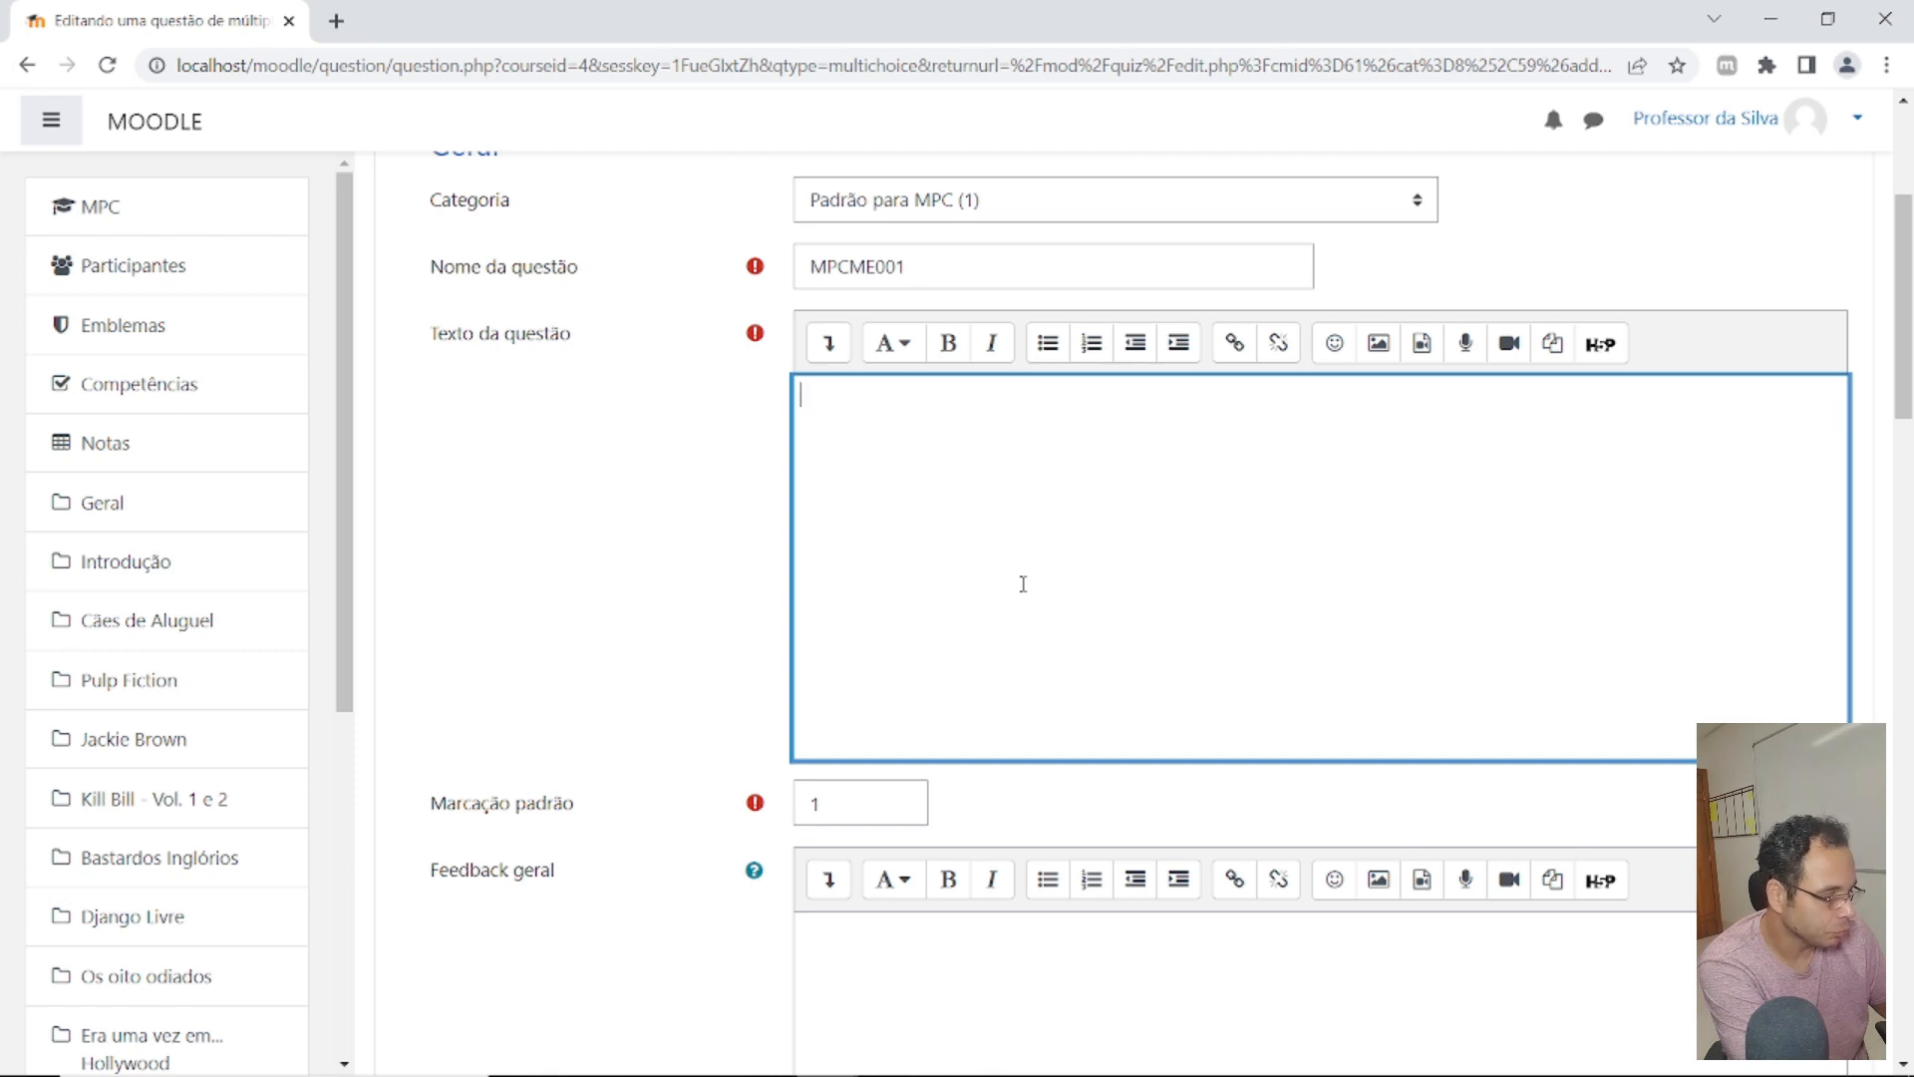
type("Selecione de")
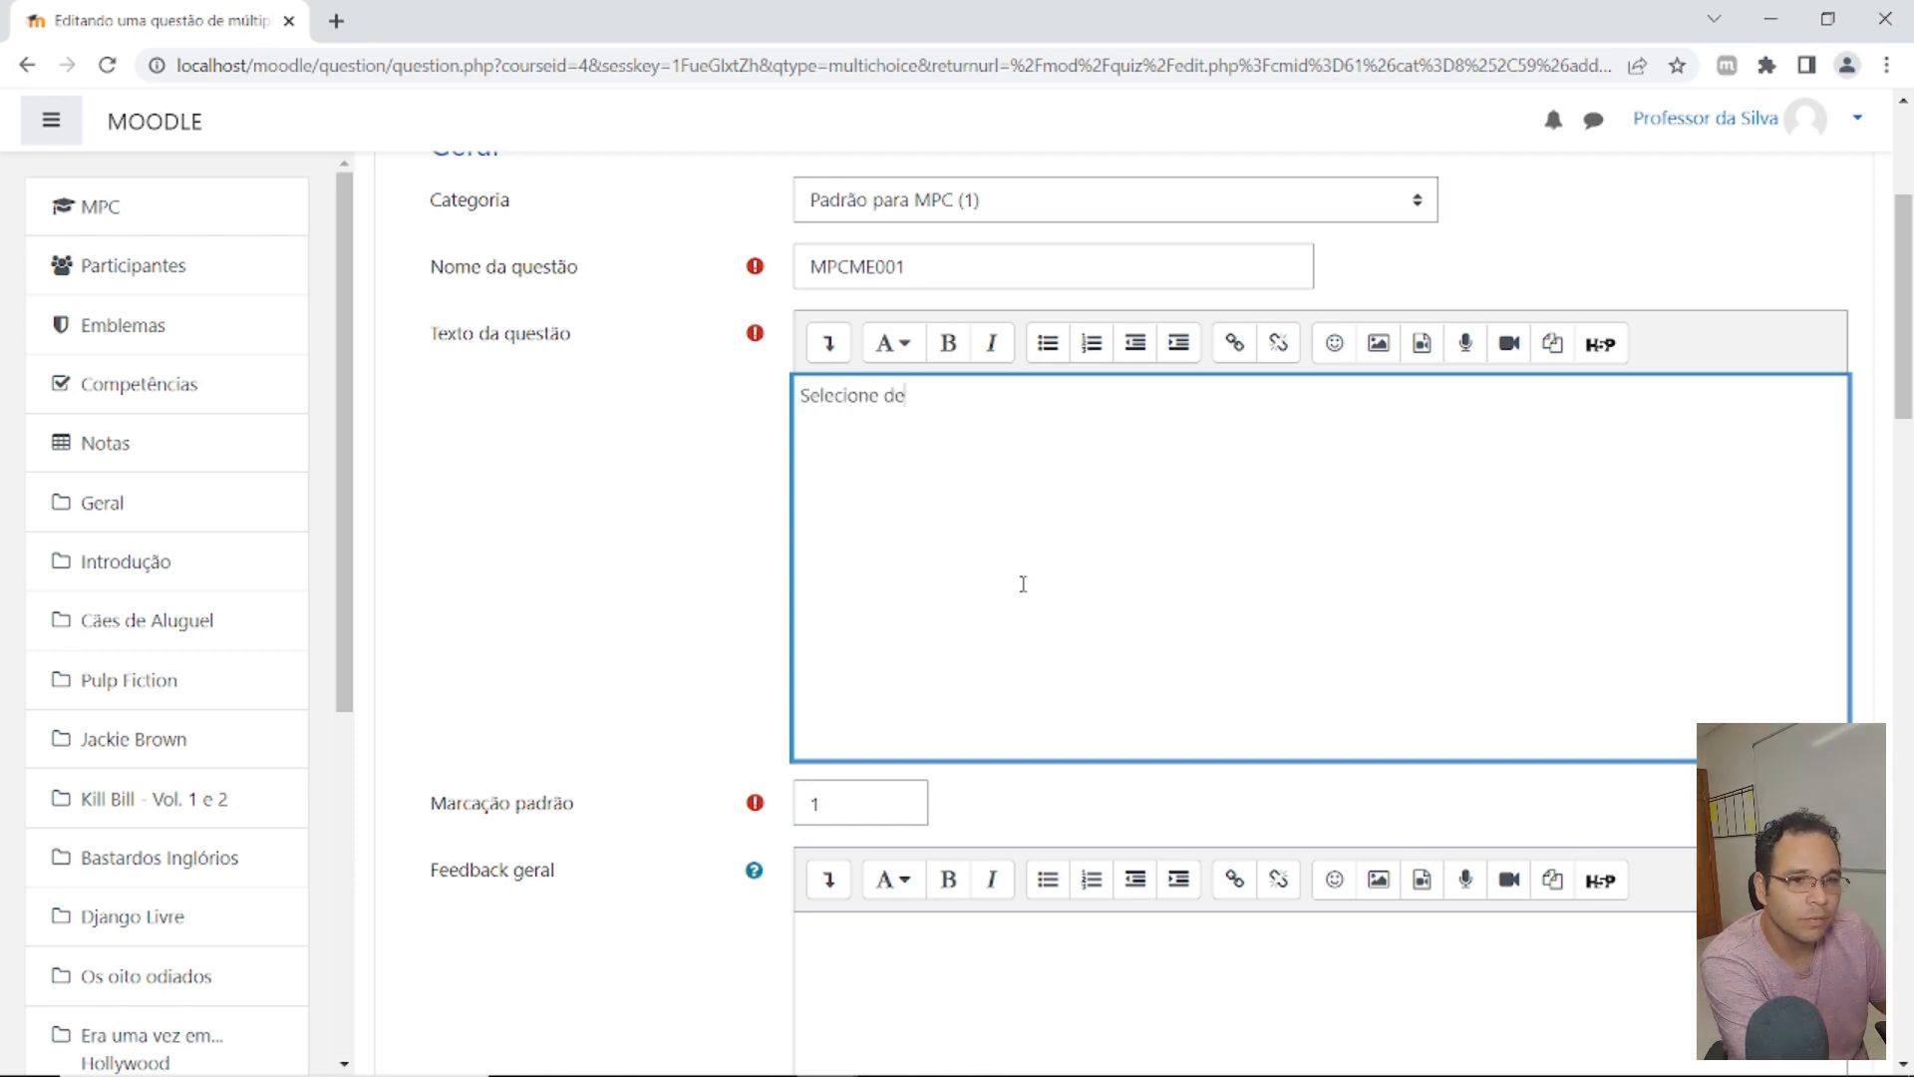
type("ntre os filmes ")
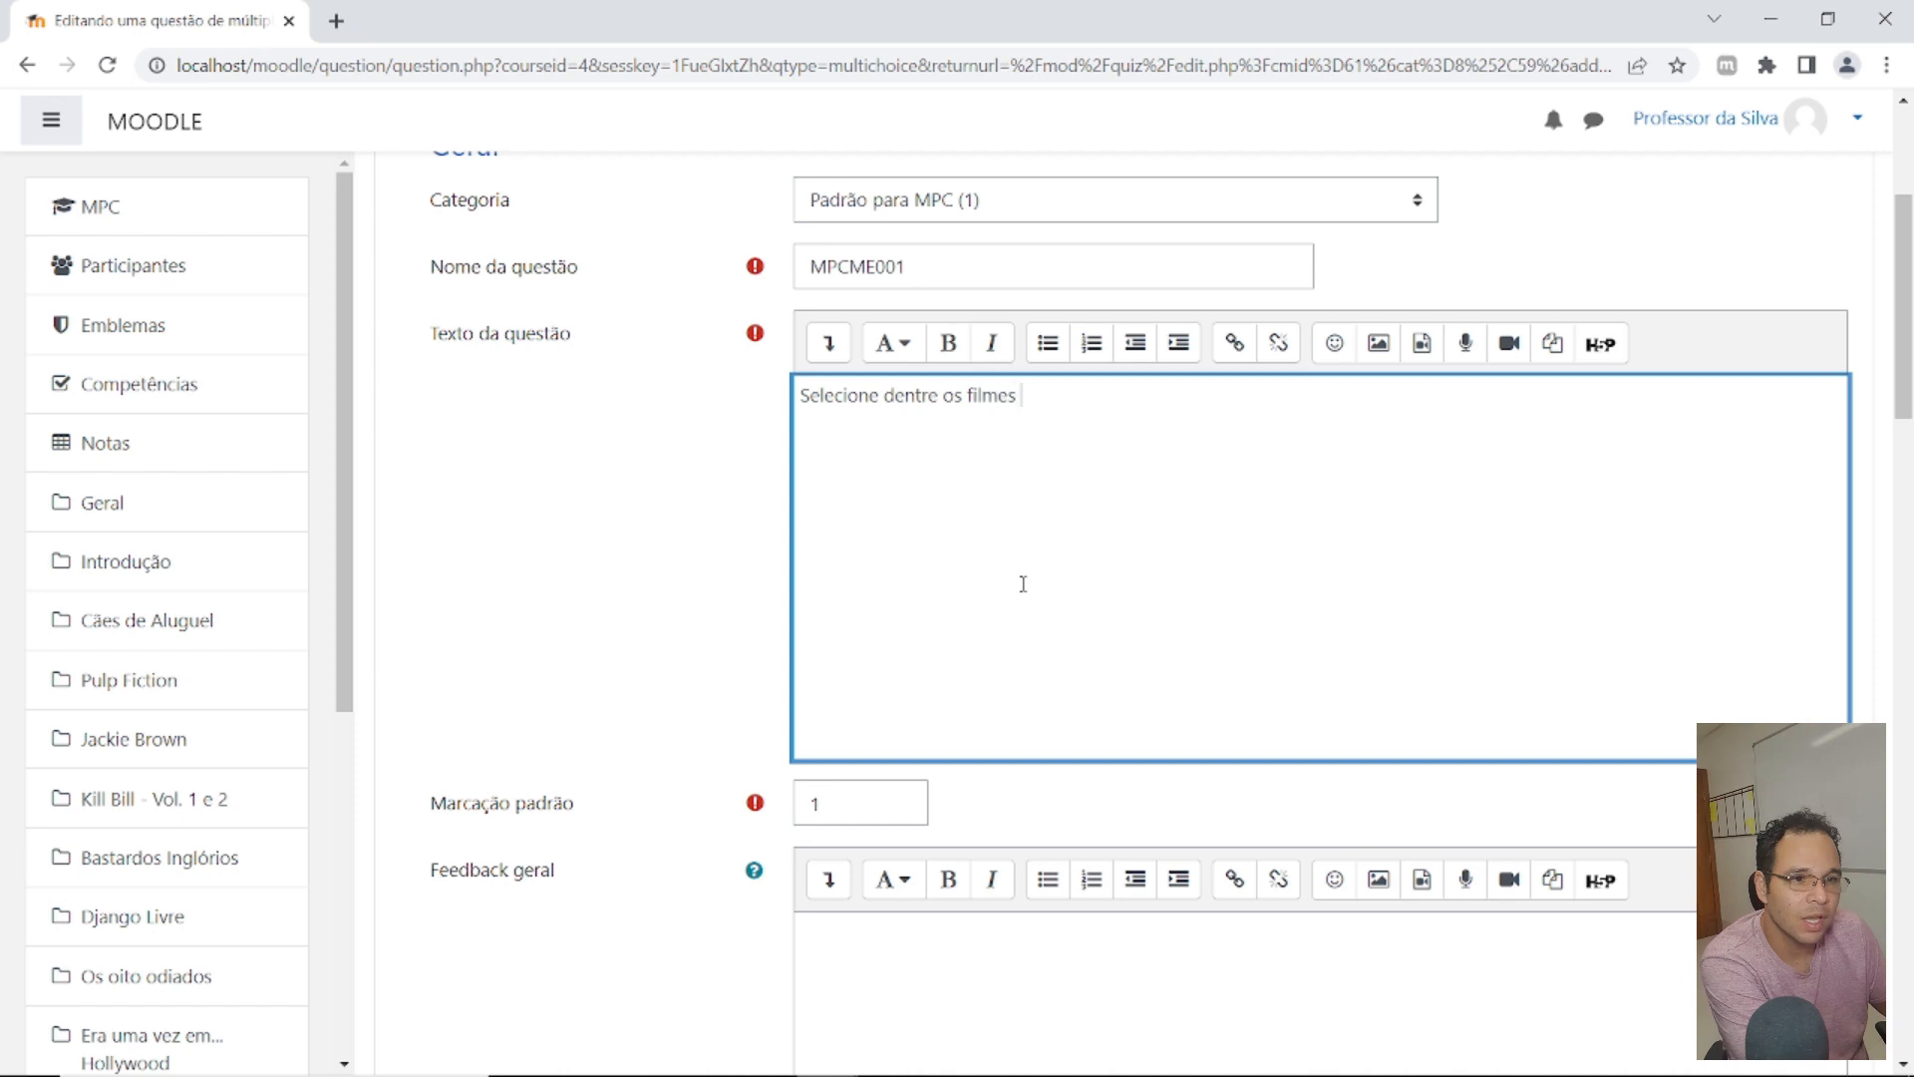
type("abaixo, qual aquele filme")
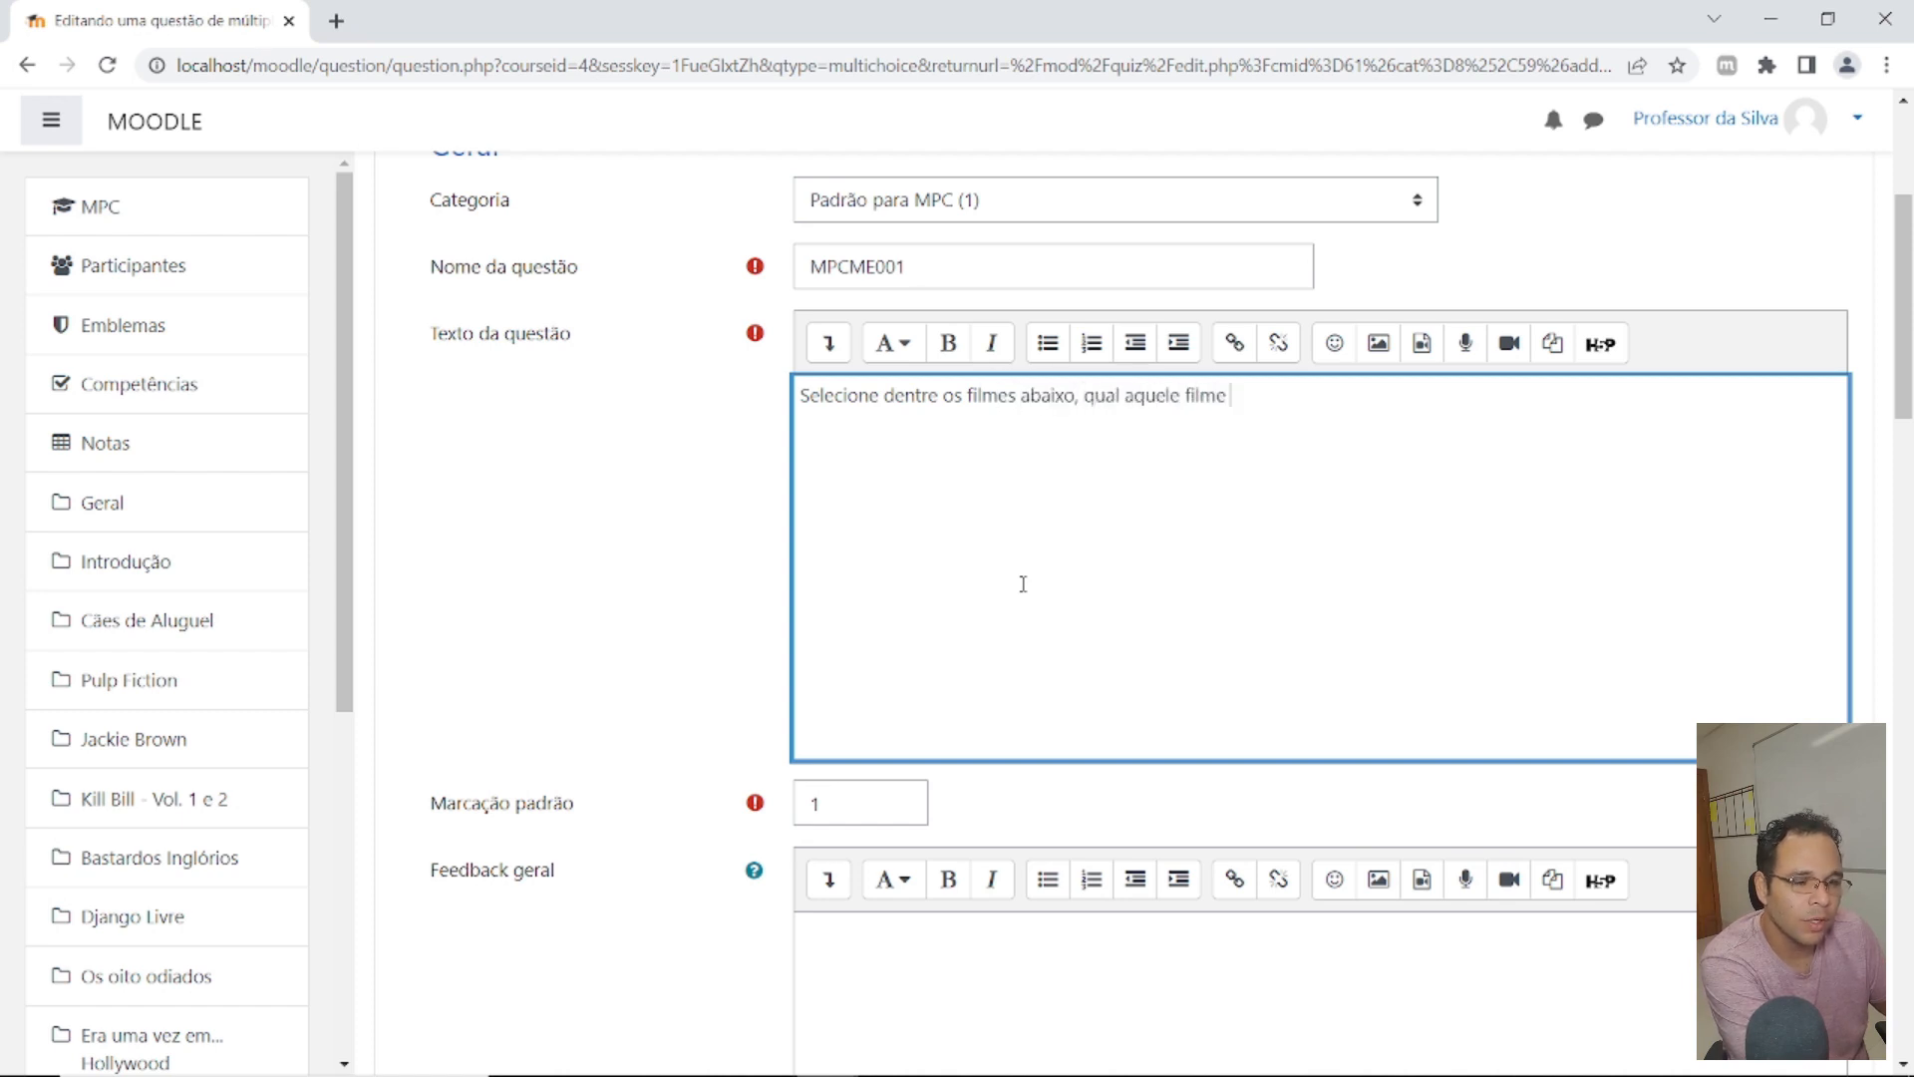
type(" que possui como ")
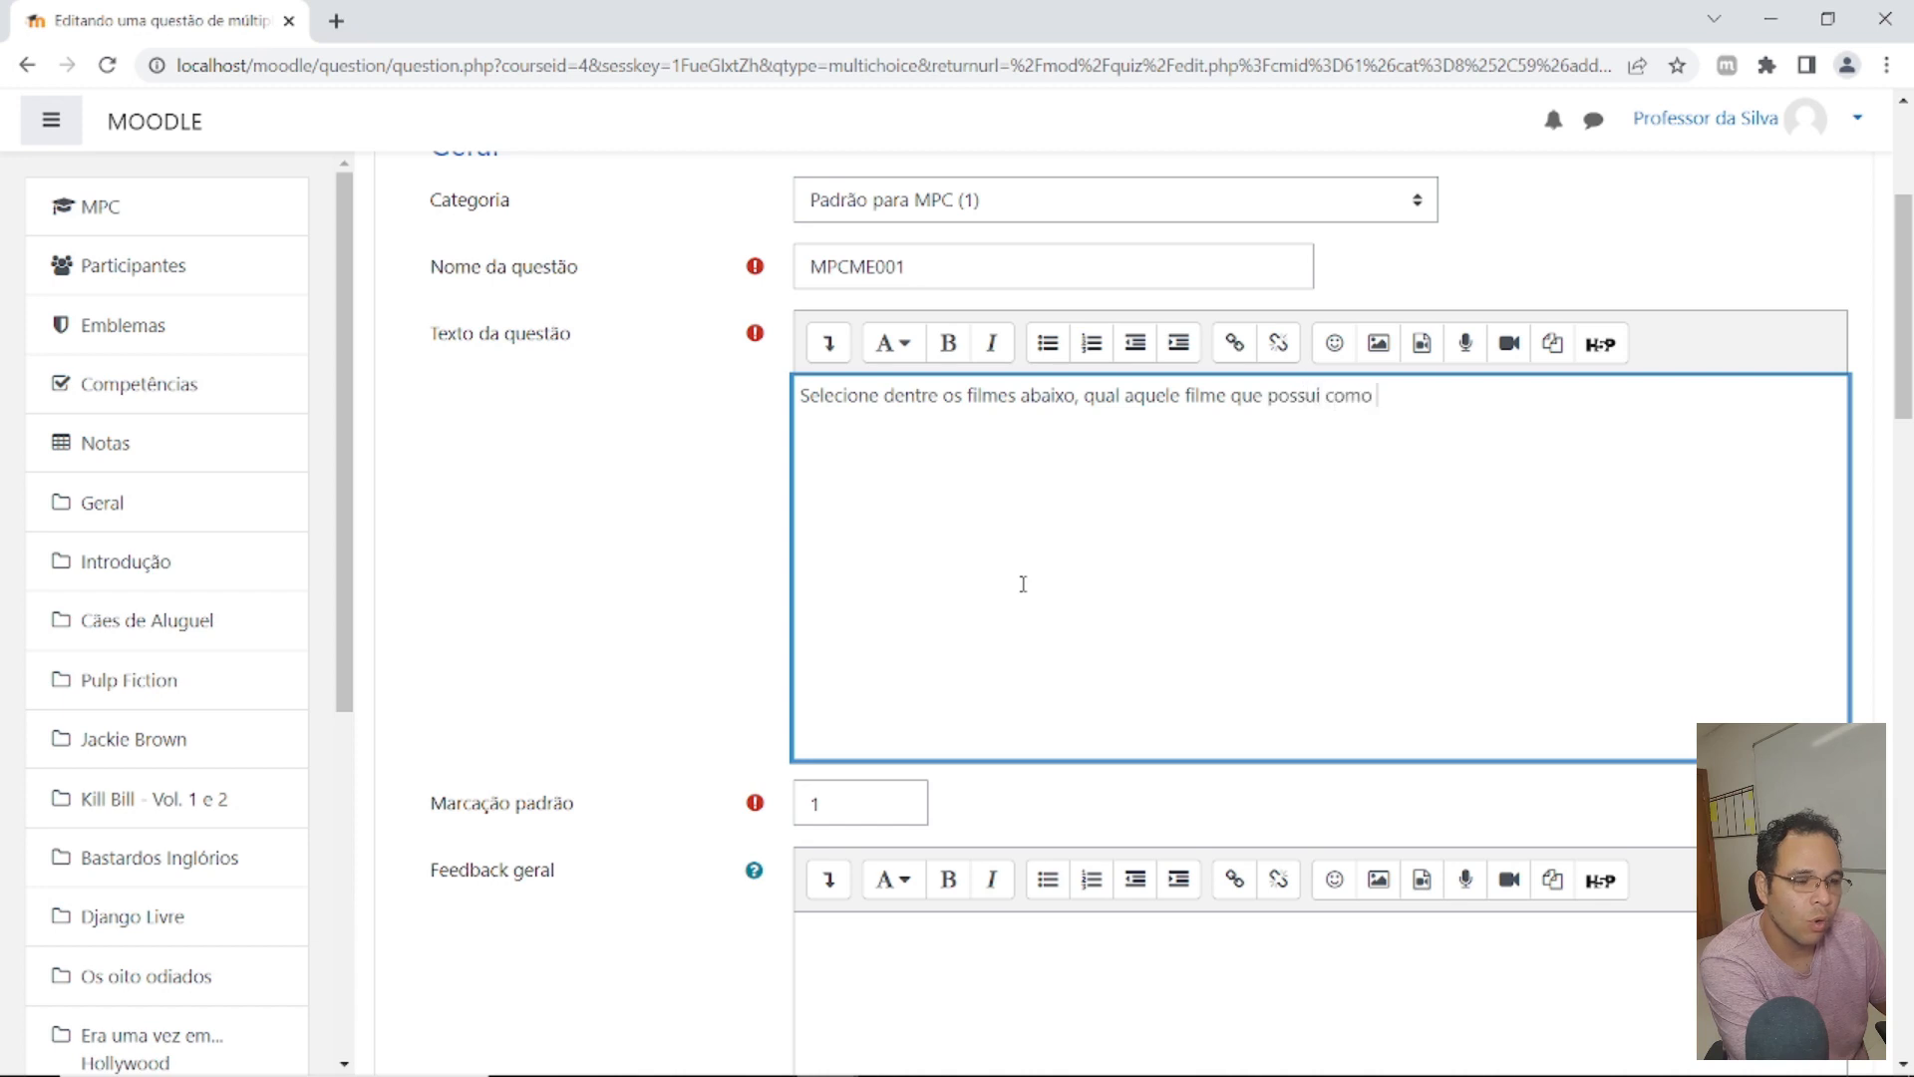
type("protagonista o")
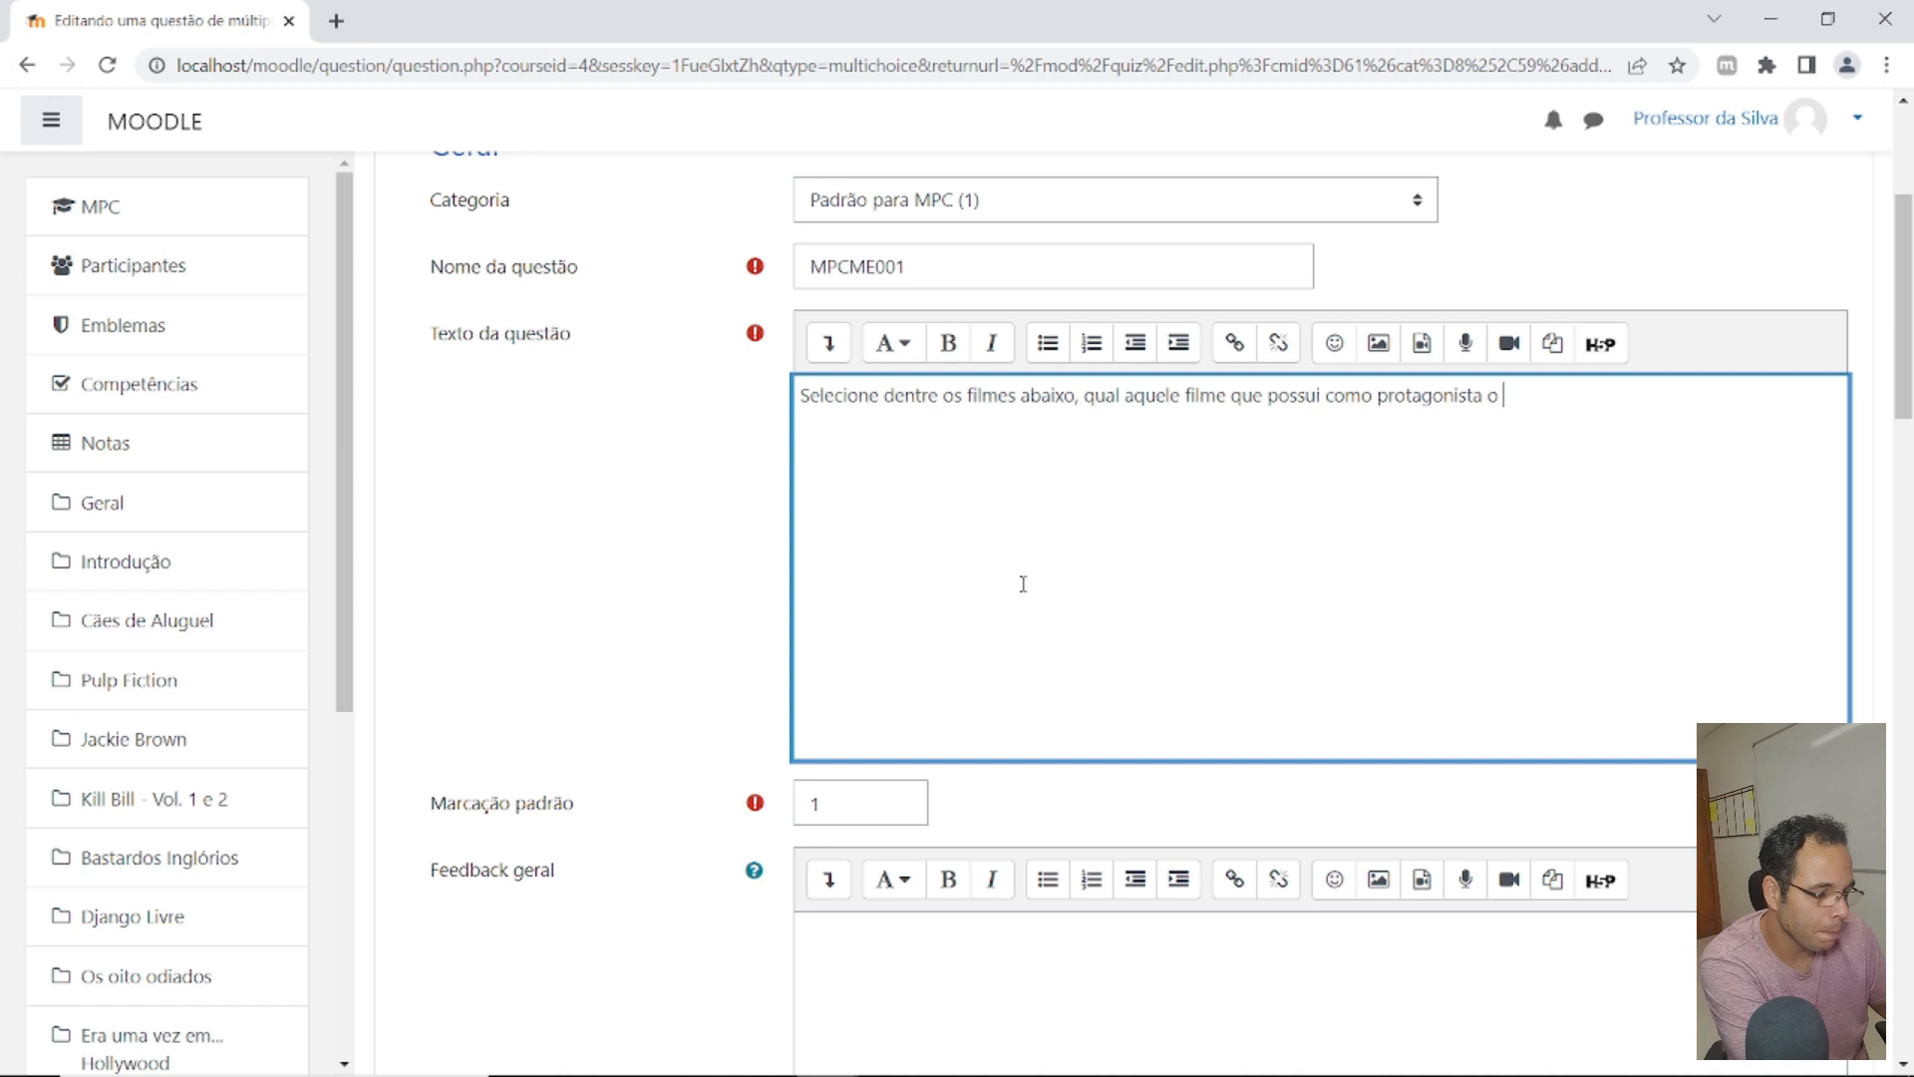
Step: Replace "protagonista o" at the end of the question text with "participante o diretor de cinema" followed by the director's name
key("BackSpace")
key("BackSpace")
key("BackSpace")
key("BackSpace")
key("BackSpace")
key("BackSpace")
key("BackSpace")
key("BackSpace")
key("BackSpace")
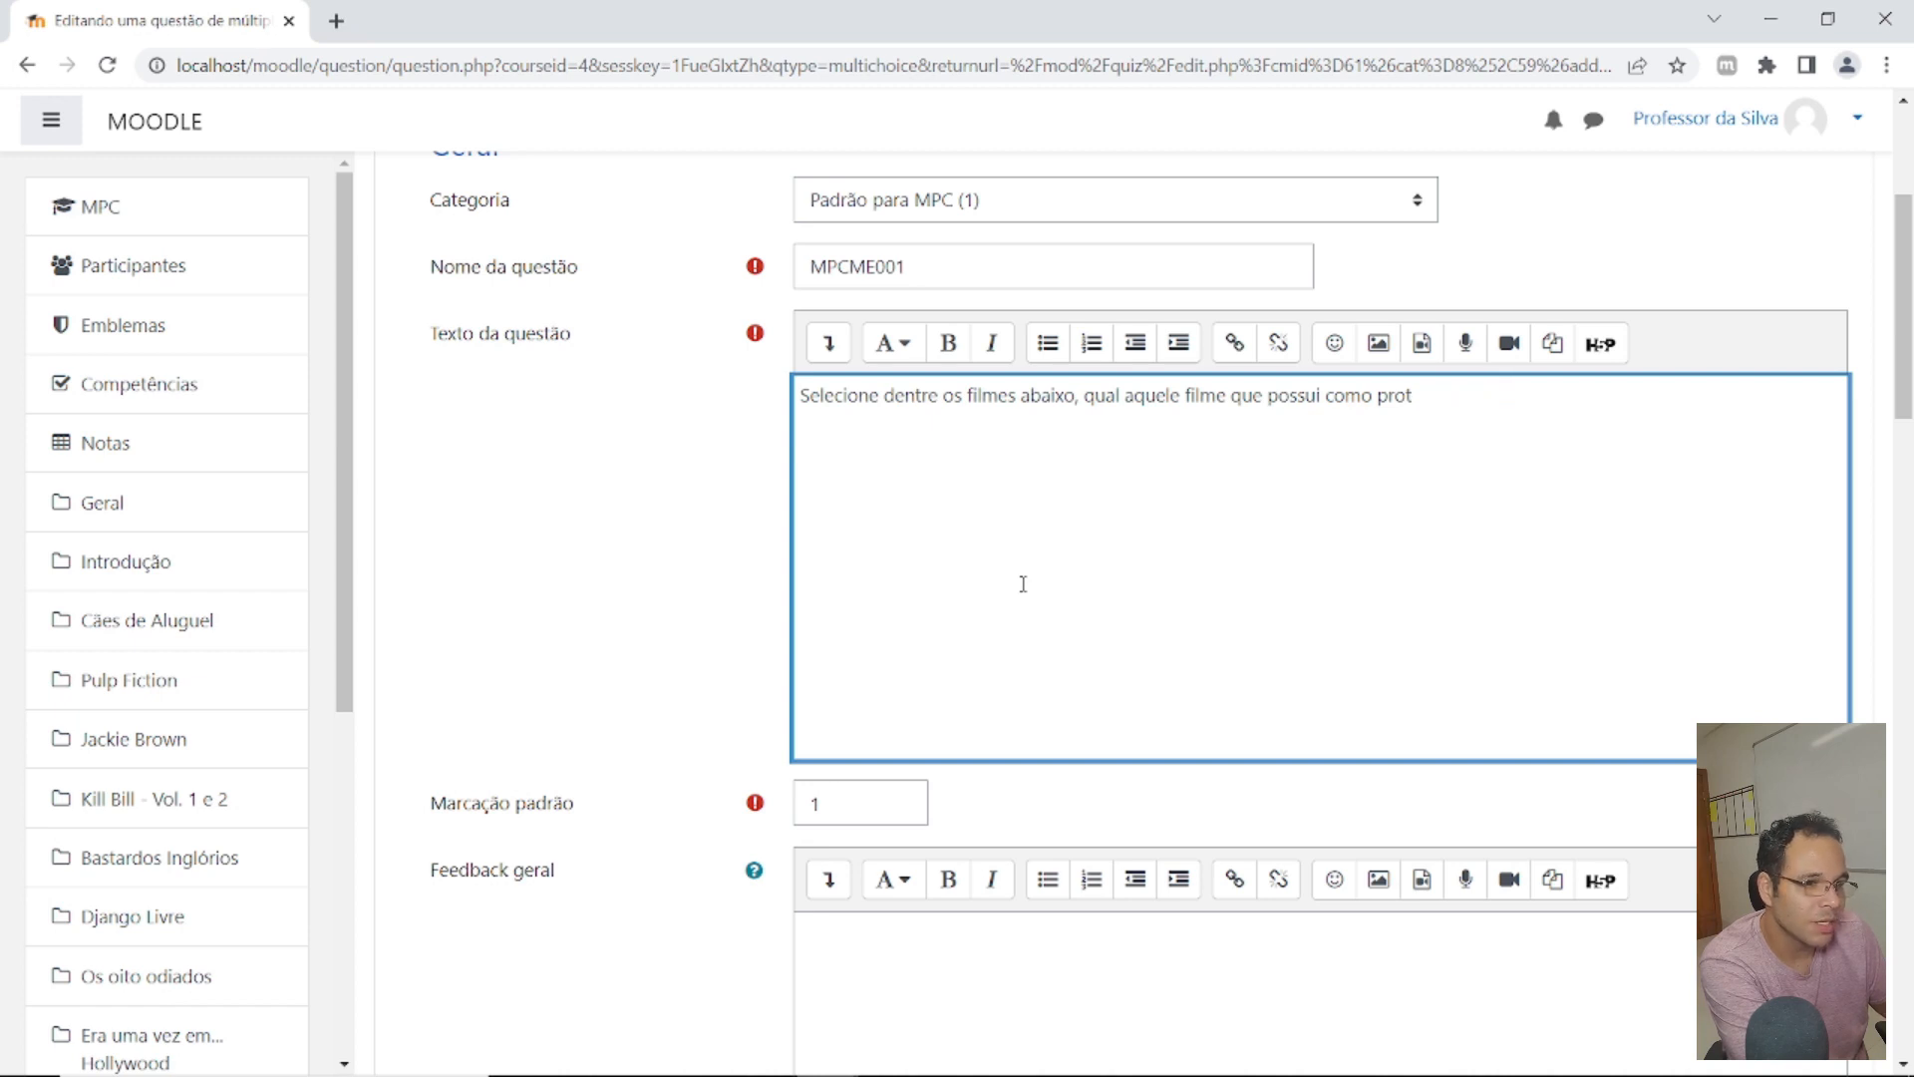
type("articipante")
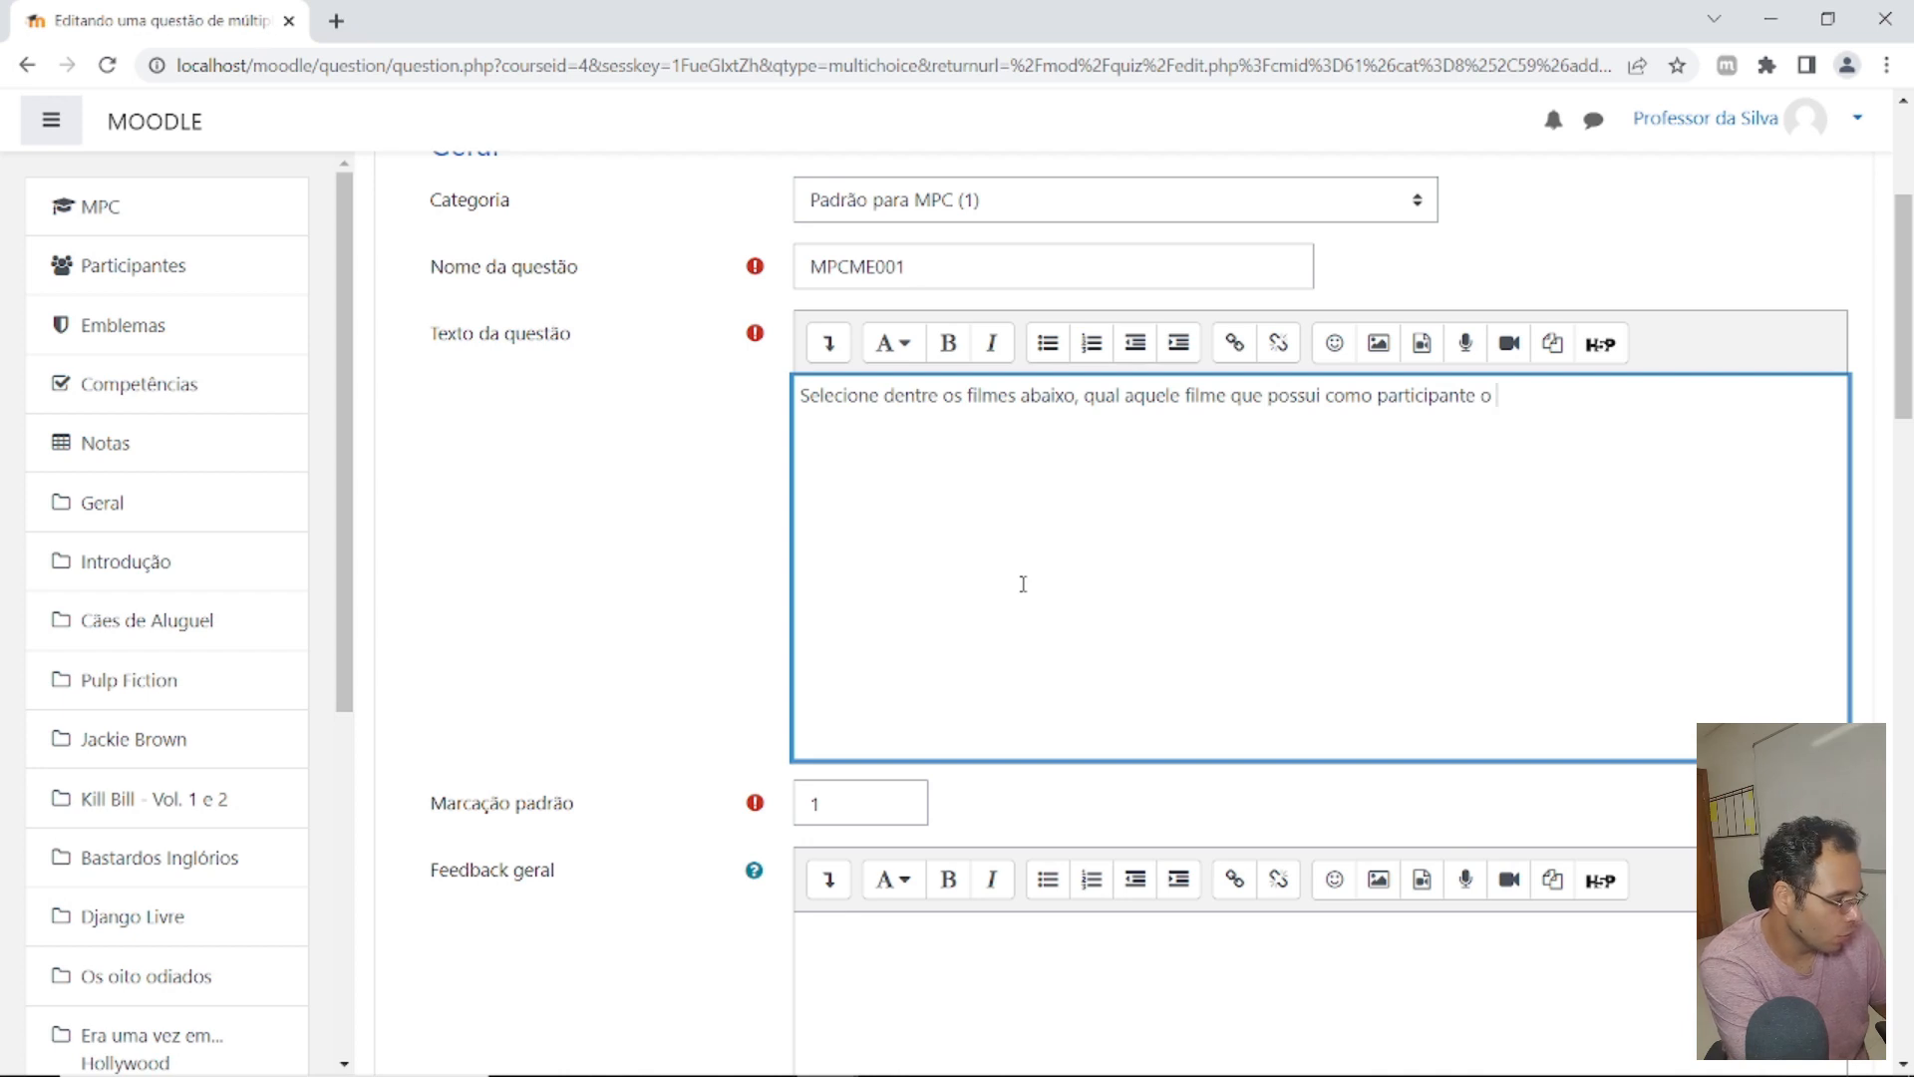
type(" o direto")
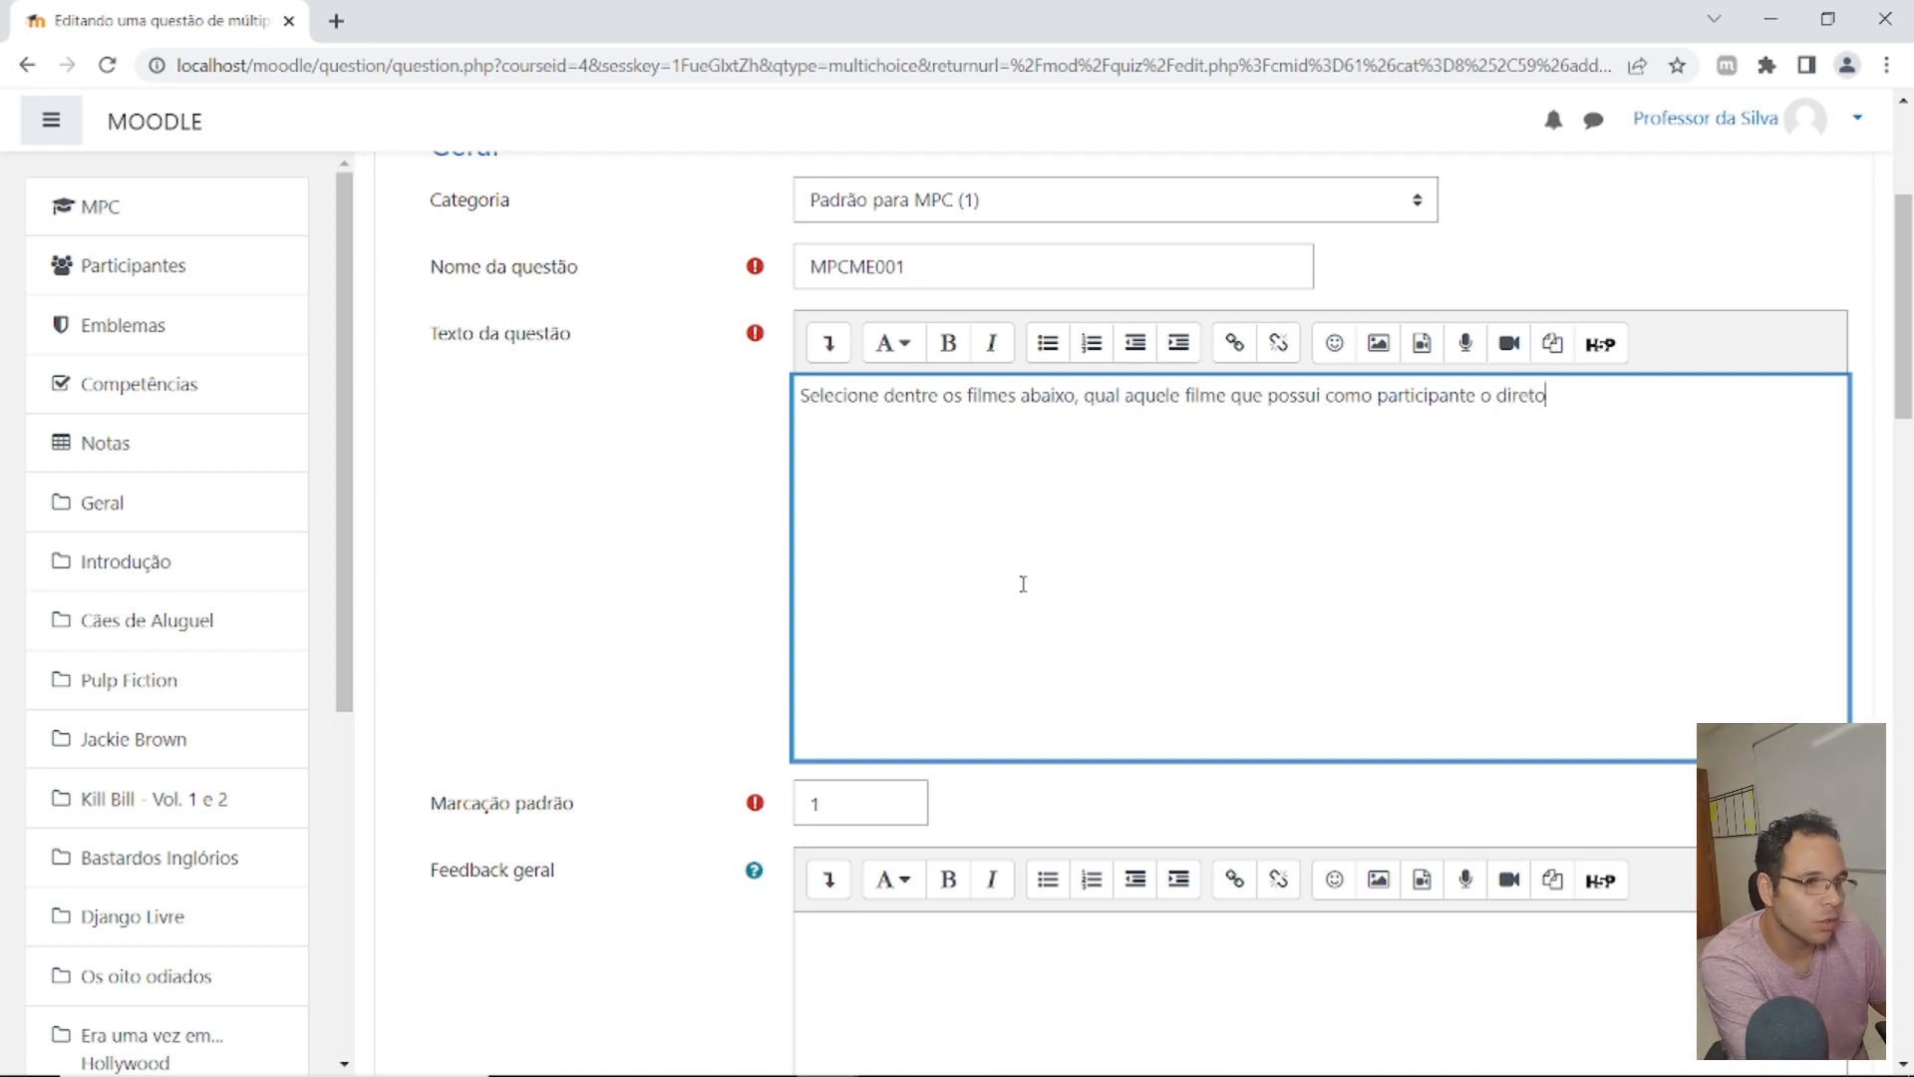
type("r de cinema")
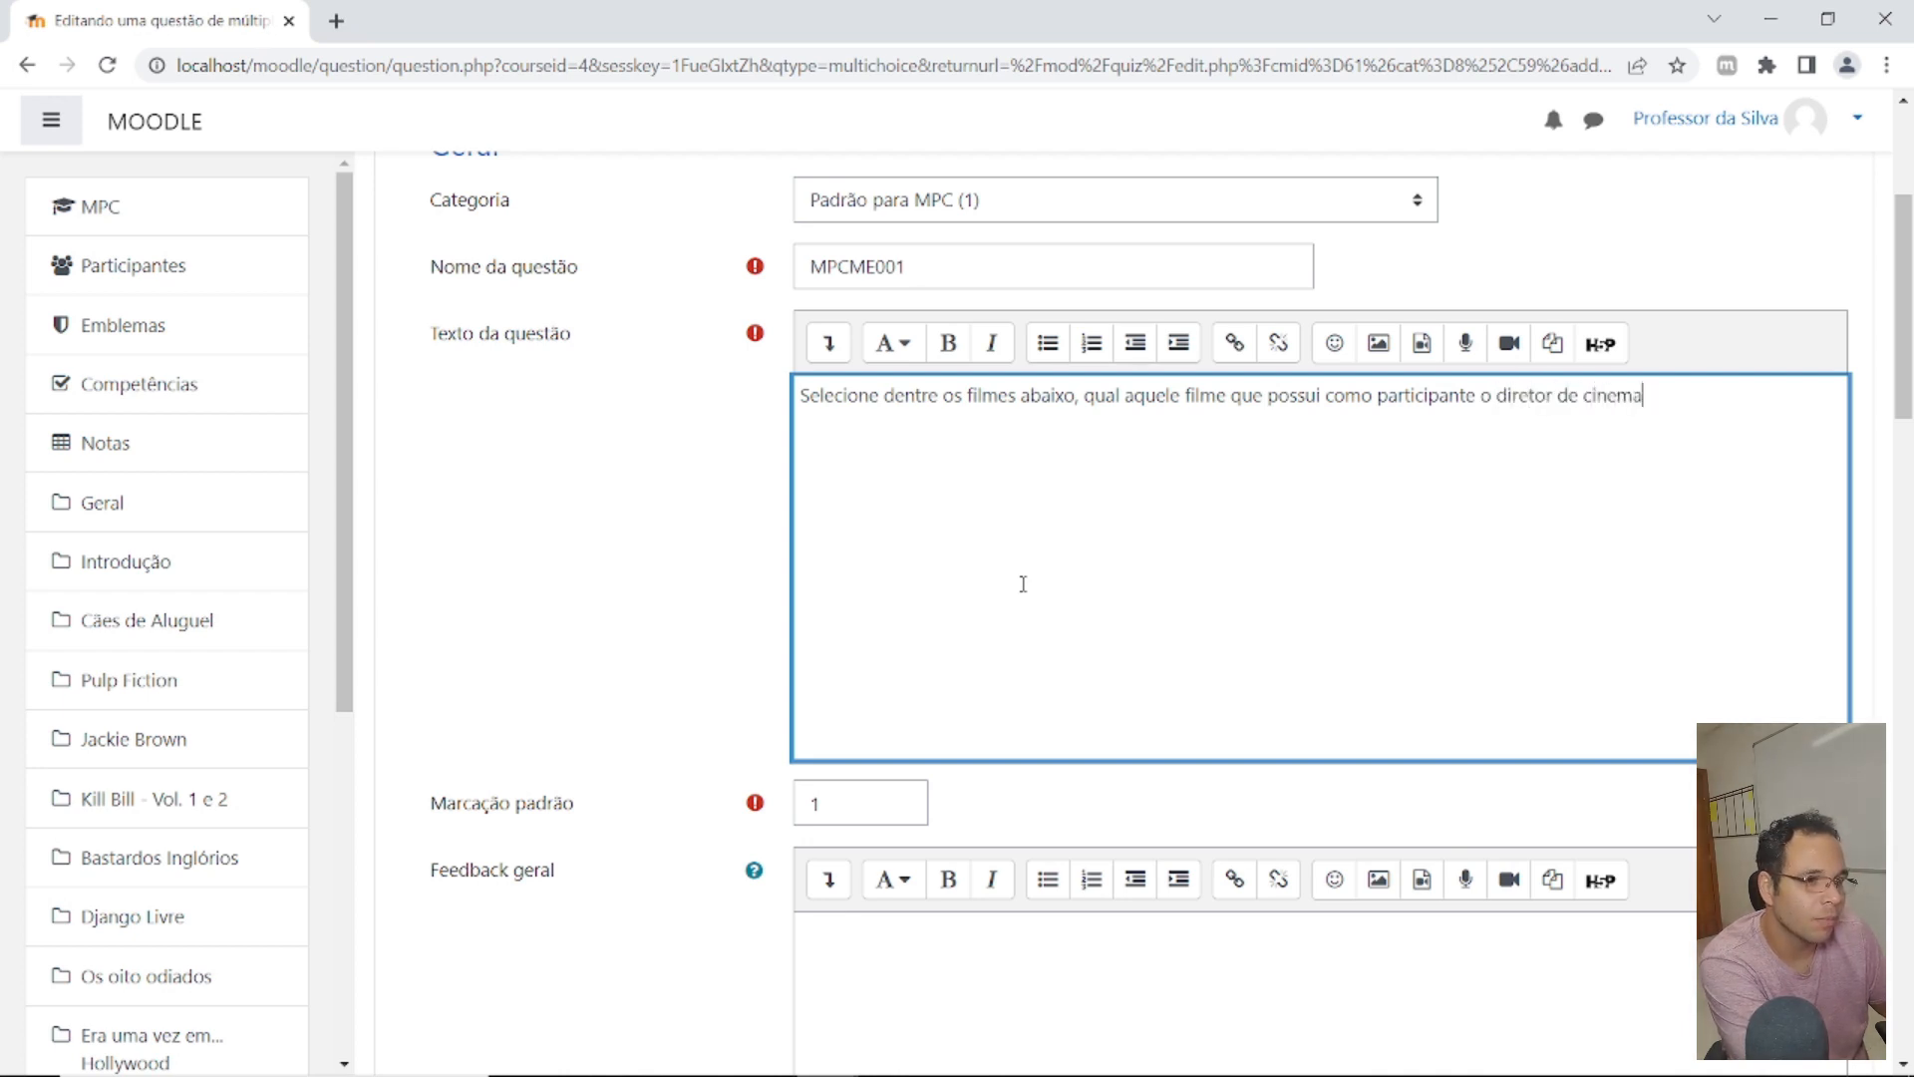
type(" Dominic De Coco")
key("Left")
key("BackSpace")
Step: Check the single or multiple answers setting, keeping Apenas uma resposta, and look through the available styles for numbering the options
scroll(795, 581, "down", 1)
scroll(808, 568, "down", 8)
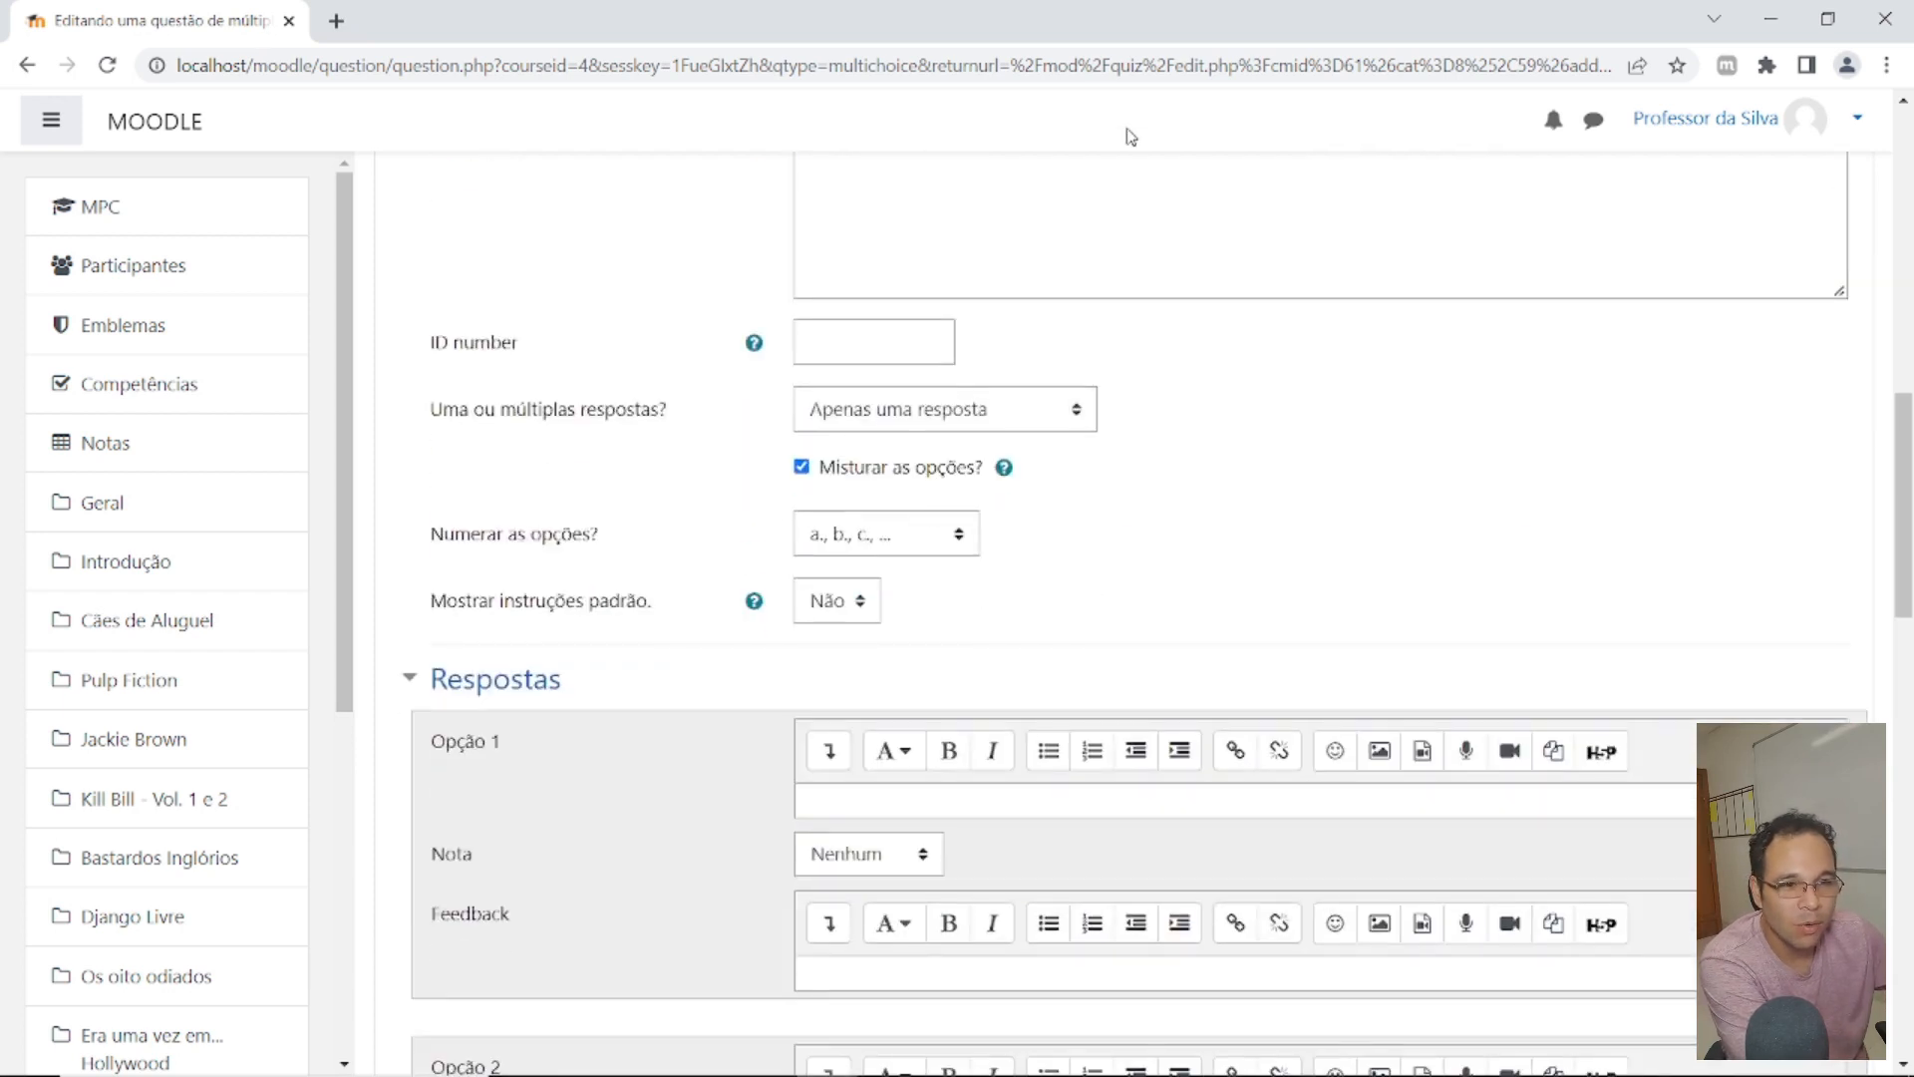
left_click(1006, 419)
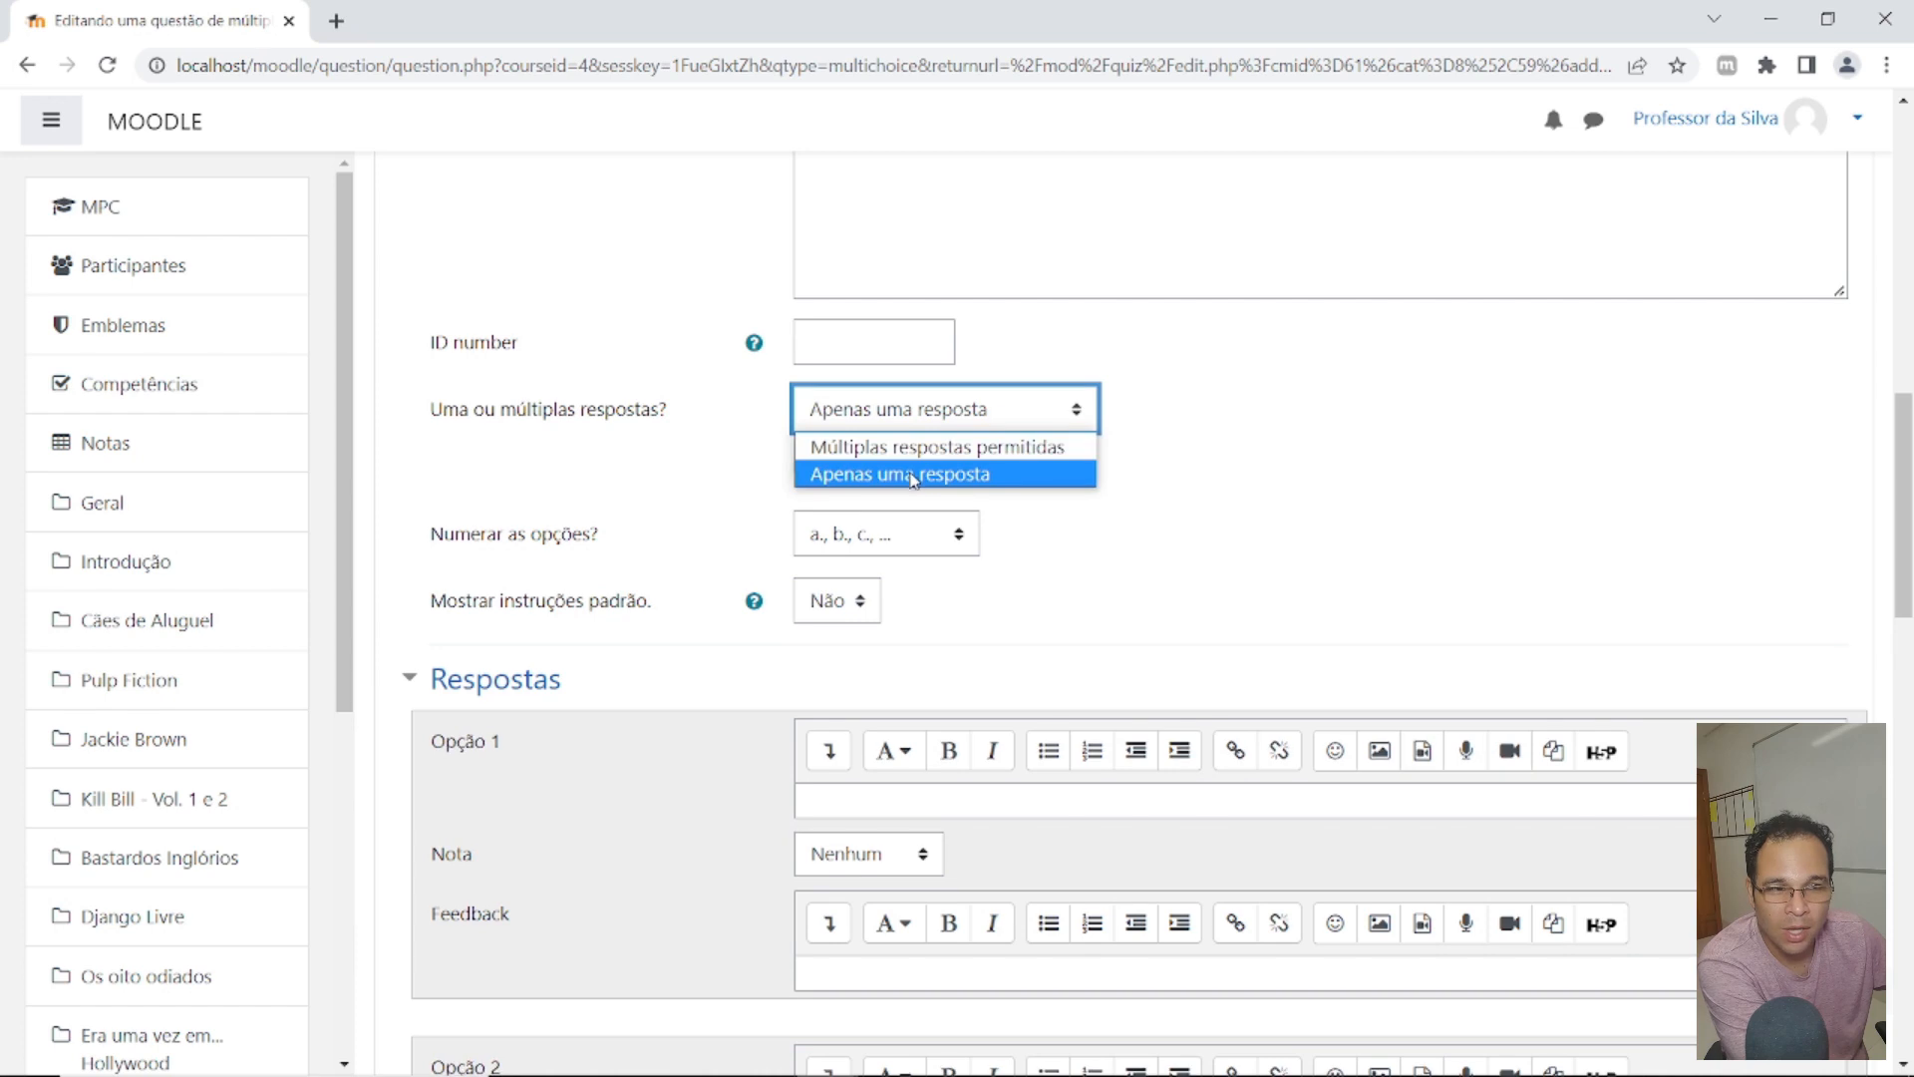
left_click(943, 474)
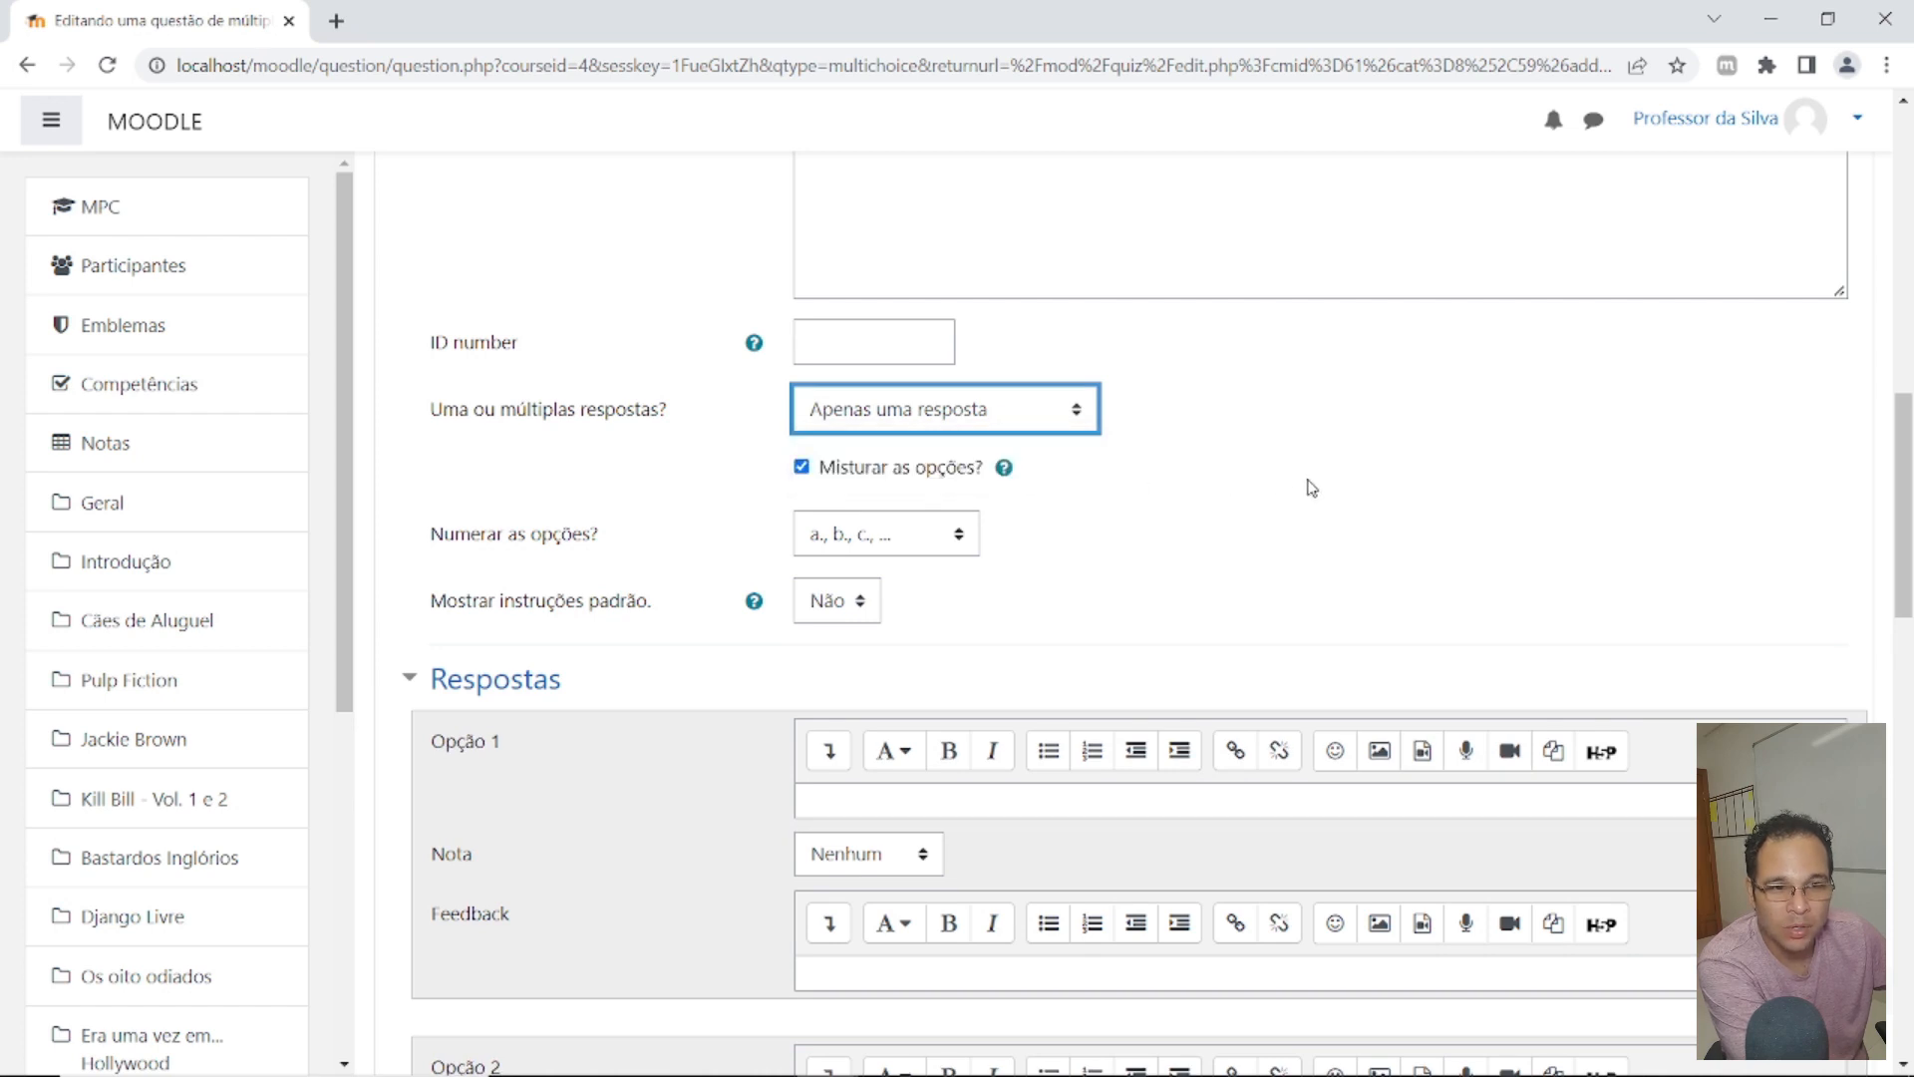
scroll(948, 518, "down", 1)
left_click(851, 409)
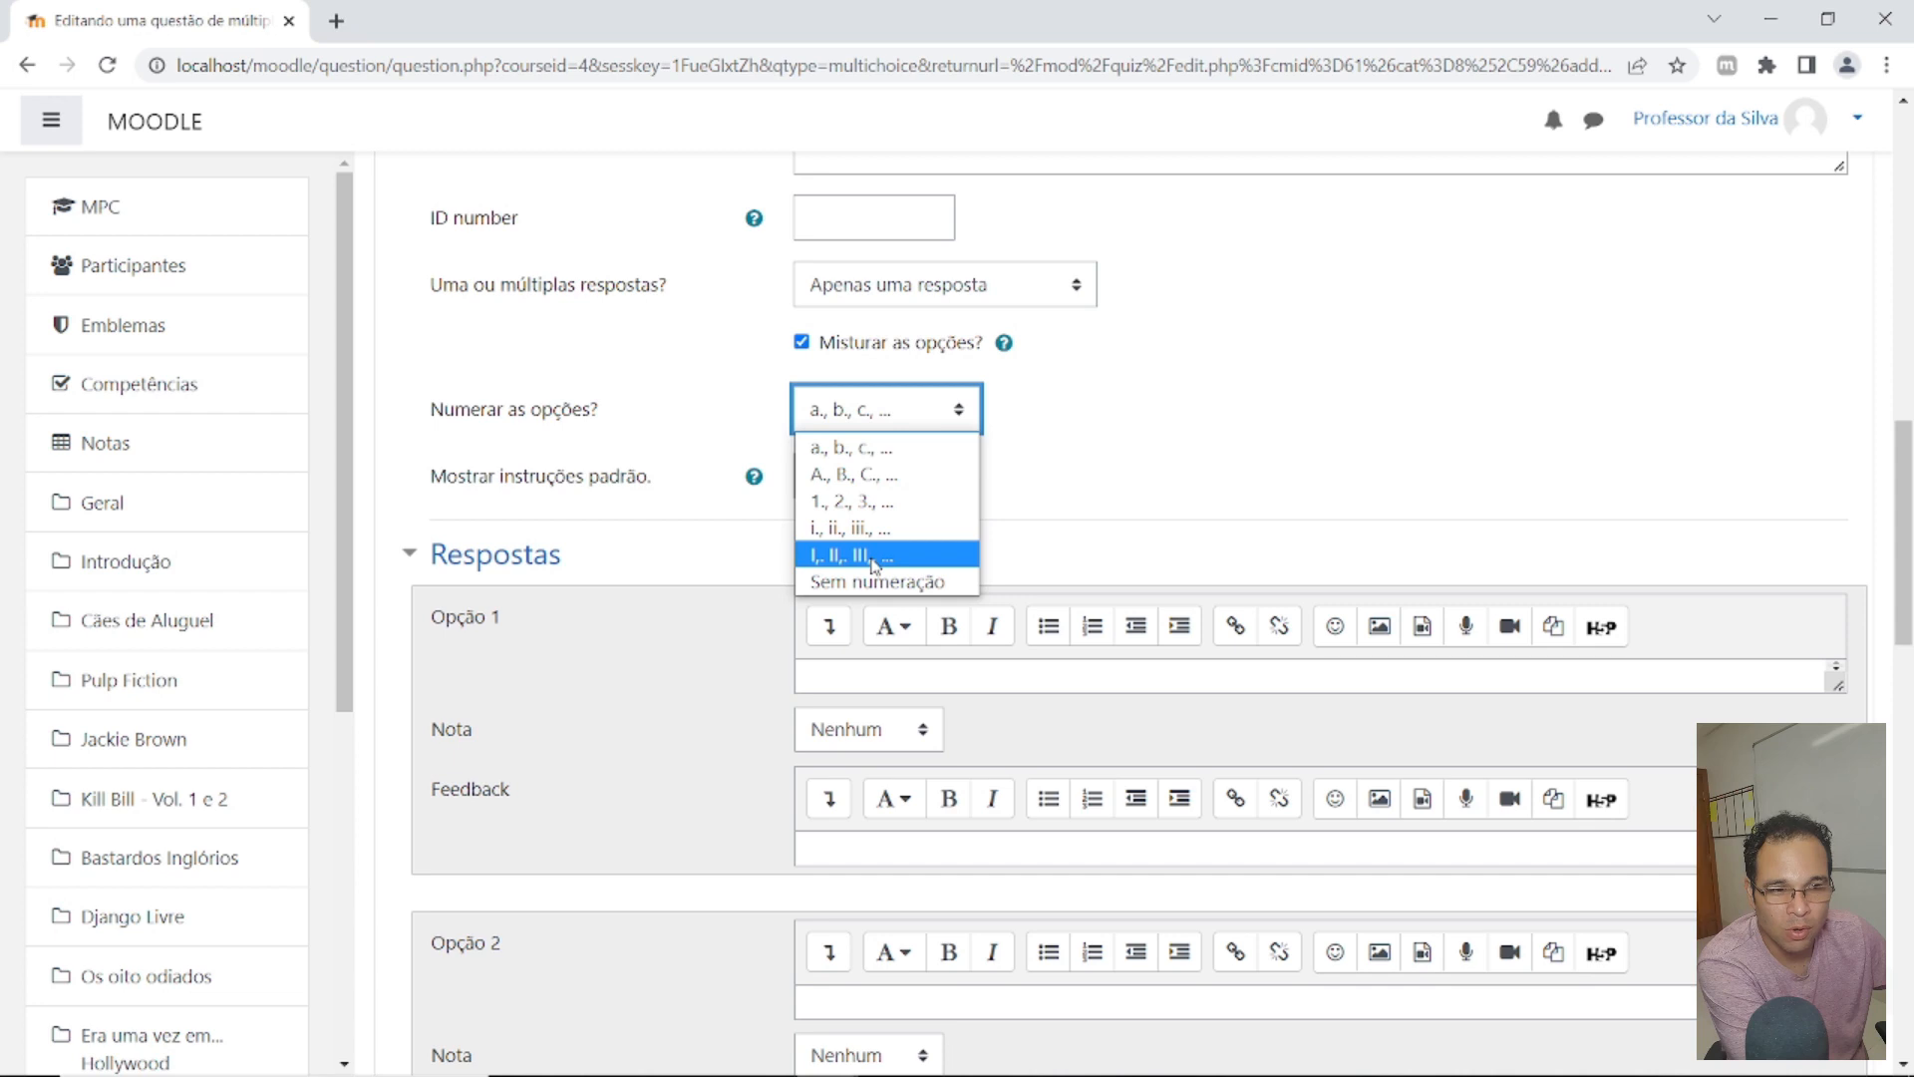
left_click(1176, 499)
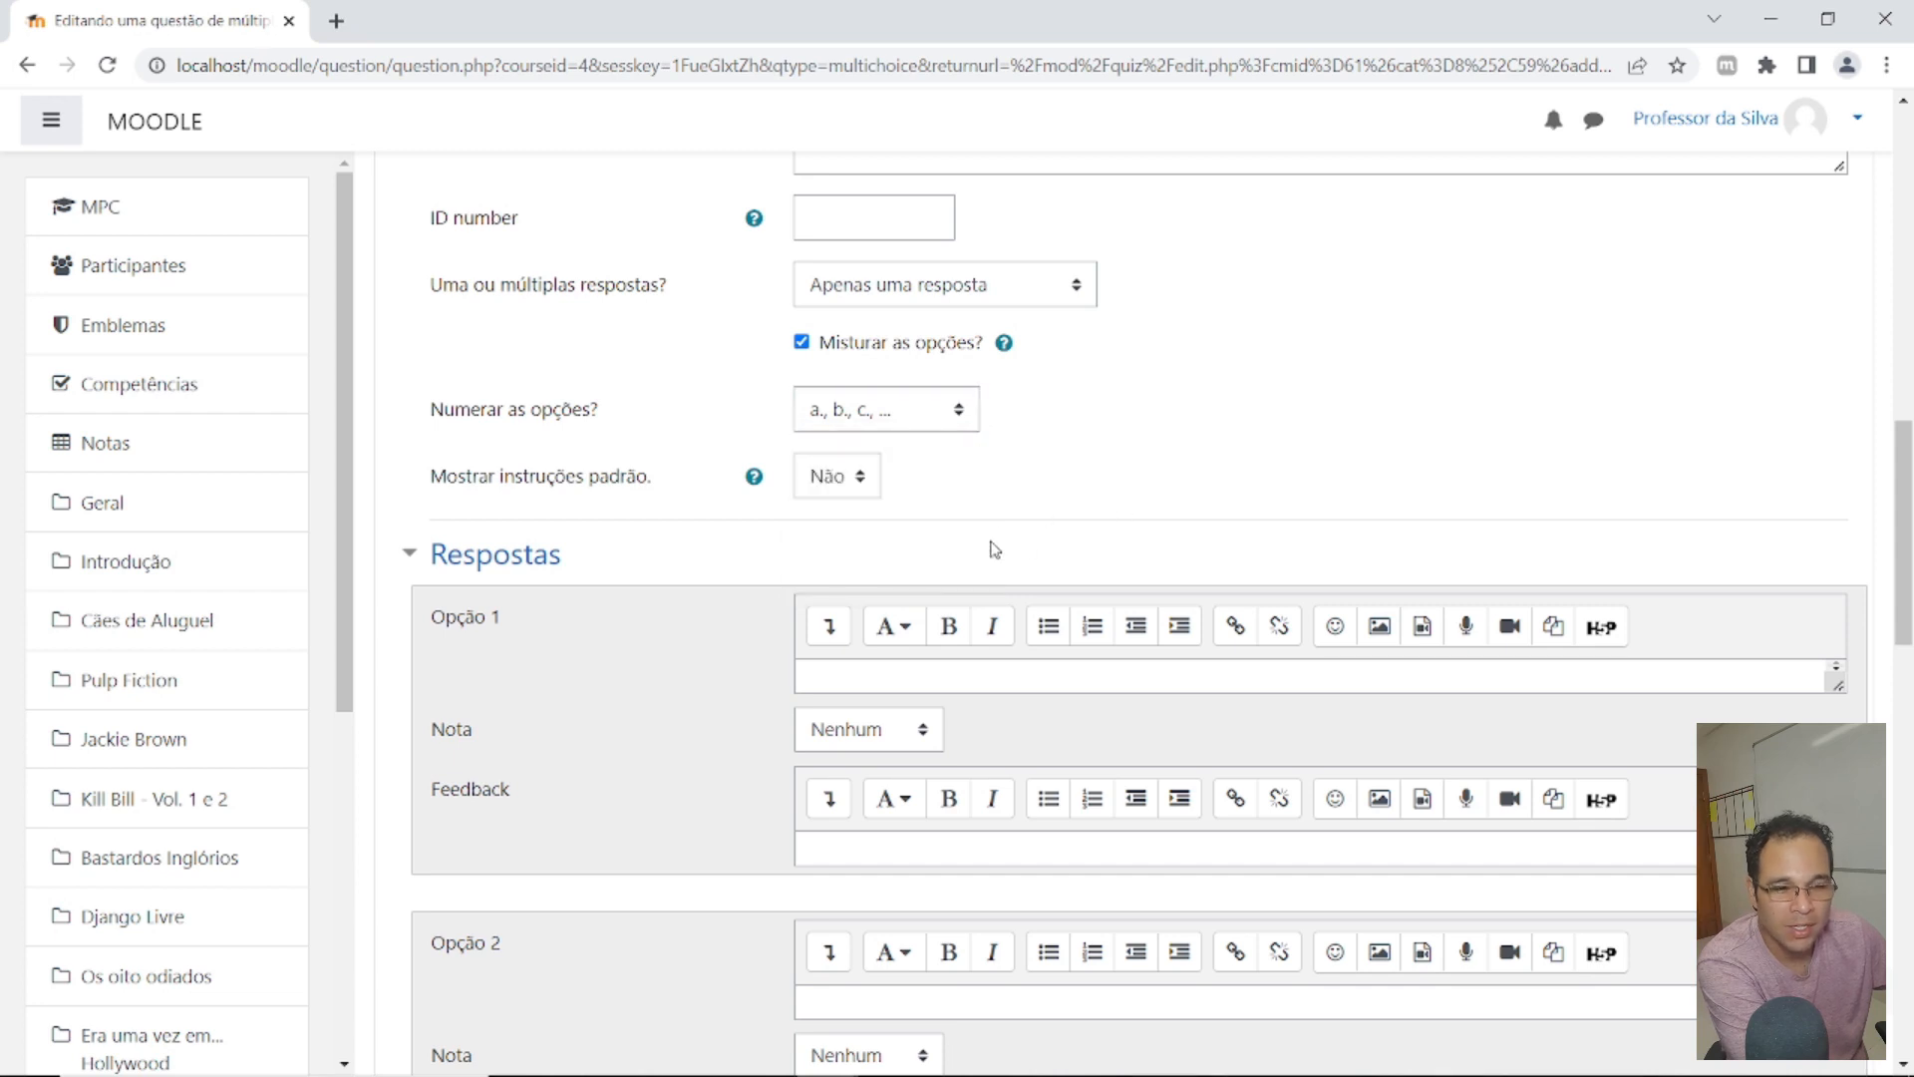
Step: Enter "Kill Bill" as answer option 1 and "Django Livre" as answer option 2
scroll(994, 548, "down", 3)
scroll(957, 543, "up", 2)
left_click(905, 553)
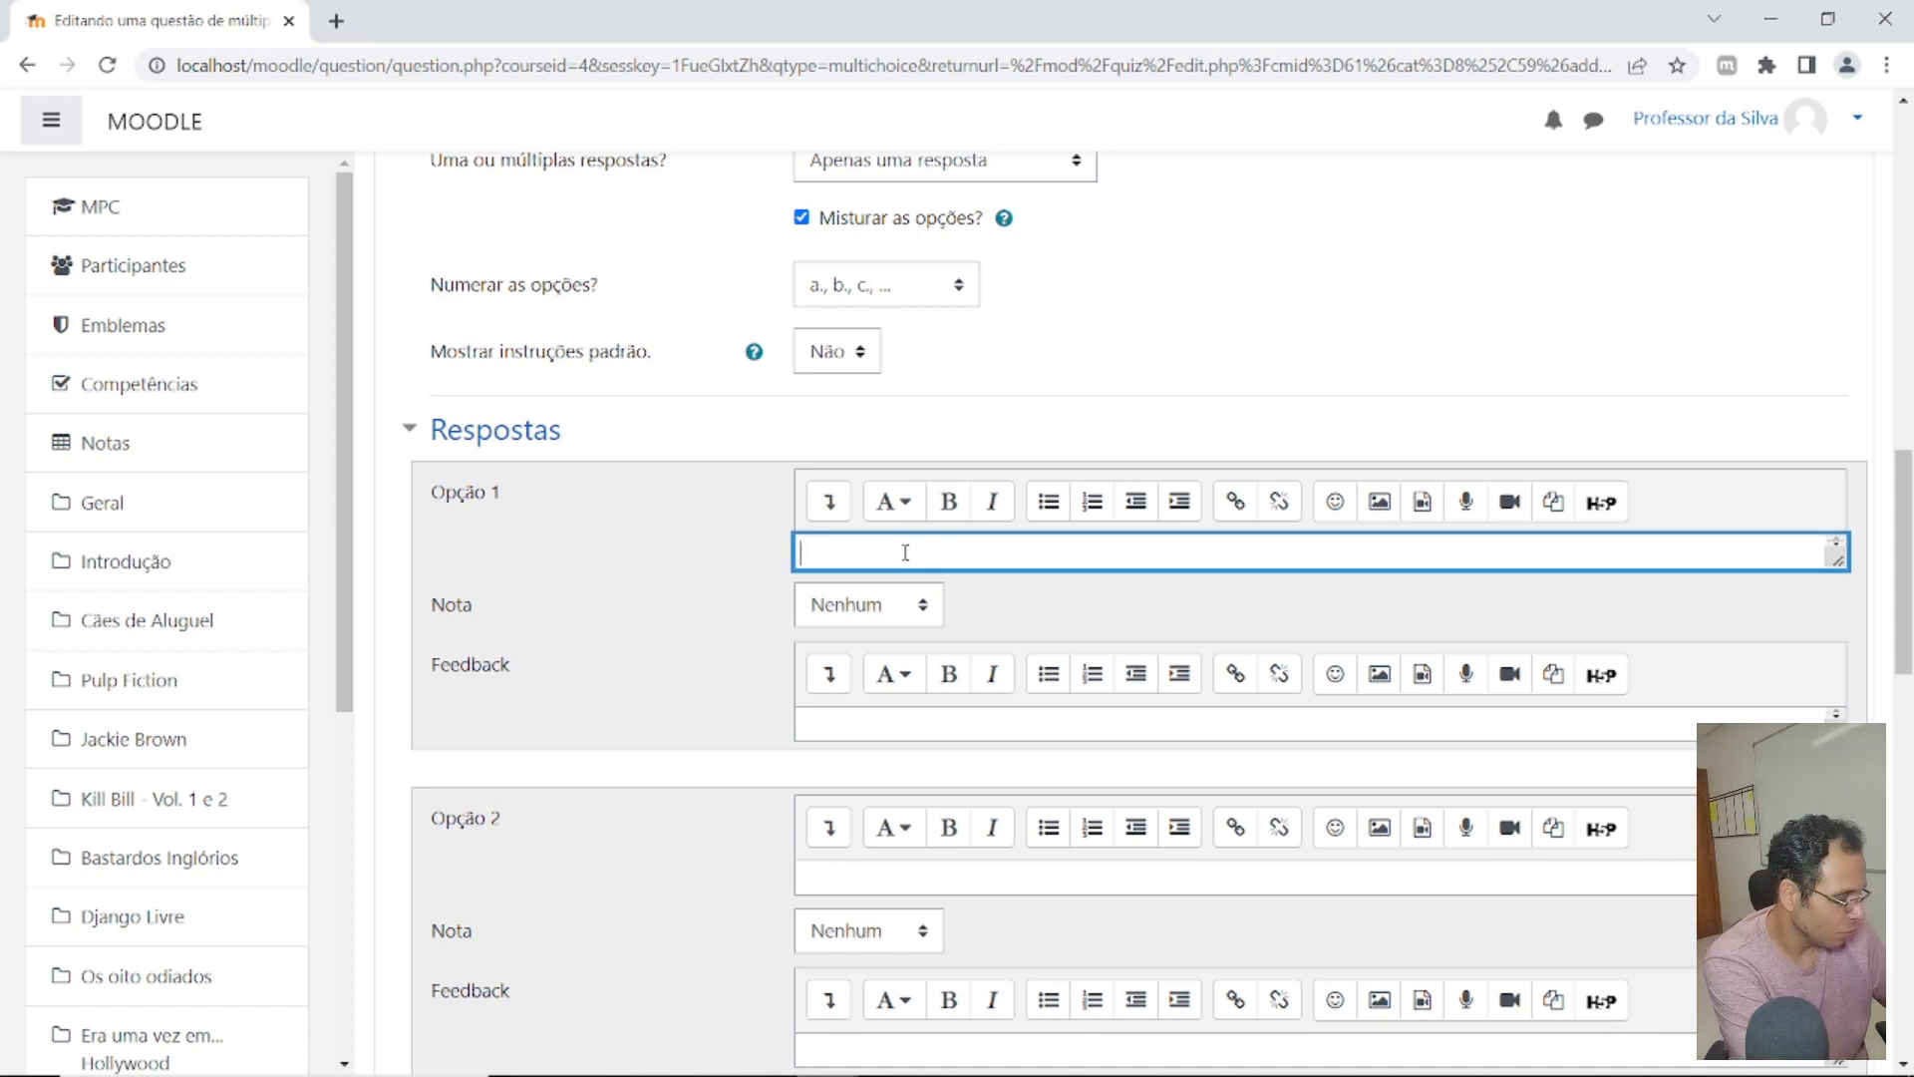
type("Kill Bill")
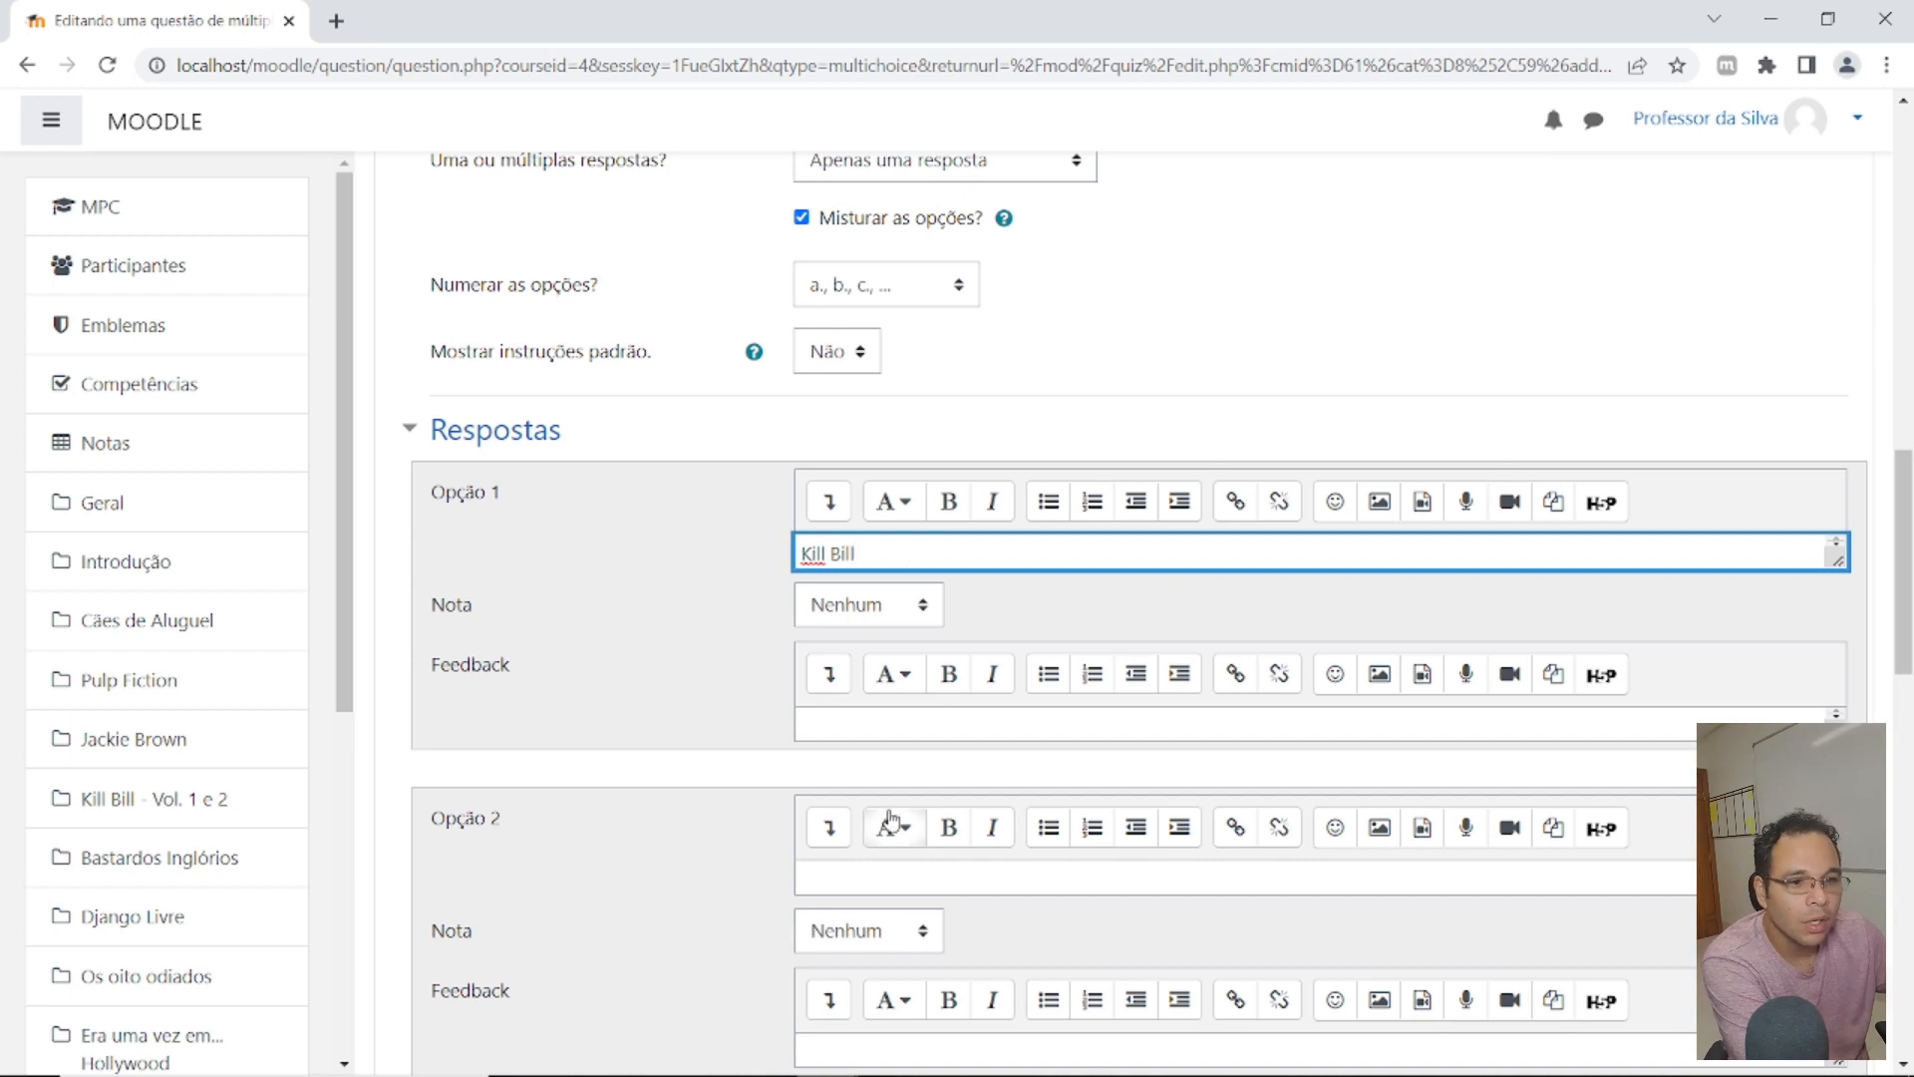
left_click(850, 872)
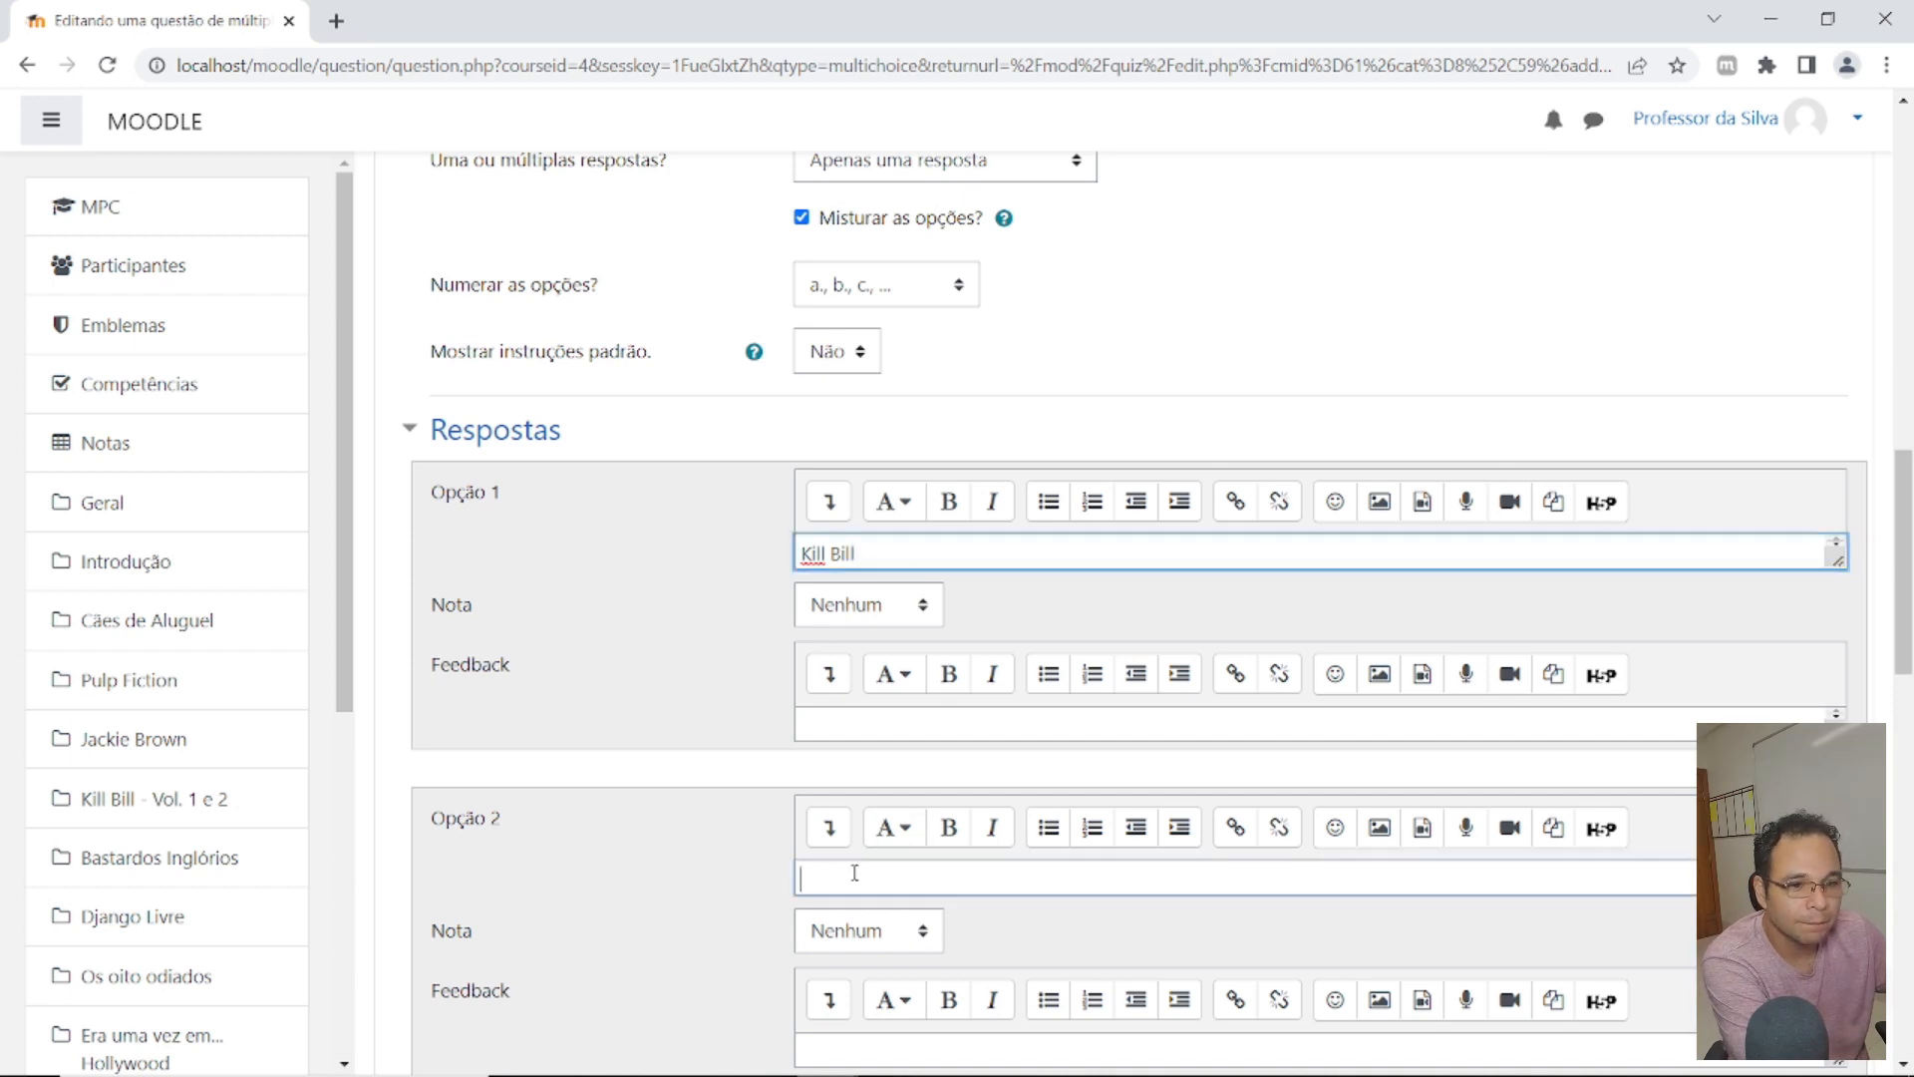
type("Django Livre")
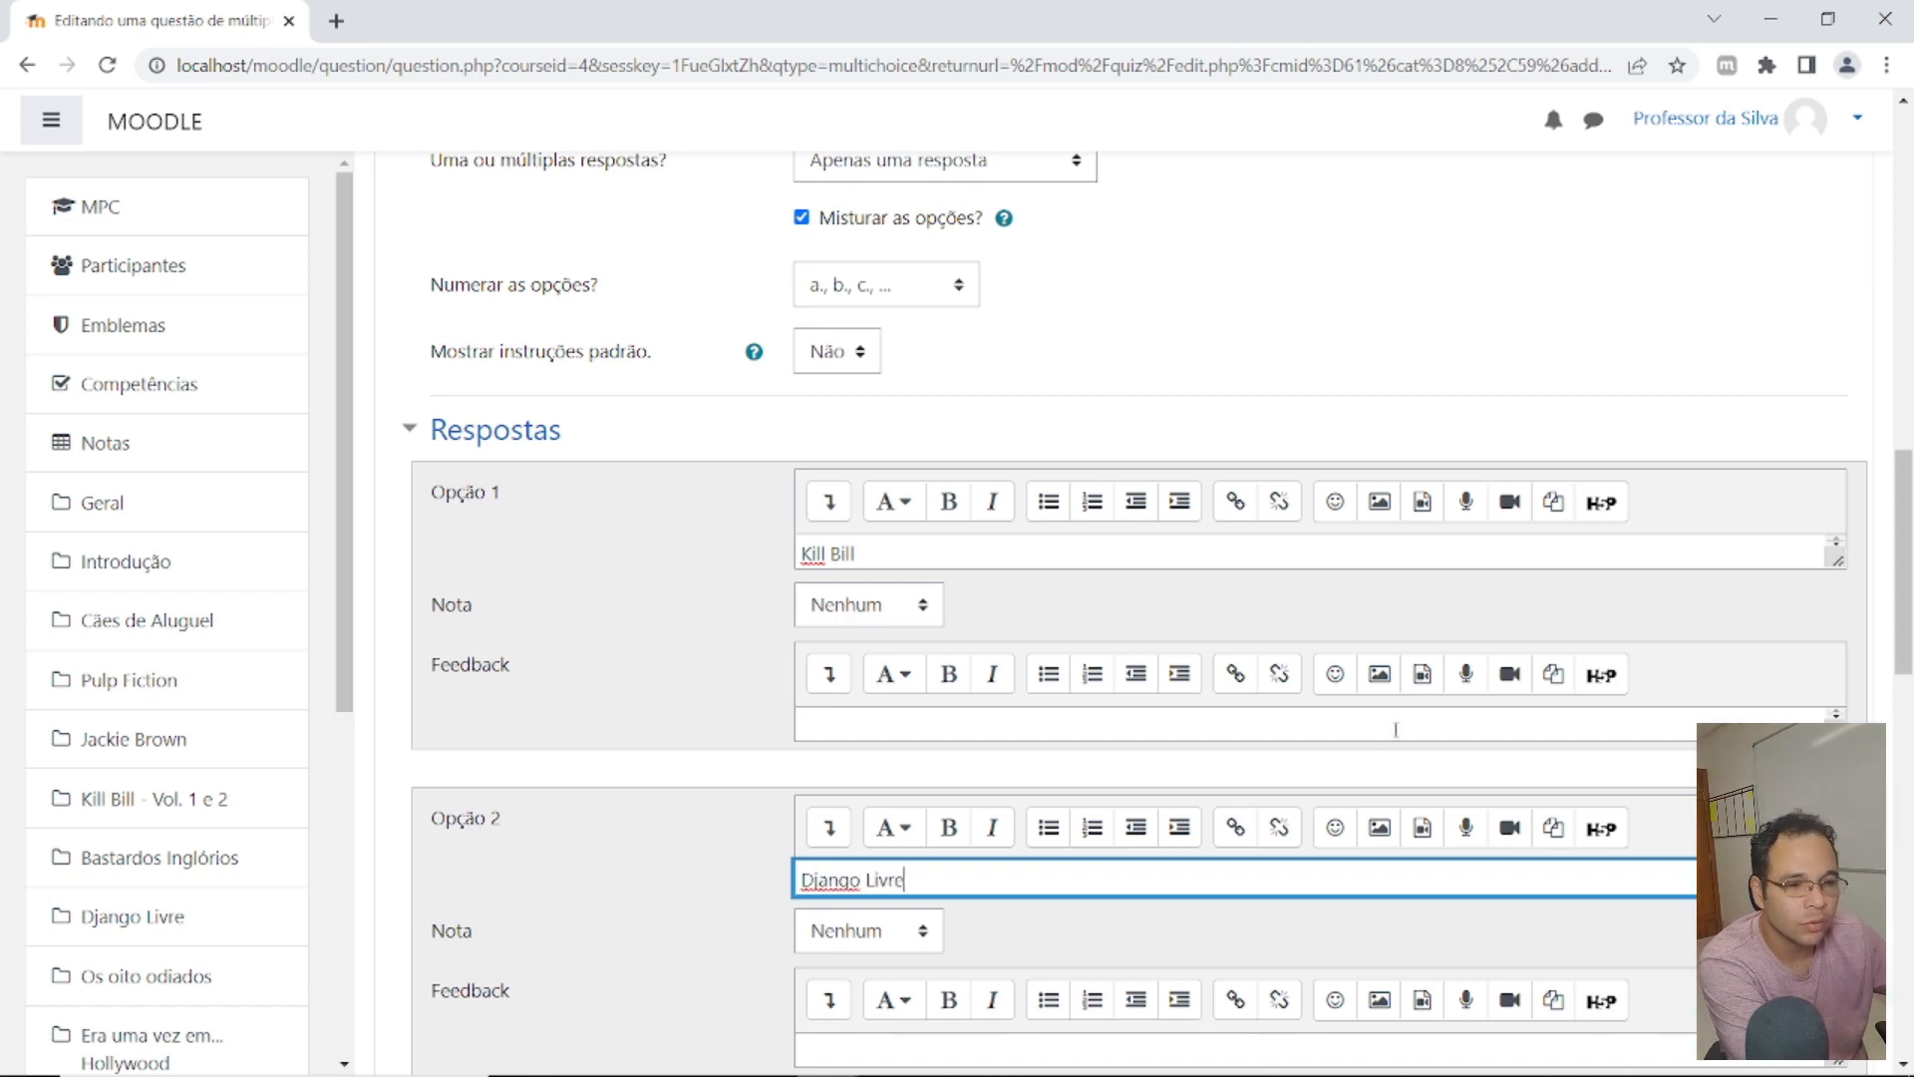
scroll(937, 457, "down", 4)
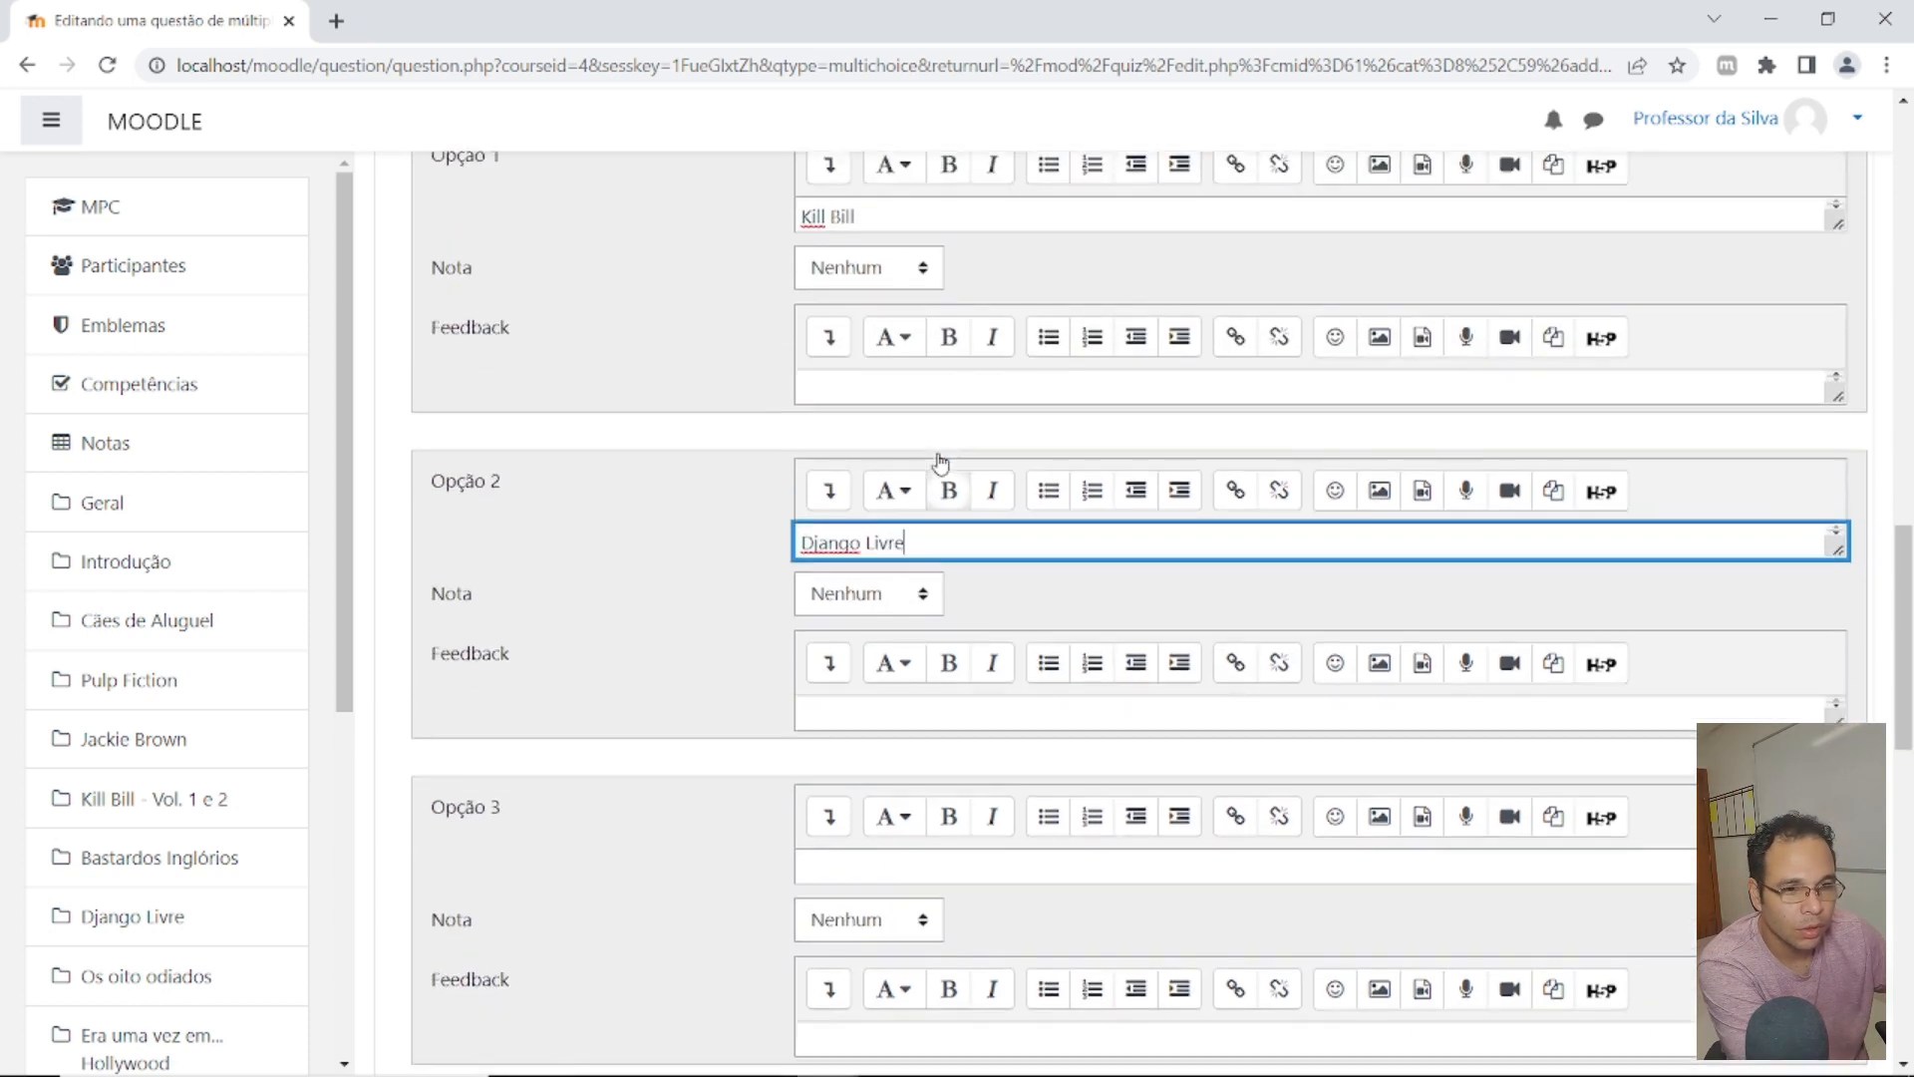
key("Return")
Step: Enter "Jackie Brown" as answer option 3, show its additional formatting tools and enlarge its text box
scroll(728, 439, "down", 3)
left_click(850, 448)
type("Jackie Brown")
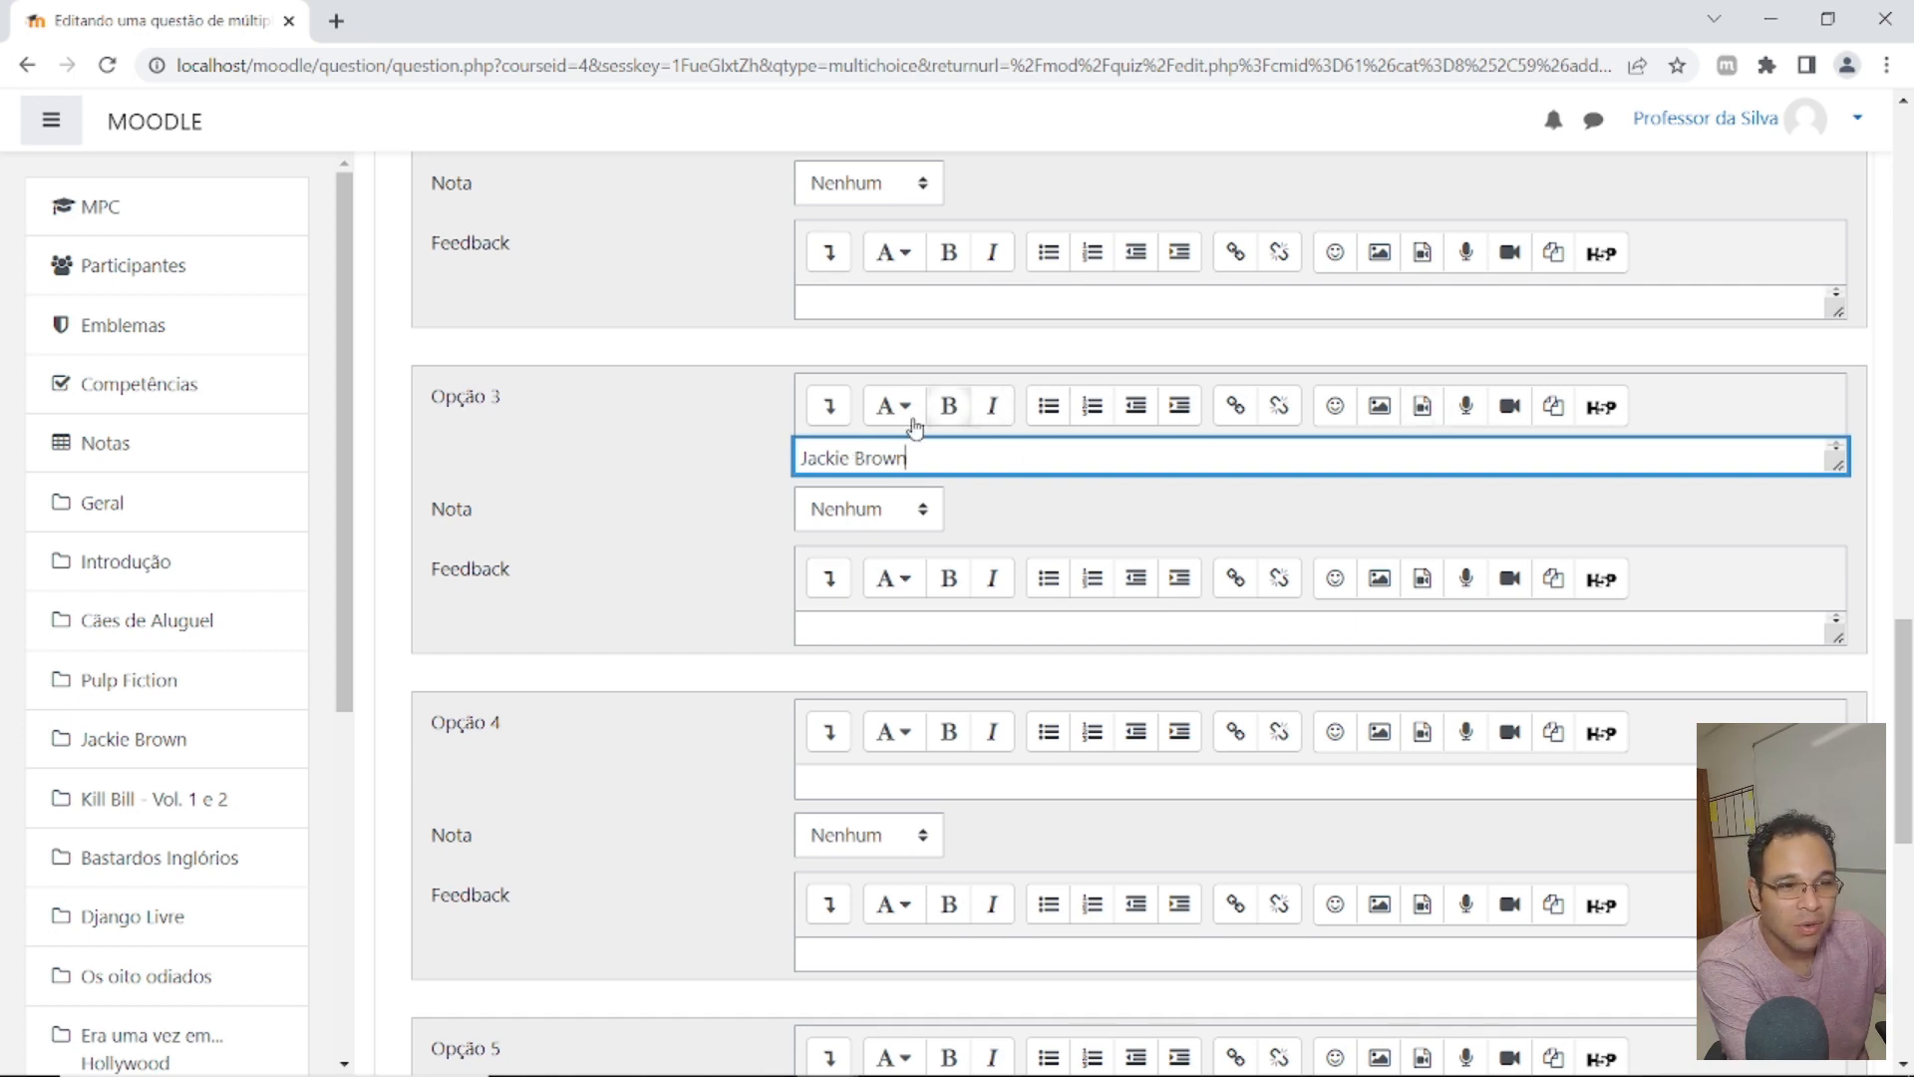
left_click(836, 408)
left_click(1042, 511)
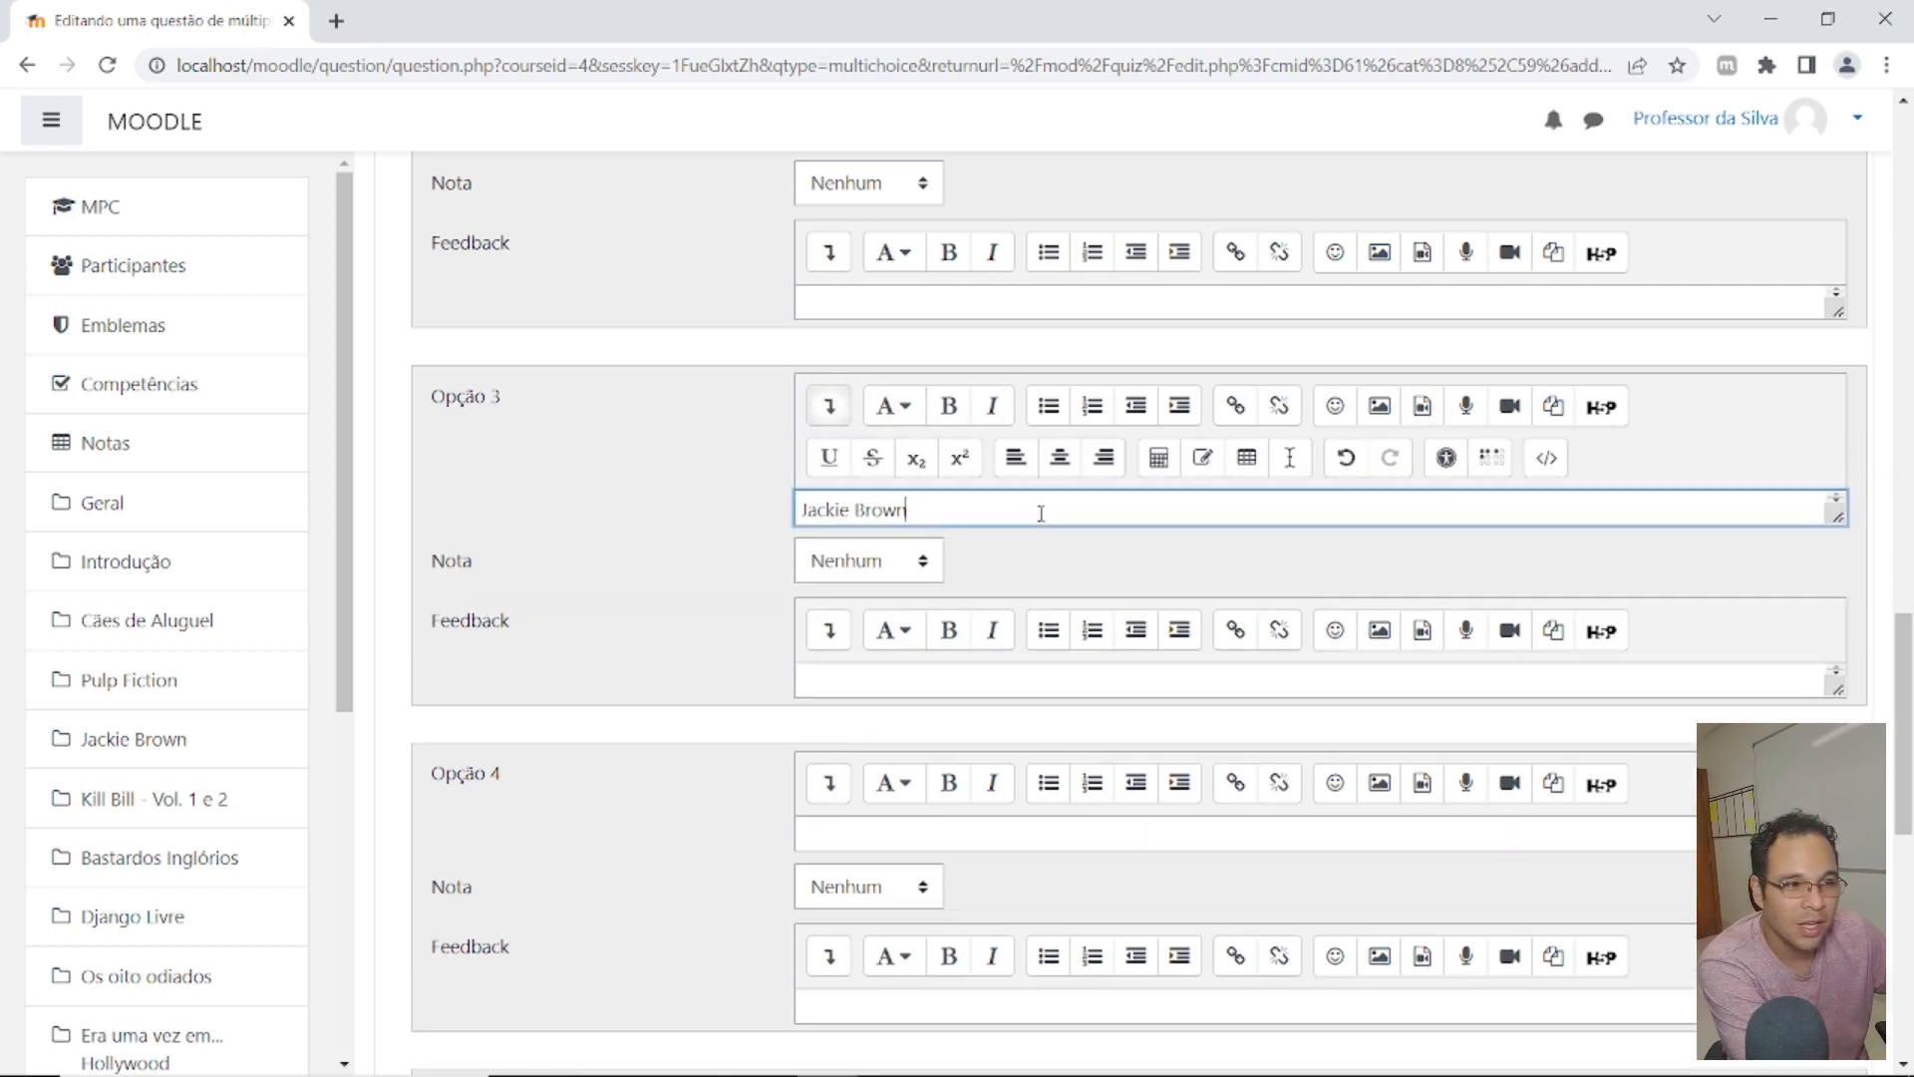
left_click_drag(1838, 519, 1840, 748)
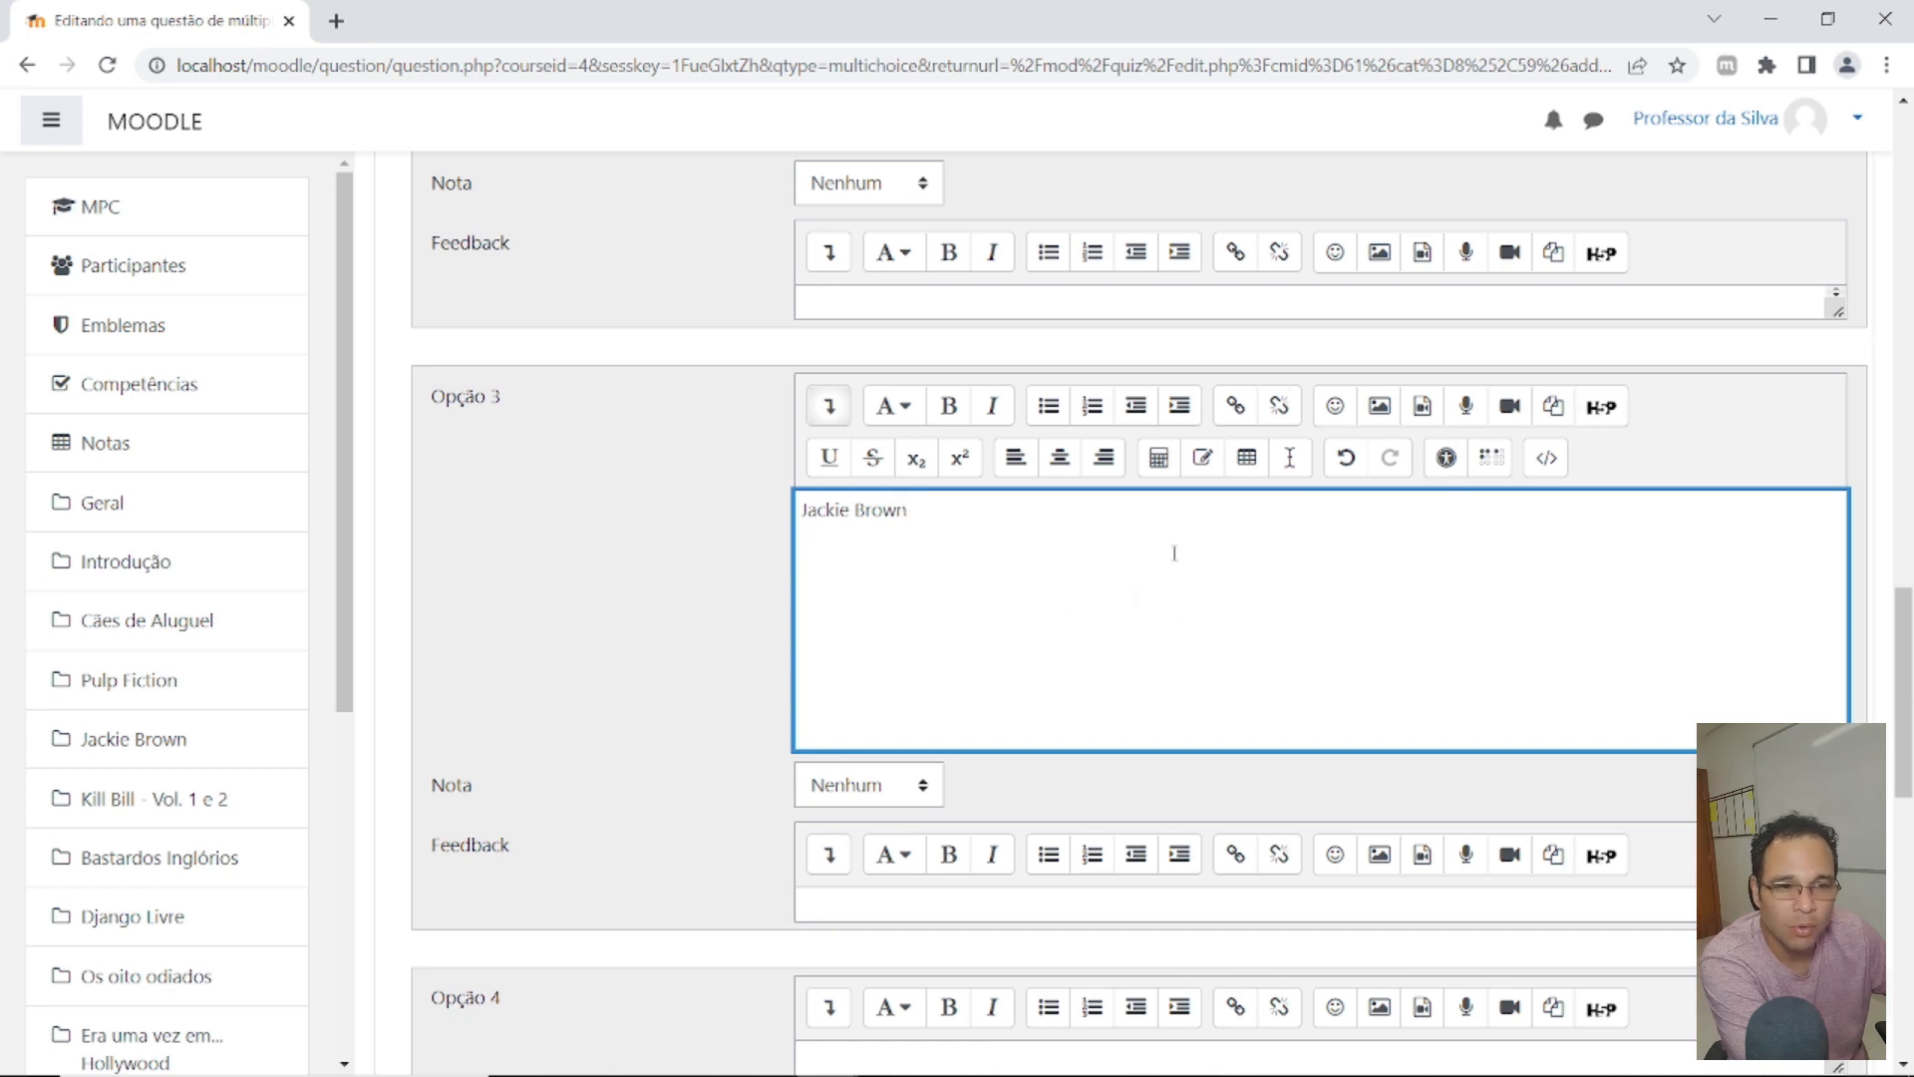
Step: Enter "Os oito odiados" as answer option 4 and "Bastardos Inglórios" as answer option 5
scroll(1082, 558, "down", 5)
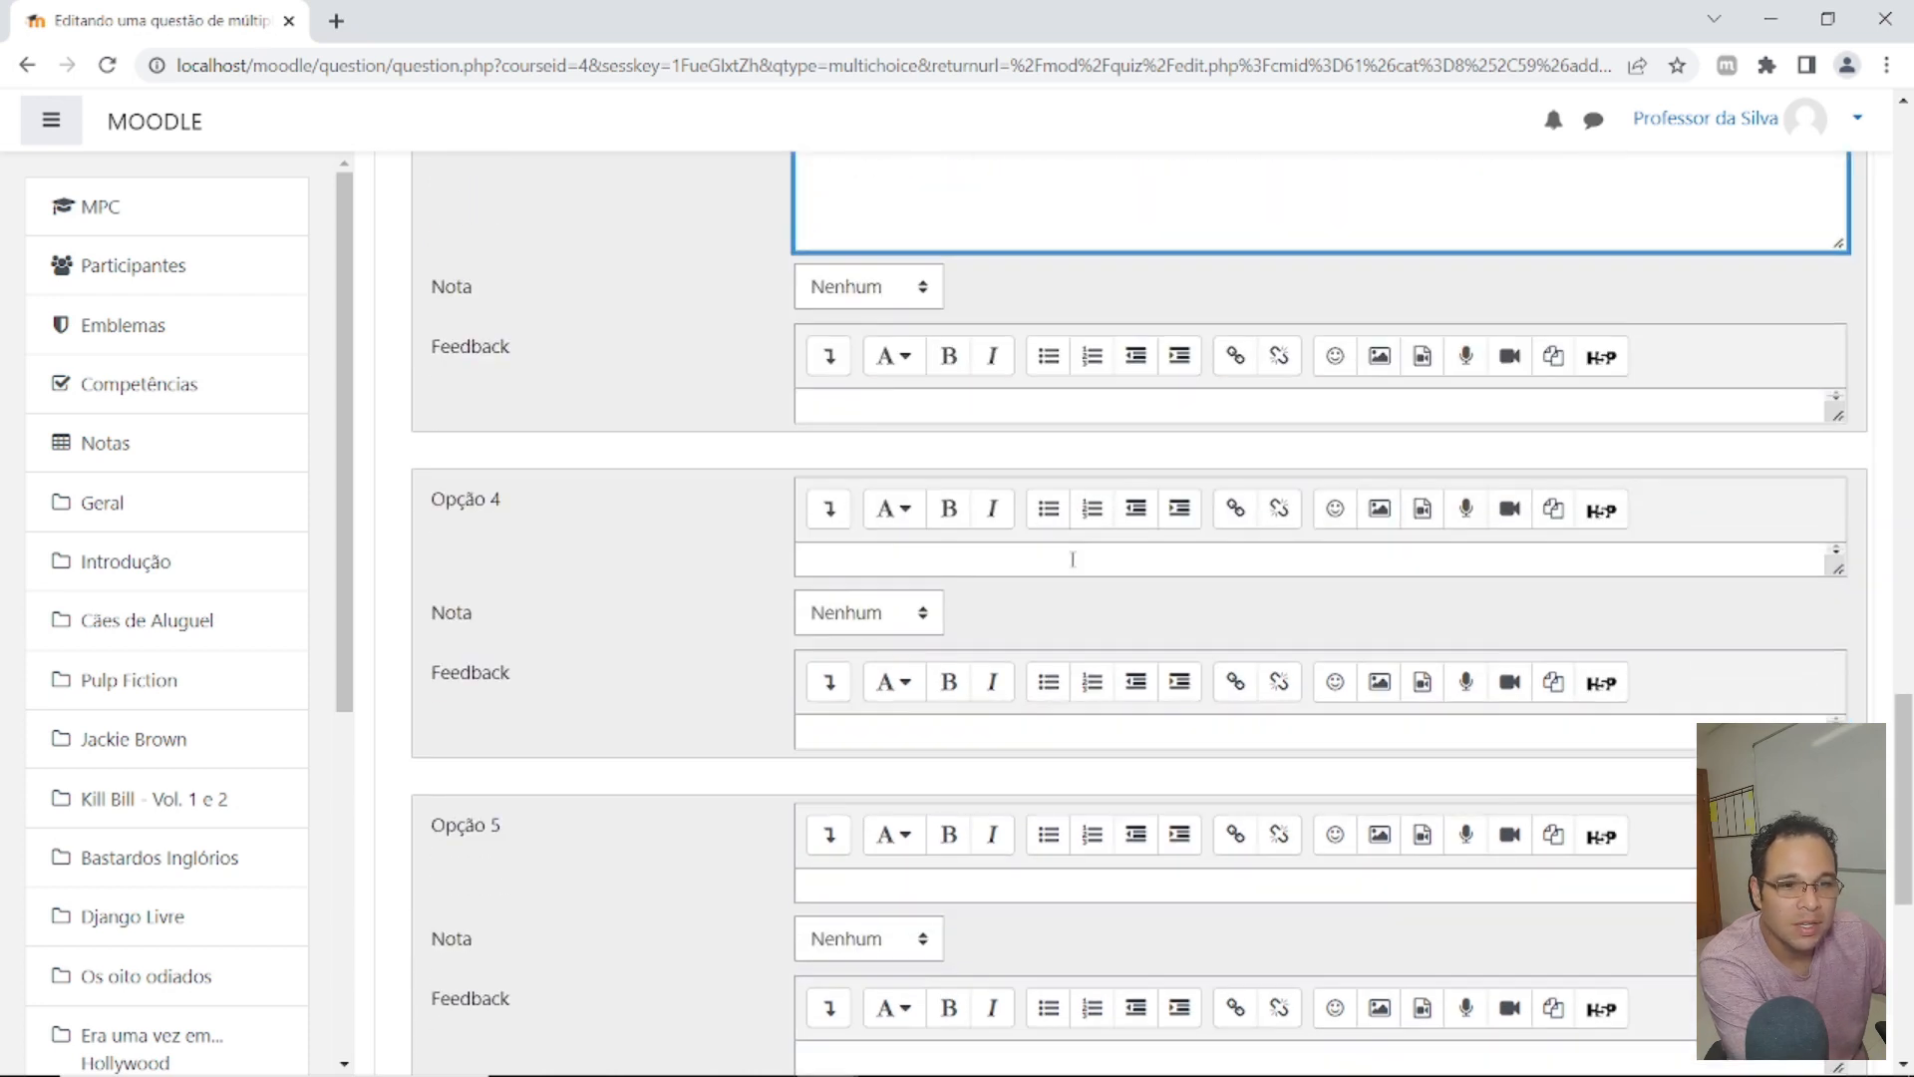
left_click(887, 562)
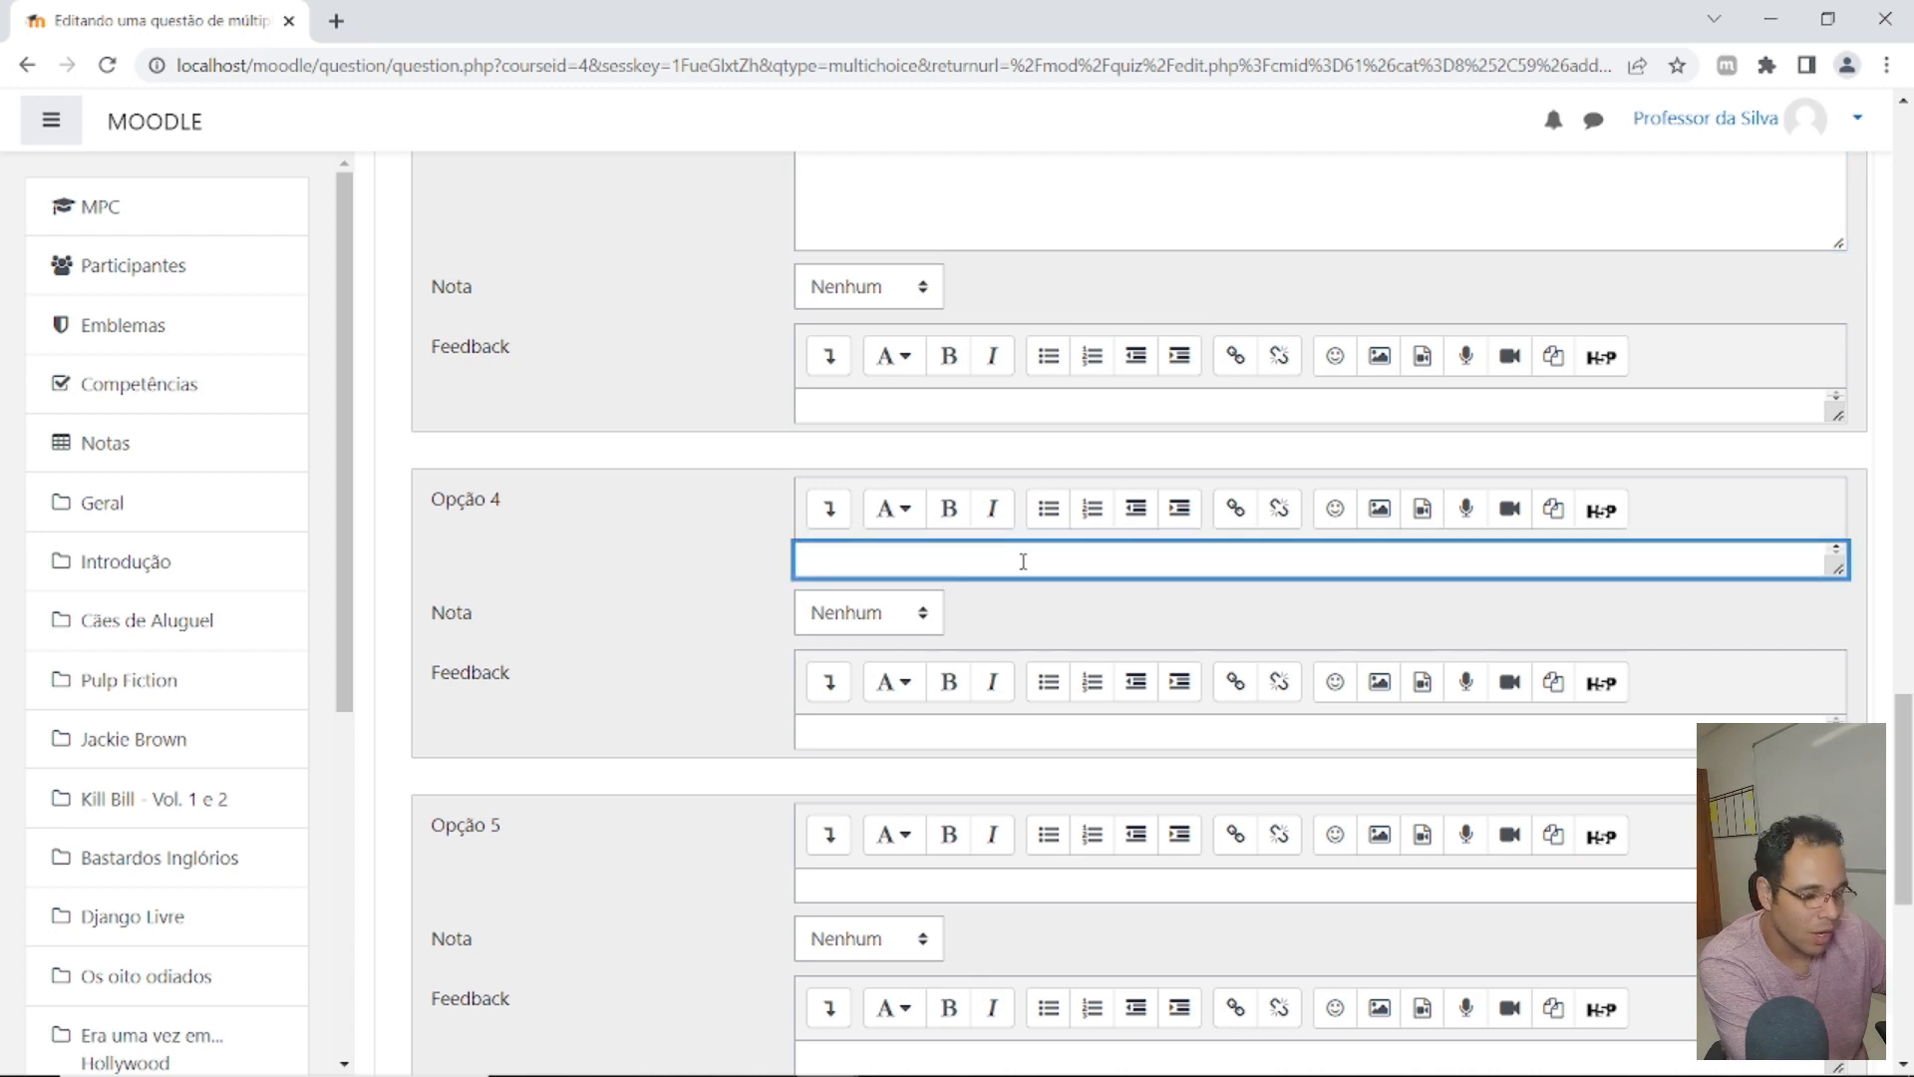
type("Os ")
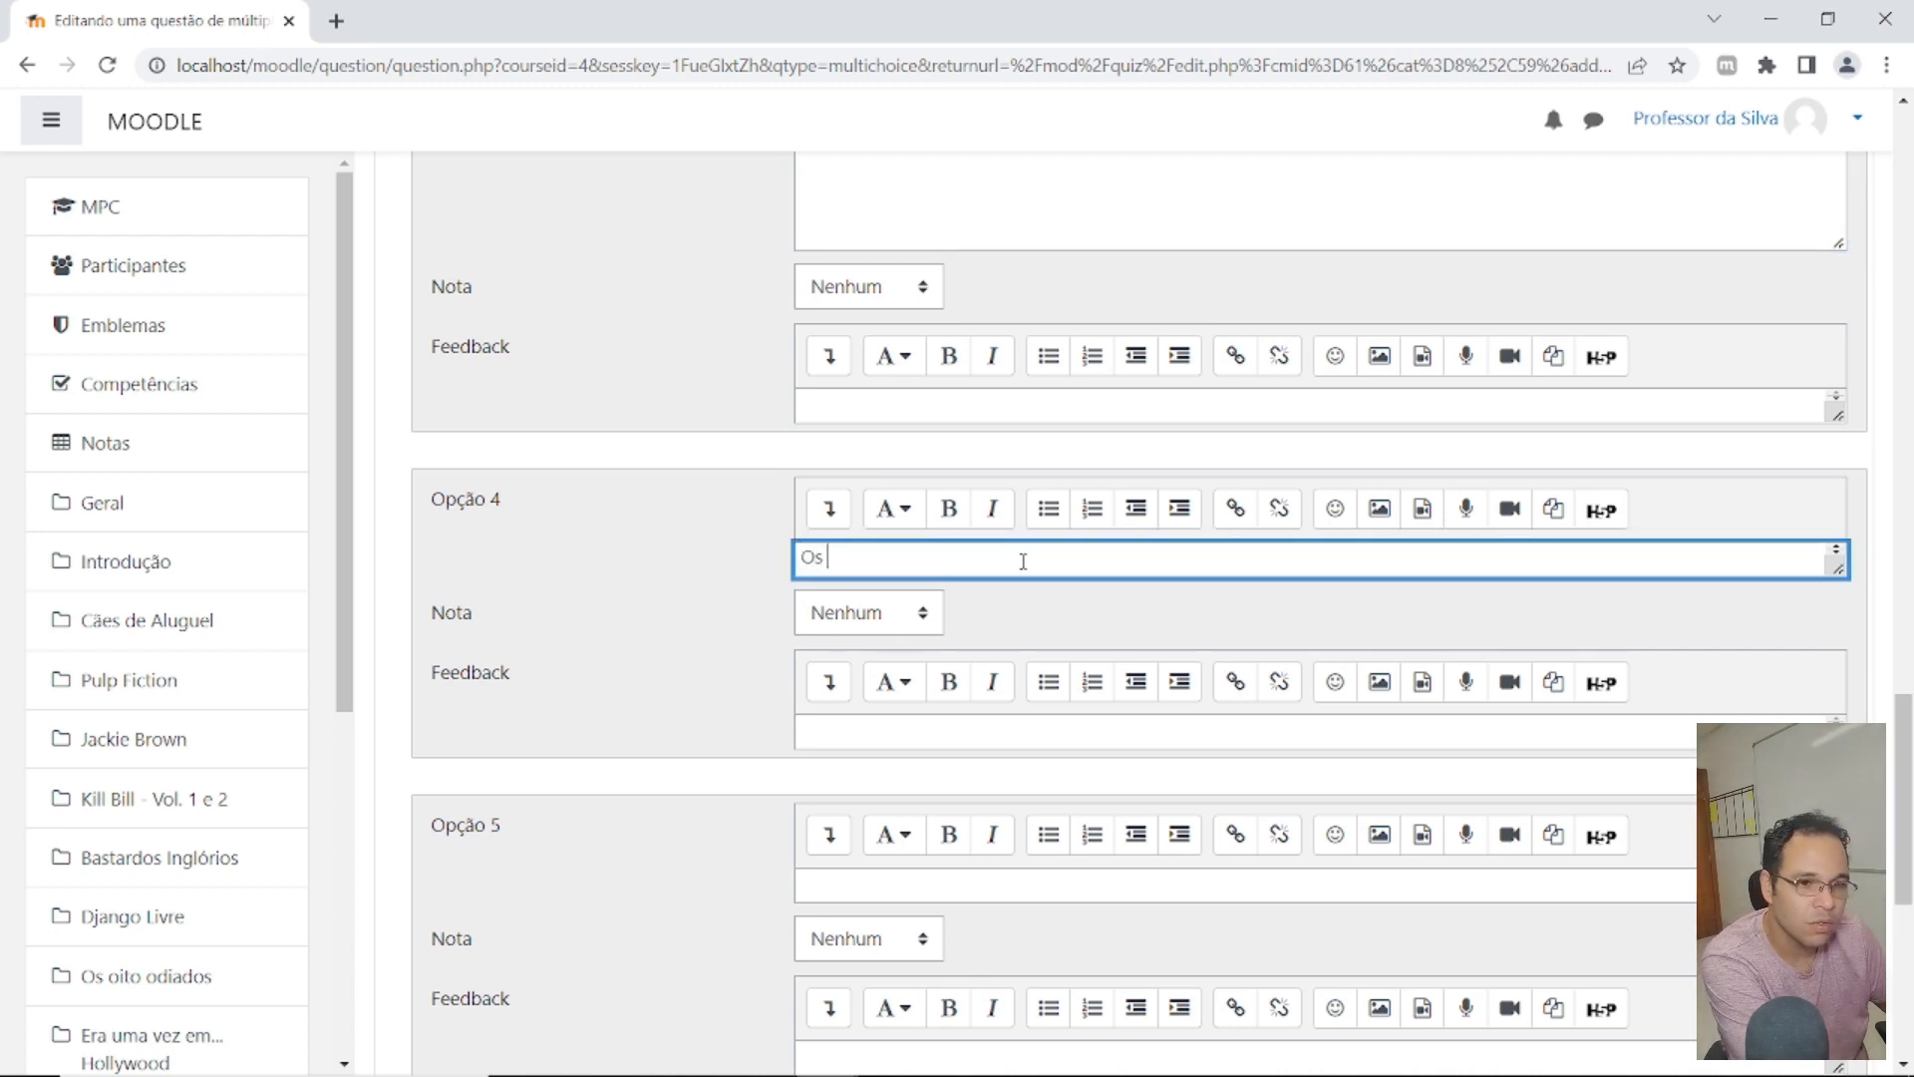
type("oito odiados")
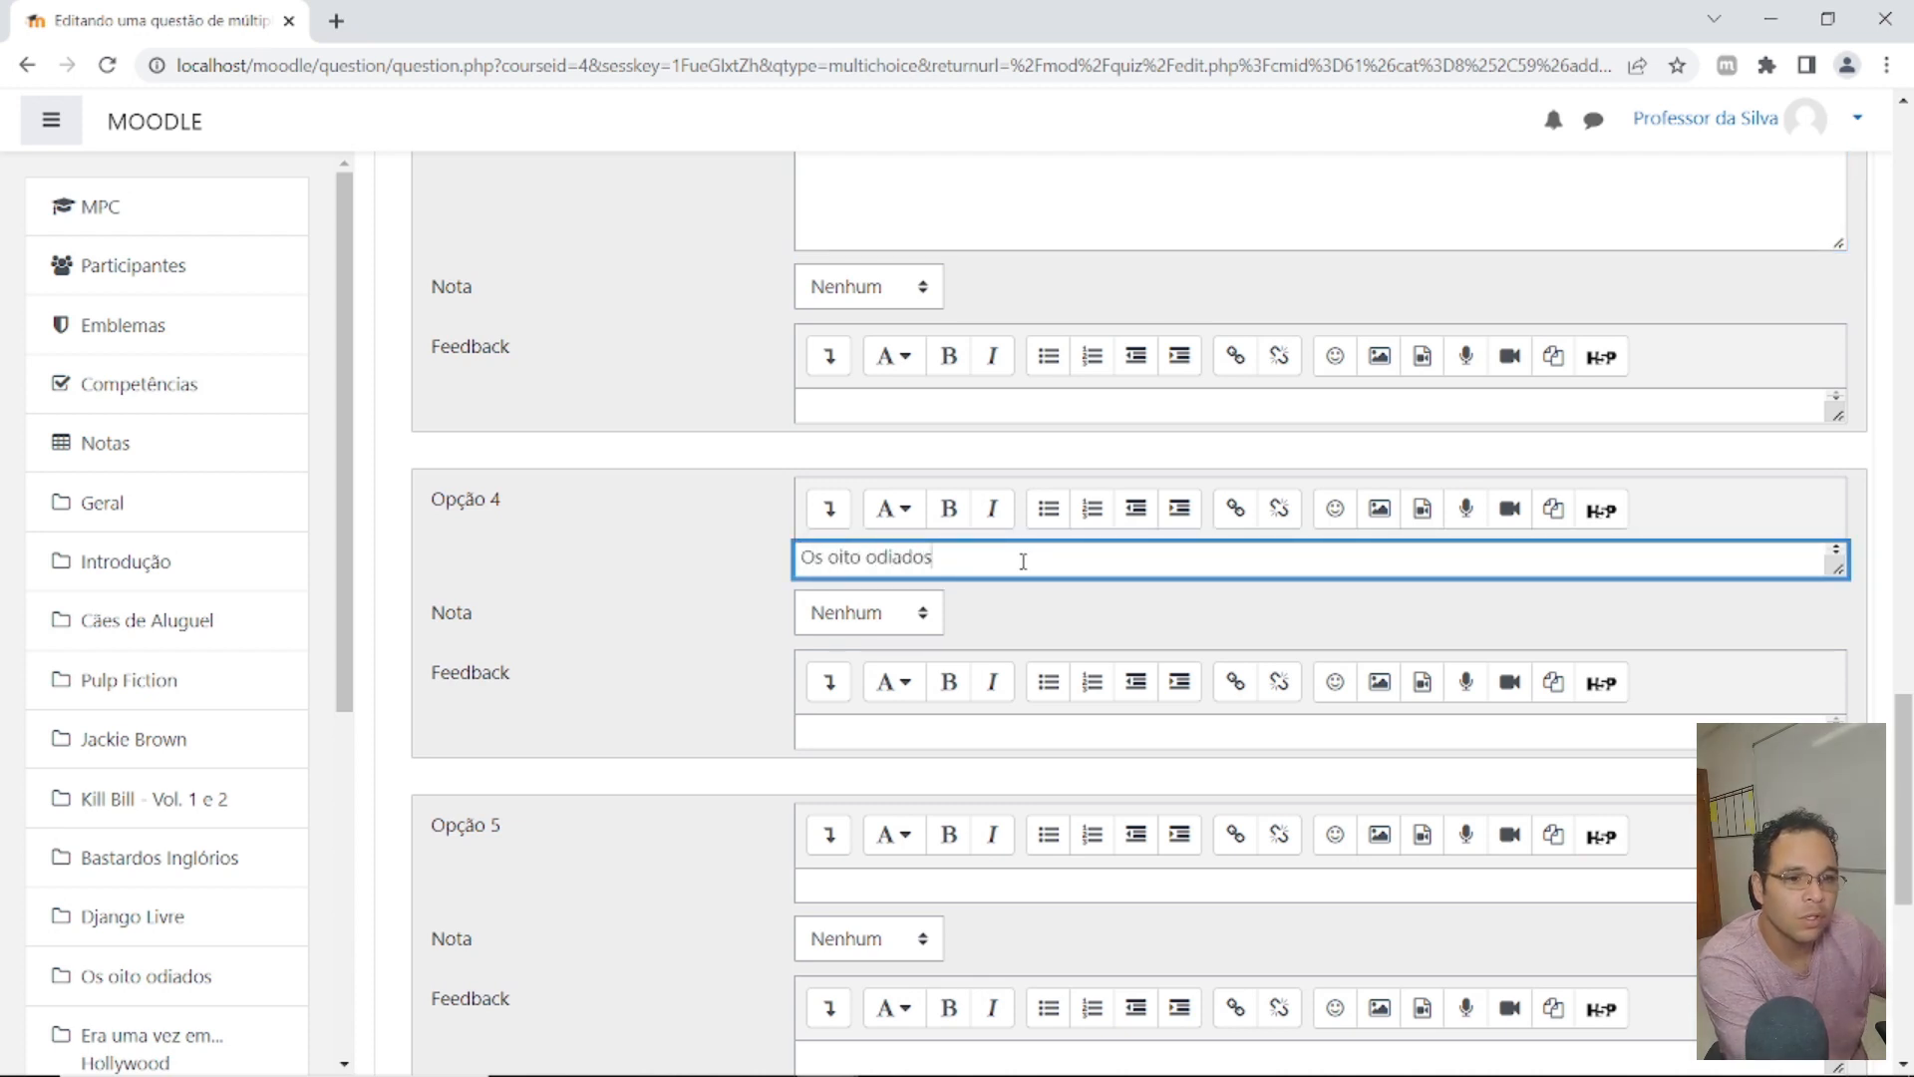
left_click(925, 873)
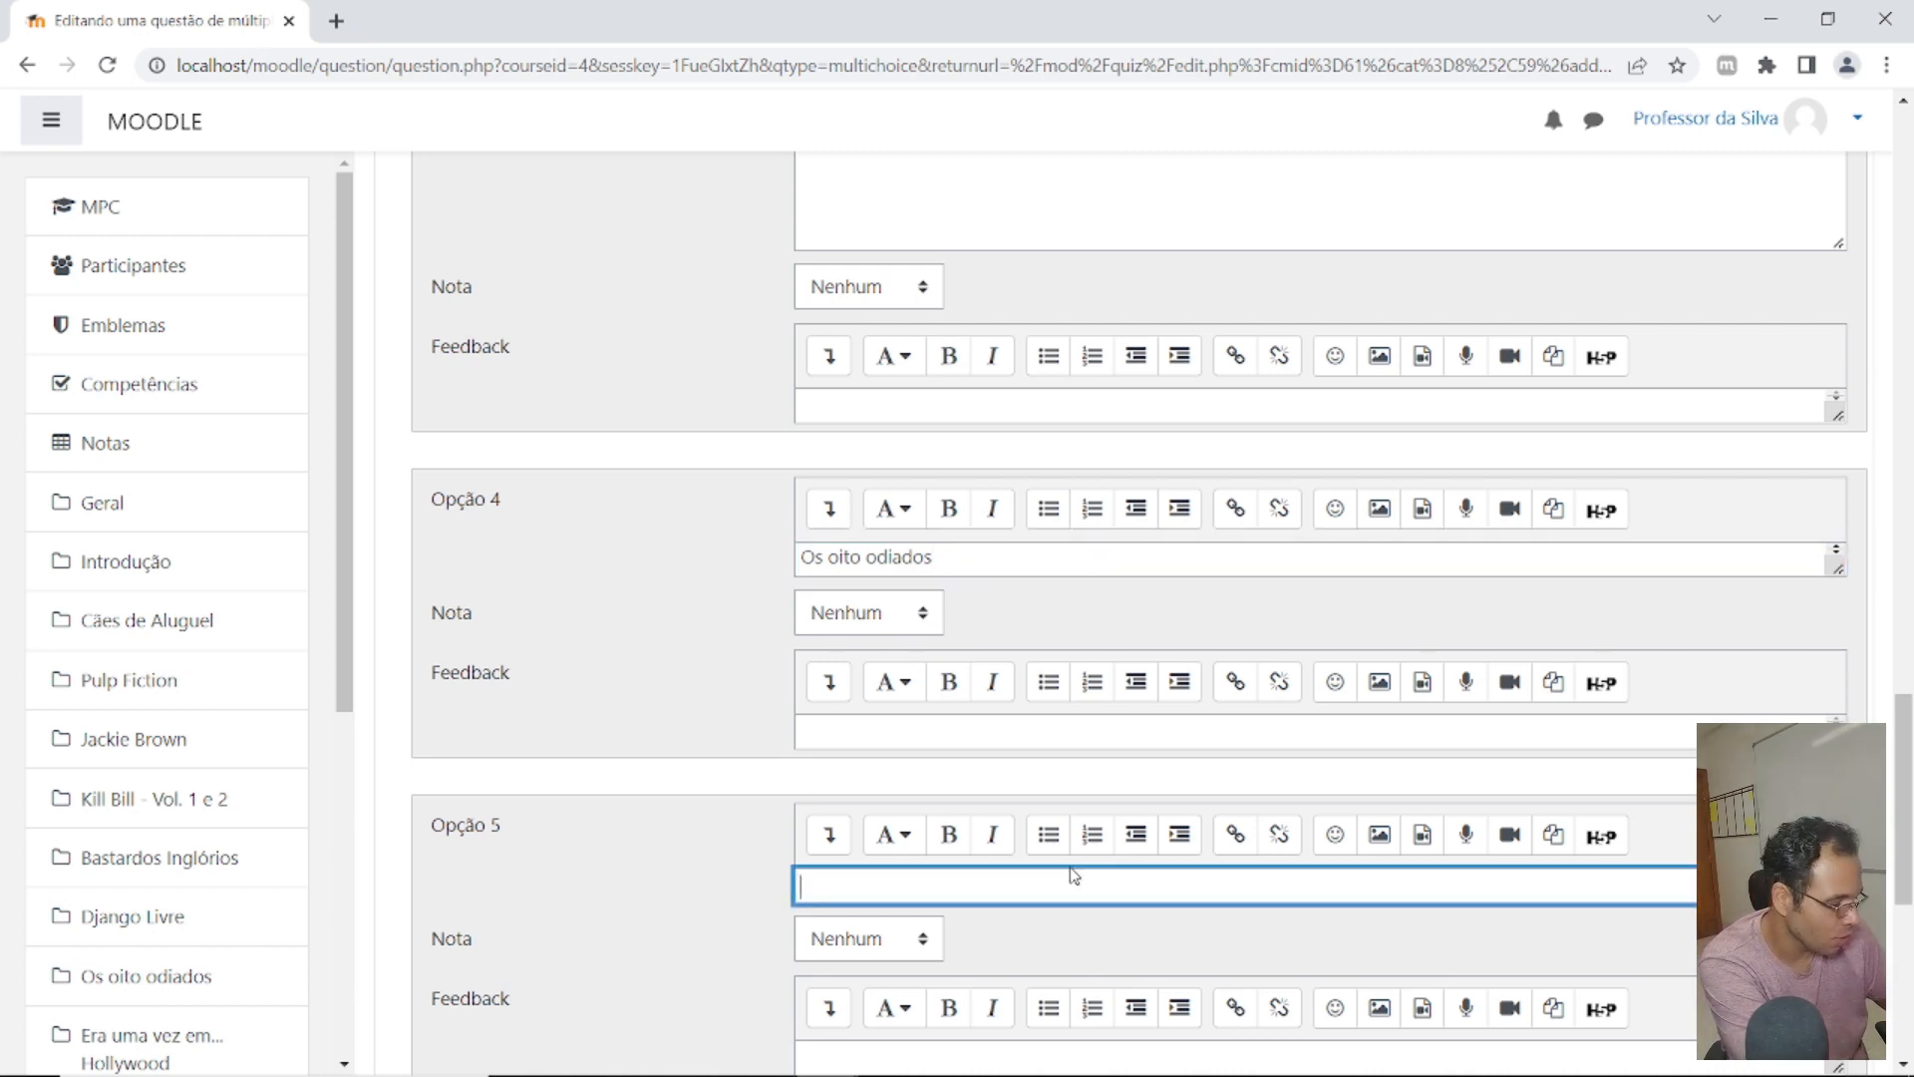
type("Bastardos Inglórios")
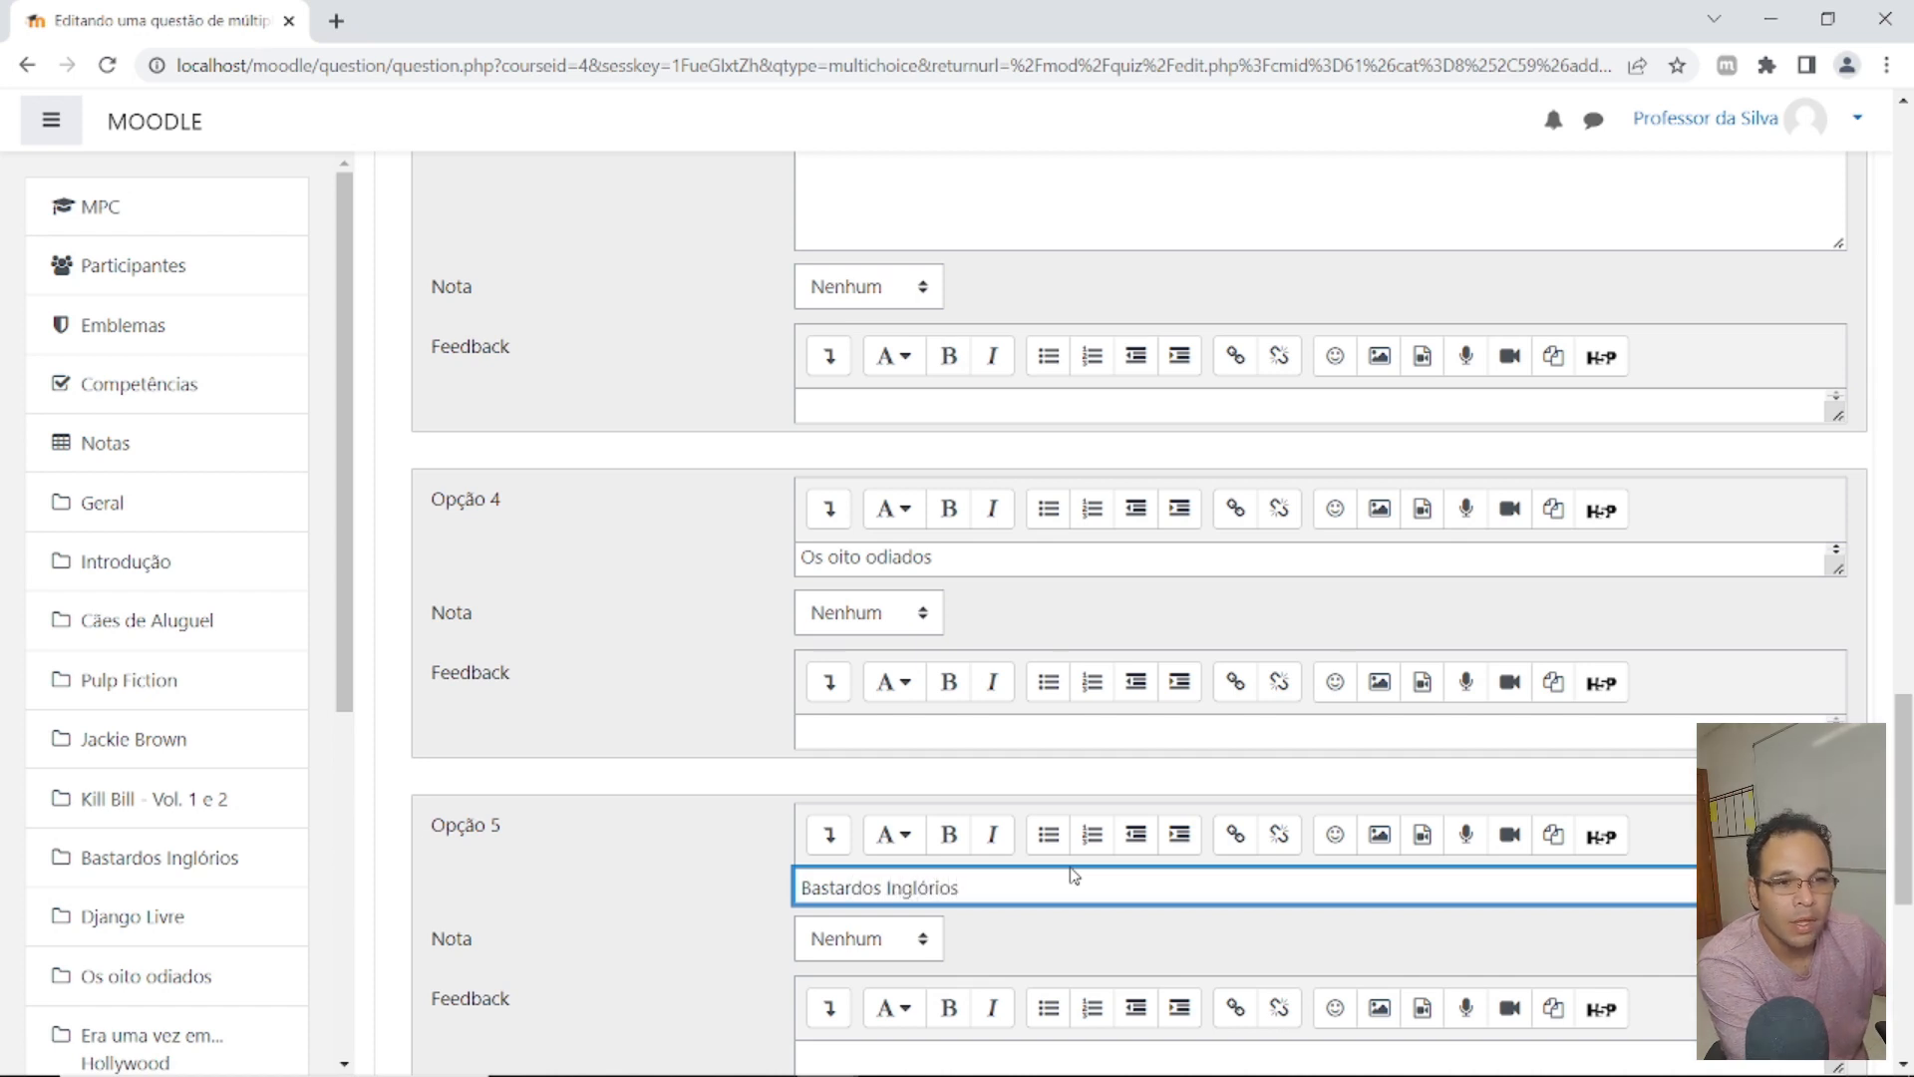
Step: Review the answer options and set the Nota of option 5, Bastardos Inglórios, to 100%
scroll(791, 536, "up", 10)
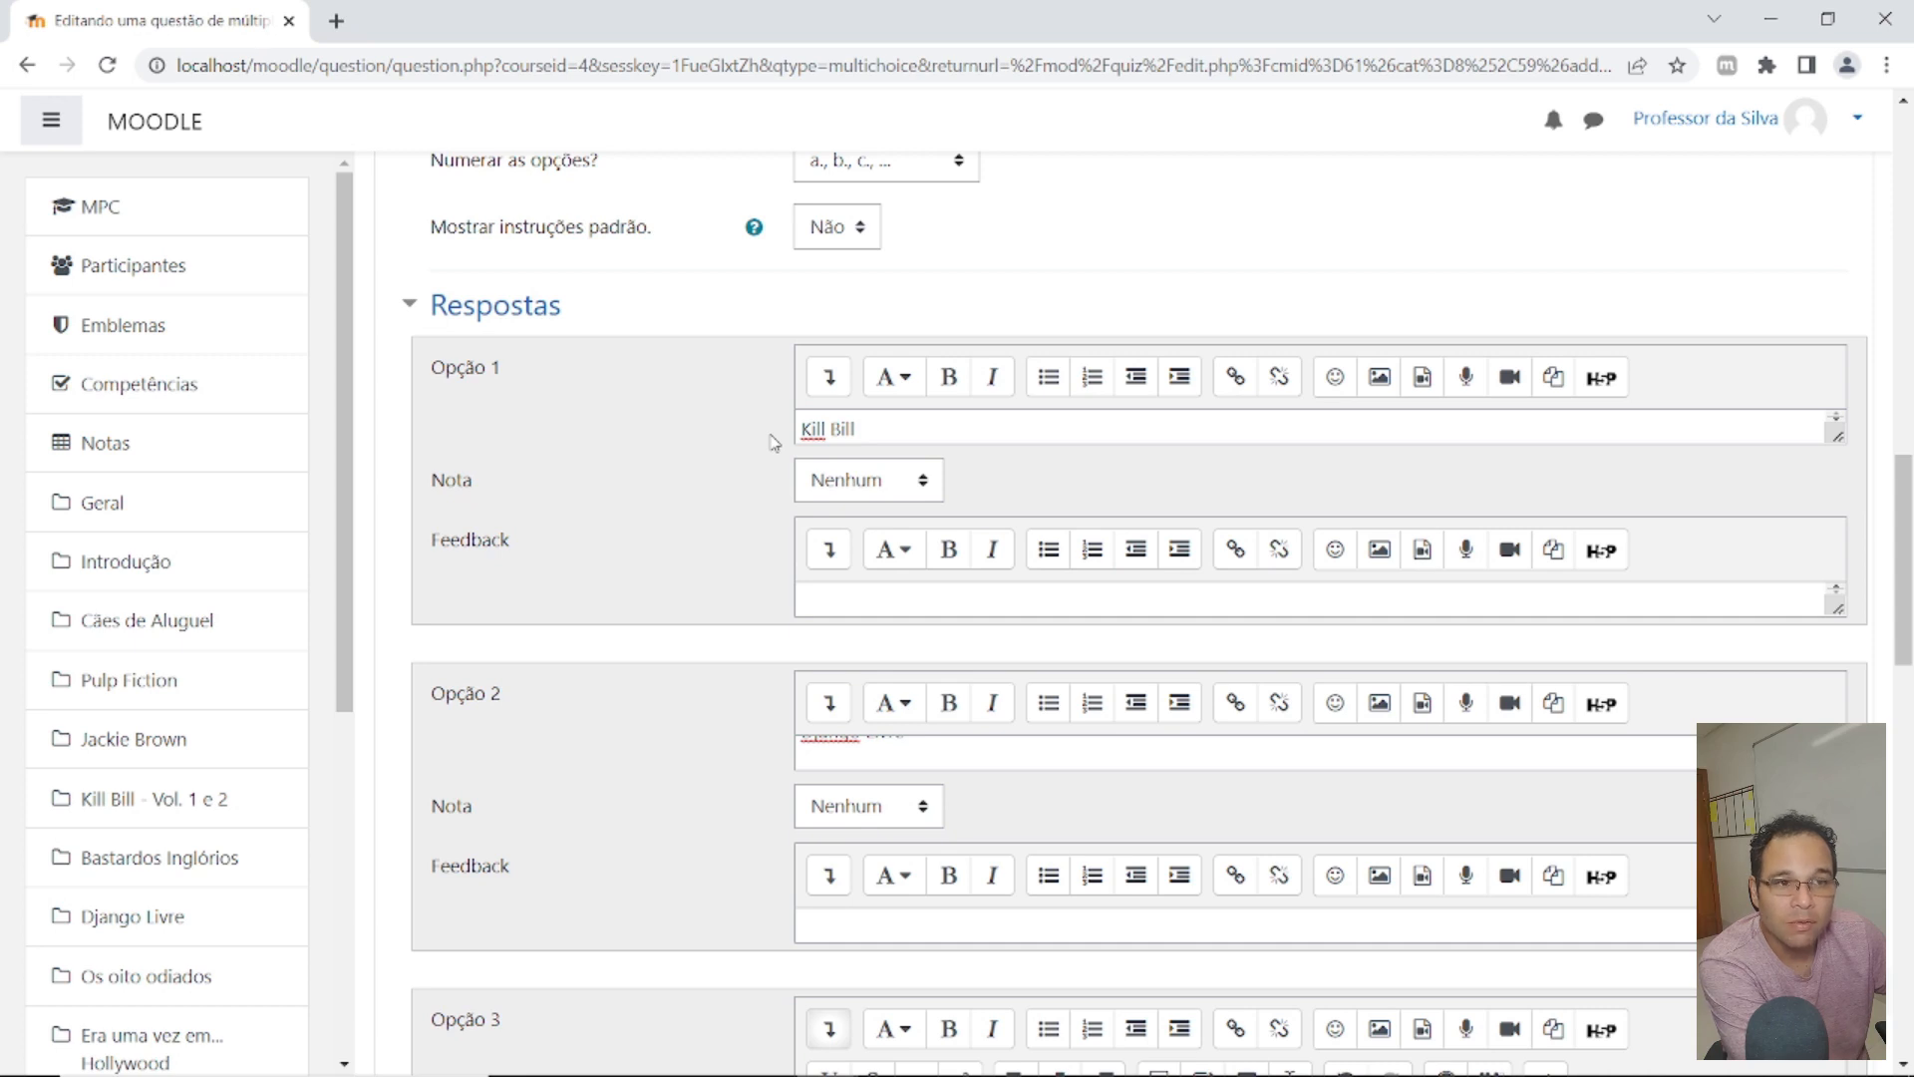
scroll(773, 443, "up", 3)
scroll(781, 670, "down", 5)
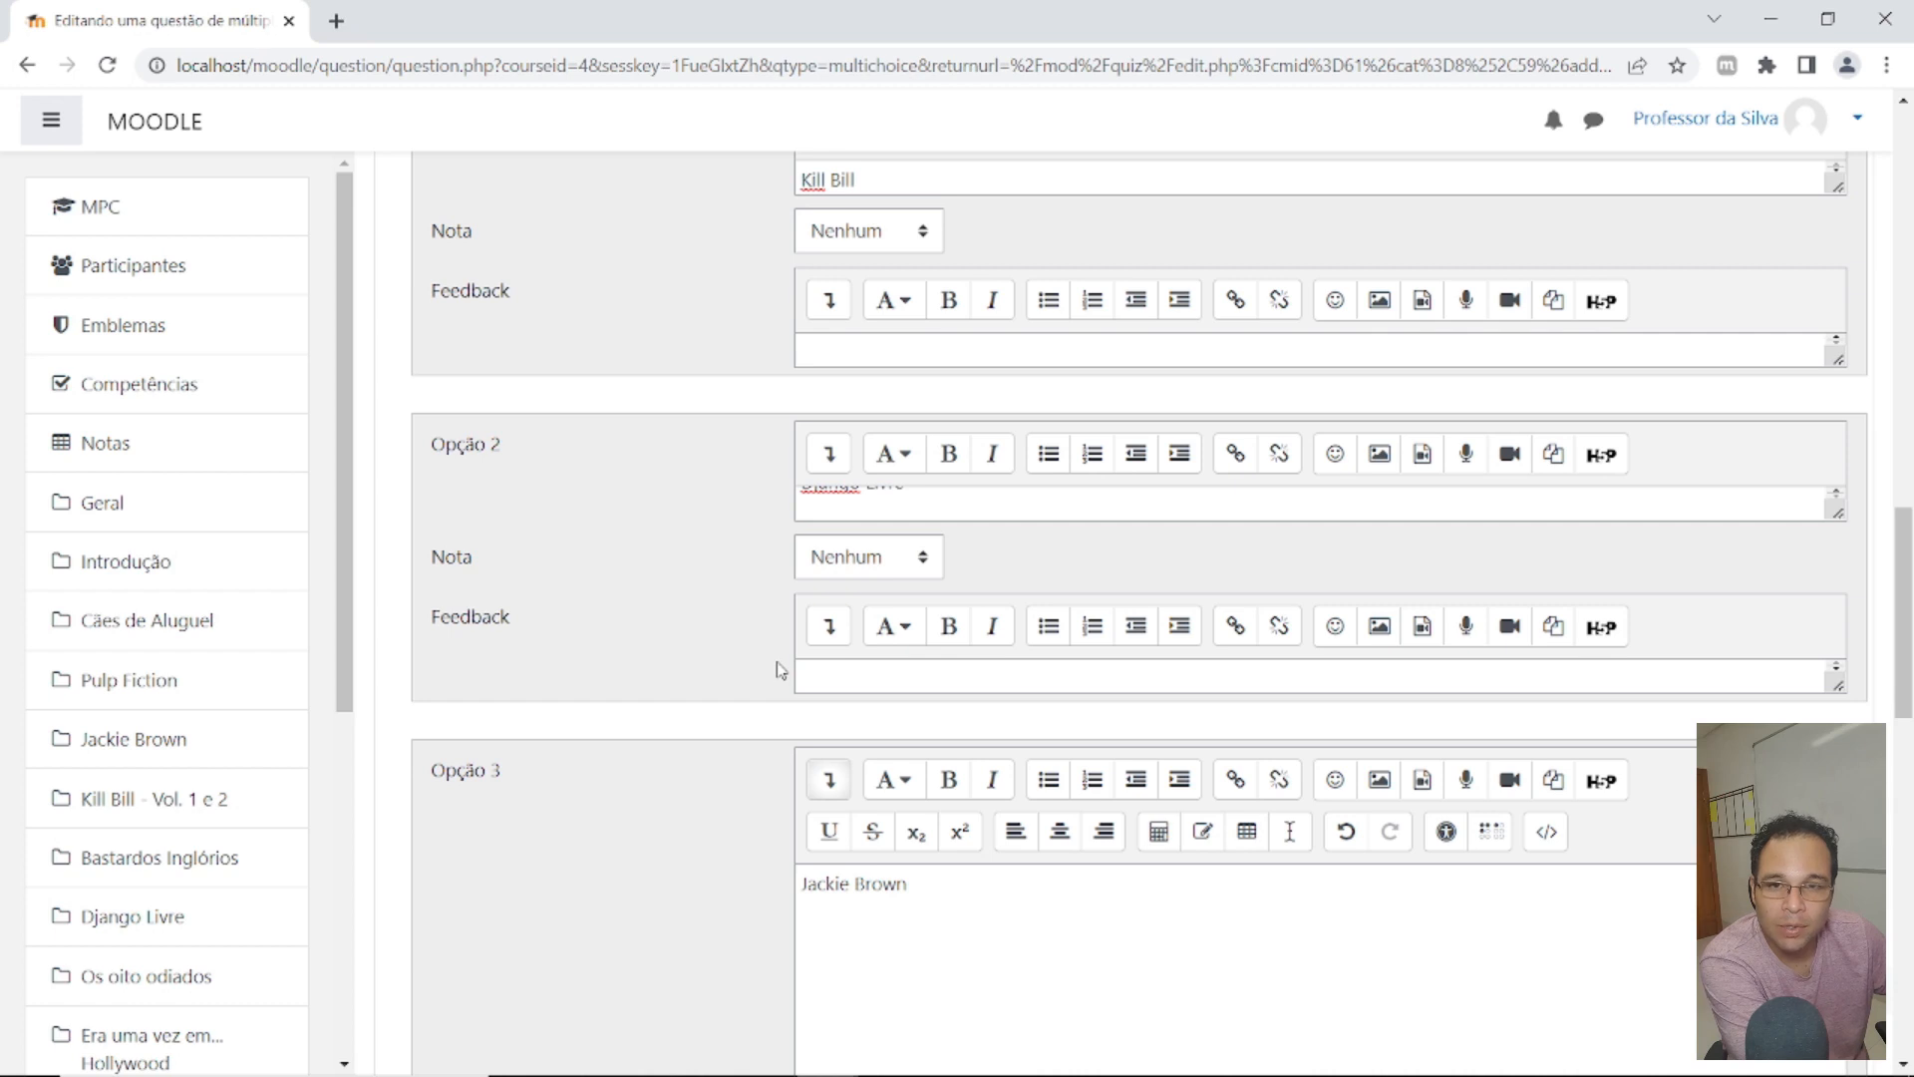
scroll(780, 670, "down", 6)
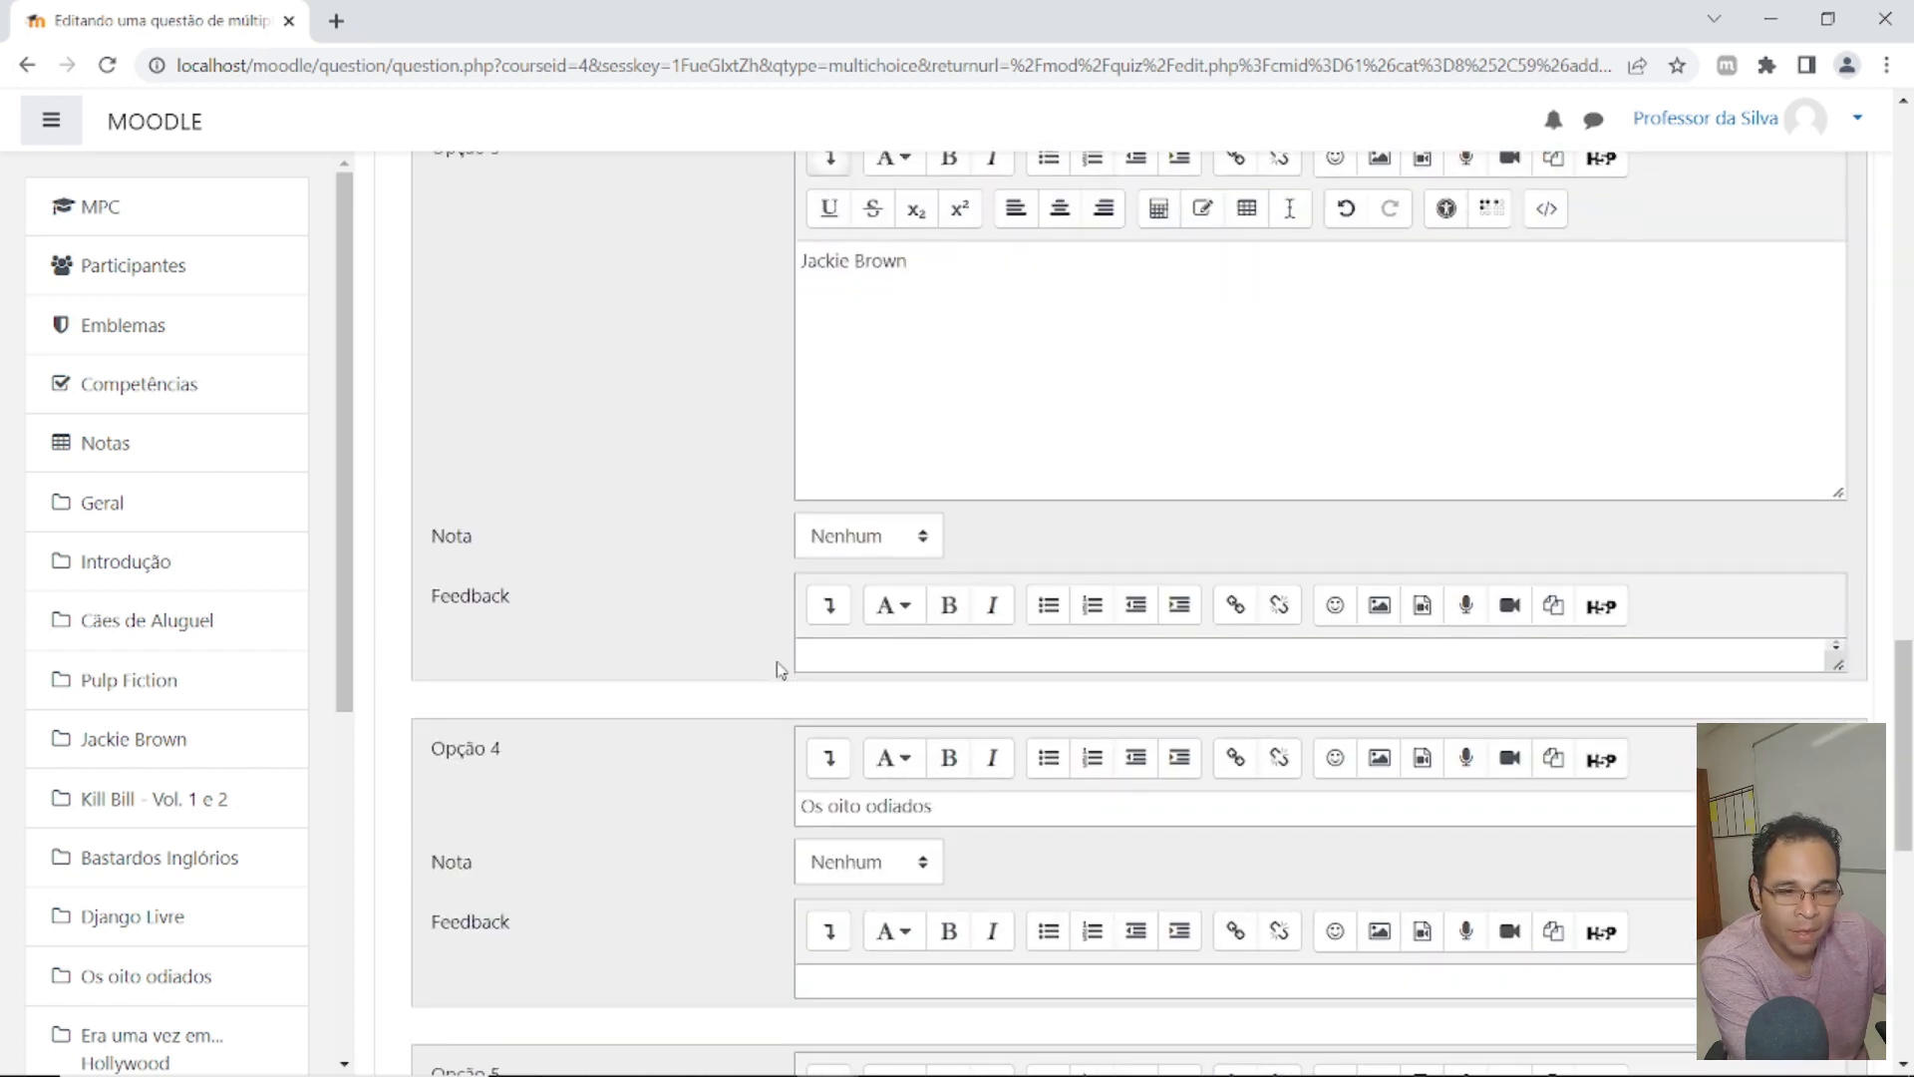
left_click(875, 869)
left_click(877, 865)
left_click(1058, 859)
scroll(997, 857, "down", 4)
scroll(995, 858, "down", 1)
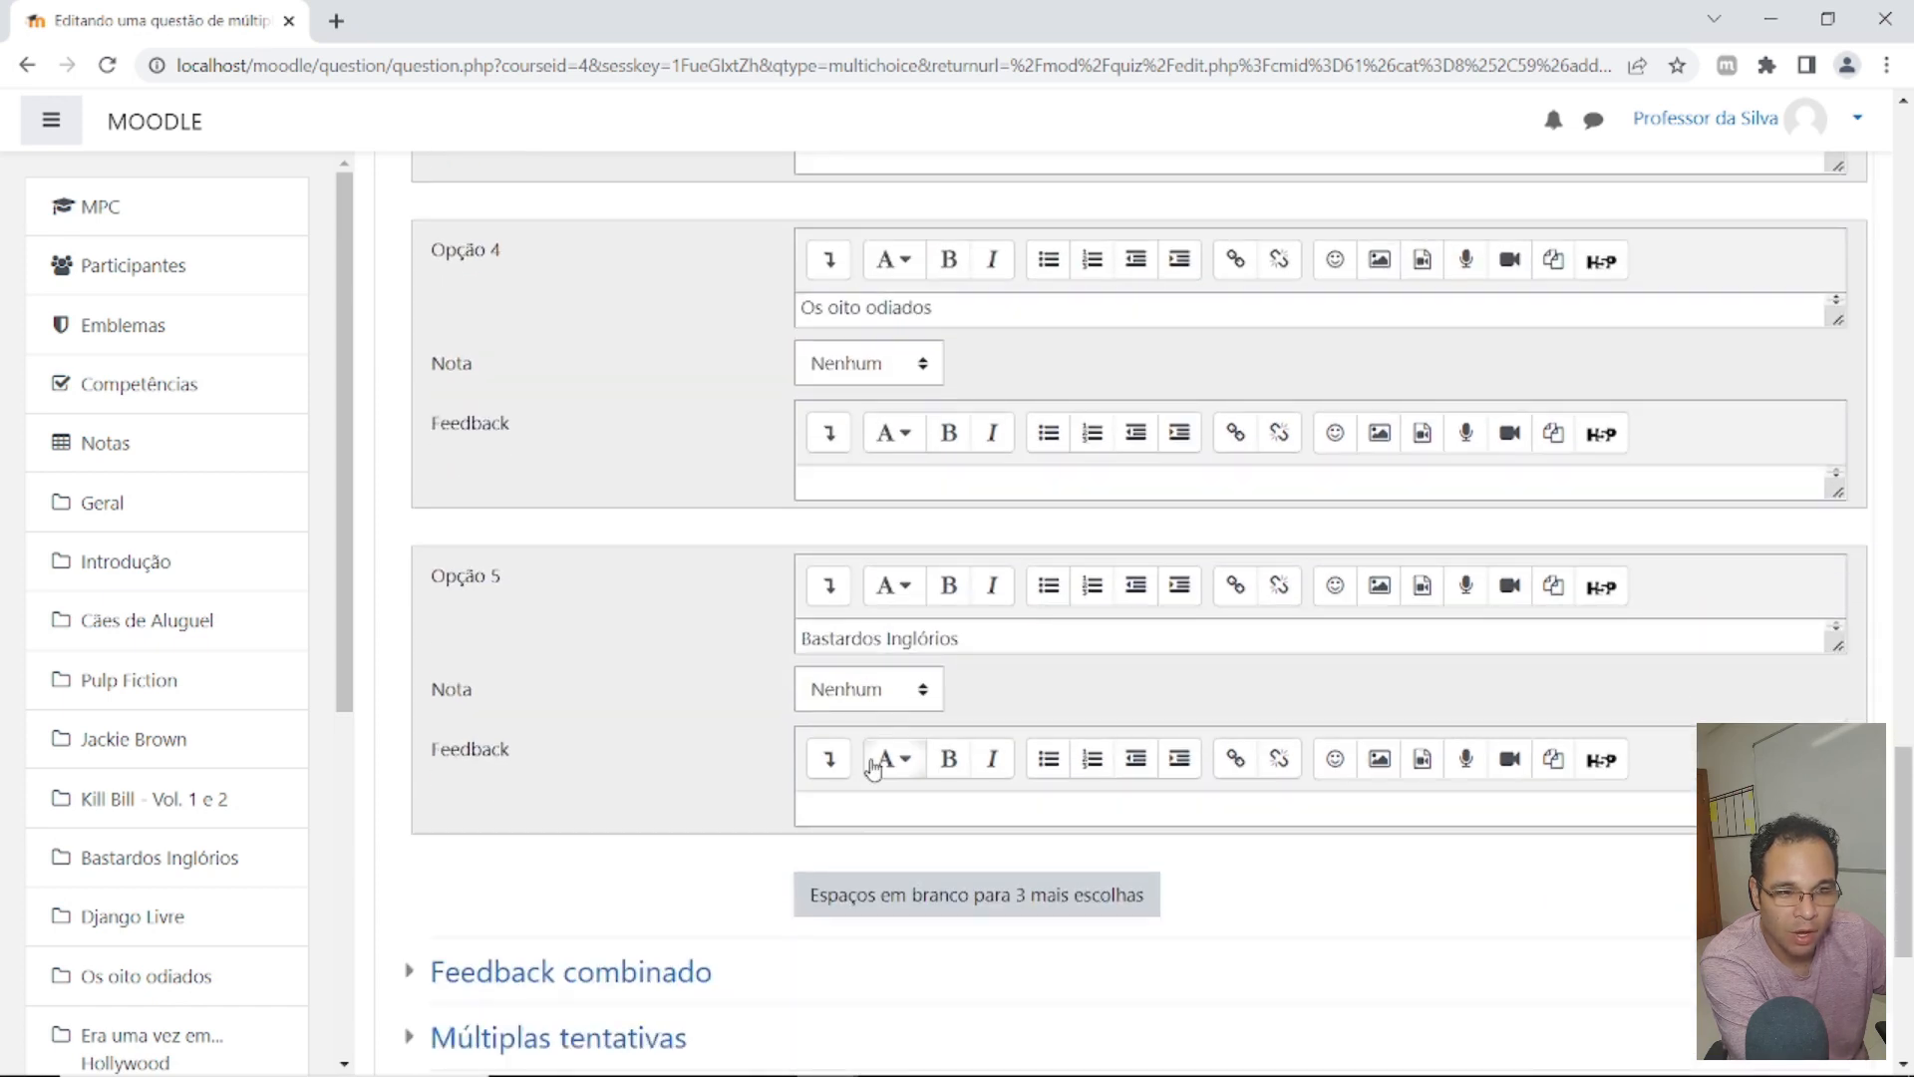
left_click(875, 698)
left_click(888, 173)
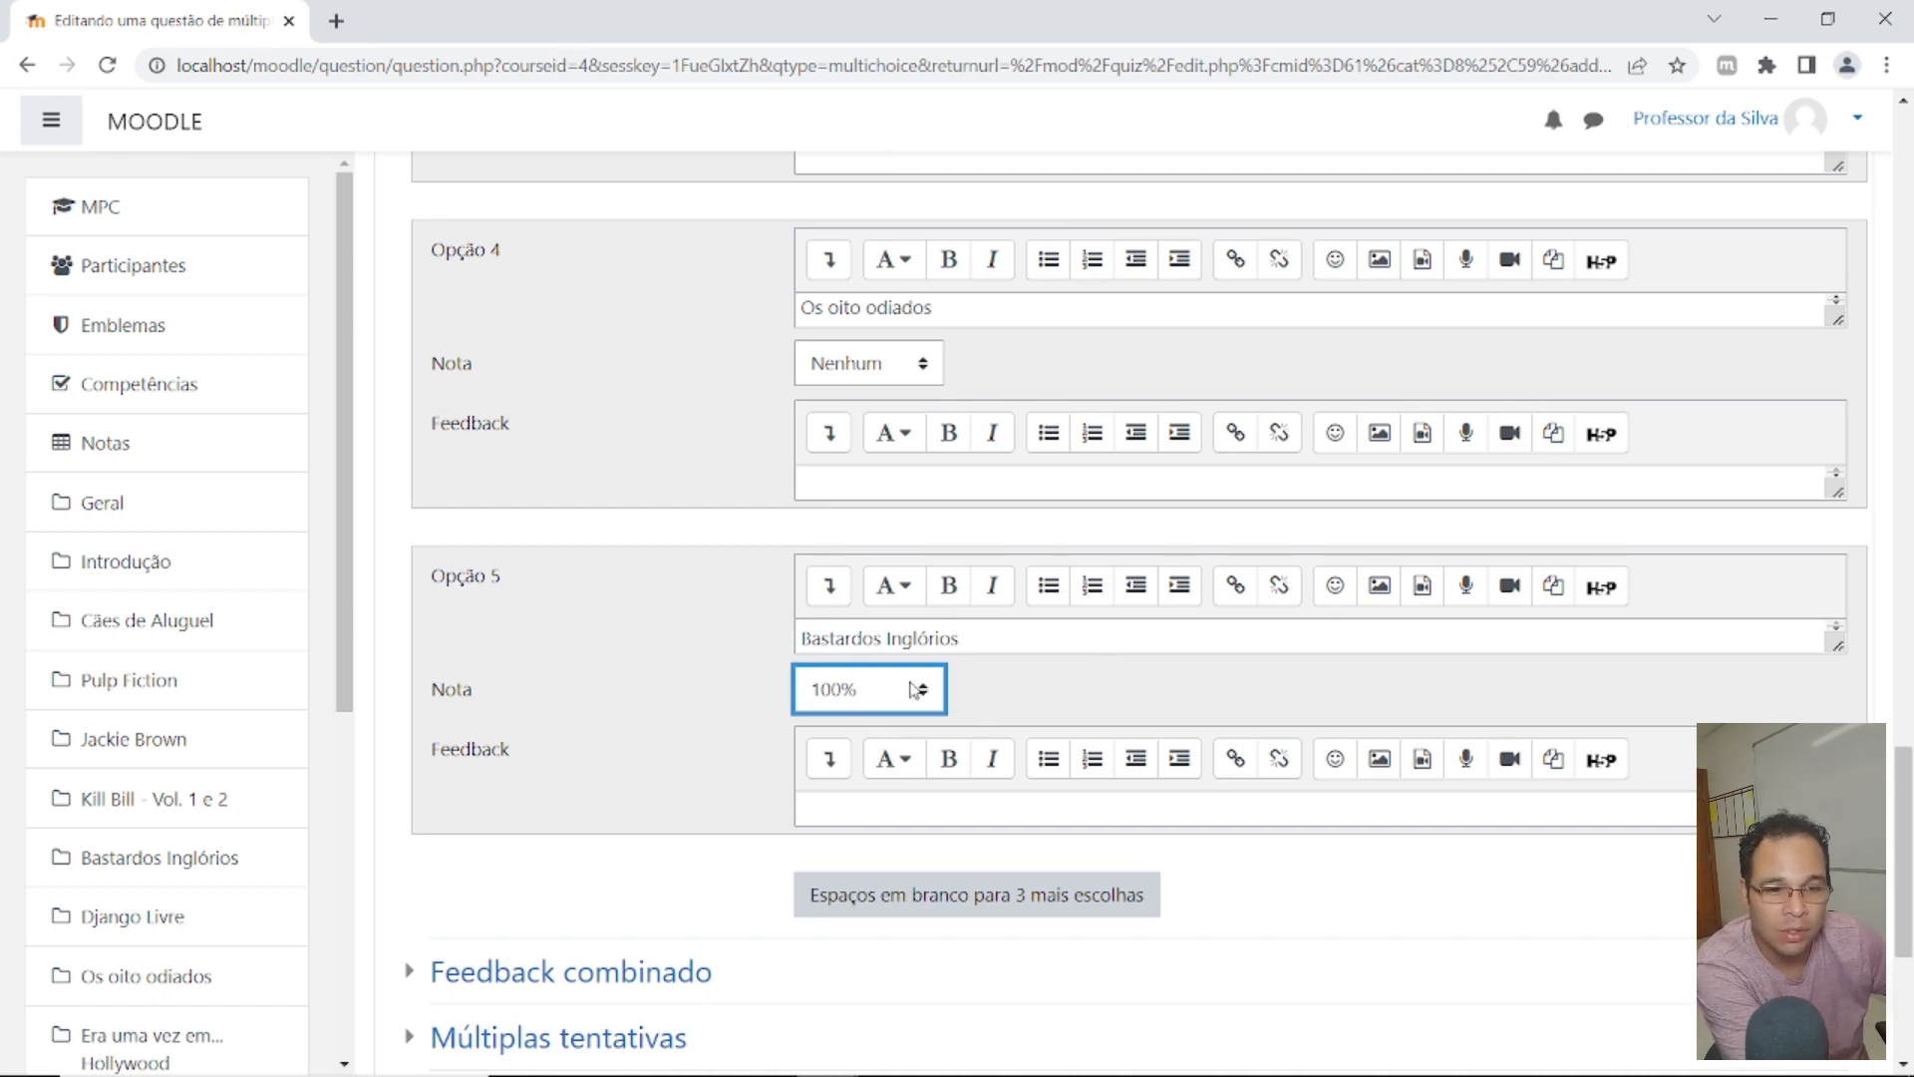
Step: Review the five answer options with their Nota settings, the general answer settings and the collapsed sections at the end of the form
scroll(911, 758, "up", 4)
scroll(913, 712, "down", 1)
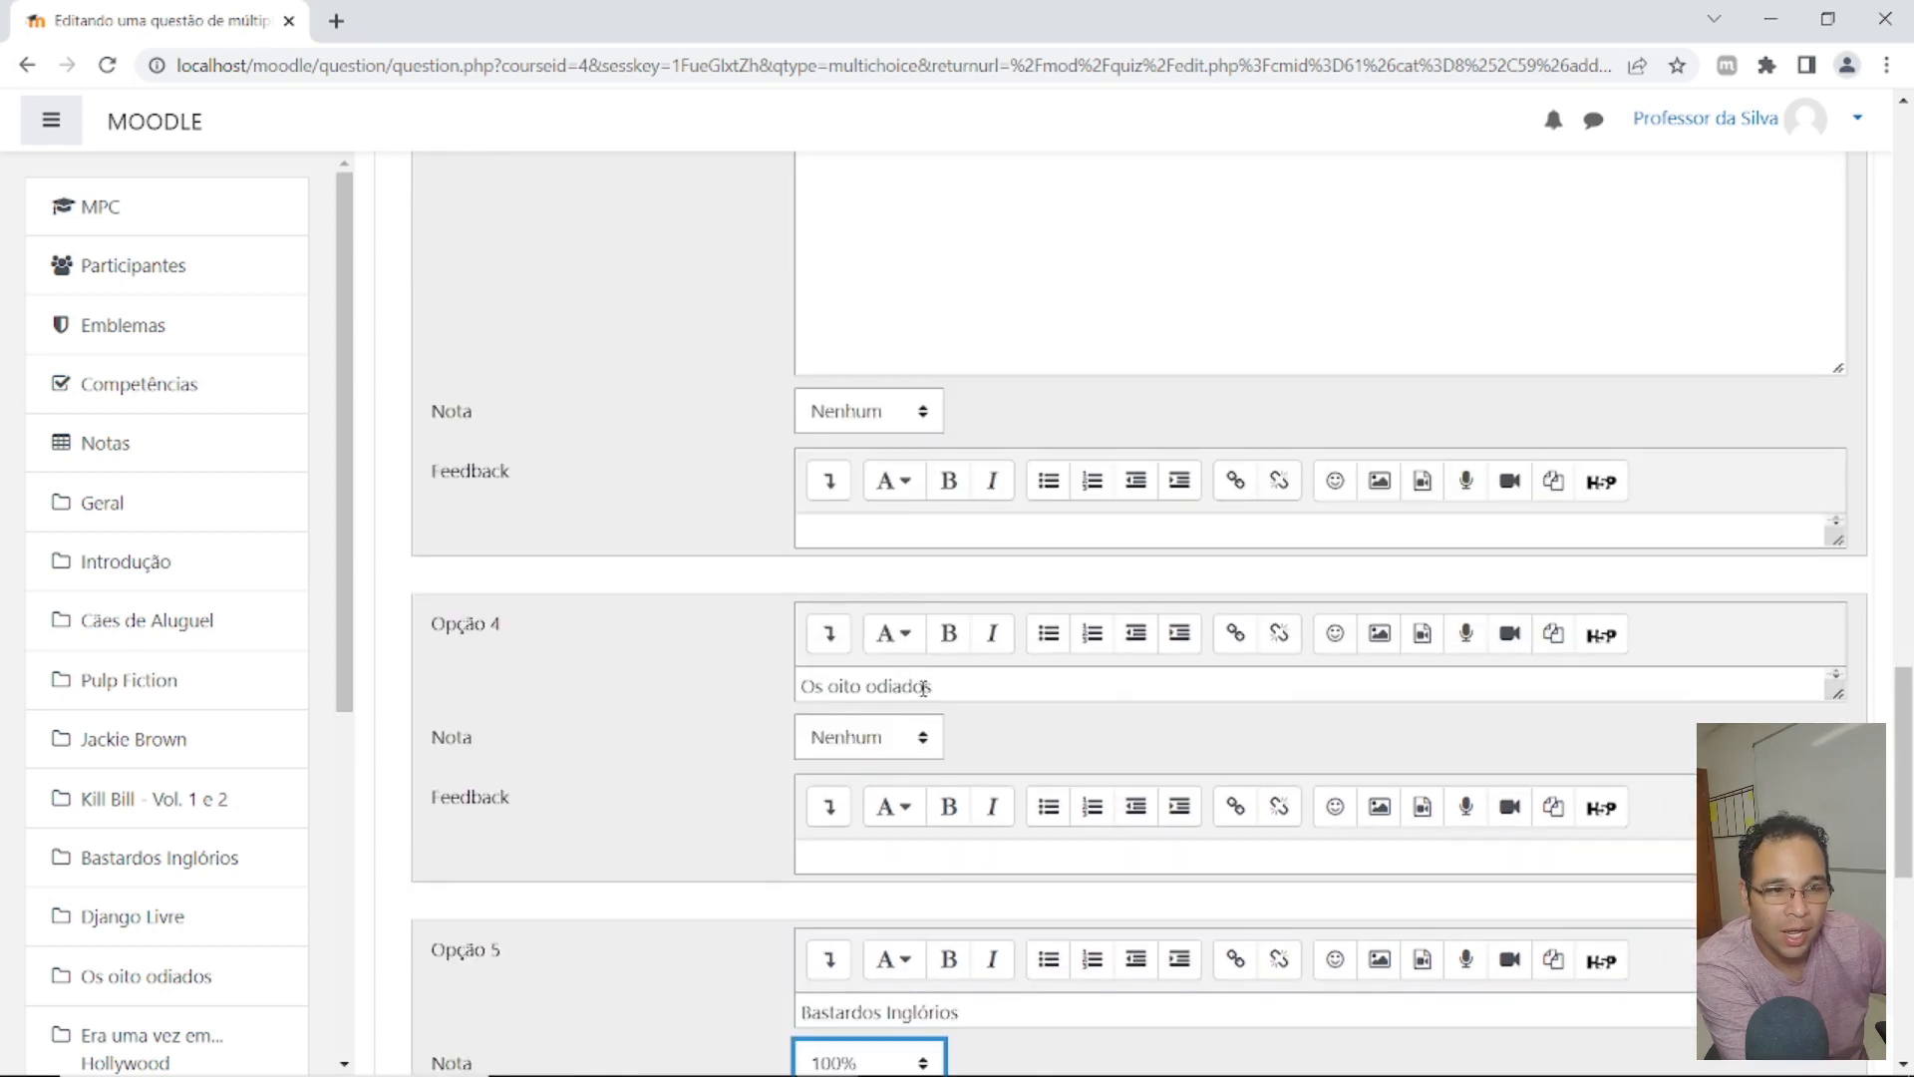
scroll(918, 684, "up", 5)
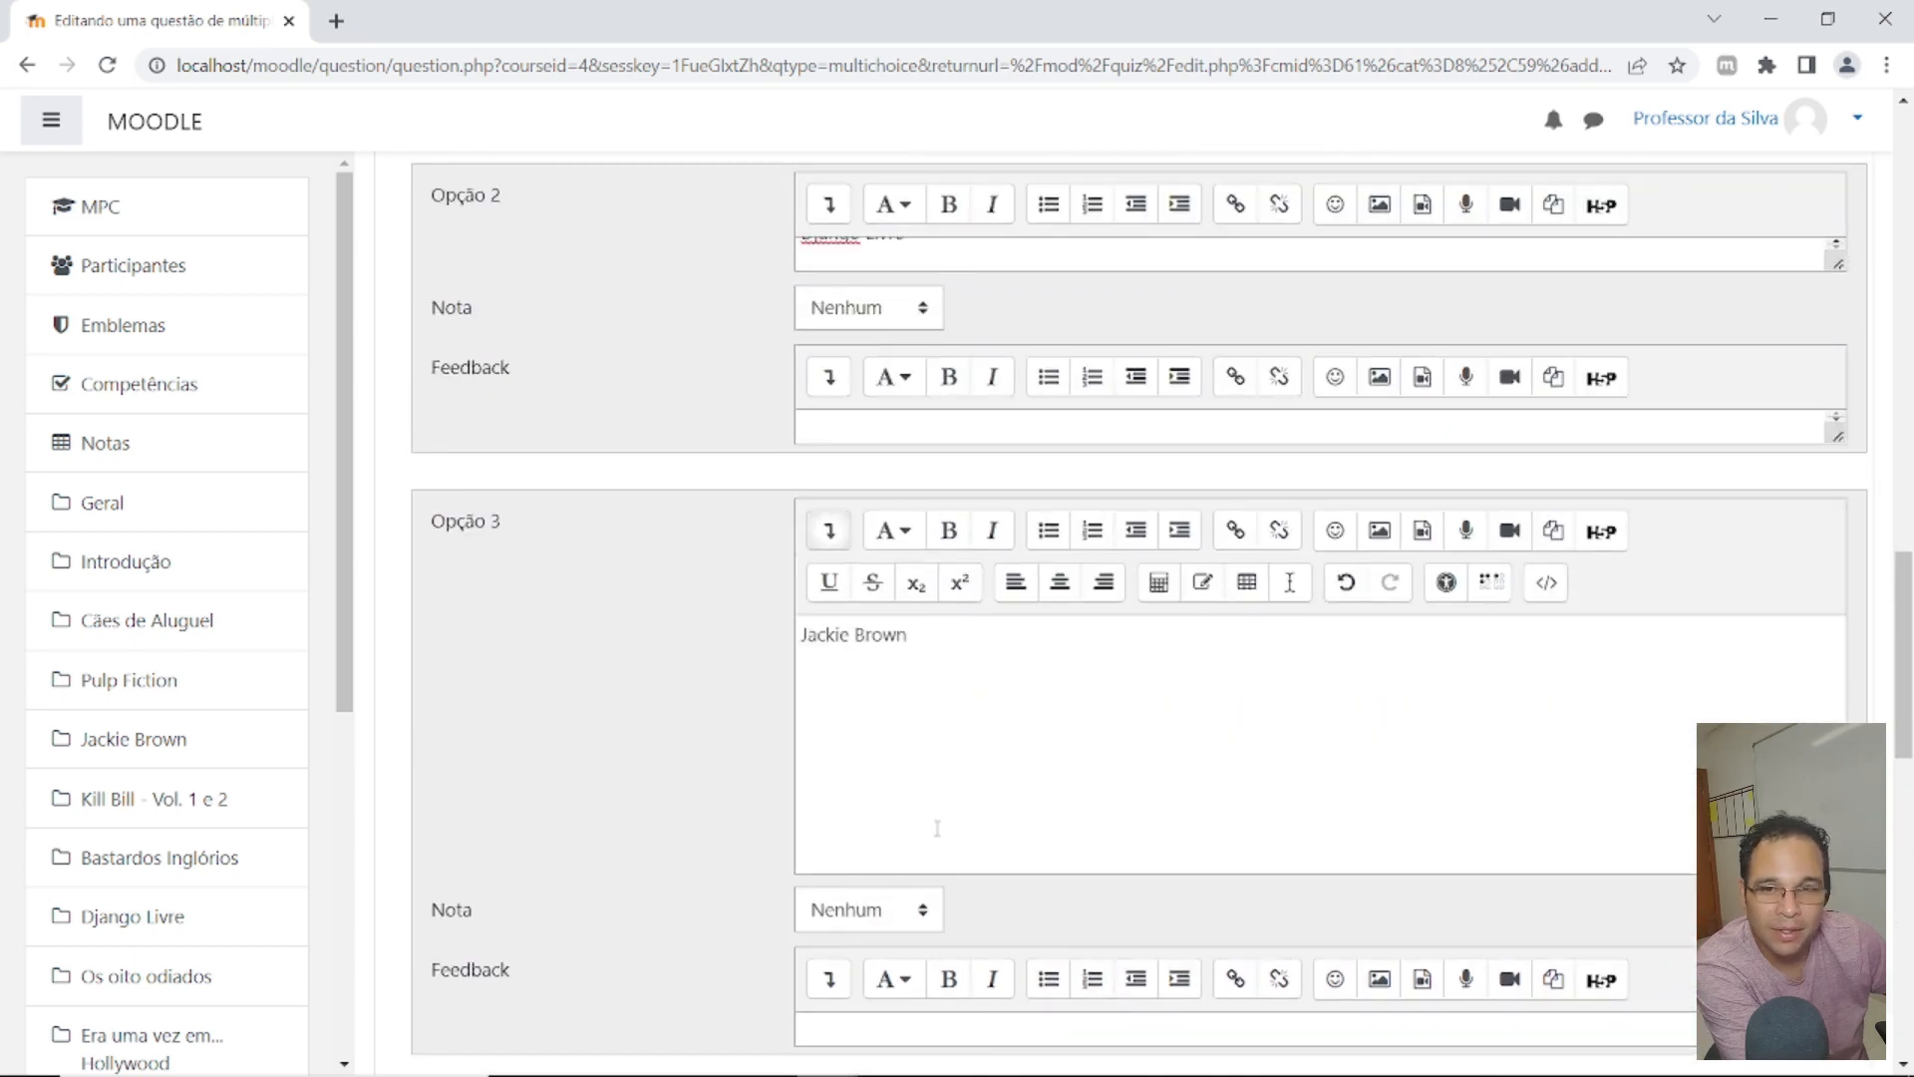
scroll(935, 823, "up", 9)
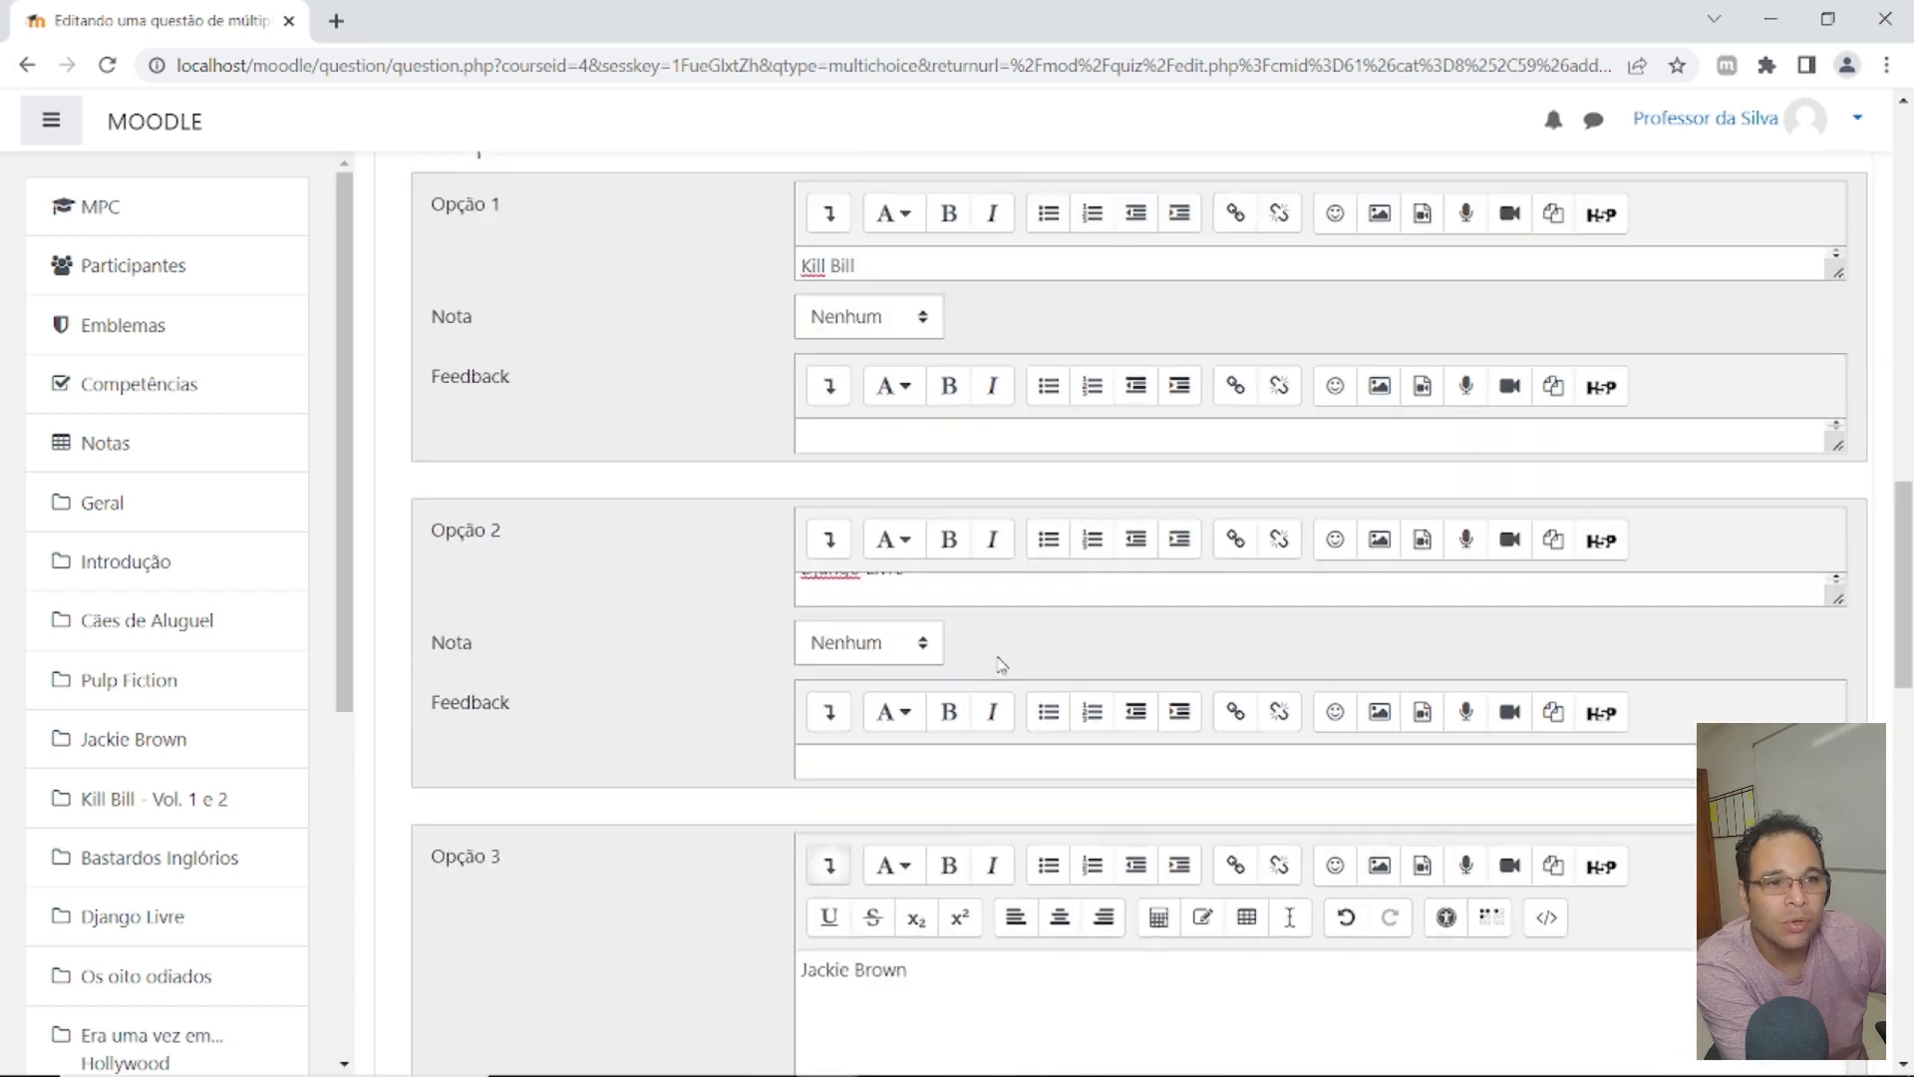
scroll(997, 664, "up", 1)
scroll(996, 663, "down", 3)
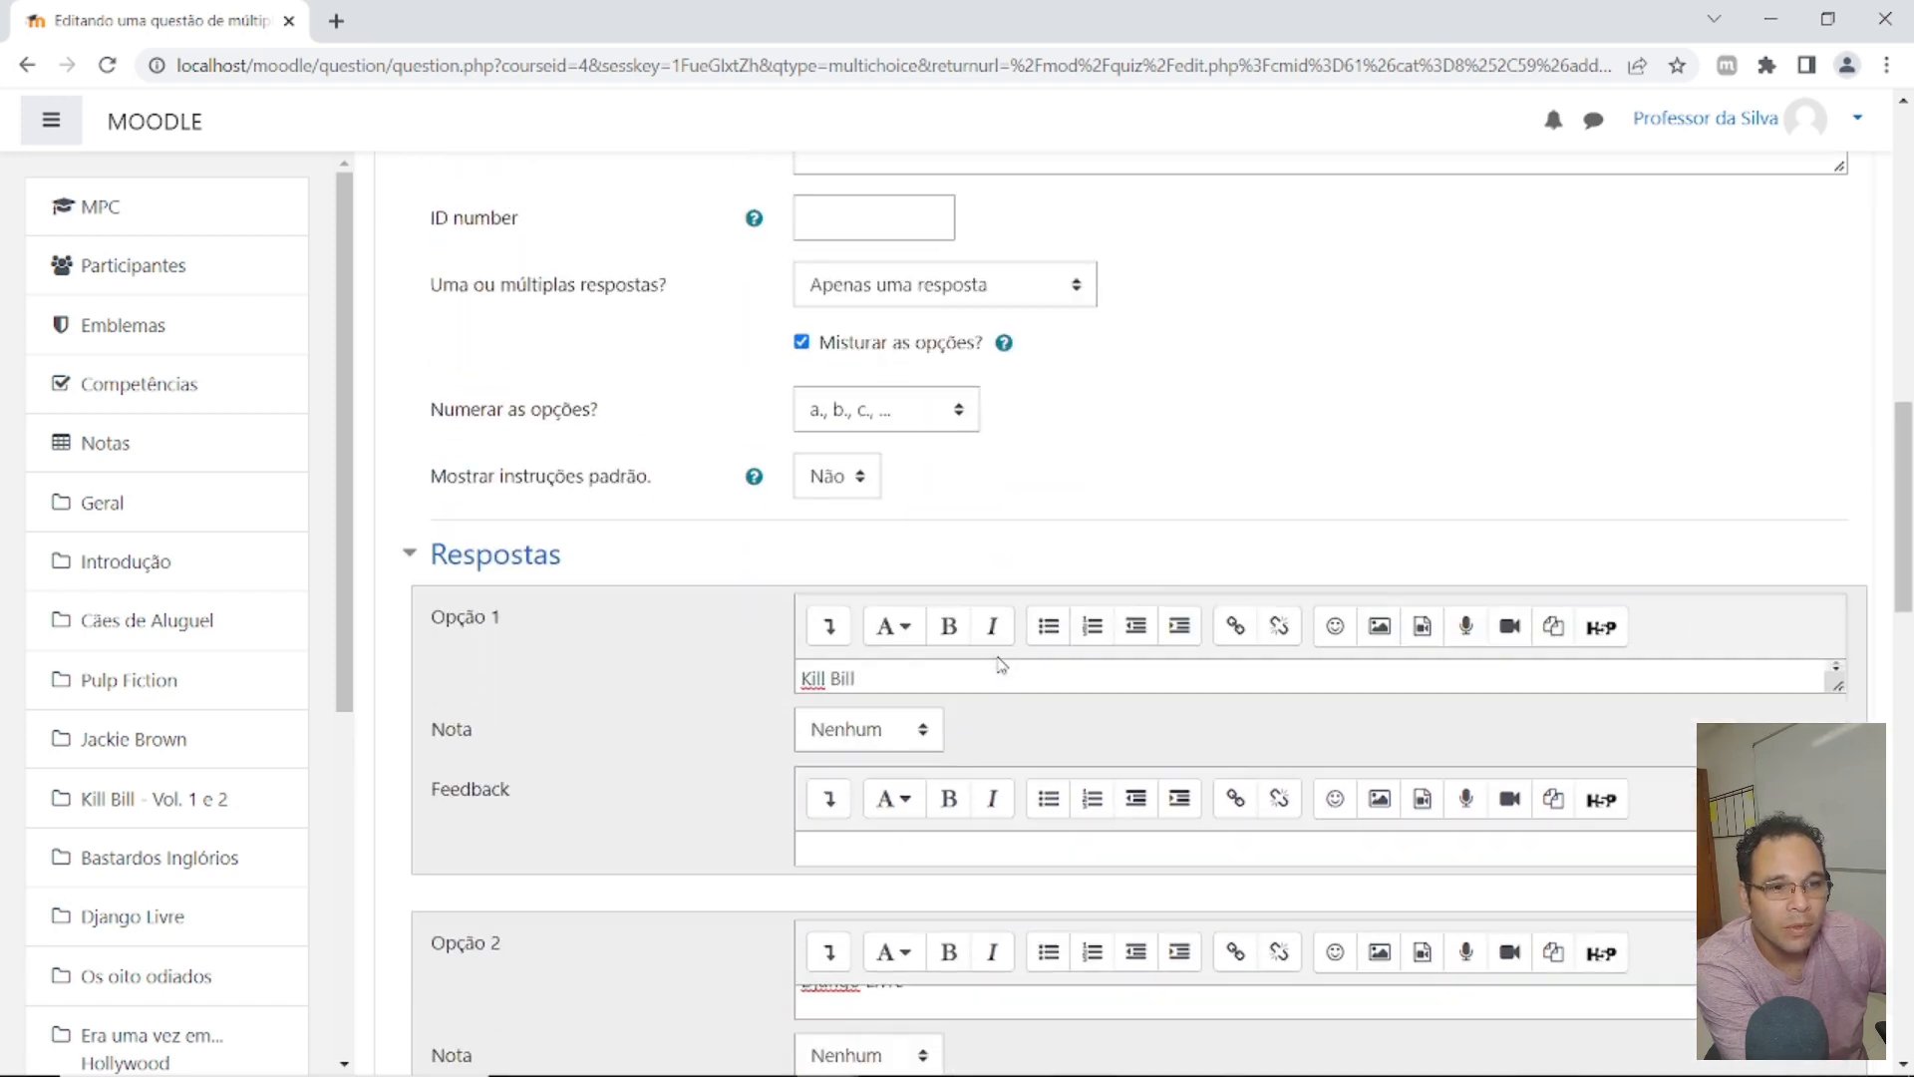
scroll(897, 638, "down", 5)
scroll(906, 663, "down", 15)
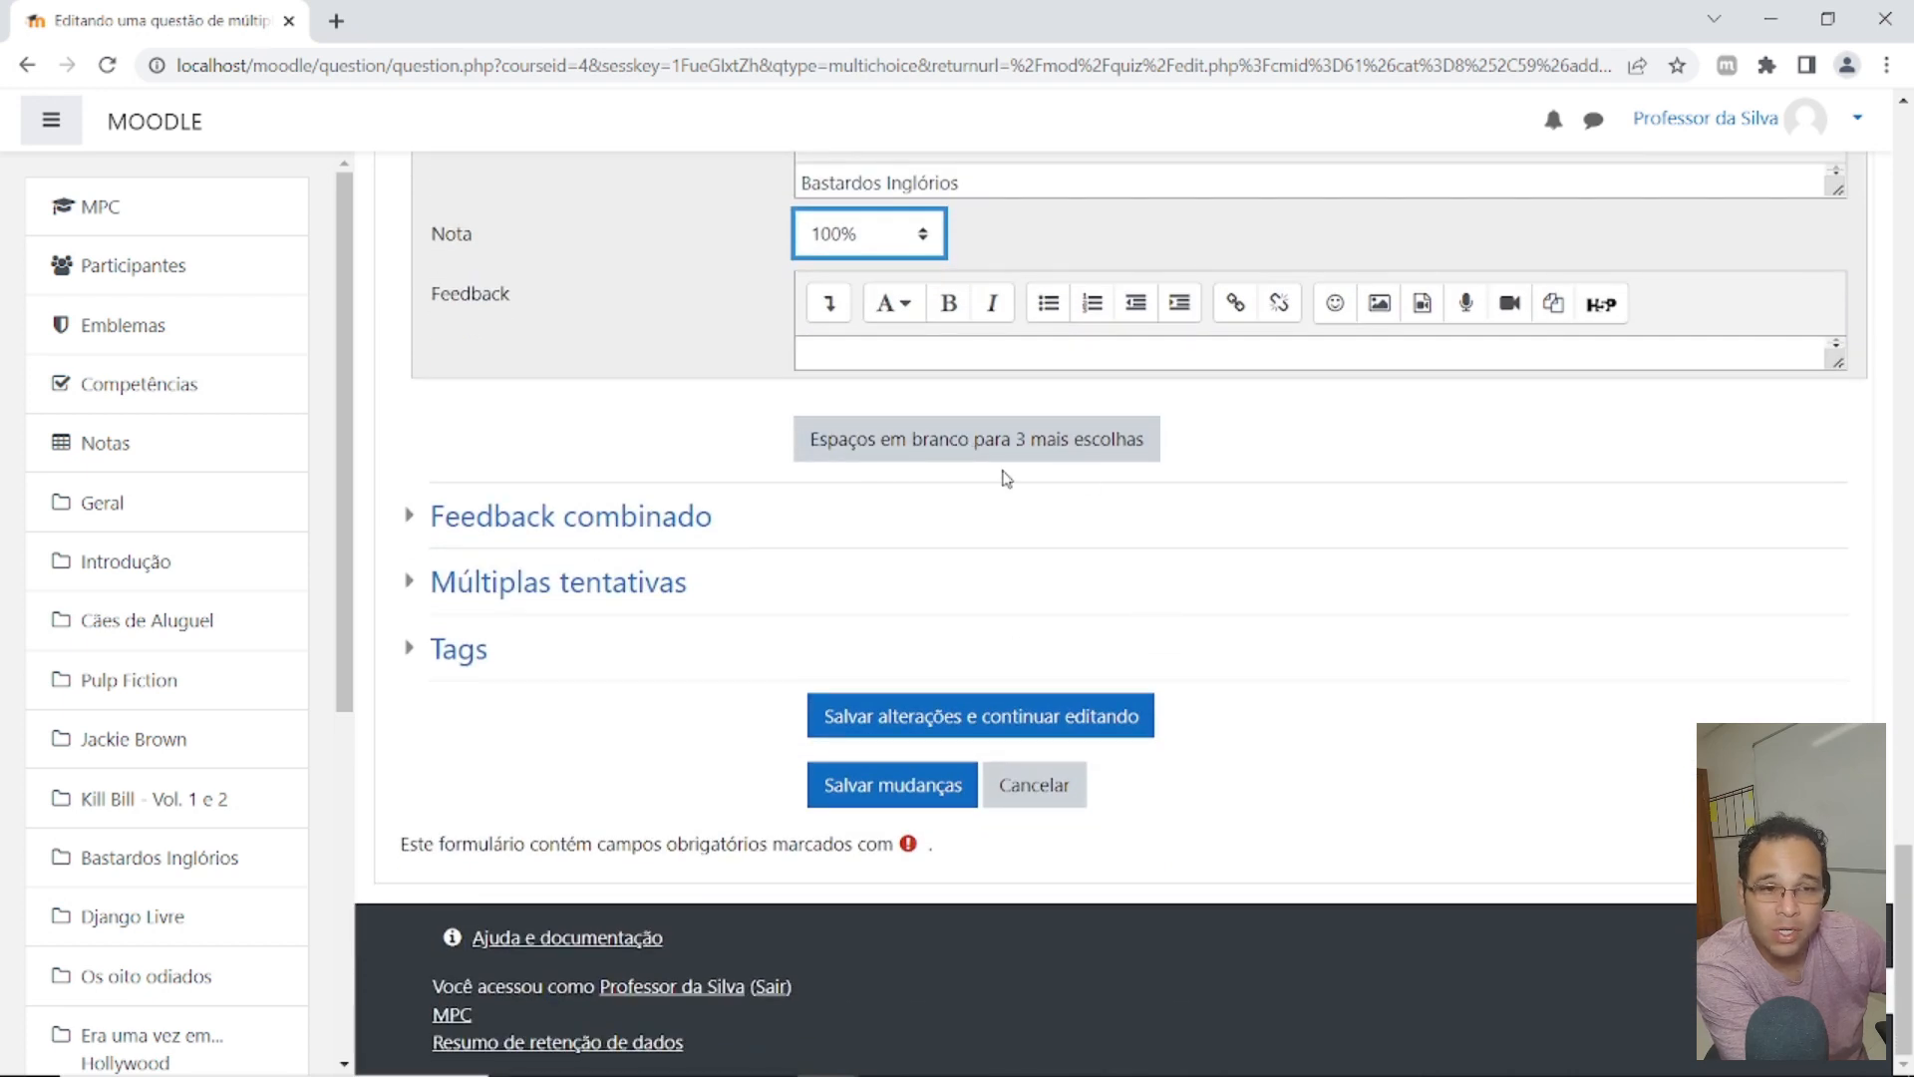
Step: Expand all sections of the multiple-choice question form
scroll(1337, 786, "up", 17)
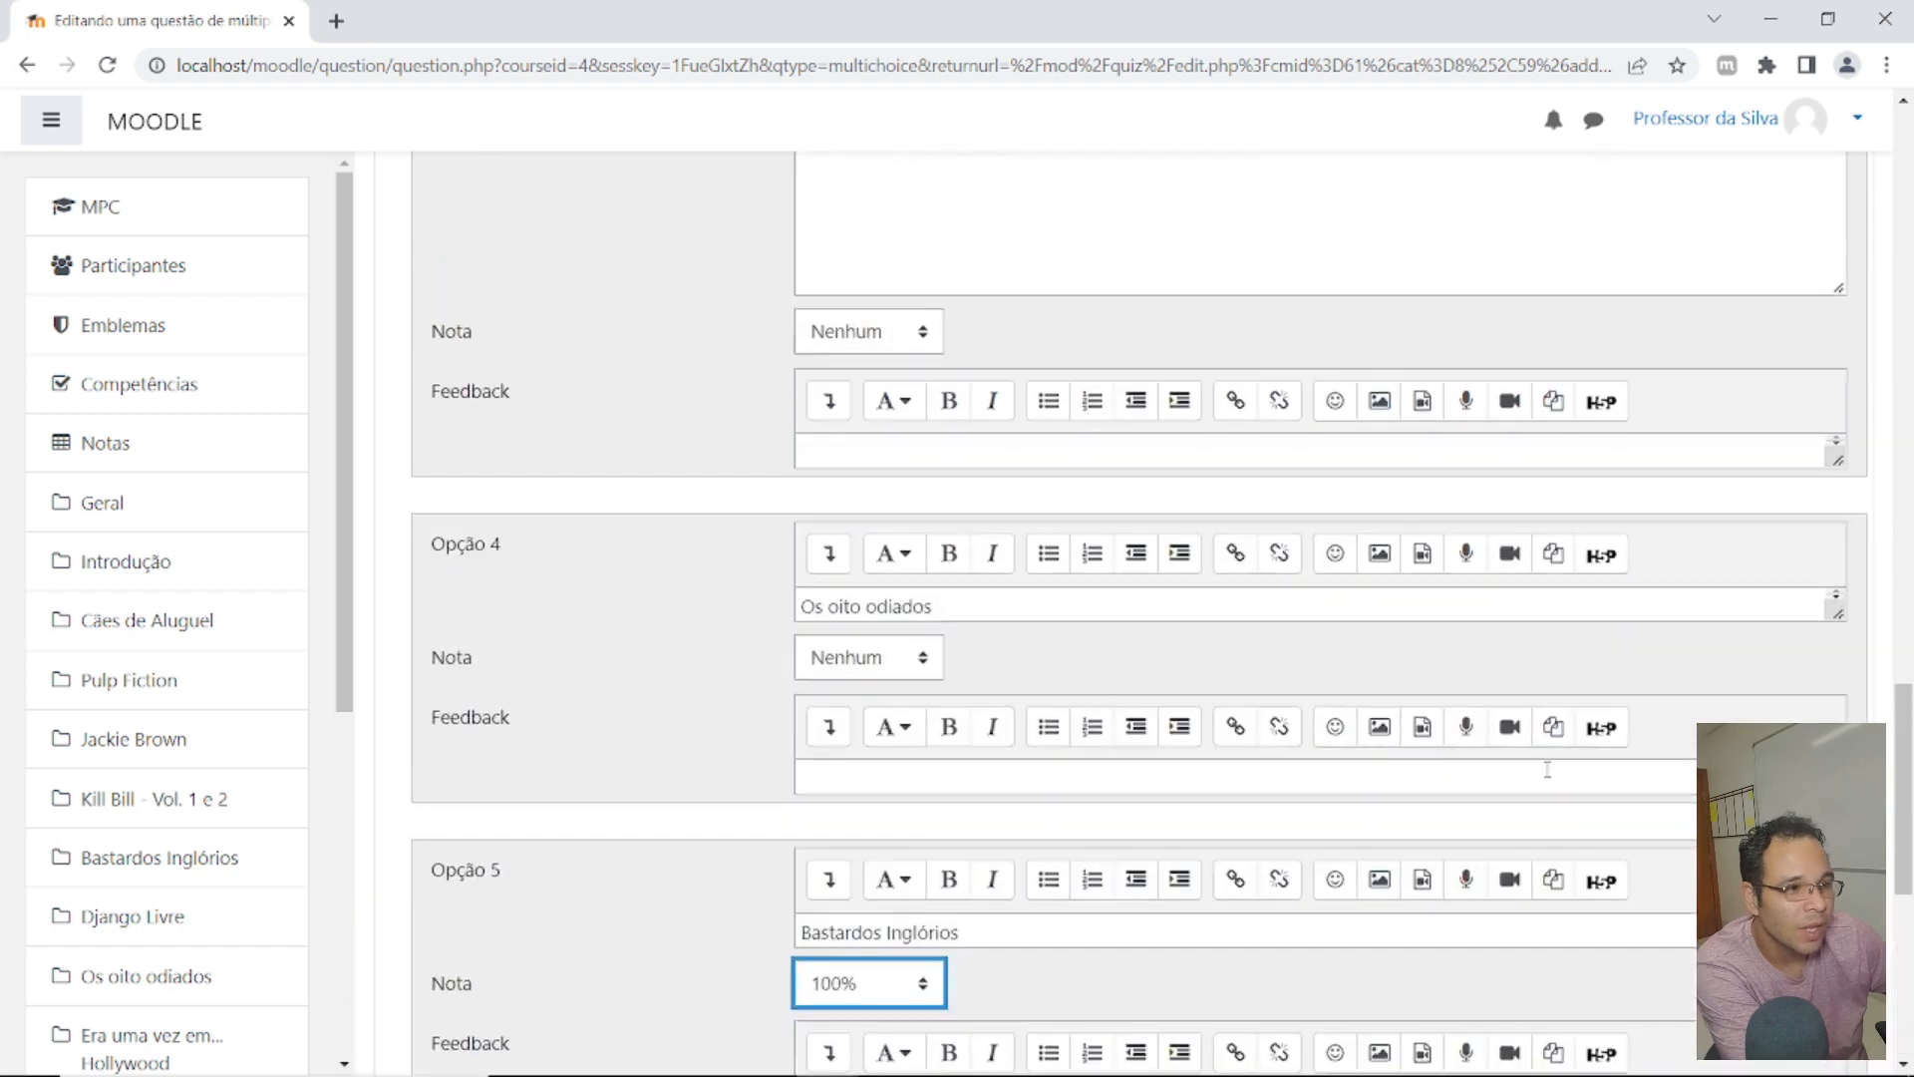
scroll(1761, 461, "up", 20)
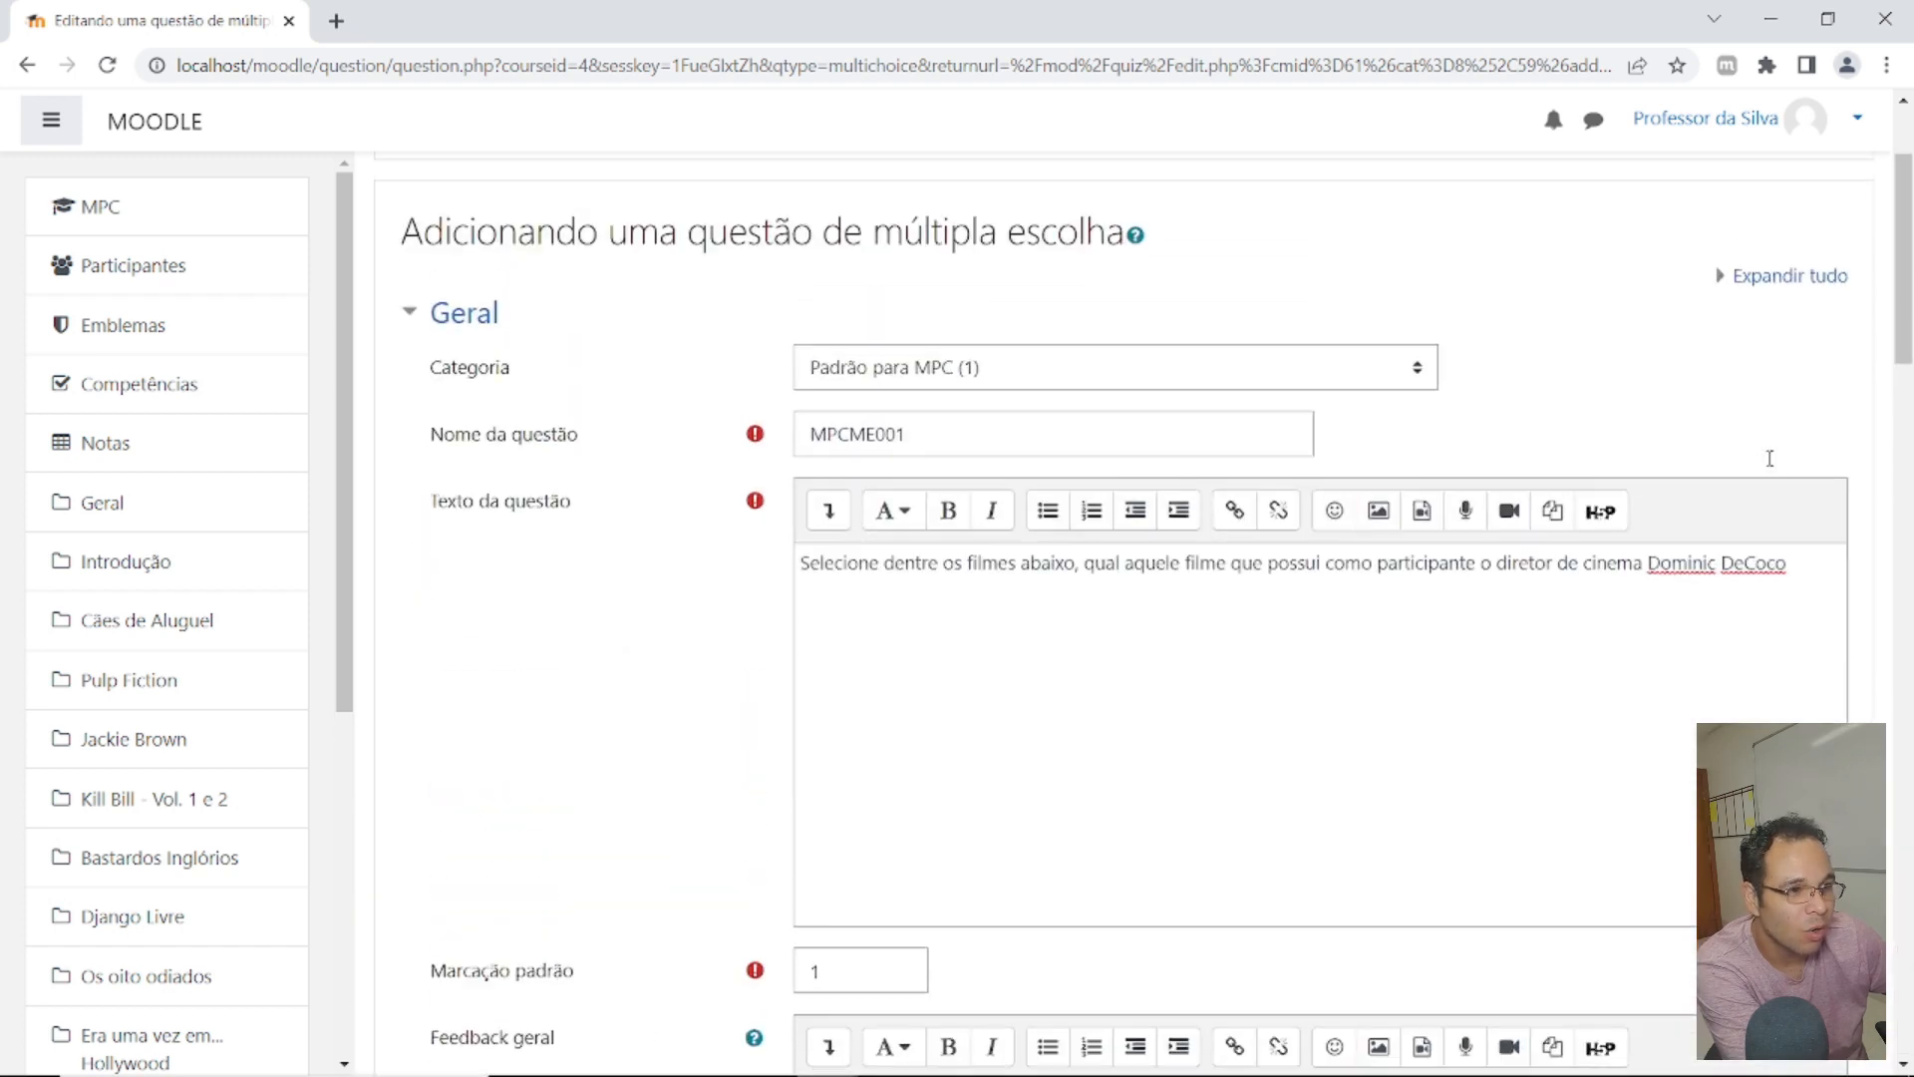
left_click(1772, 482)
scroll(581, 897, "down", 18)
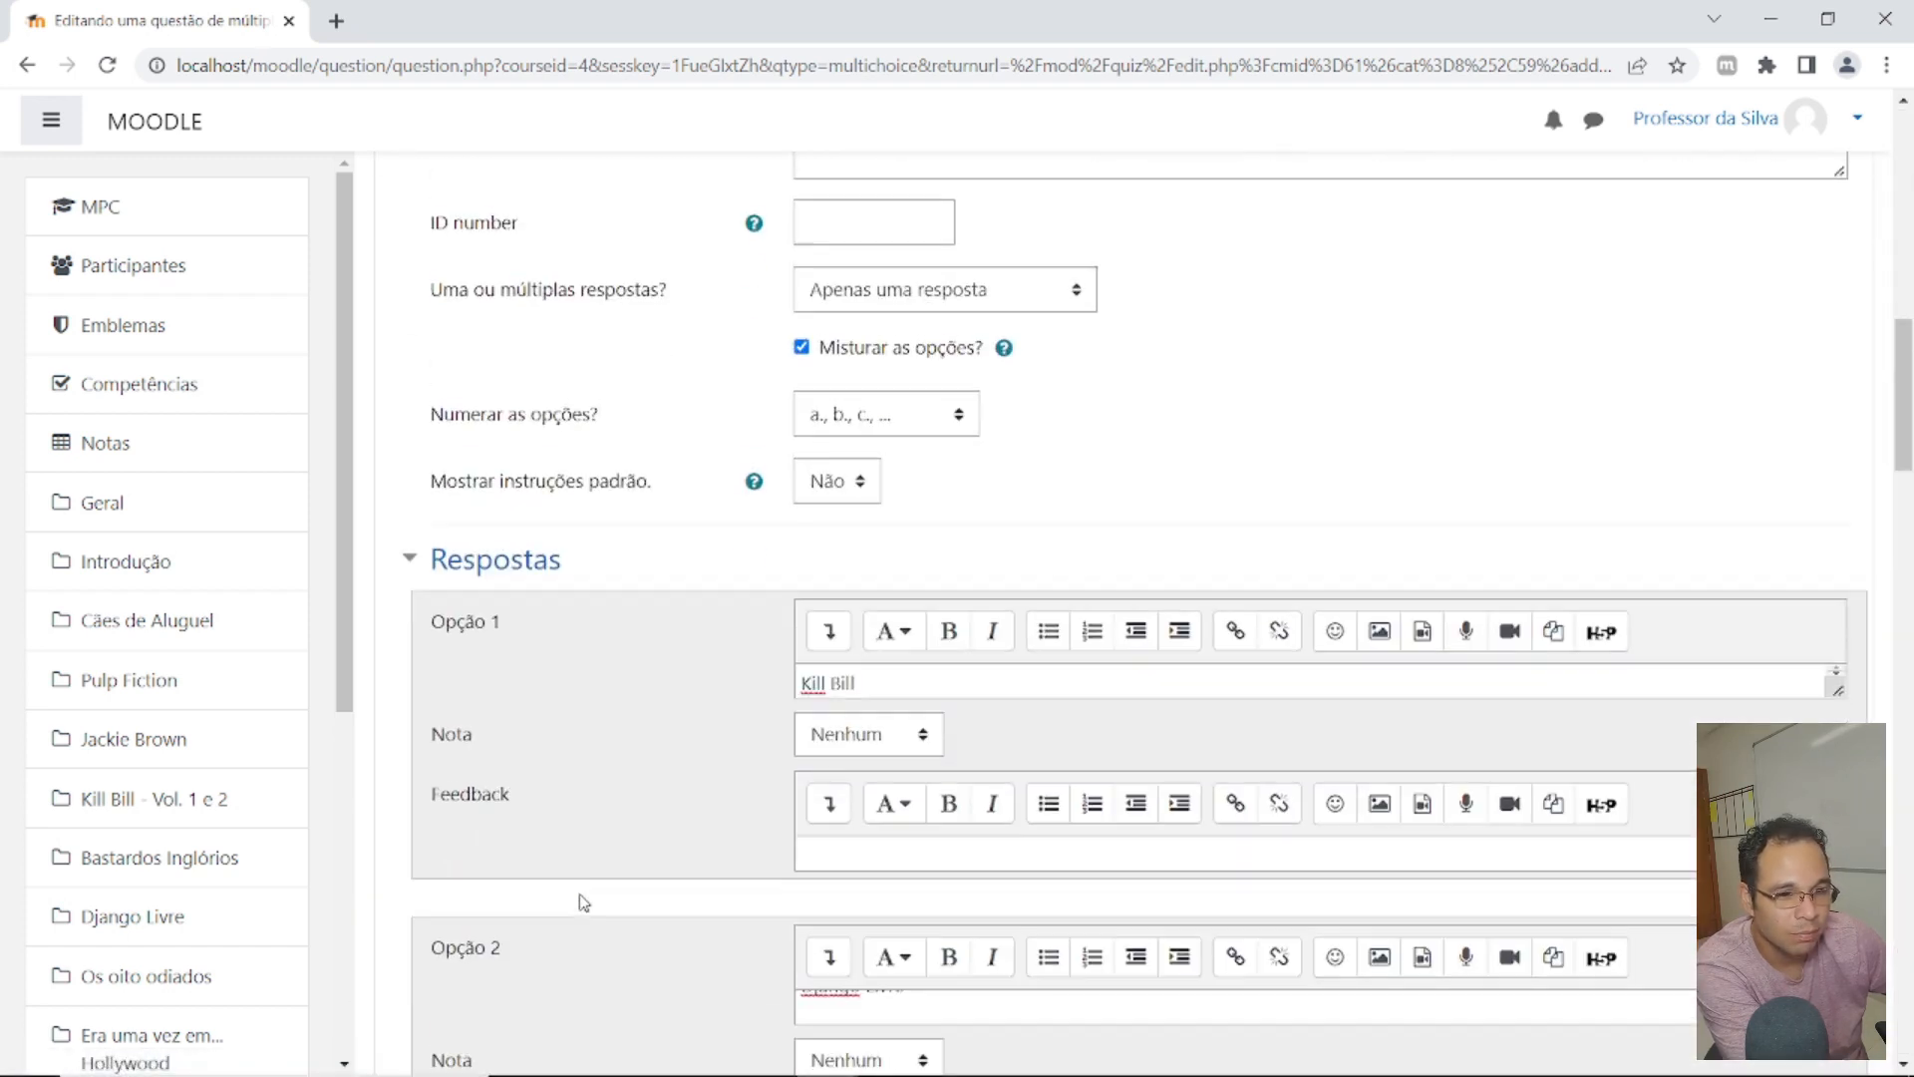
scroll(584, 897, "up", 15)
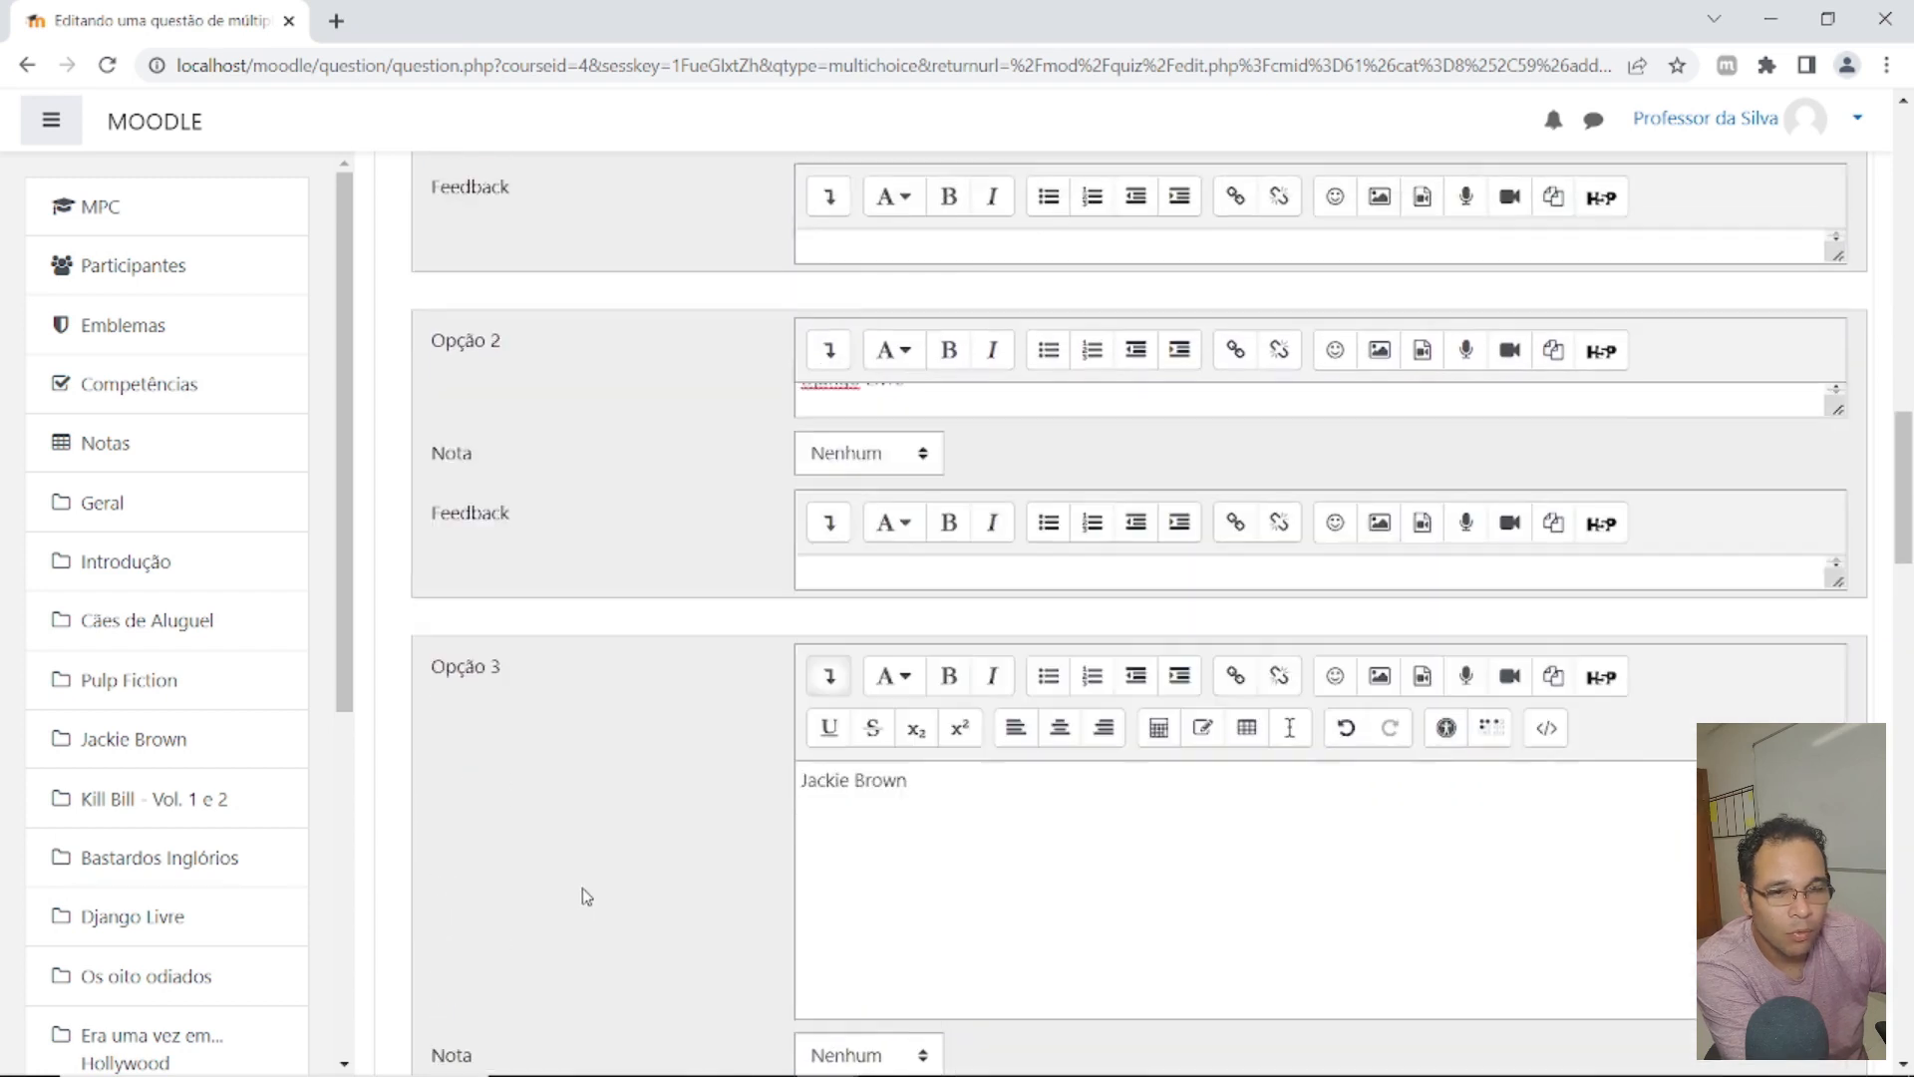
scroll(614, 882, "down", 4)
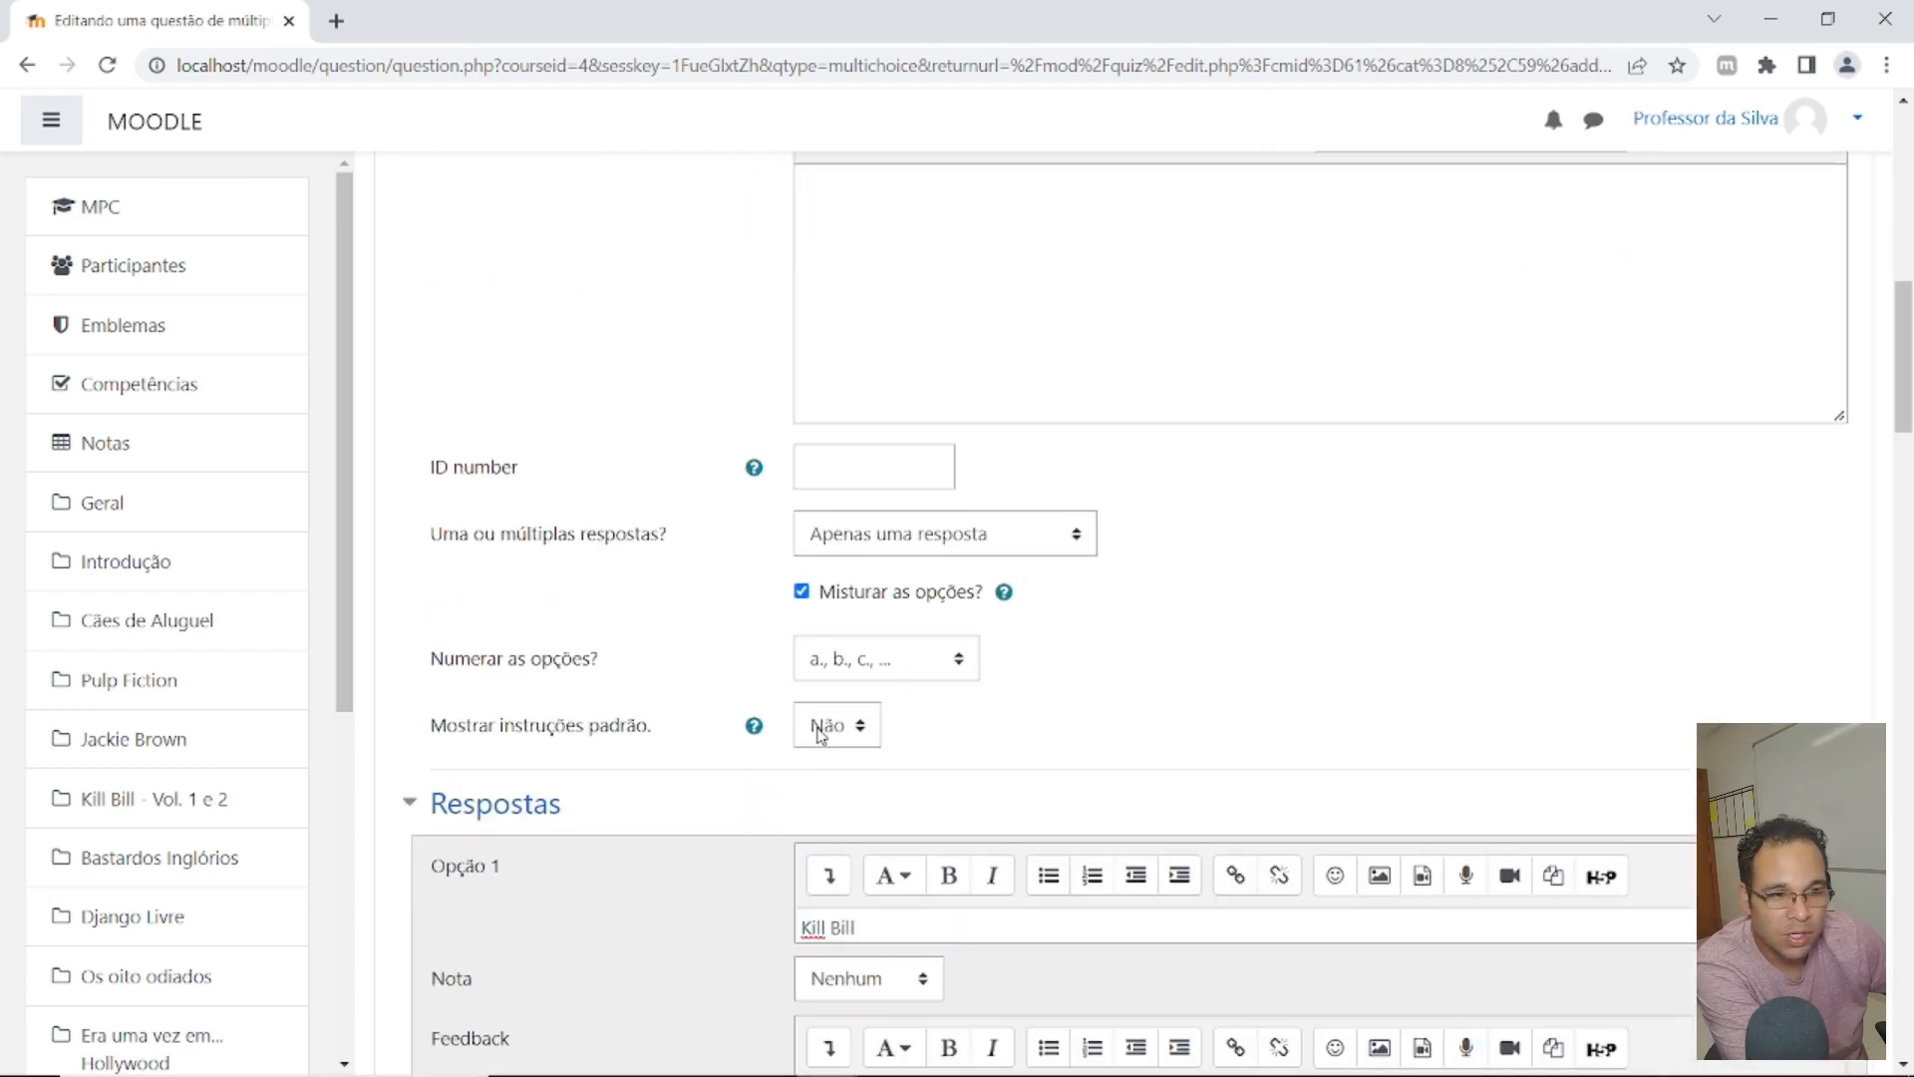
Step: Examine the choices for "Uma ou múltiplas respostas?" and the positive and negative Nota percentages offered for option 1, Kill Bill
left_click(893, 523)
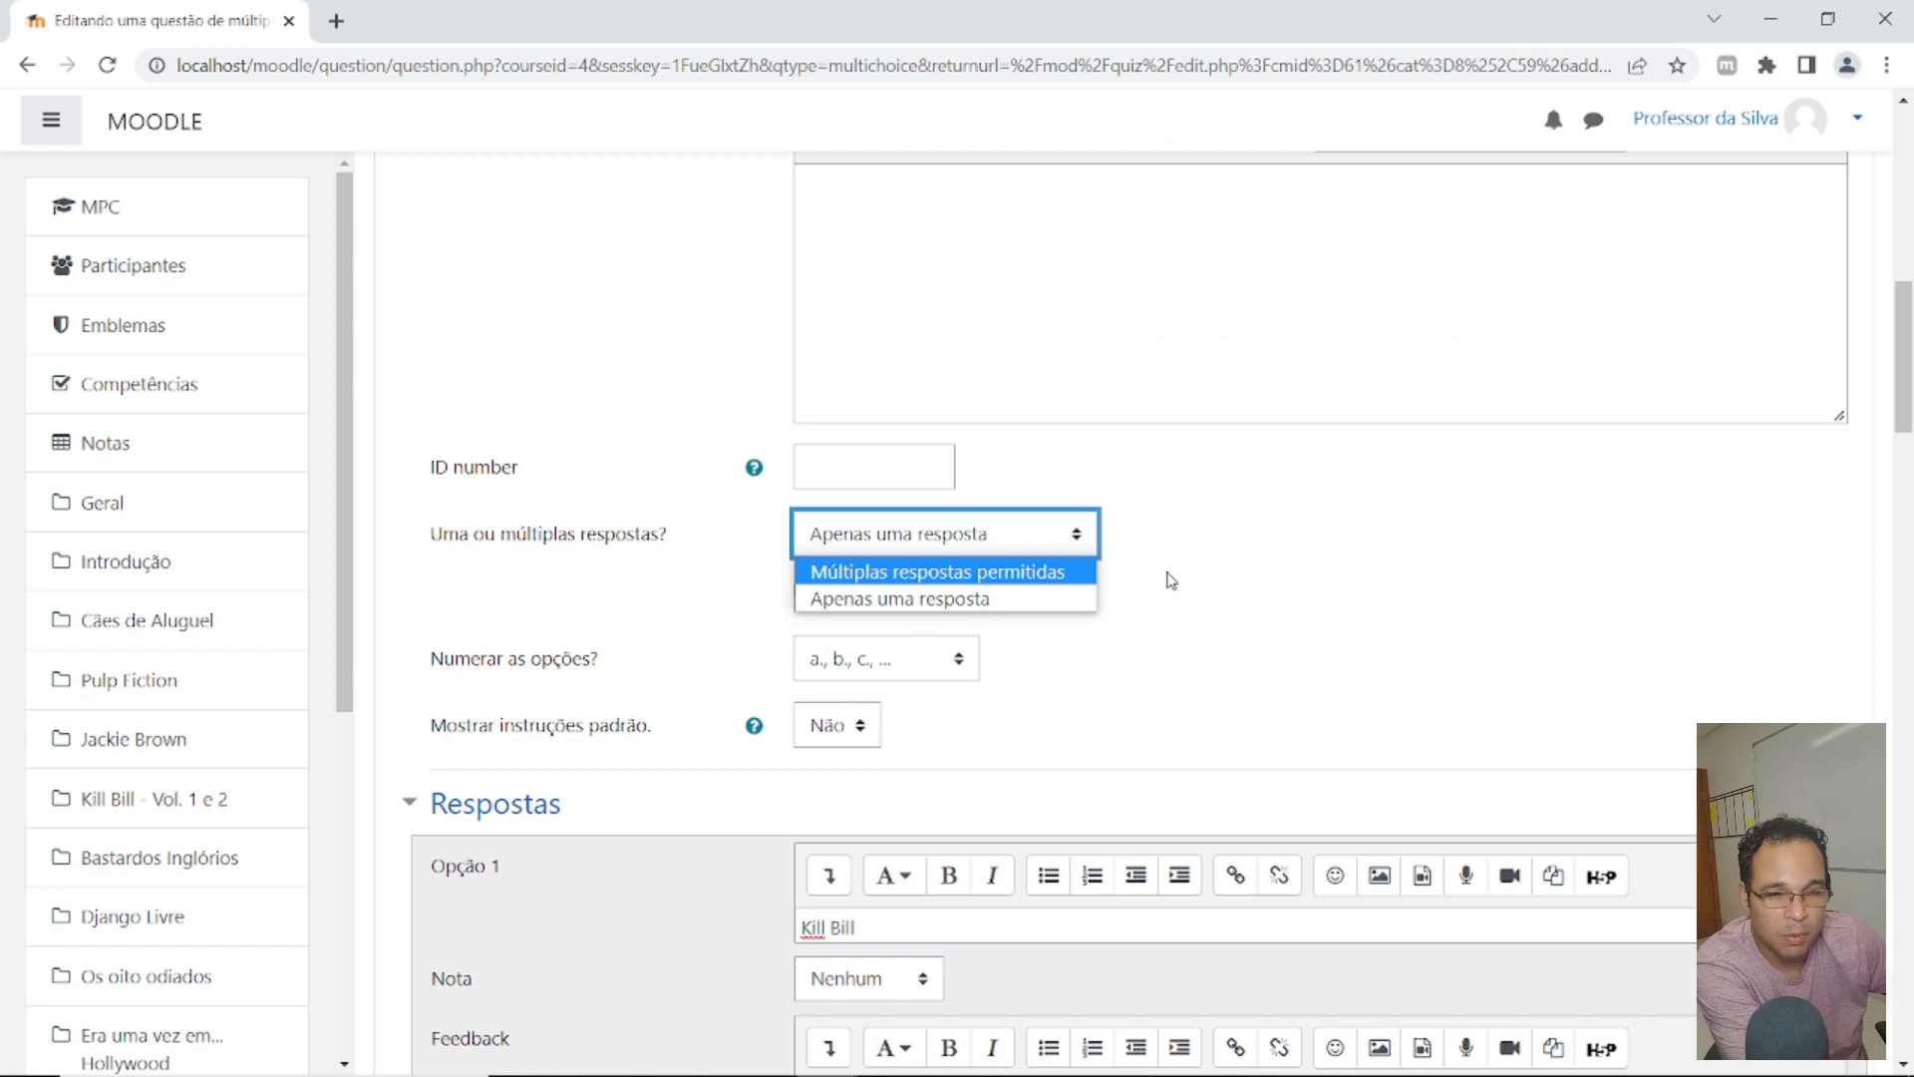
left_click(1643, 635)
scroll(1446, 663, "down", 3)
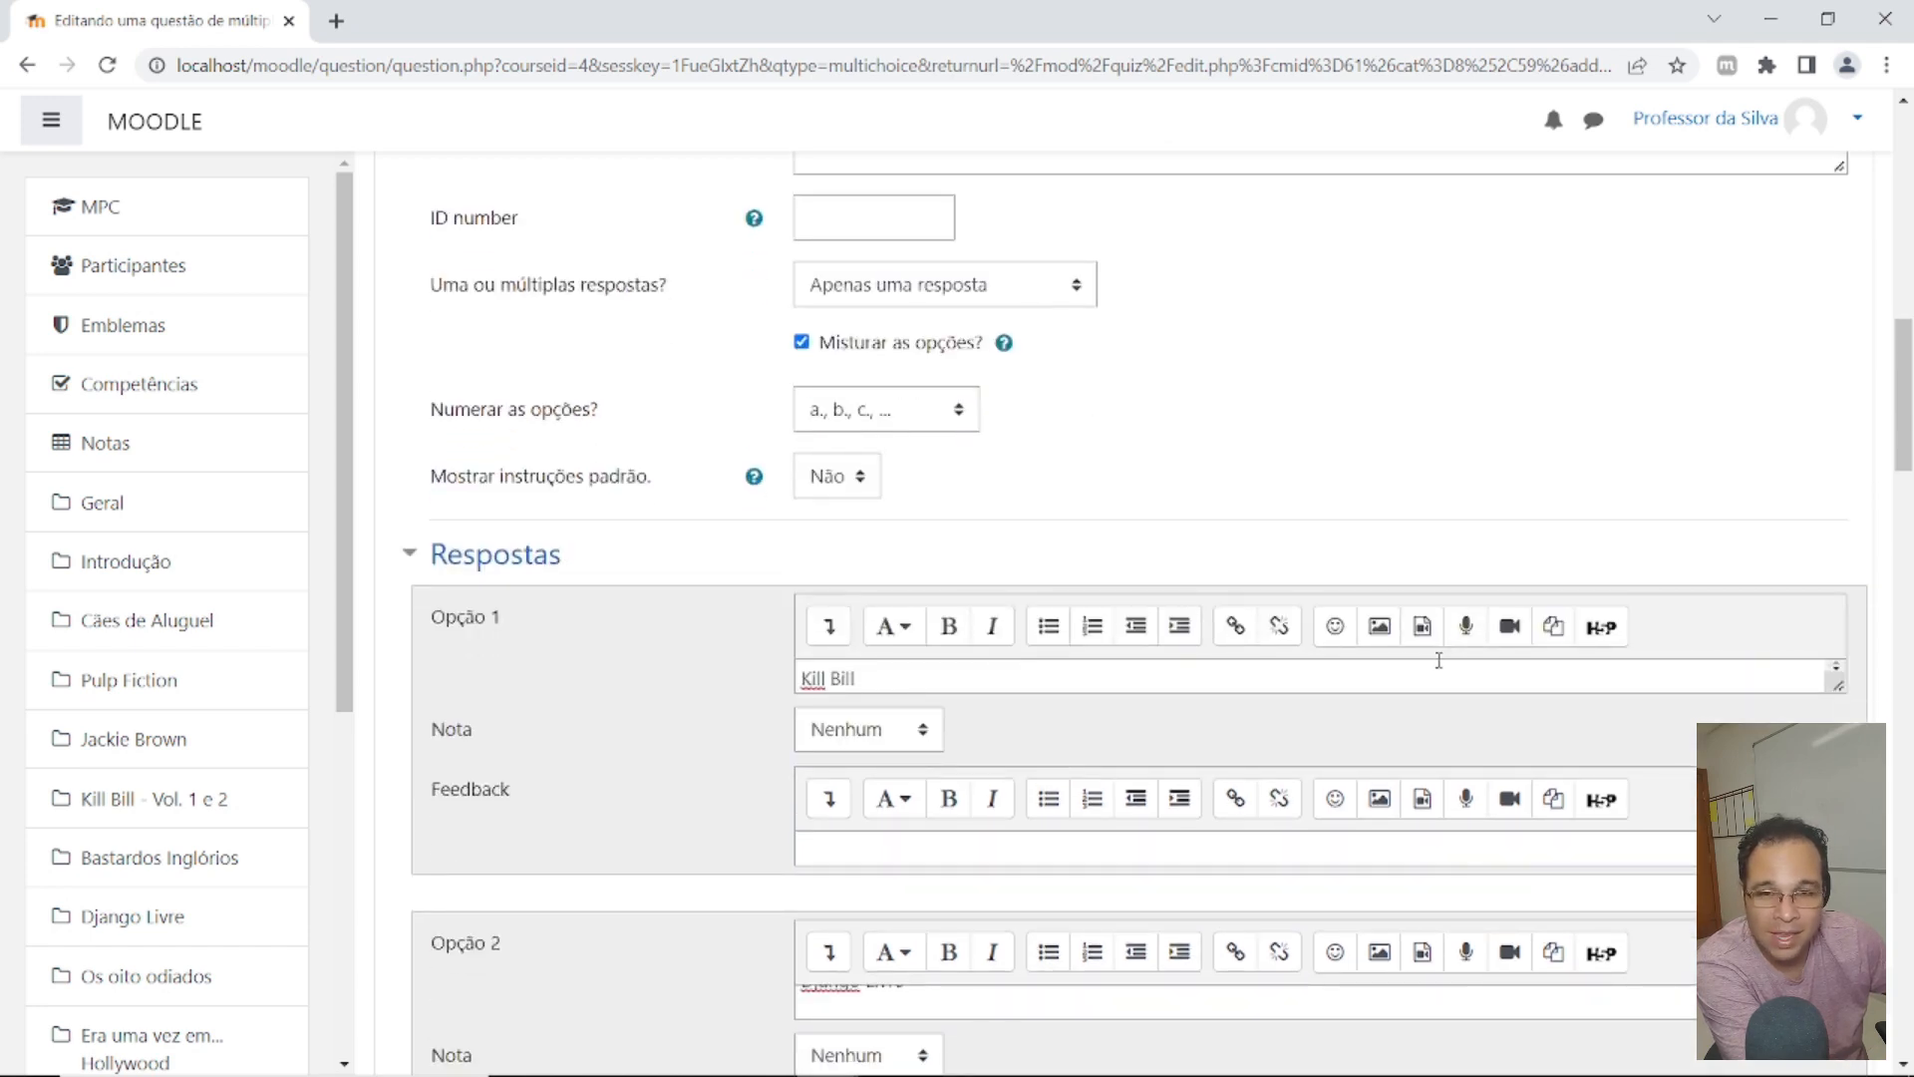
scroll(1436, 663, "down", 3)
left_click(854, 491)
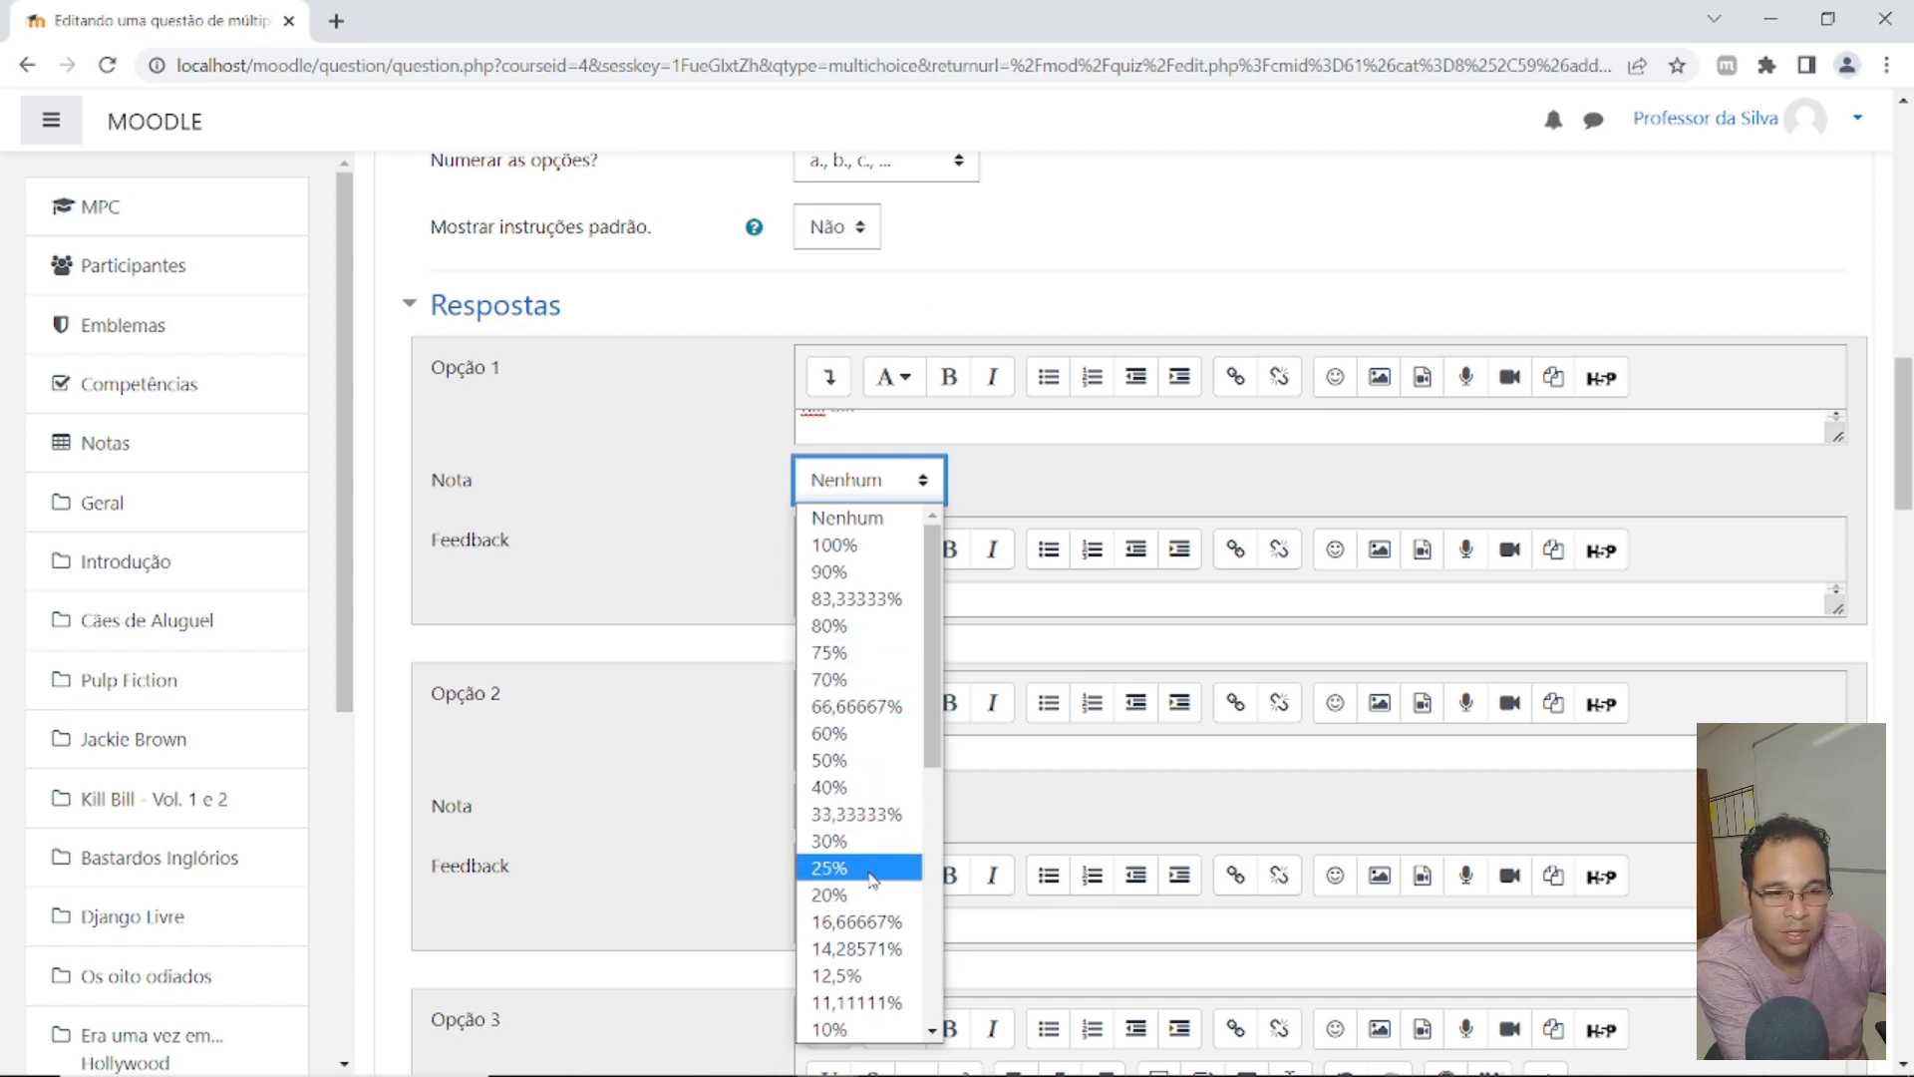
scroll(878, 758, "down", 3)
scroll(877, 758, "down", 4)
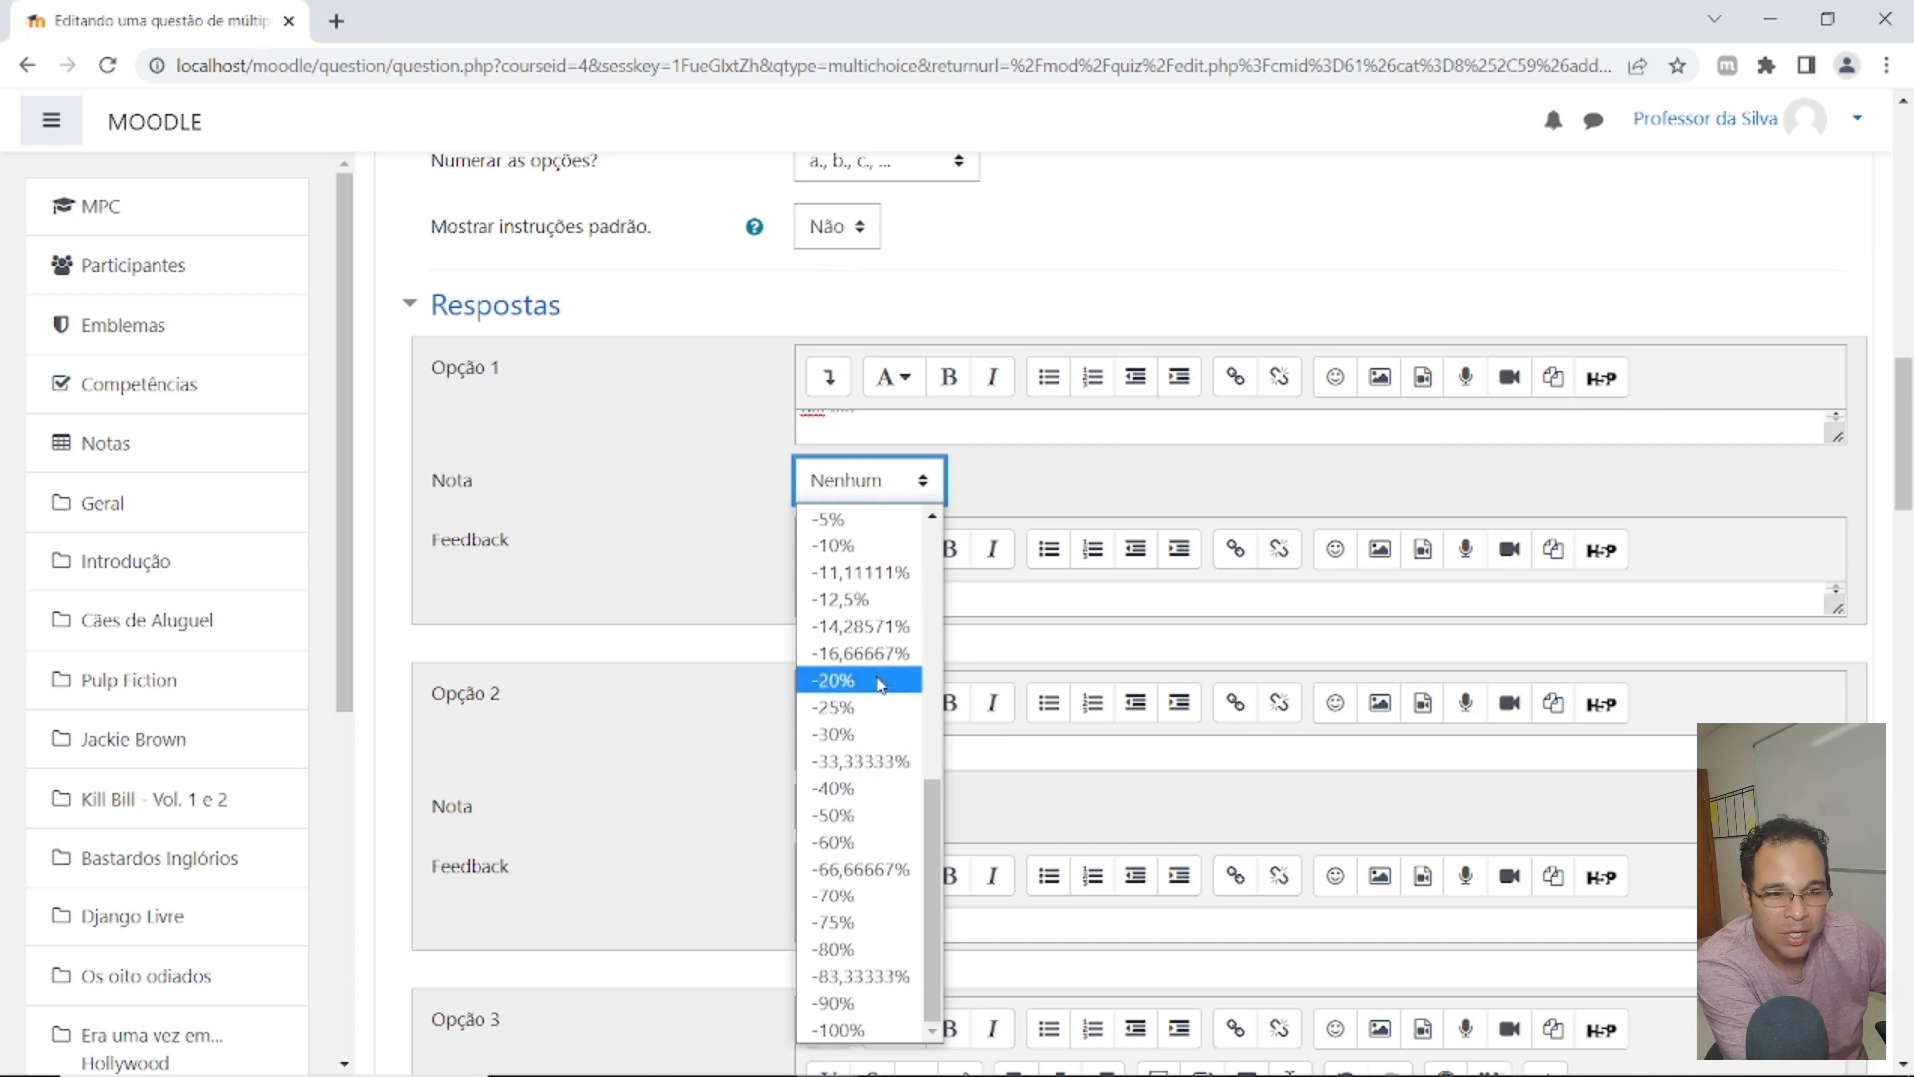
scroll(875, 698, "up", 6)
scroll(872, 690, "down", 3)
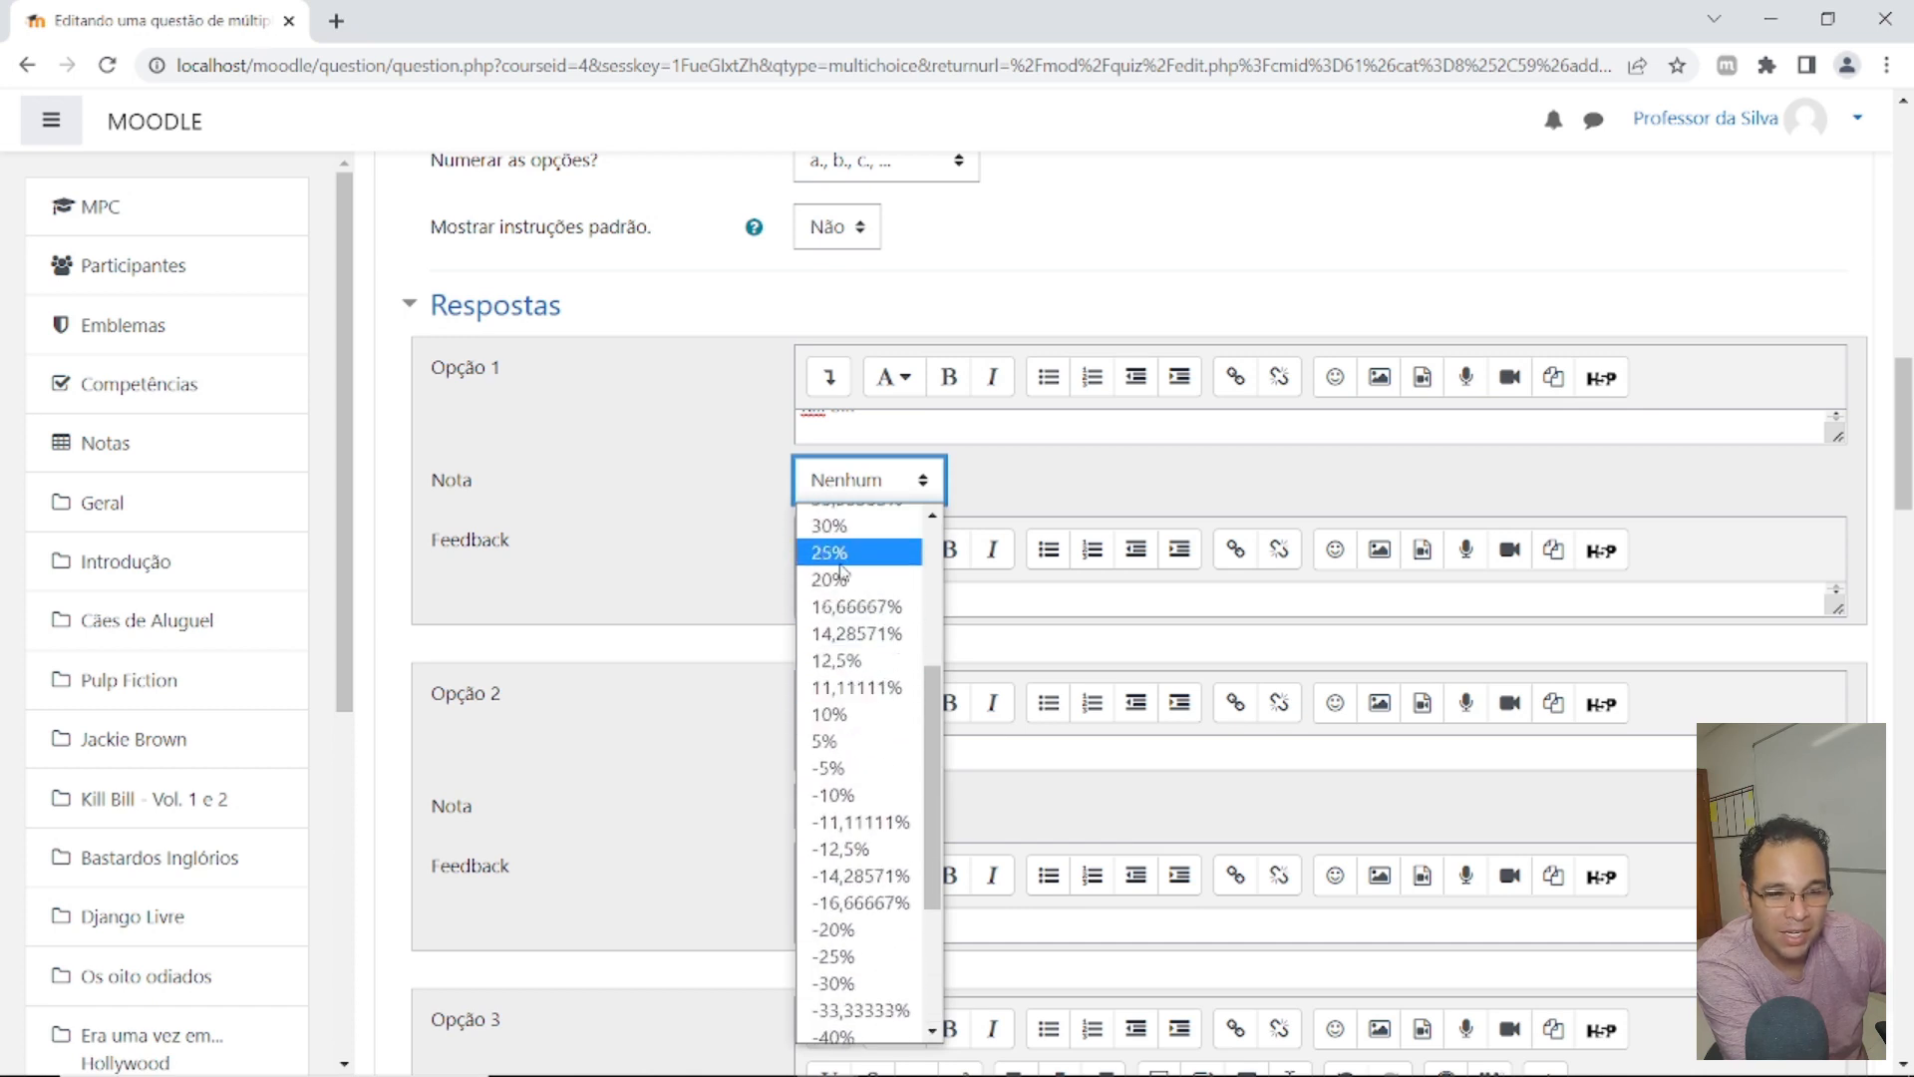
left_click(701, 777)
scroll(709, 671, "up", 5)
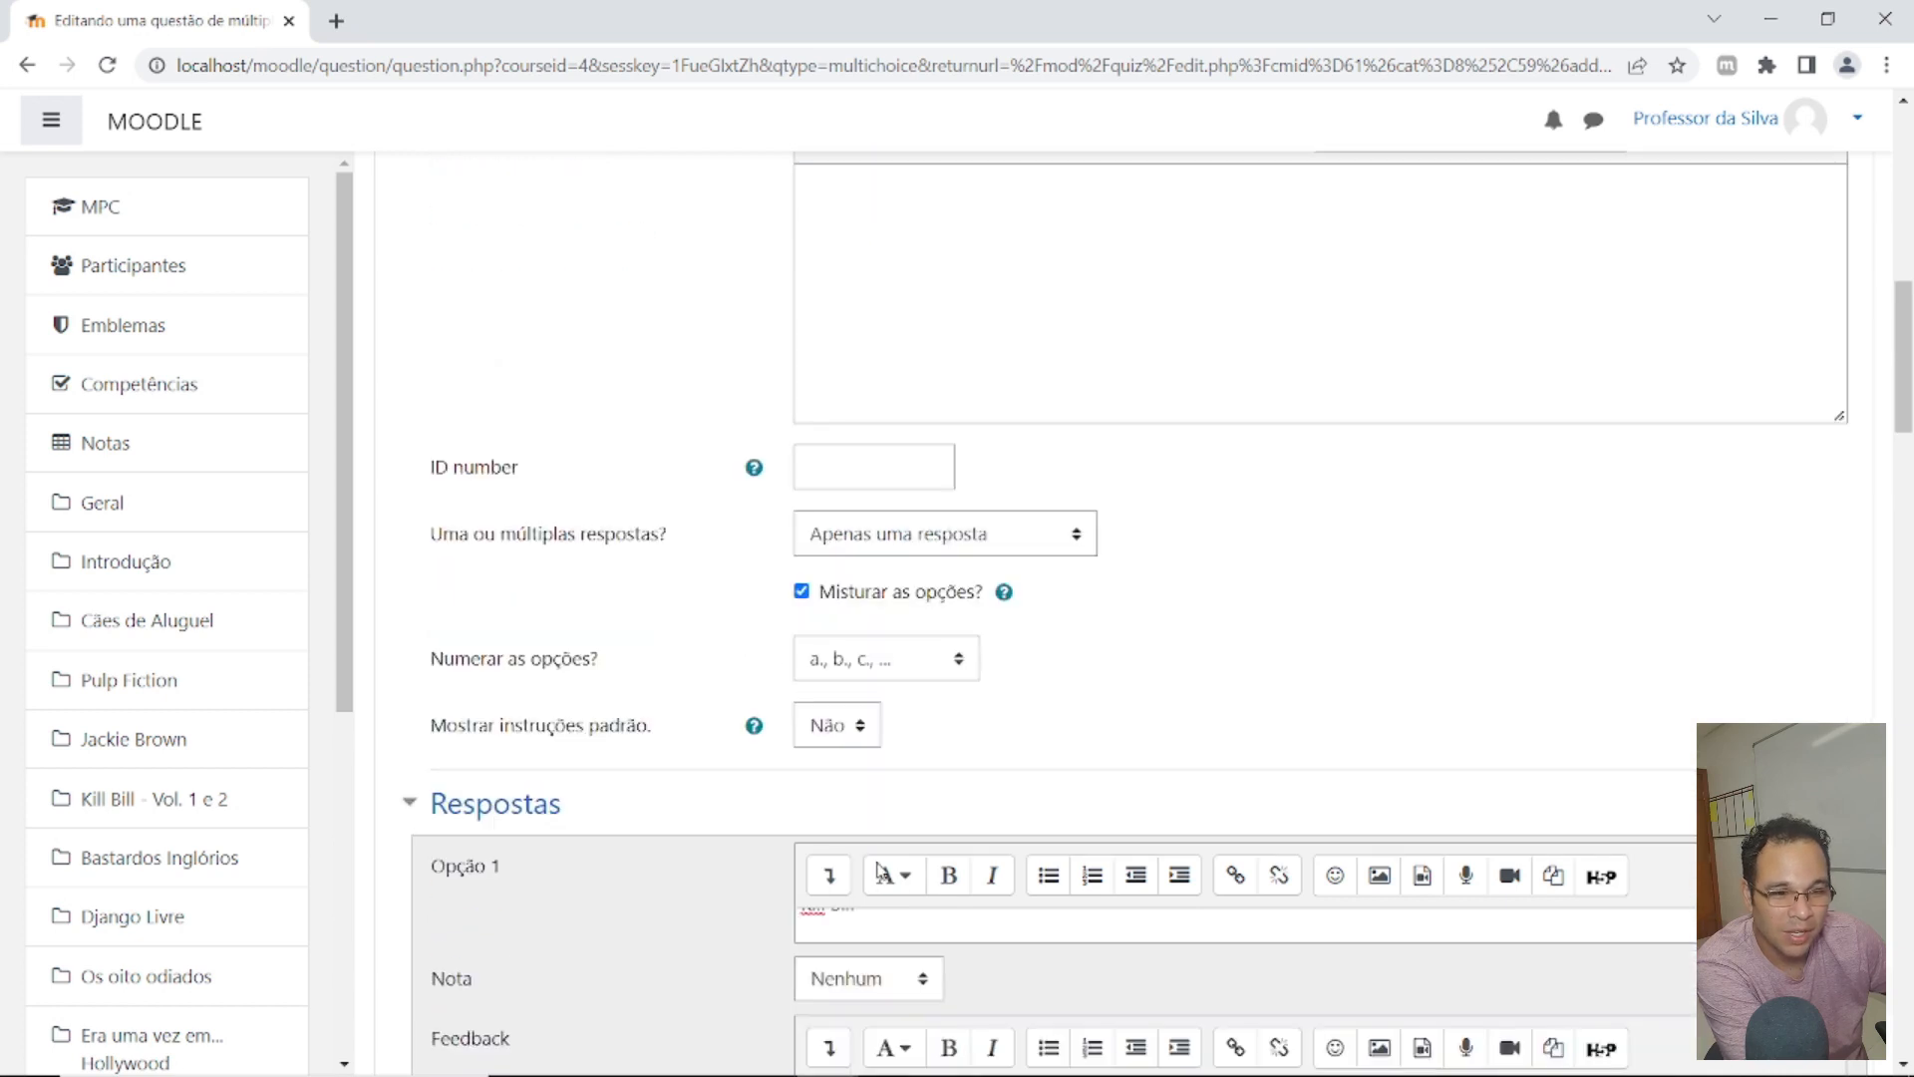
scroll(698, 858, "down", 3)
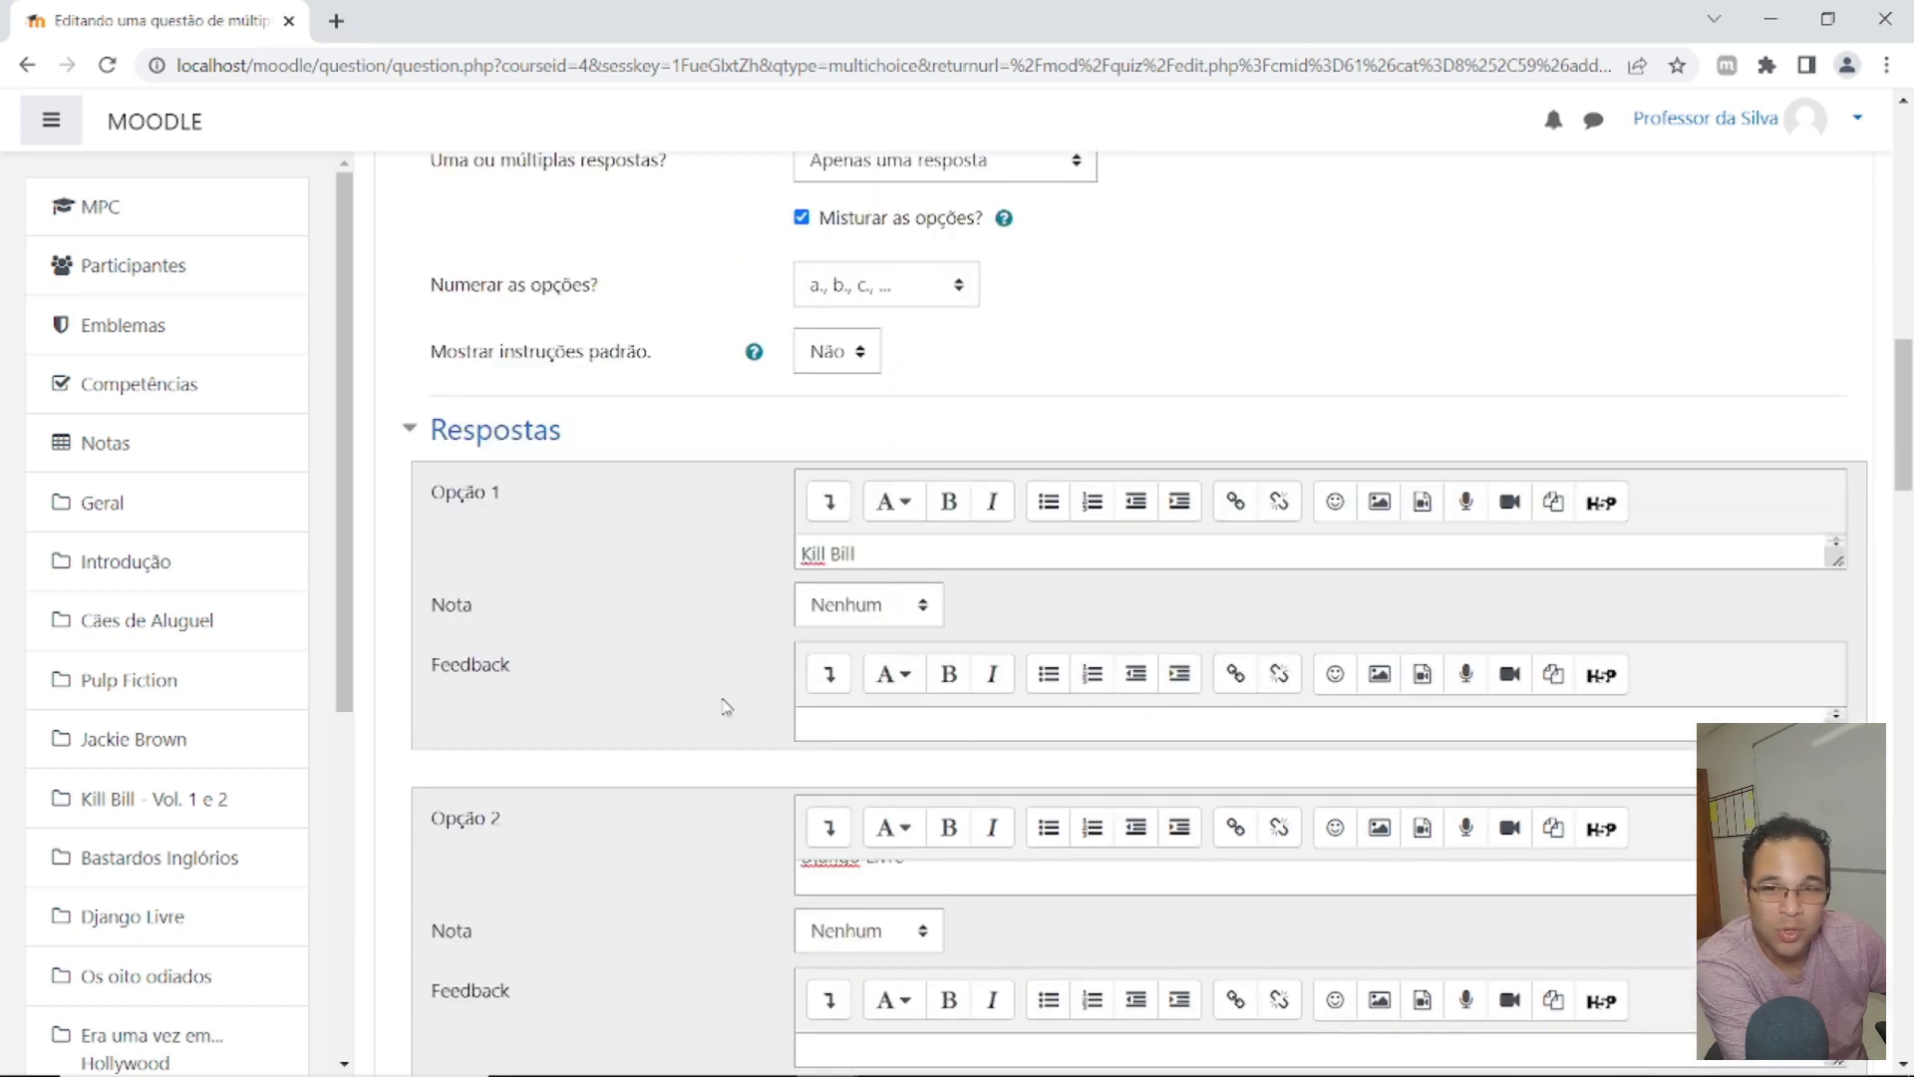
Step: Set the Nota of option 1, Kill Bill, to -100%
left_click(846, 615)
scroll(875, 455, "down", 7)
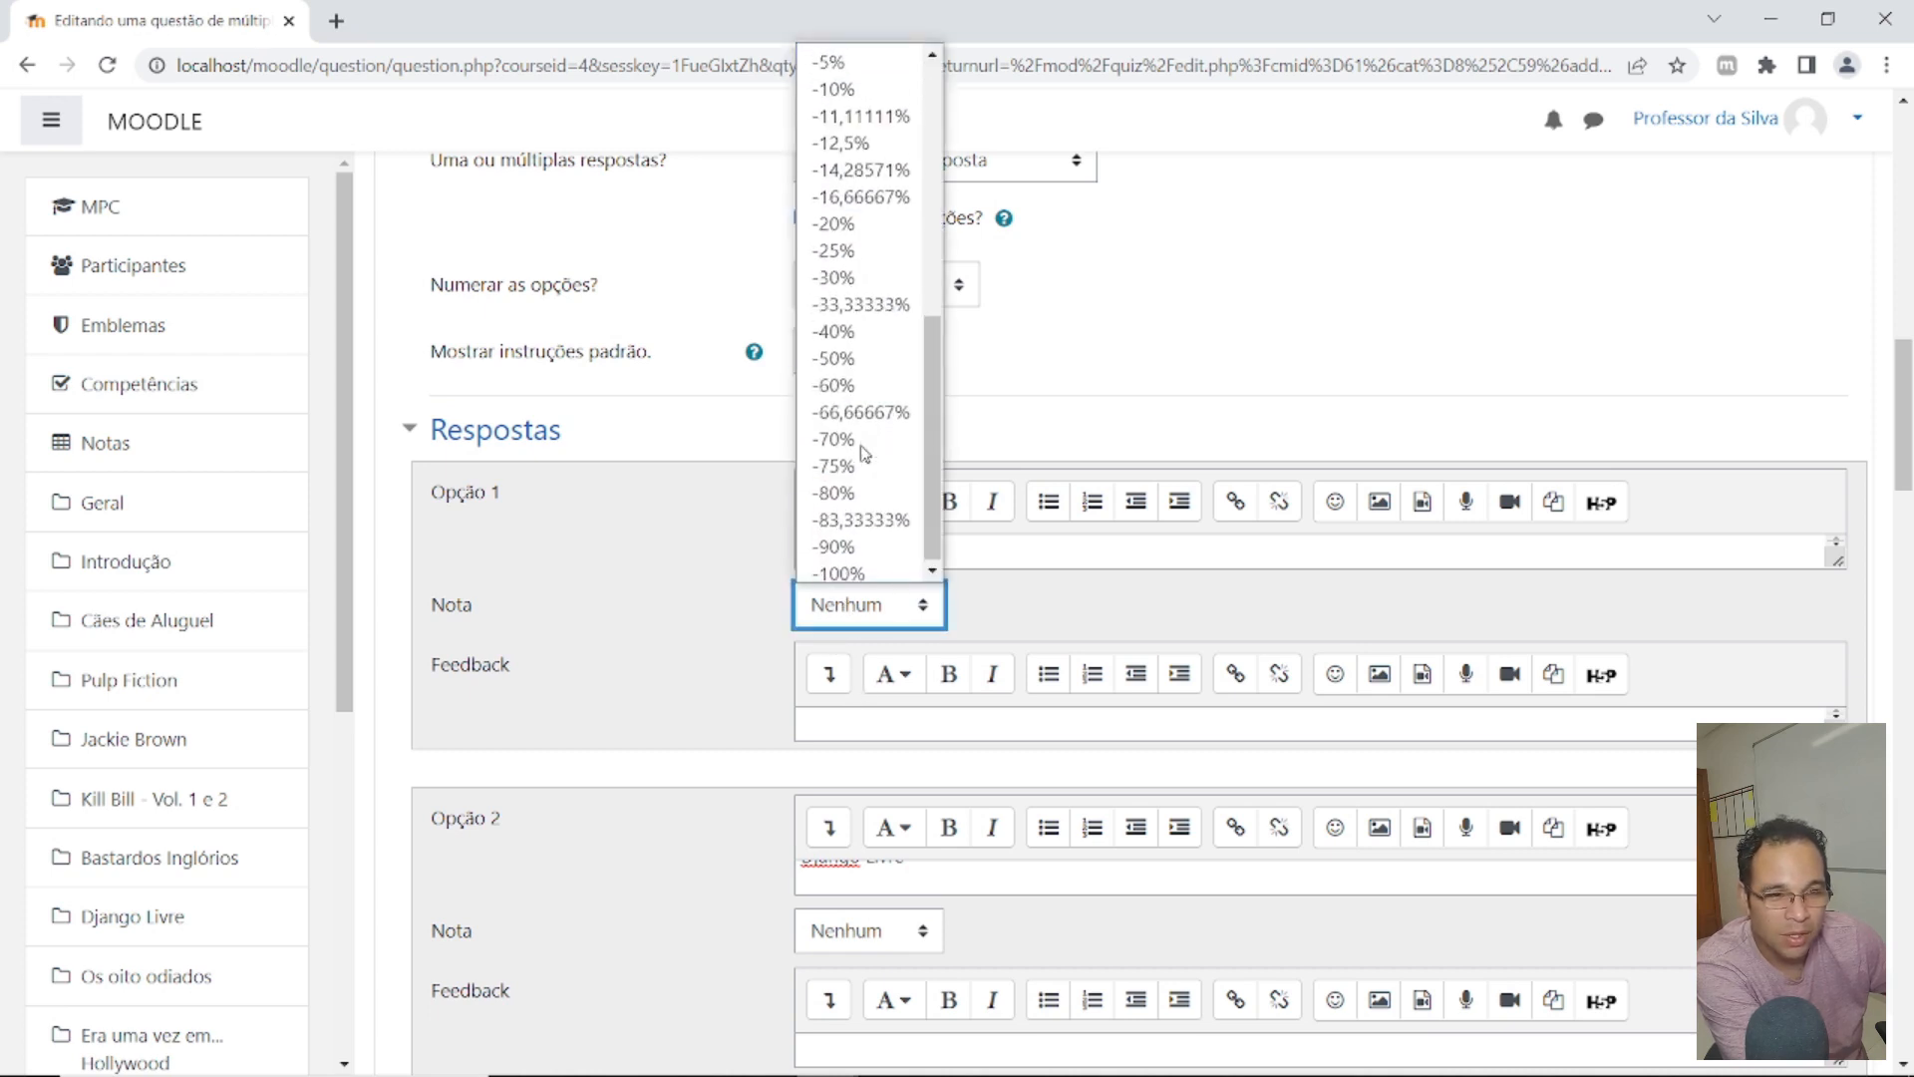
scroll(857, 559, "down", 1)
left_click(857, 559)
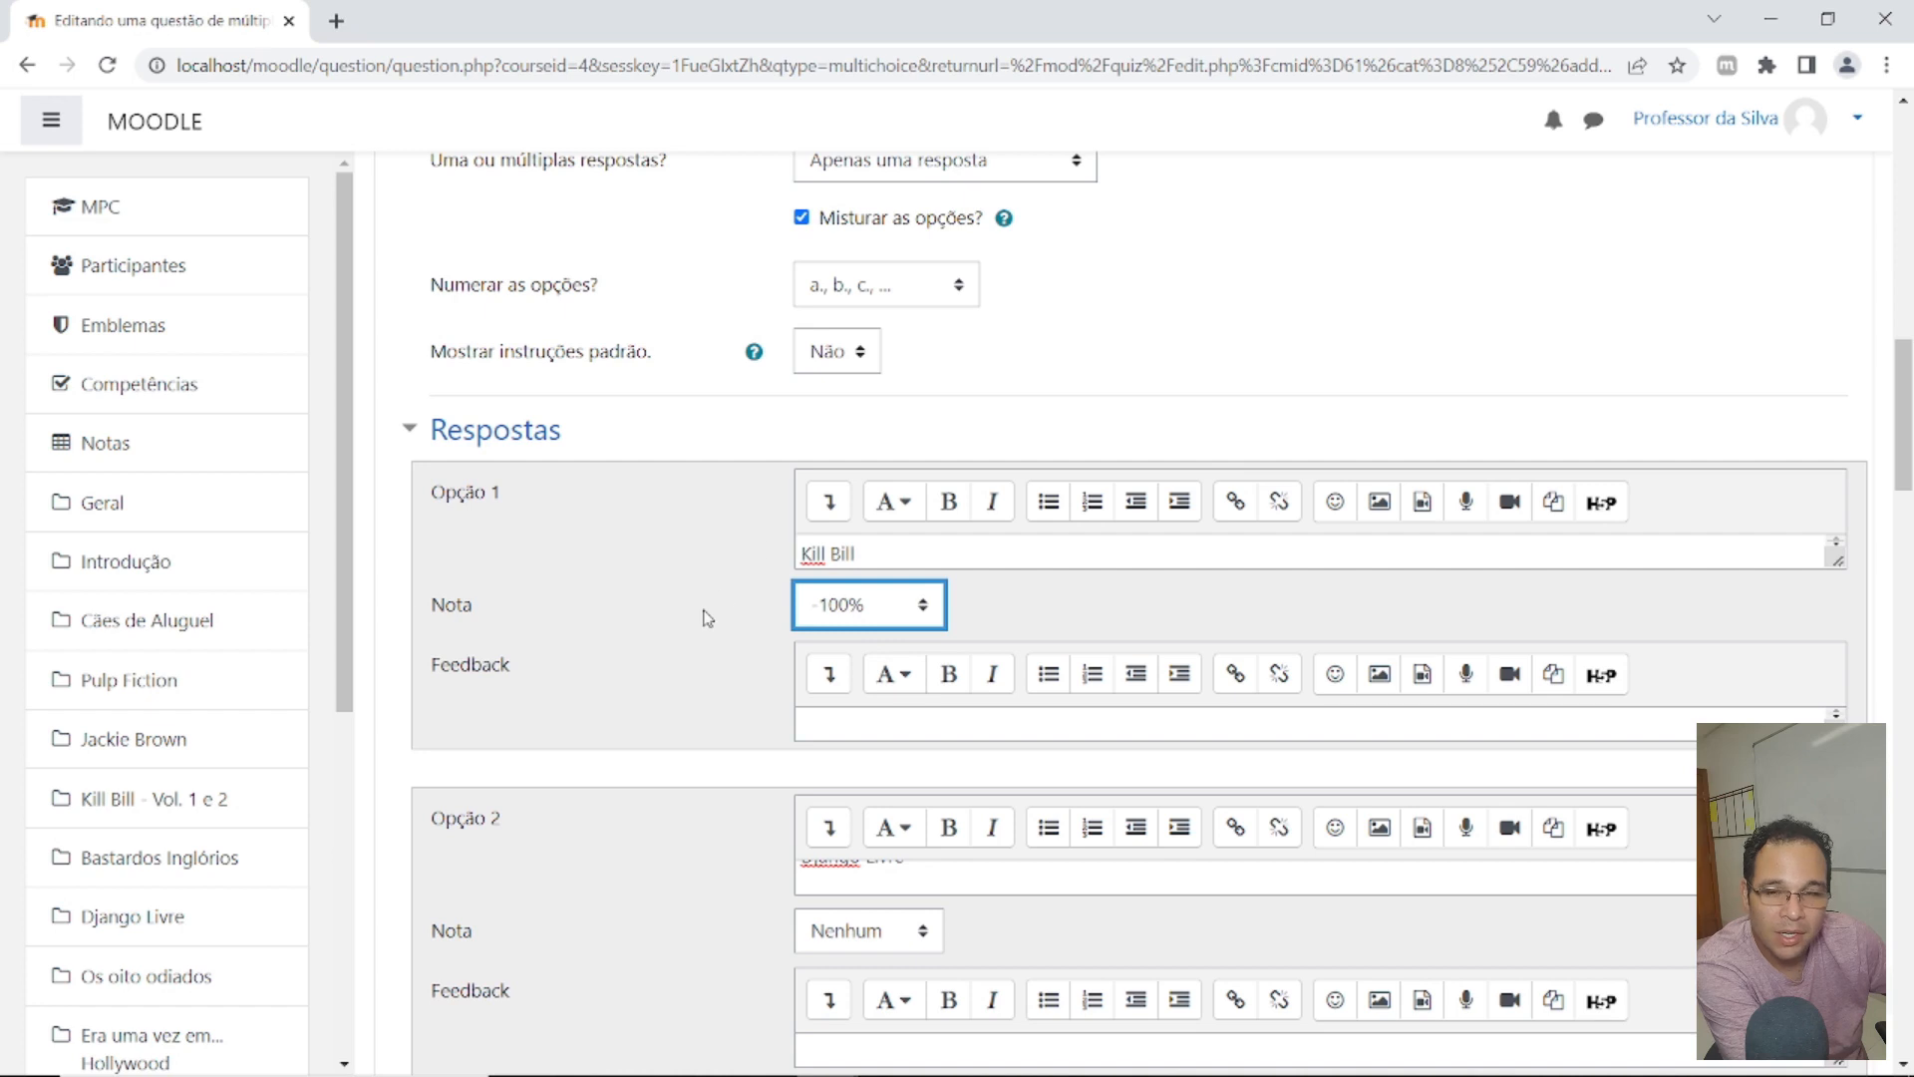
Step: Reset the Nota of option 1, Kill Bill, to Nenhum
left_click(871, 604)
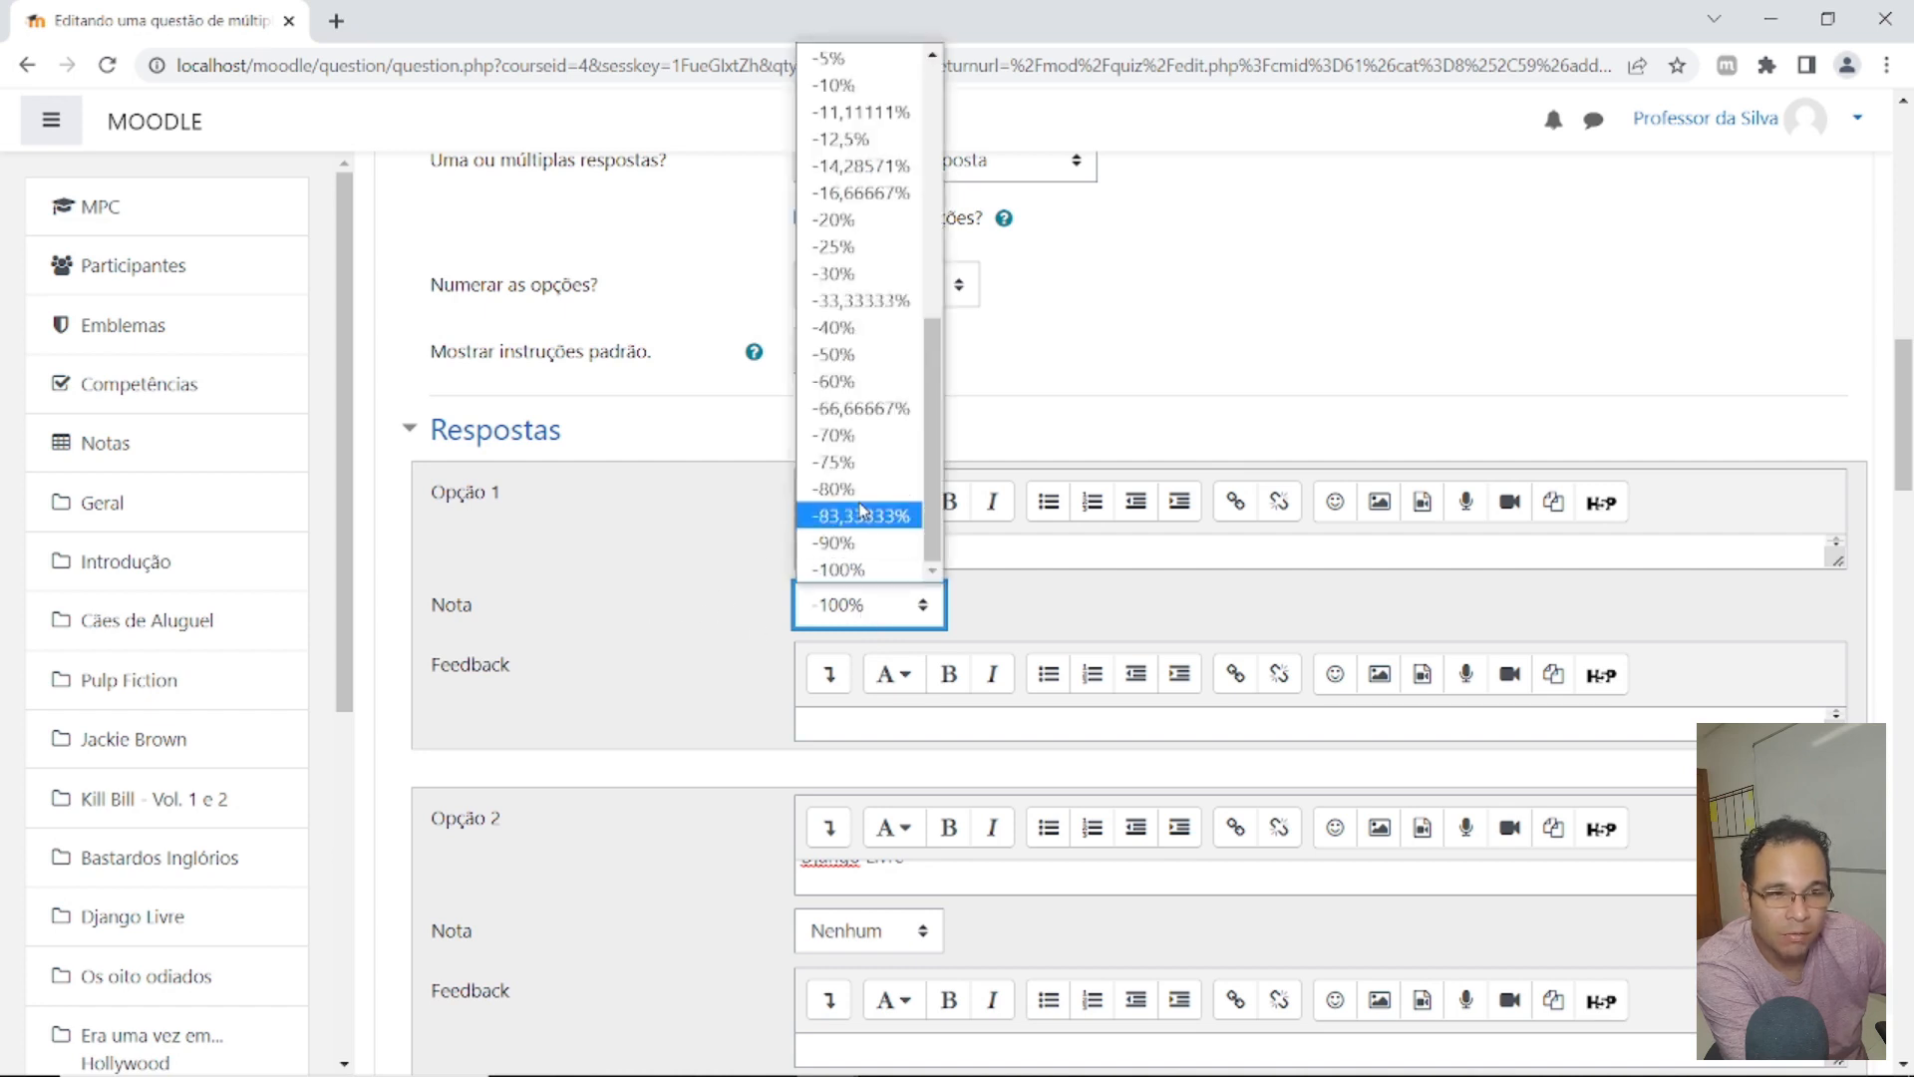
scroll(851, 482, "up", 10)
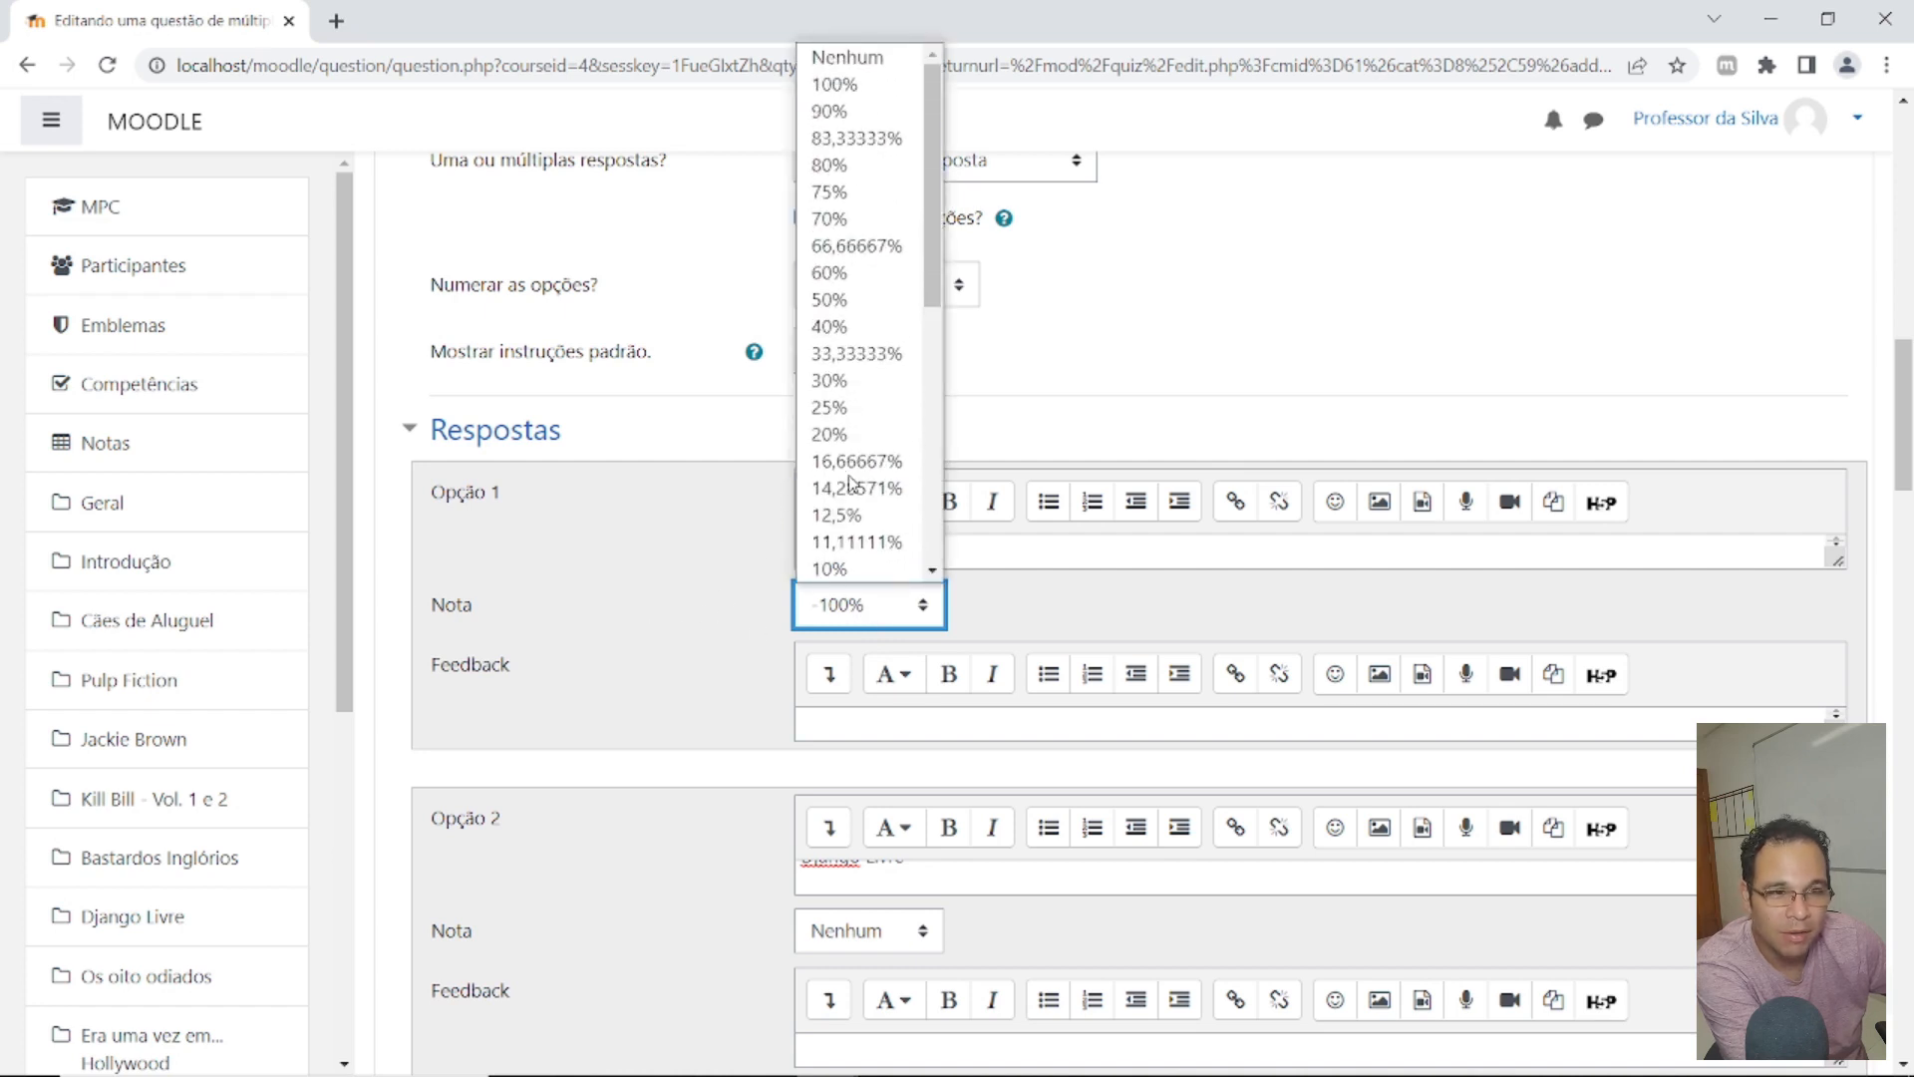
left_click(847, 58)
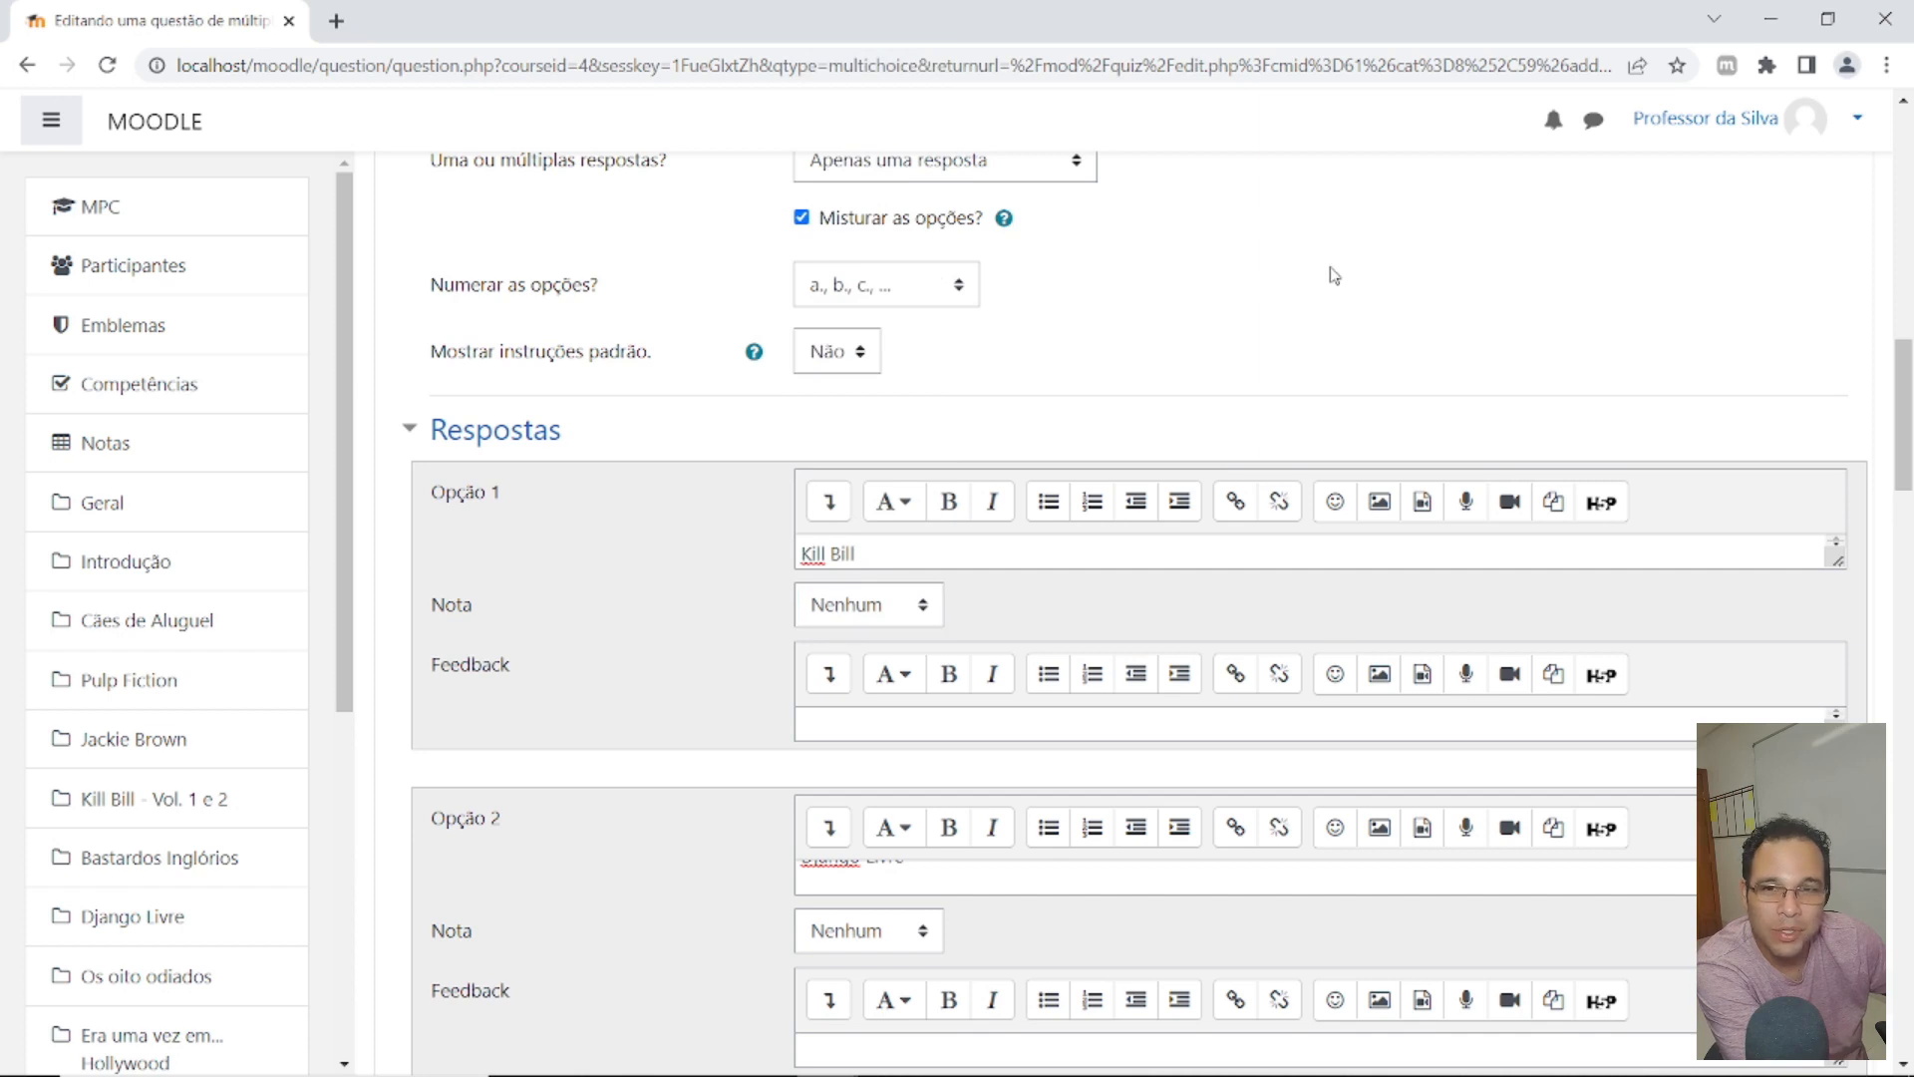
Step: Examine the Feedback combinado texts for correct, partially correct and incorrect answers
scroll(1334, 276, "down", 12)
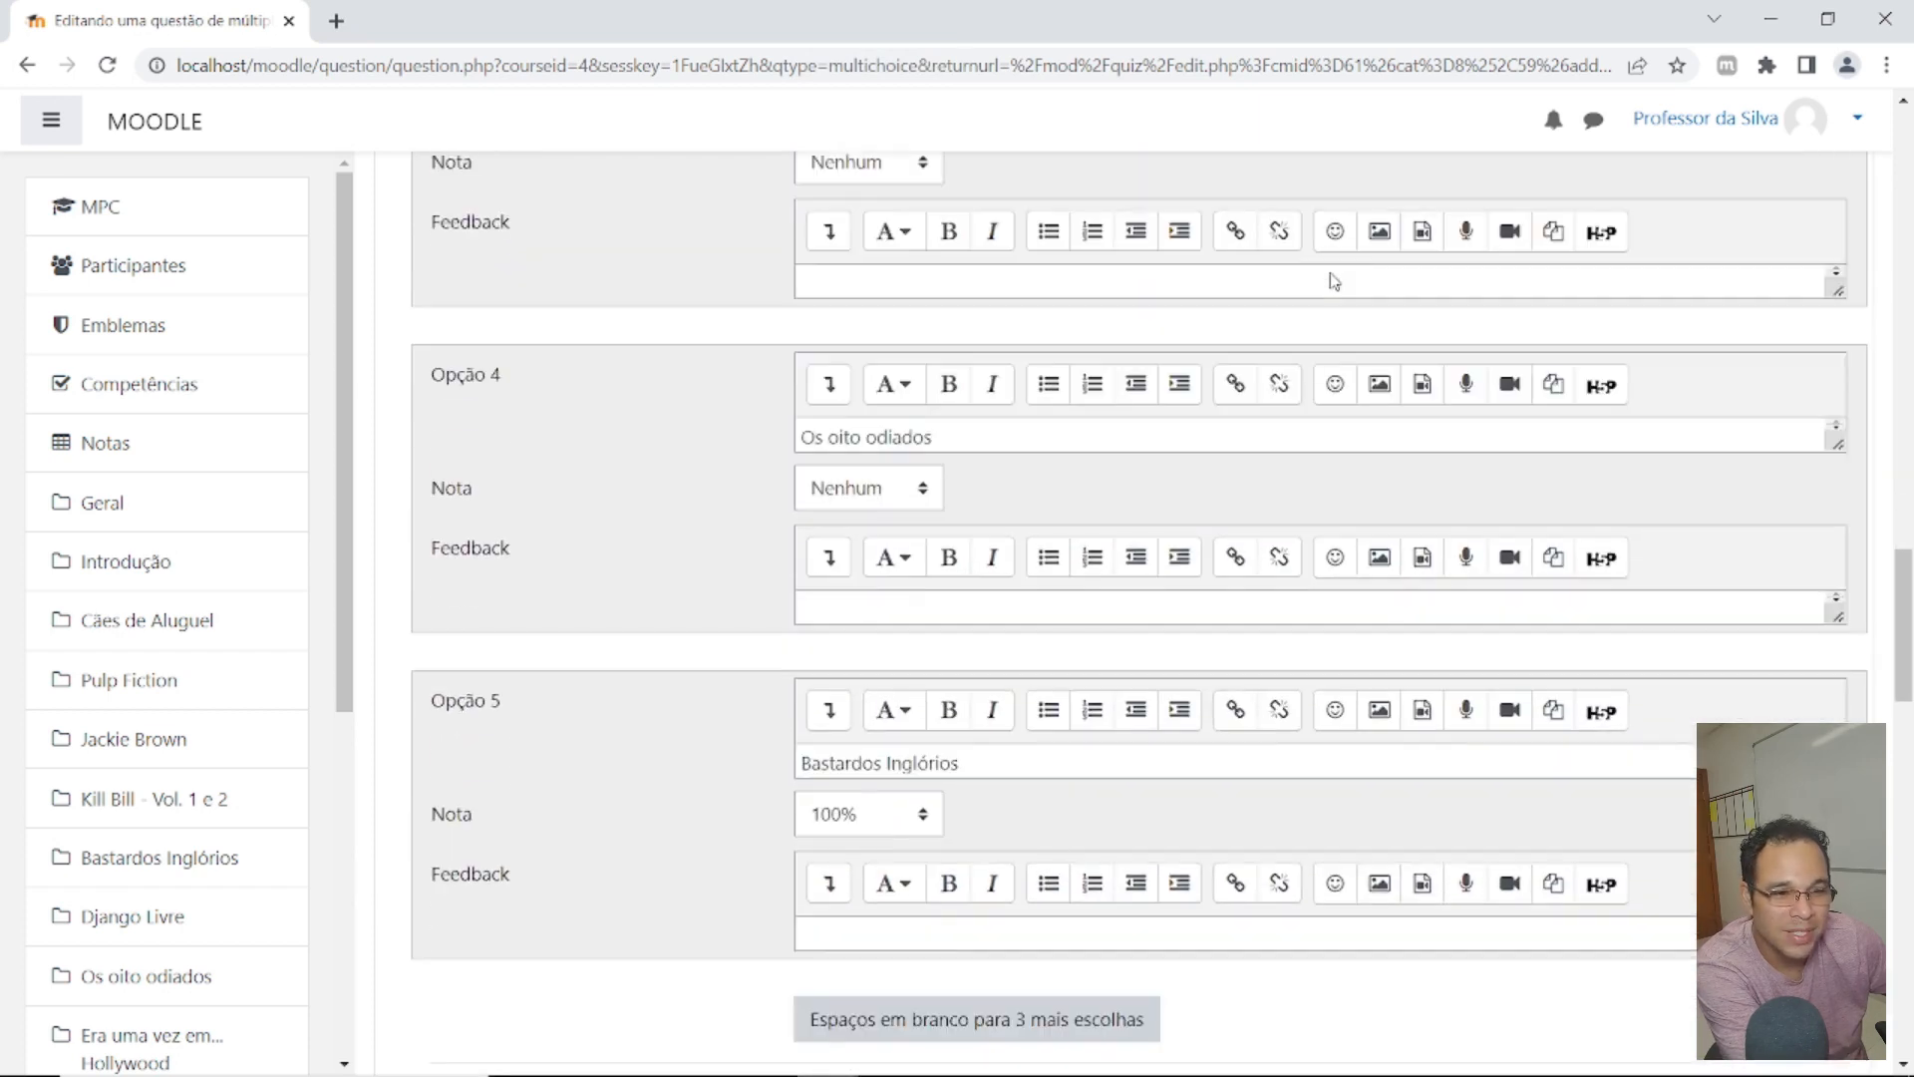
scroll(1334, 282, "down", 9)
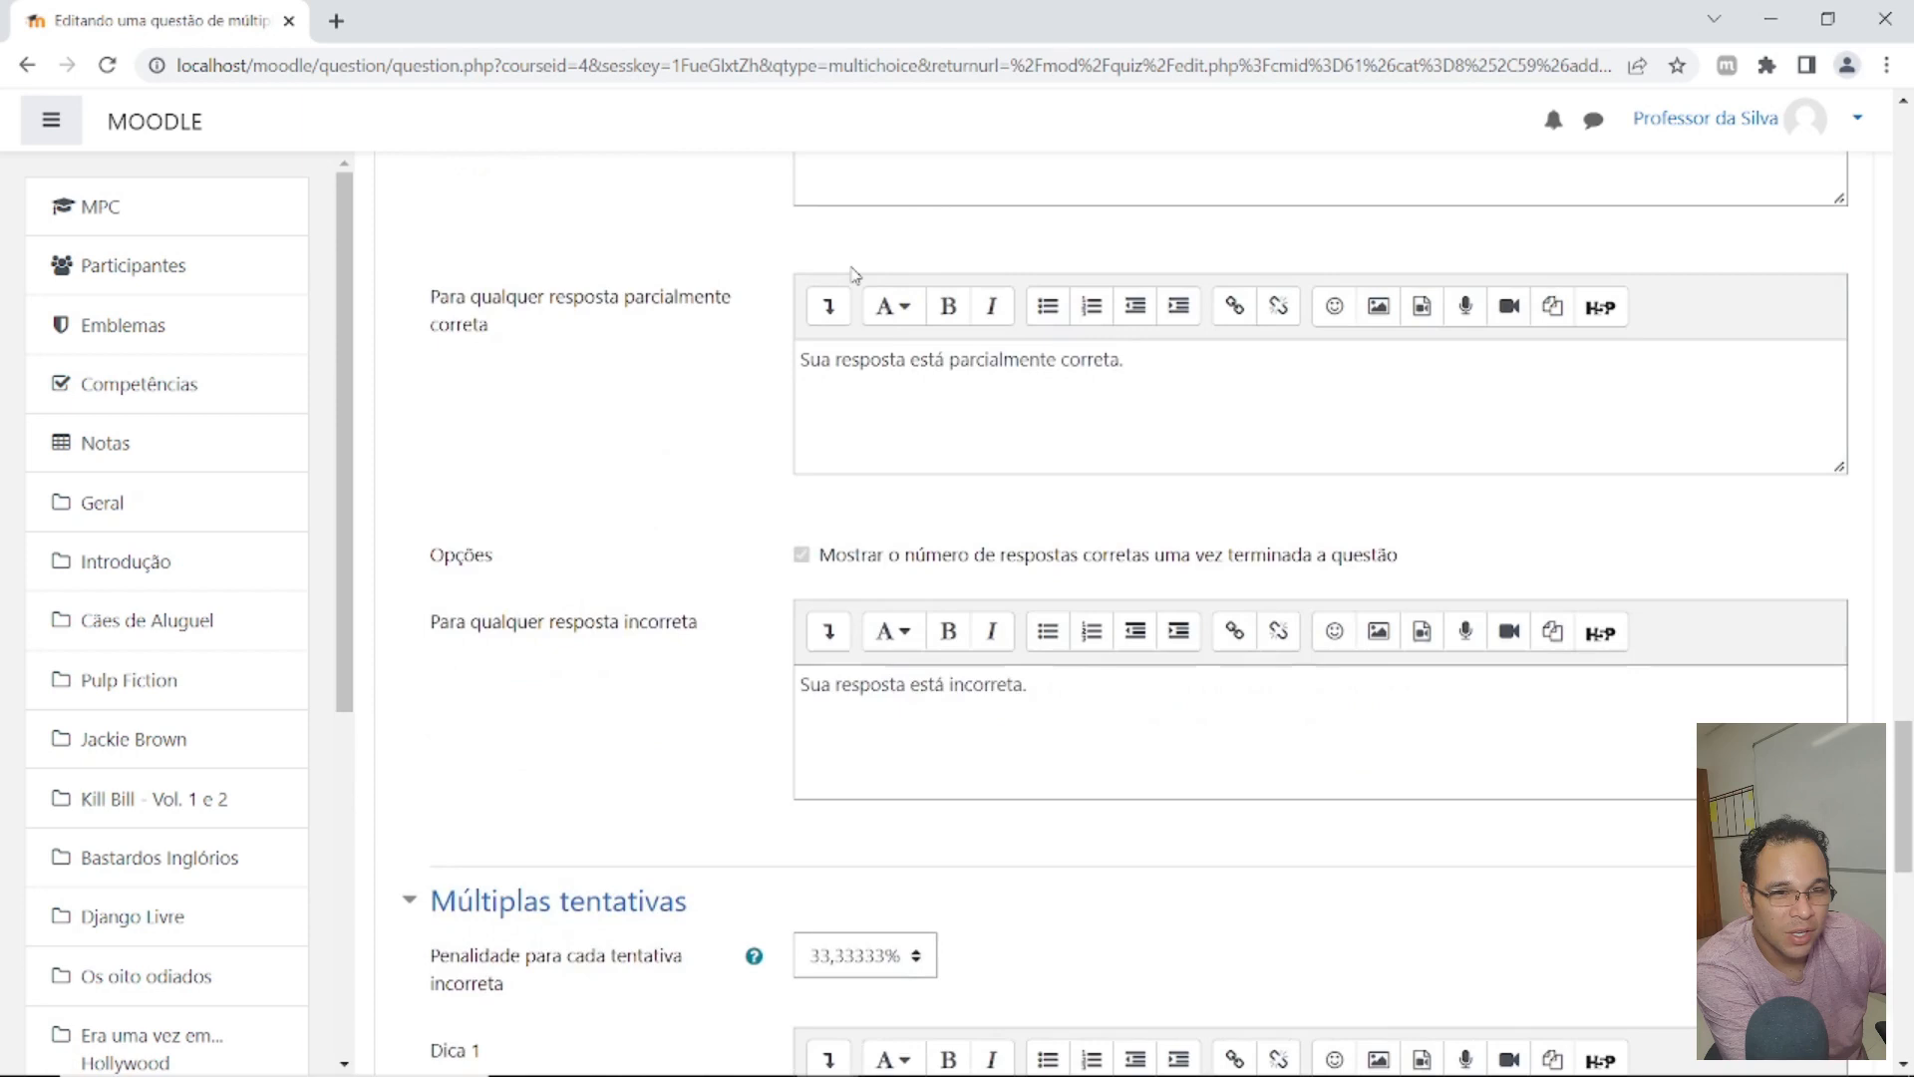
scroll(856, 279, "up", 2)
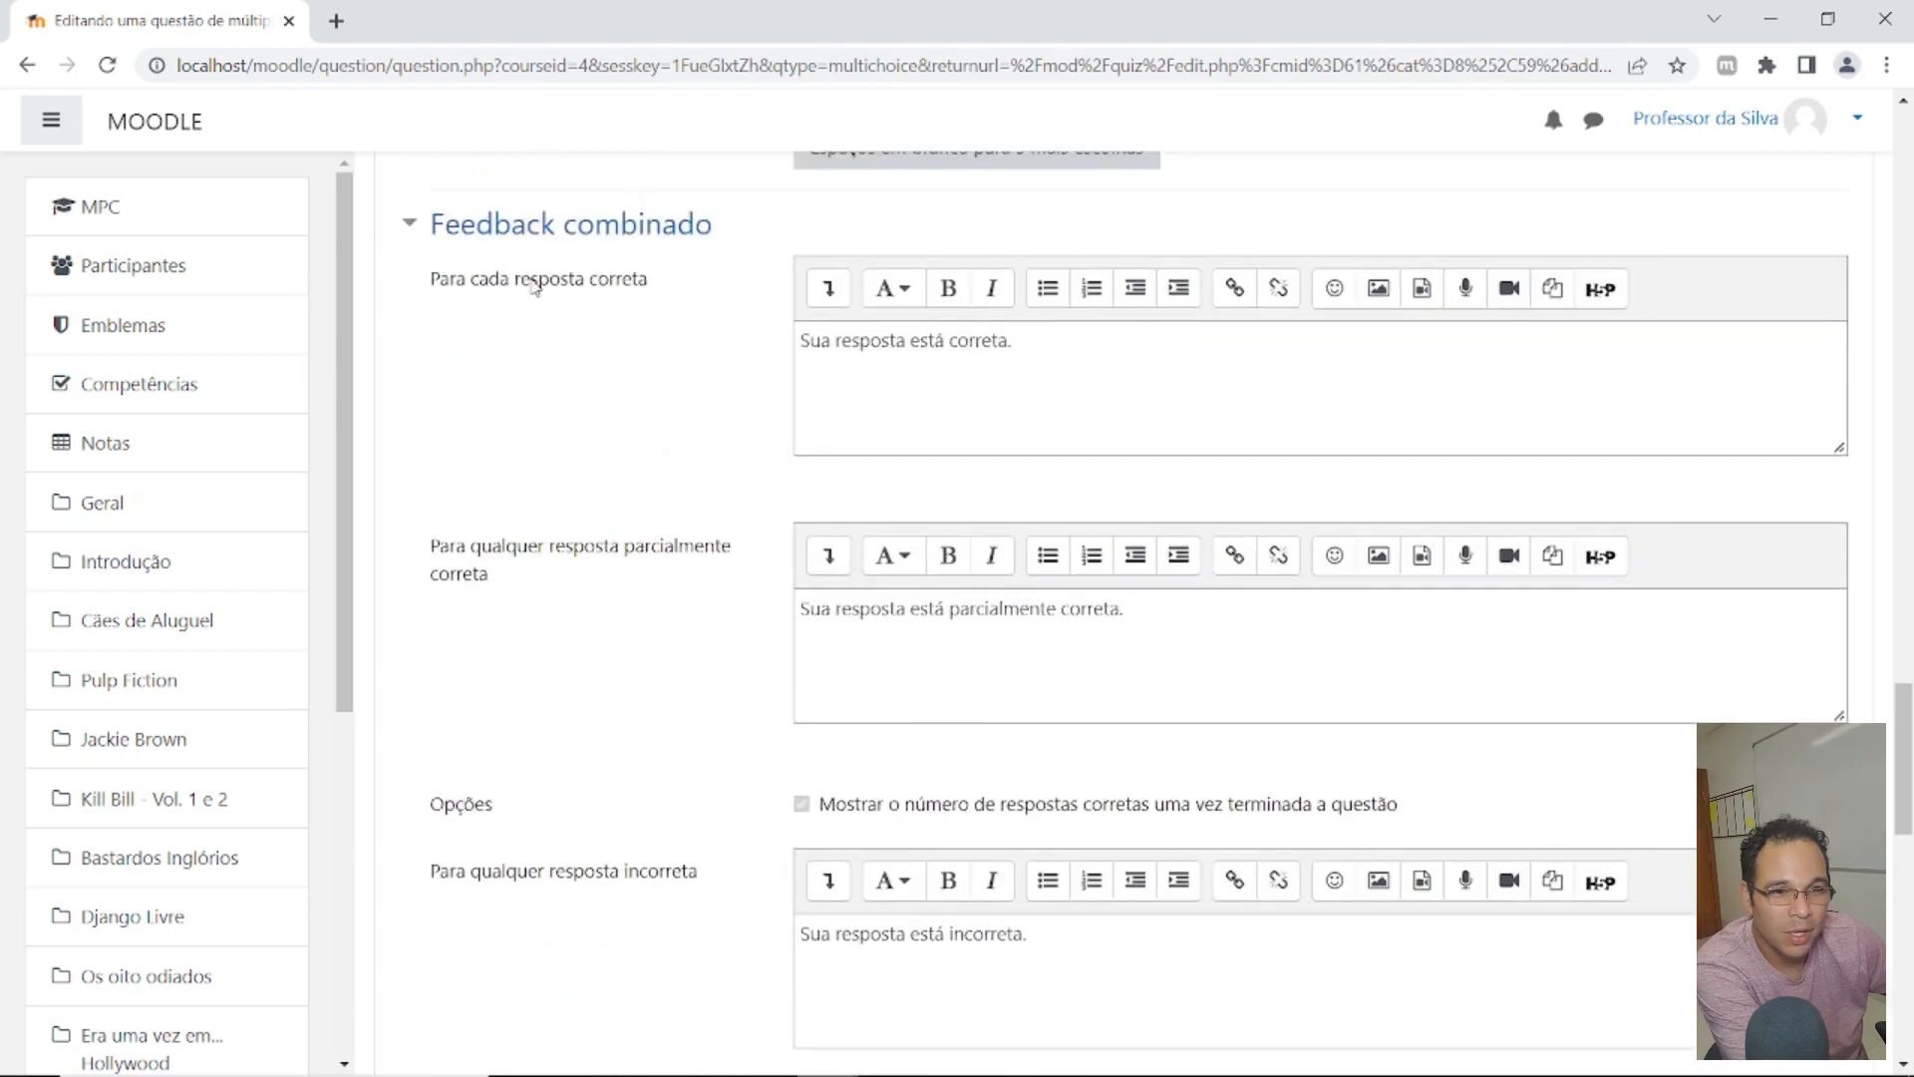
left_click_drag(1101, 350, 761, 290)
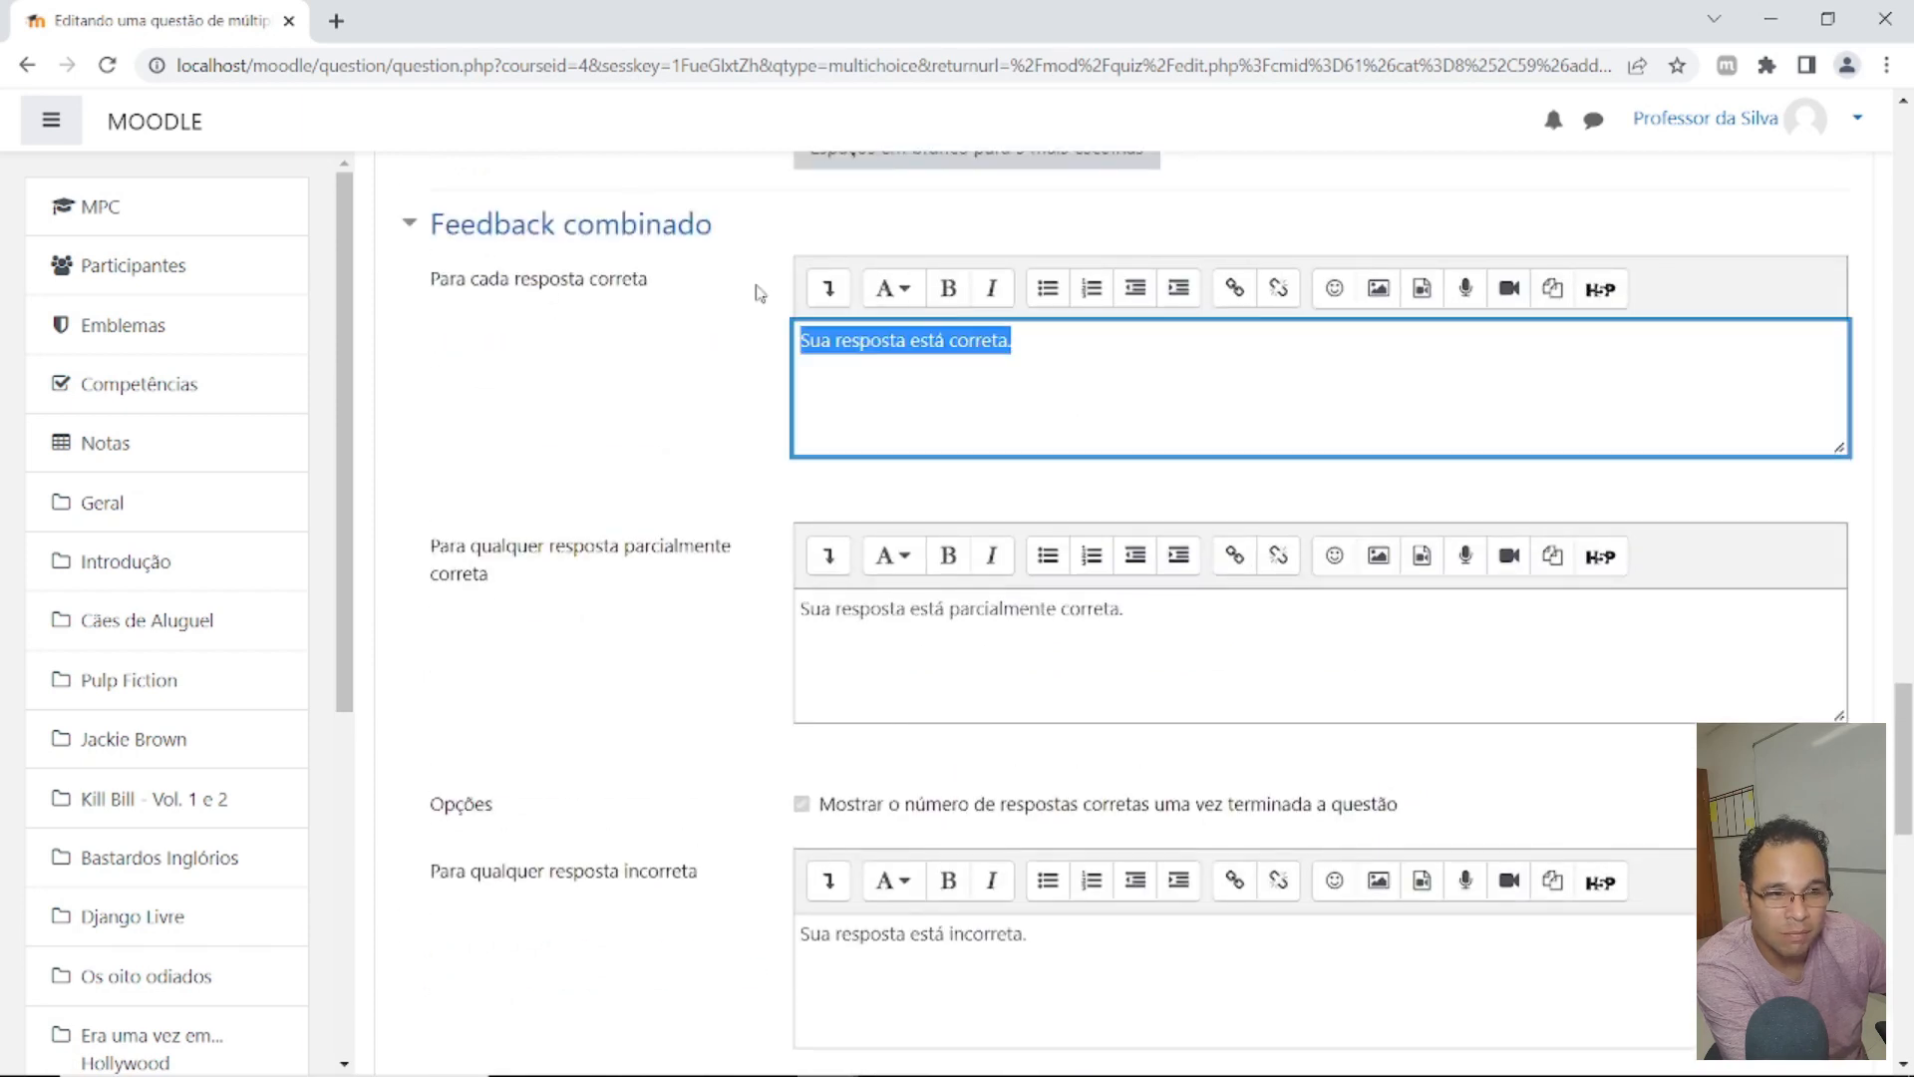
scroll(1009, 663, "up", 1)
scroll(1101, 548, "down", 1)
left_click_drag(1204, 609, 632, 504)
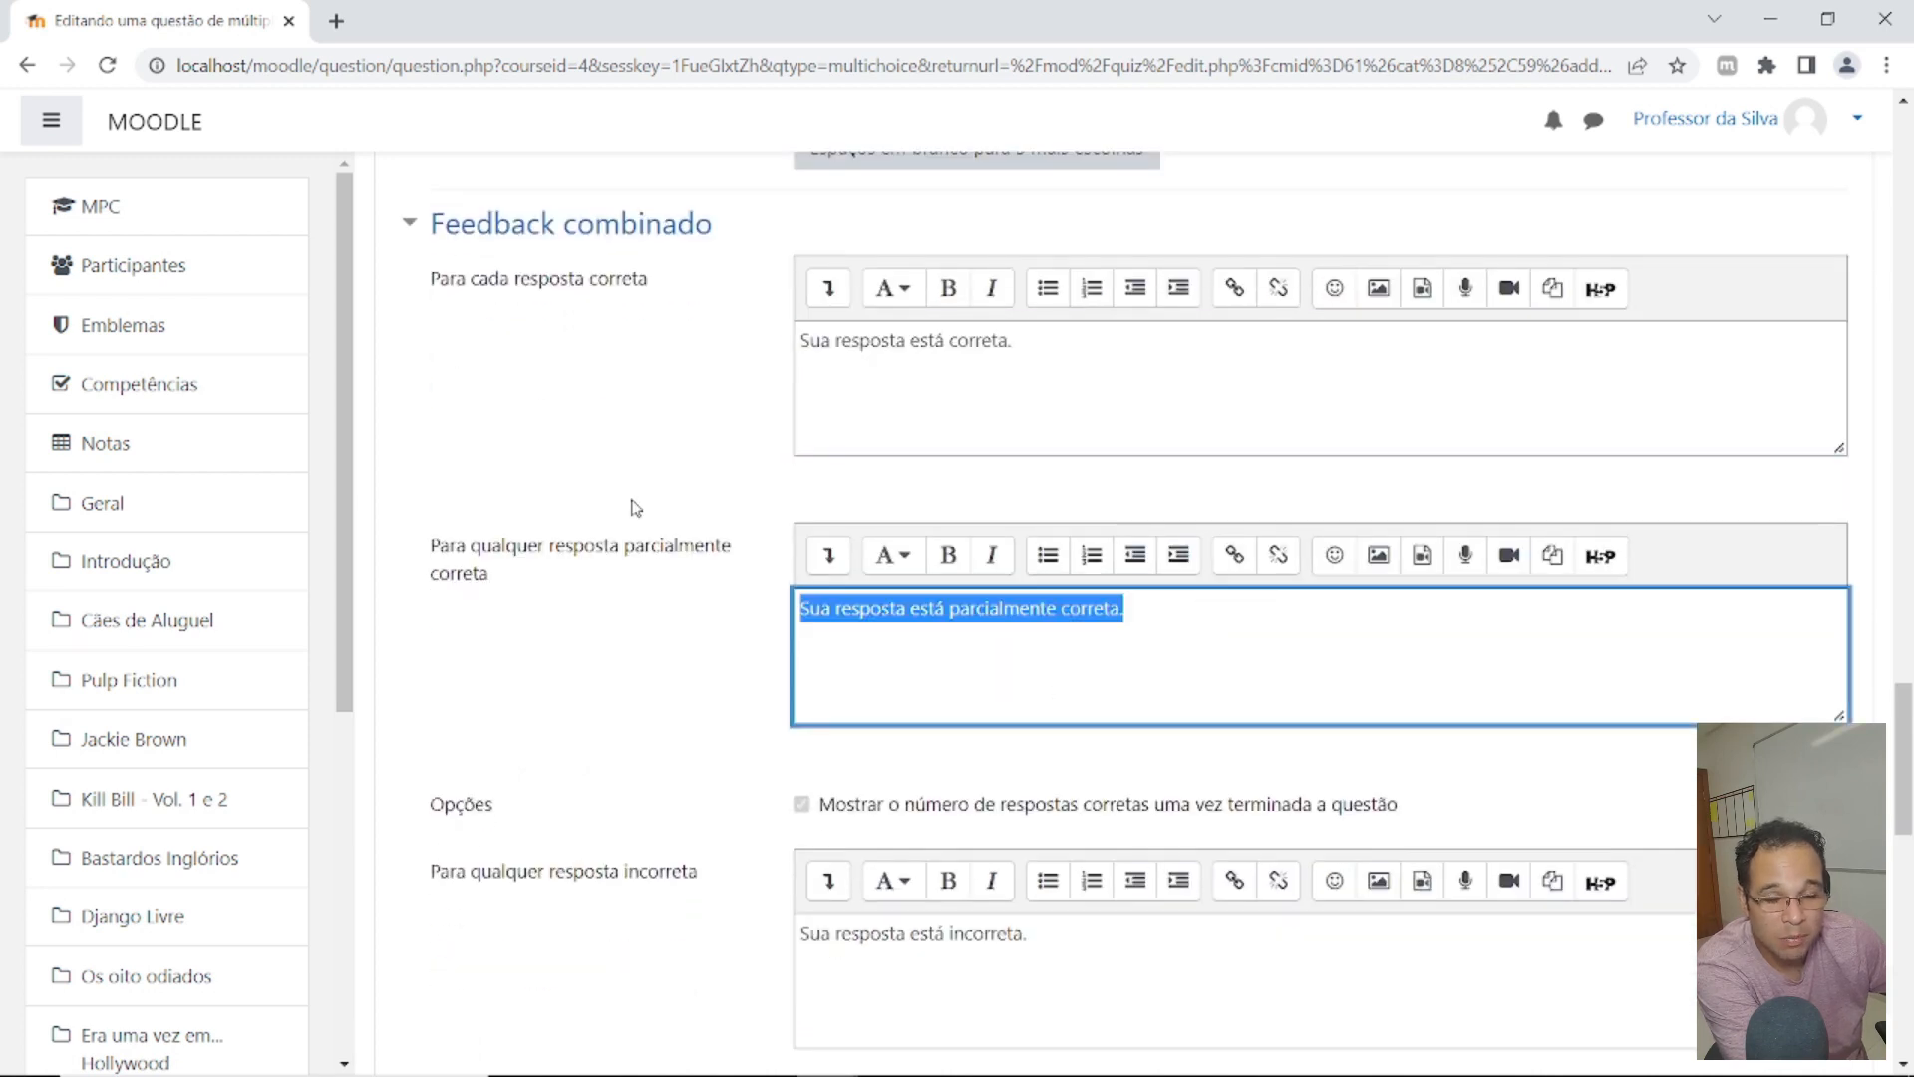
scroll(830, 504, "down", 3)
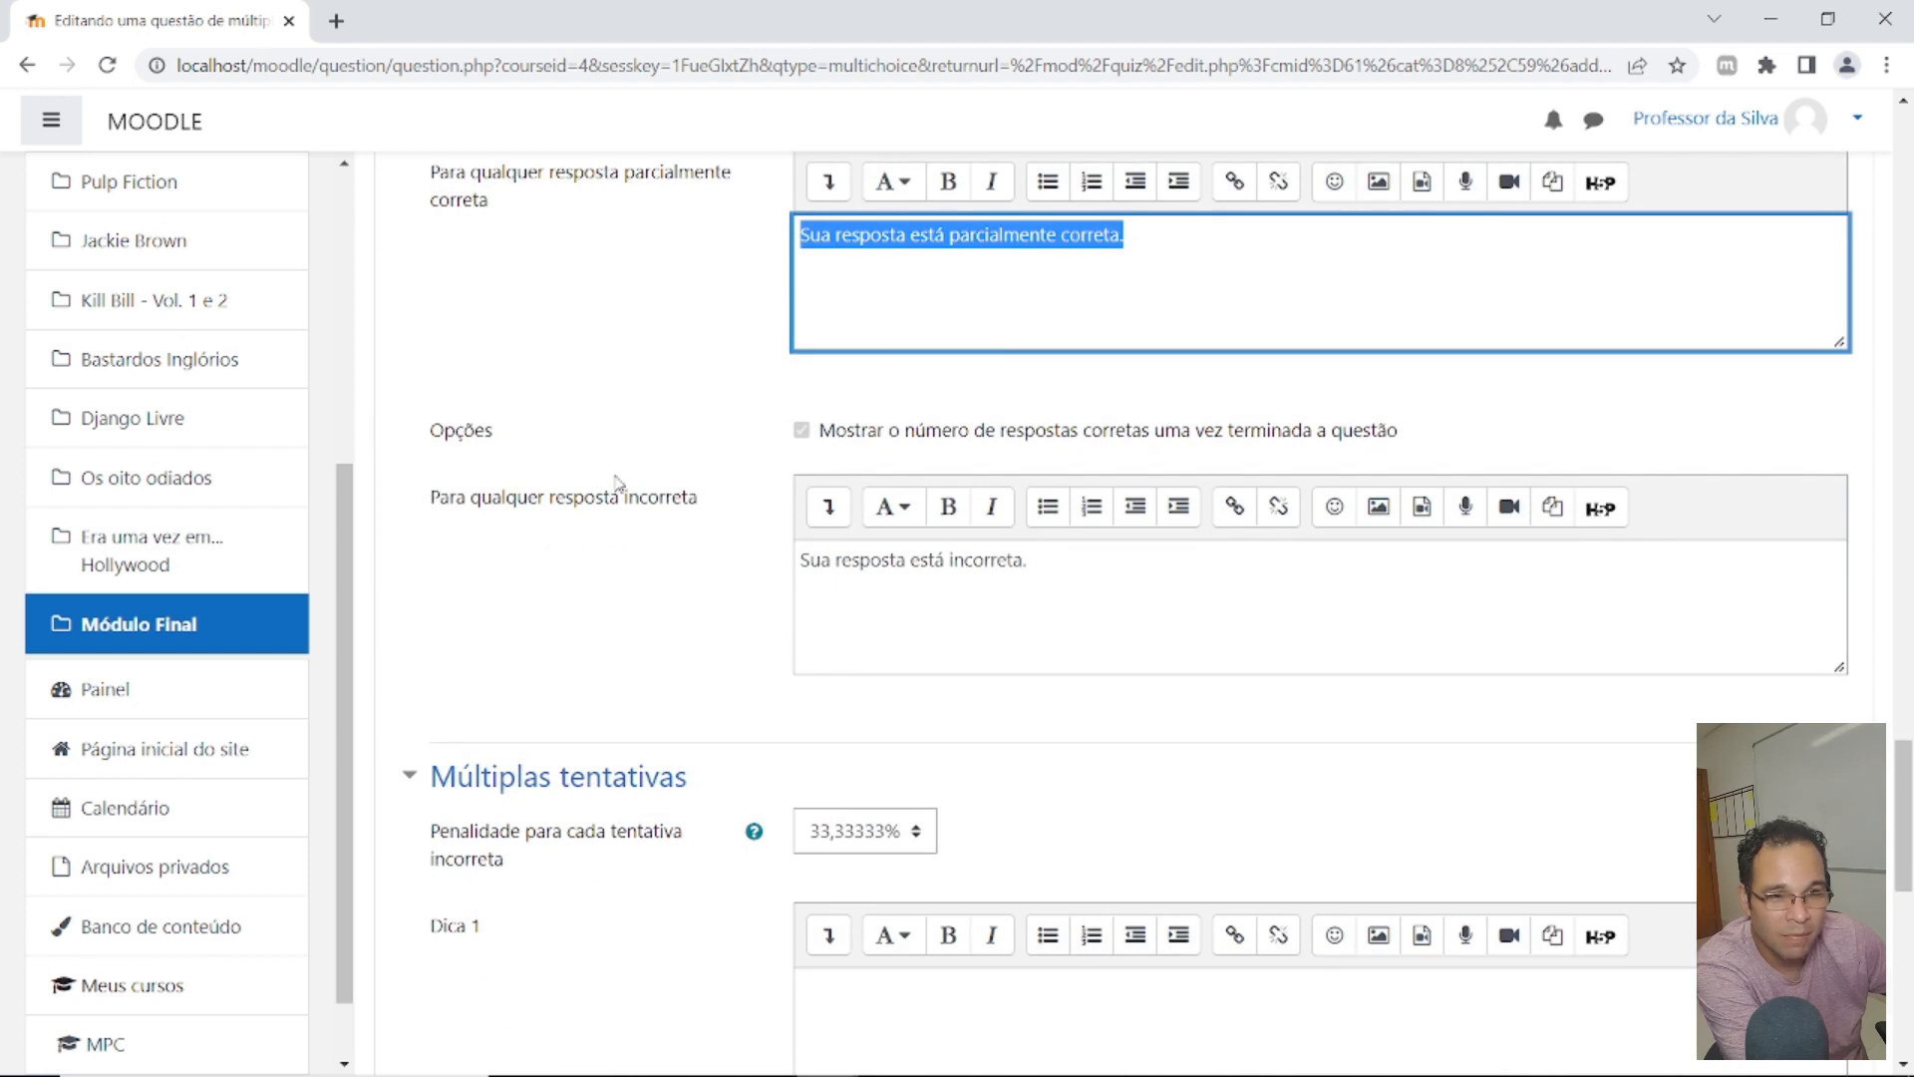
left_click_drag(1162, 585, 645, 486)
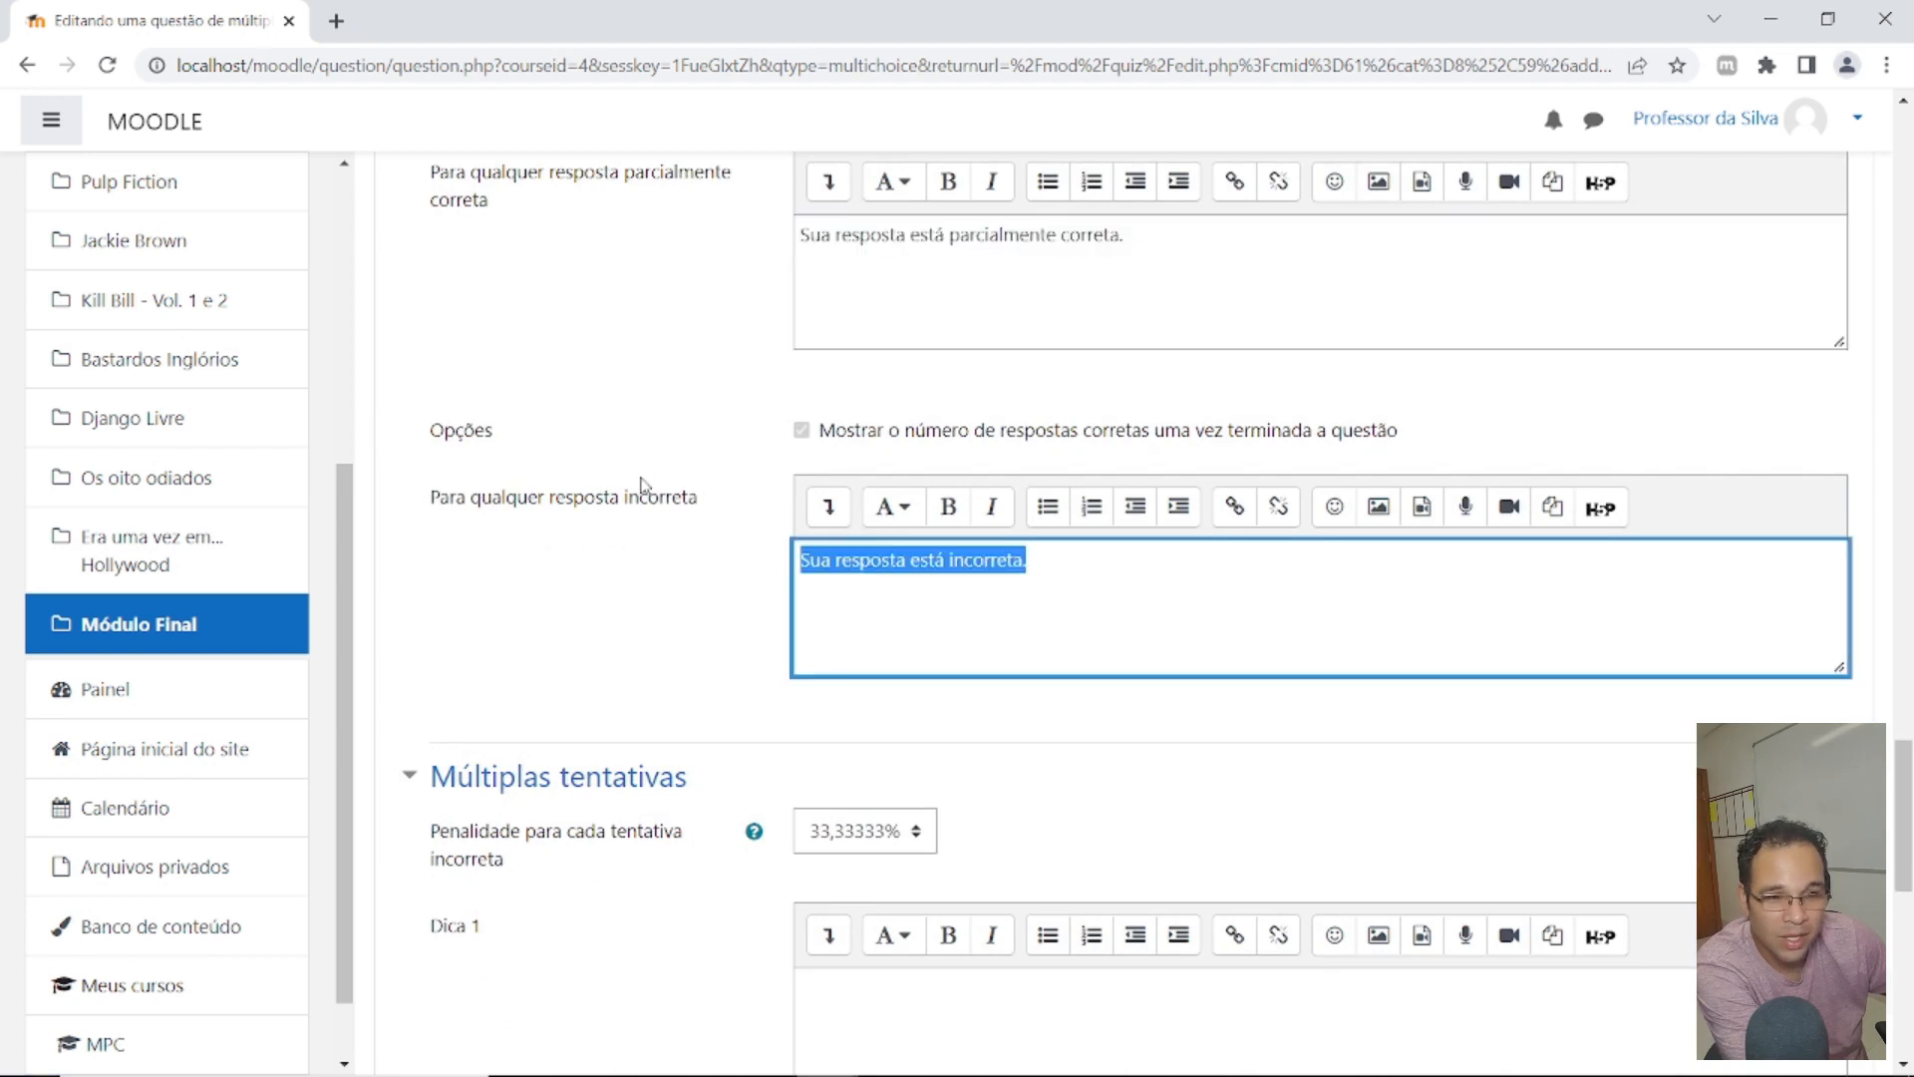
Step: Examine the penalty choices for incorrect attempts and the Dica fields under Múltiplas tentativas, plus the Tags section
scroll(424, 466, "down", 3)
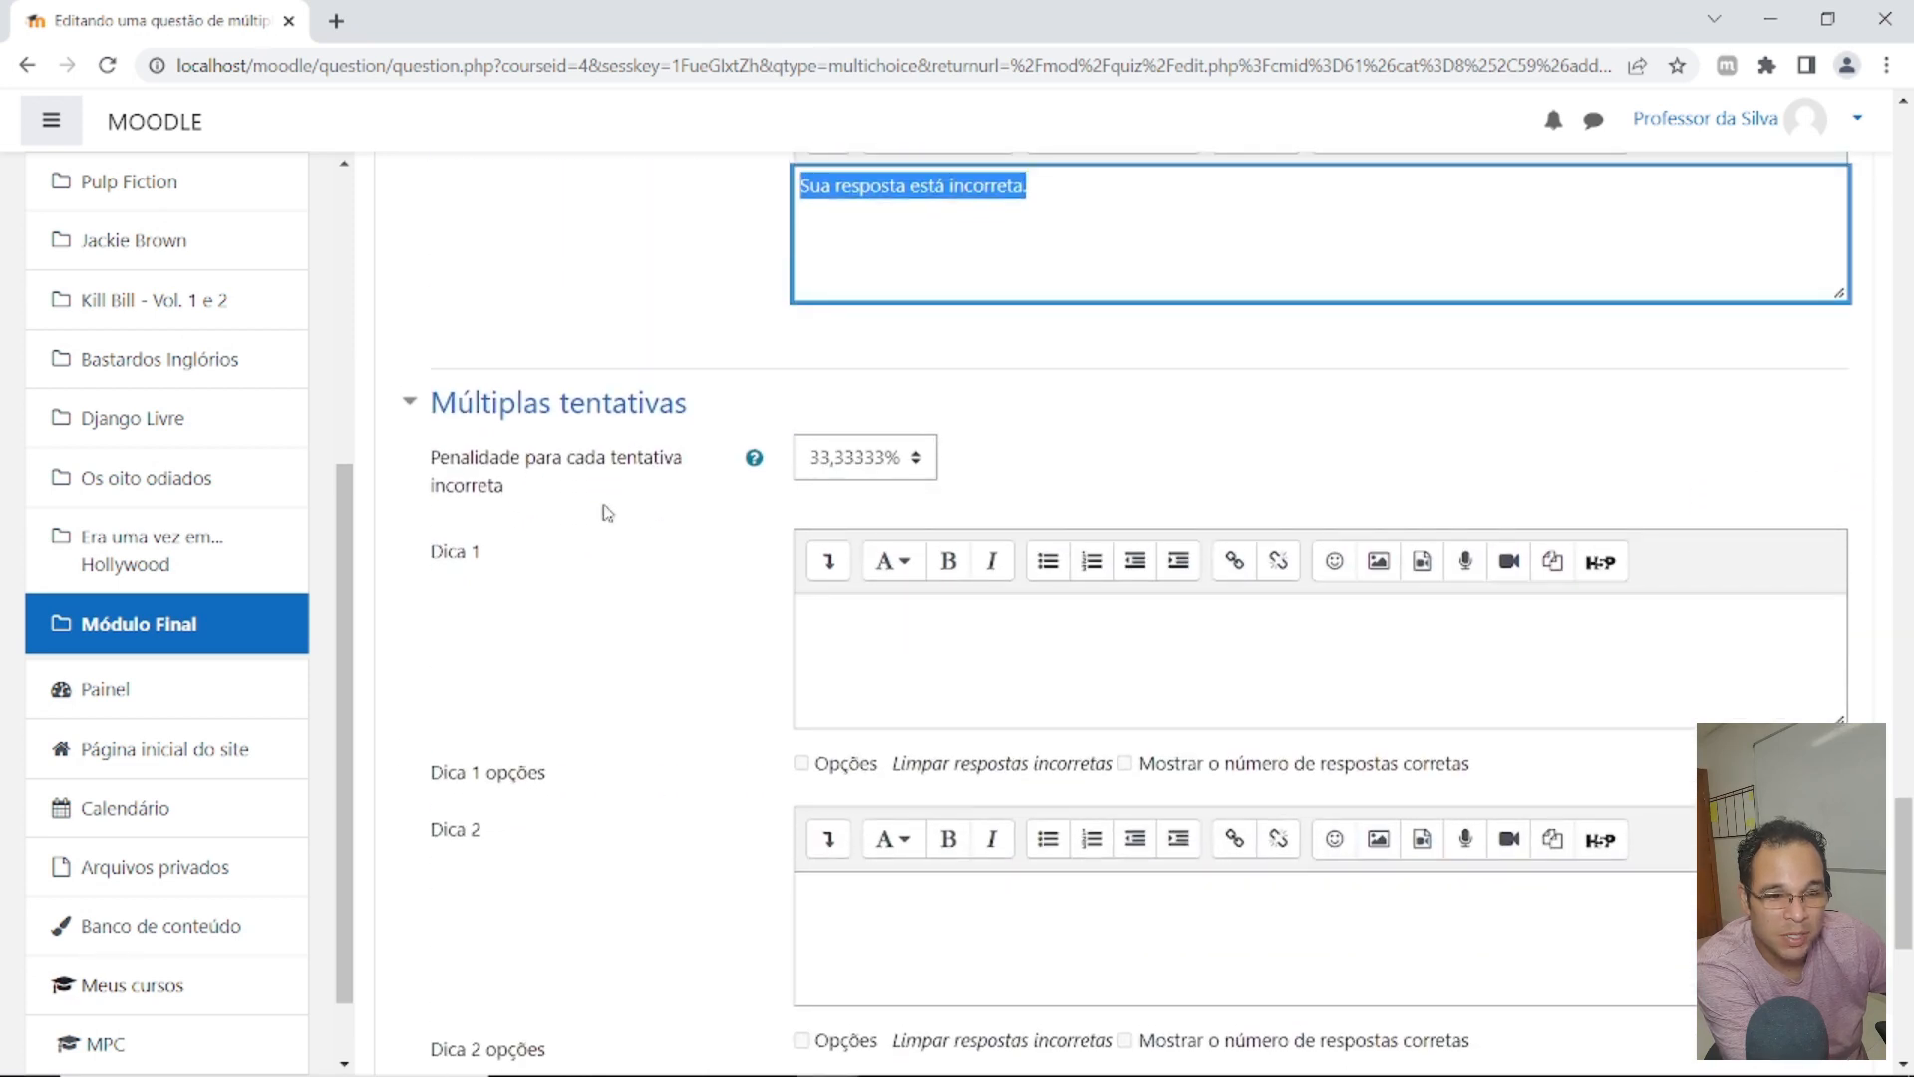
scroll(602, 513, "down", 1)
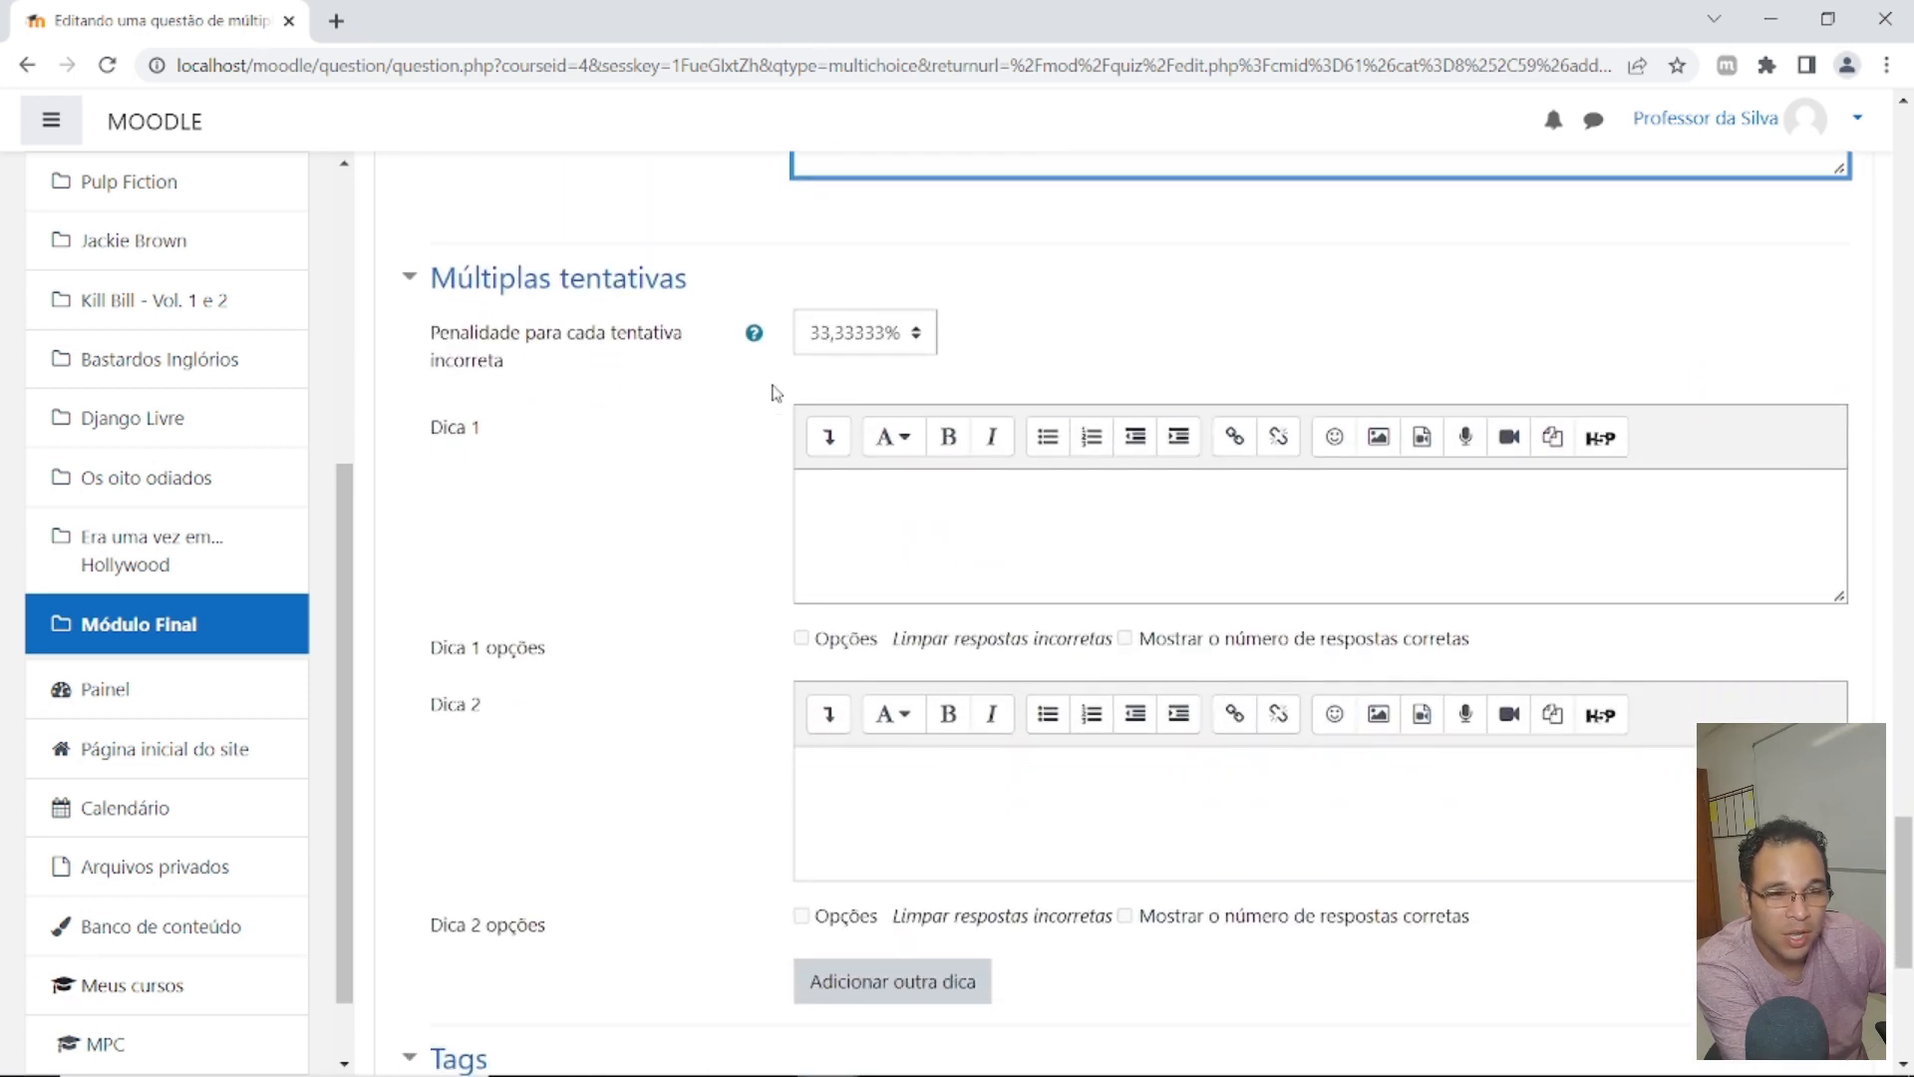
left_click(864, 333)
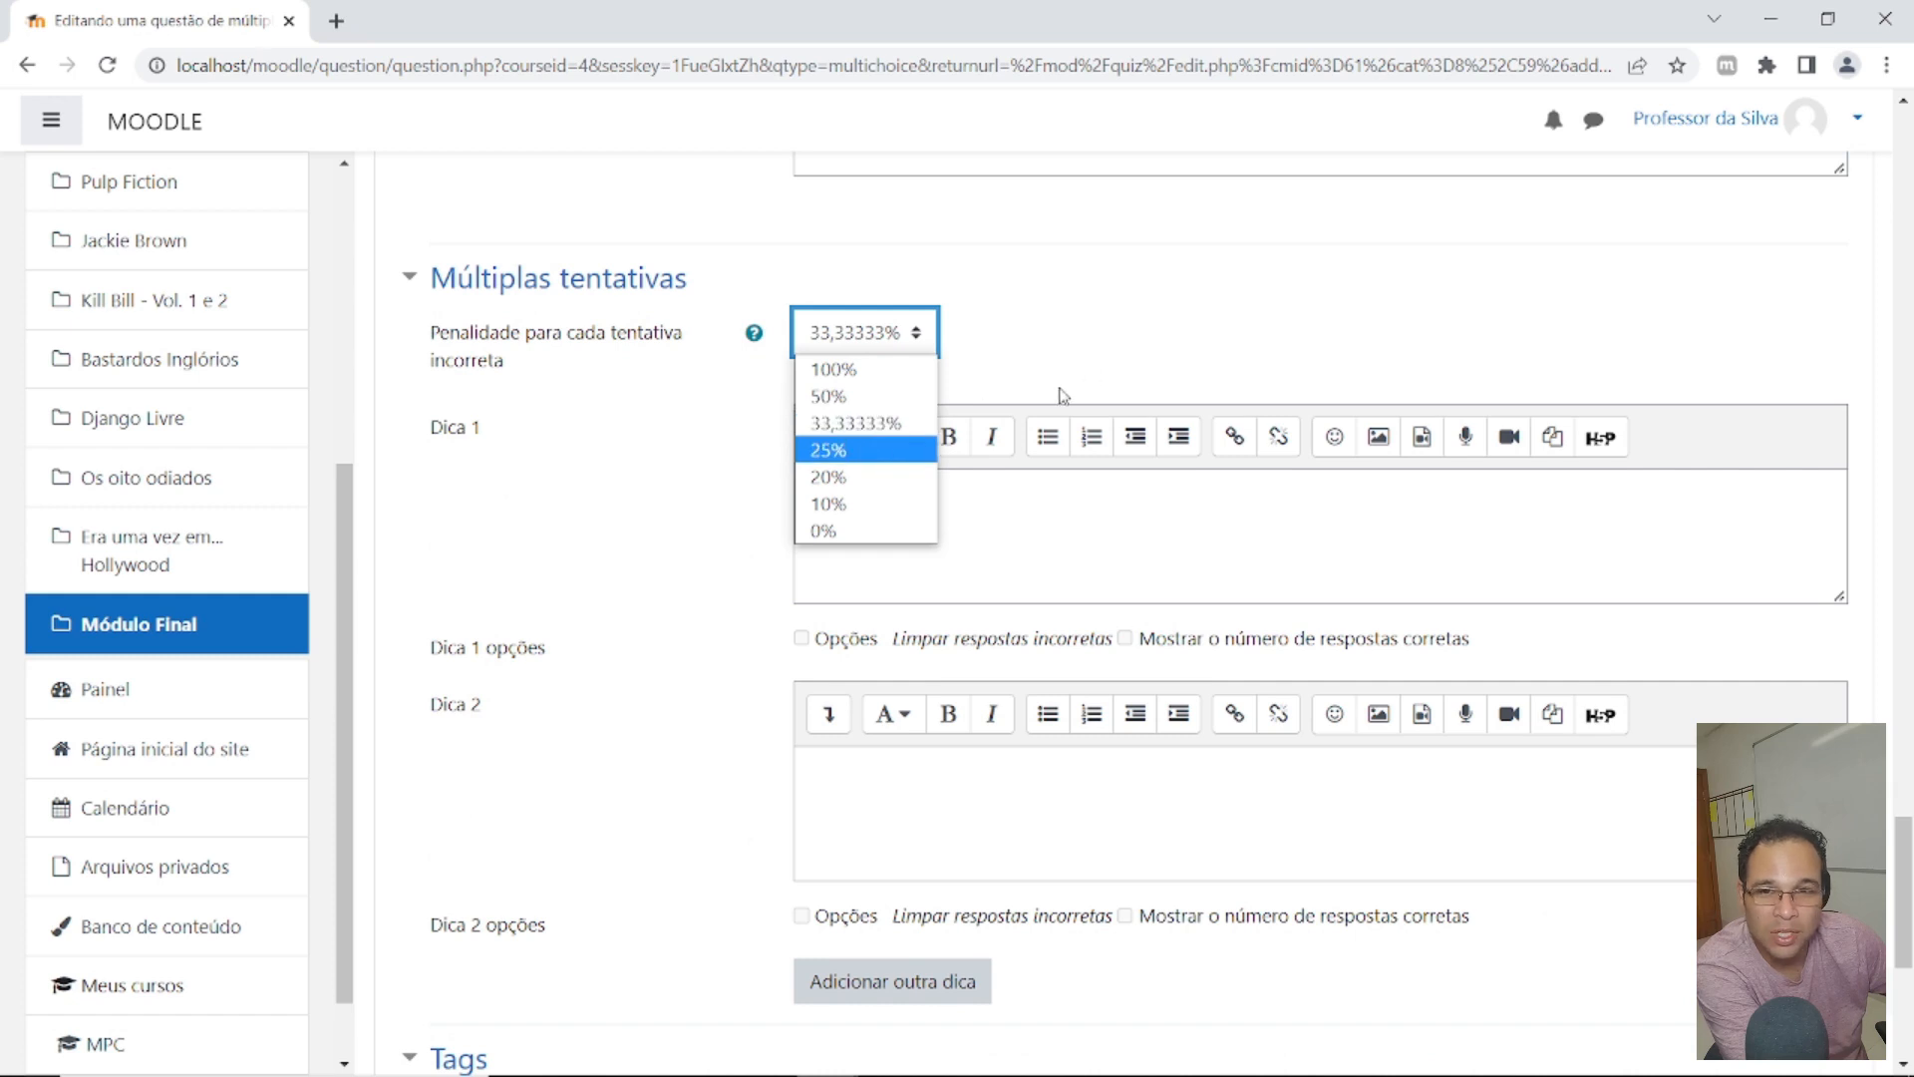
left_click(1065, 349)
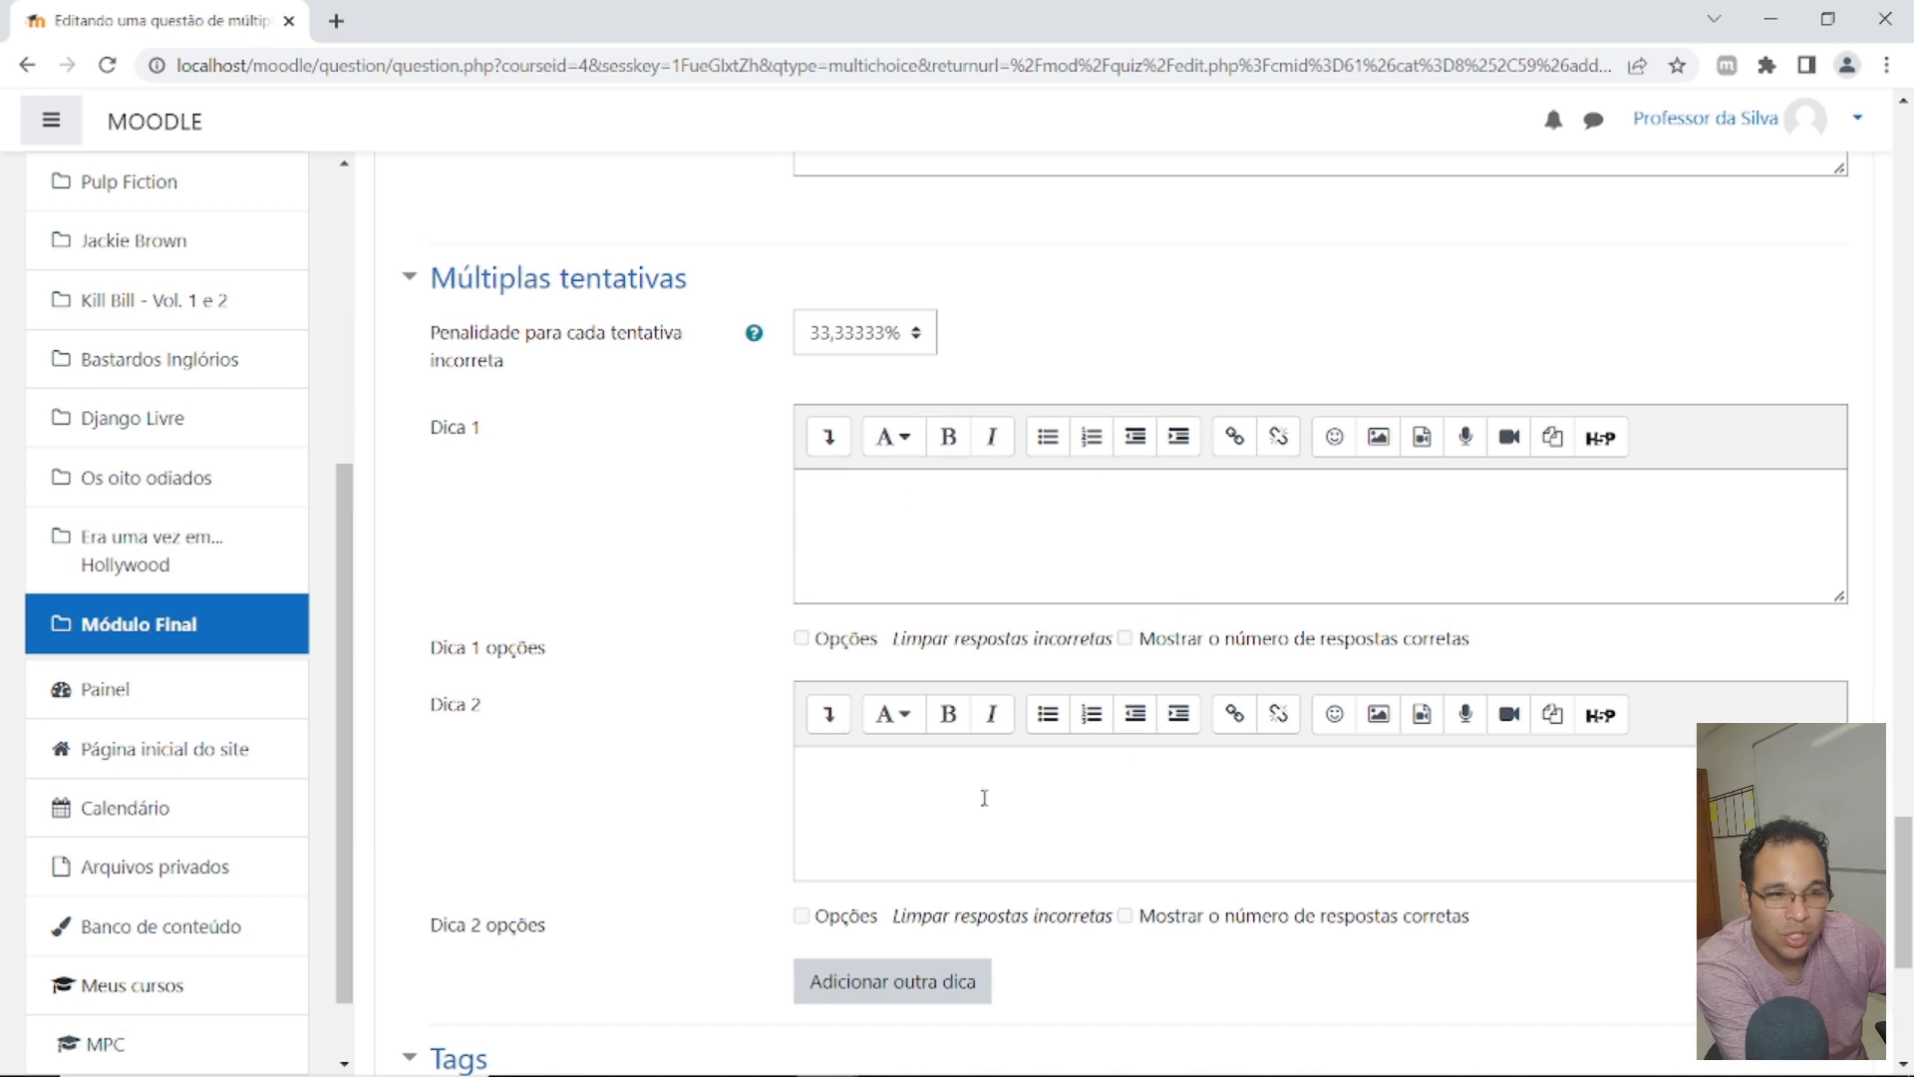
scroll(505, 648, "down", 5)
scroll(500, 676, "up", 2)
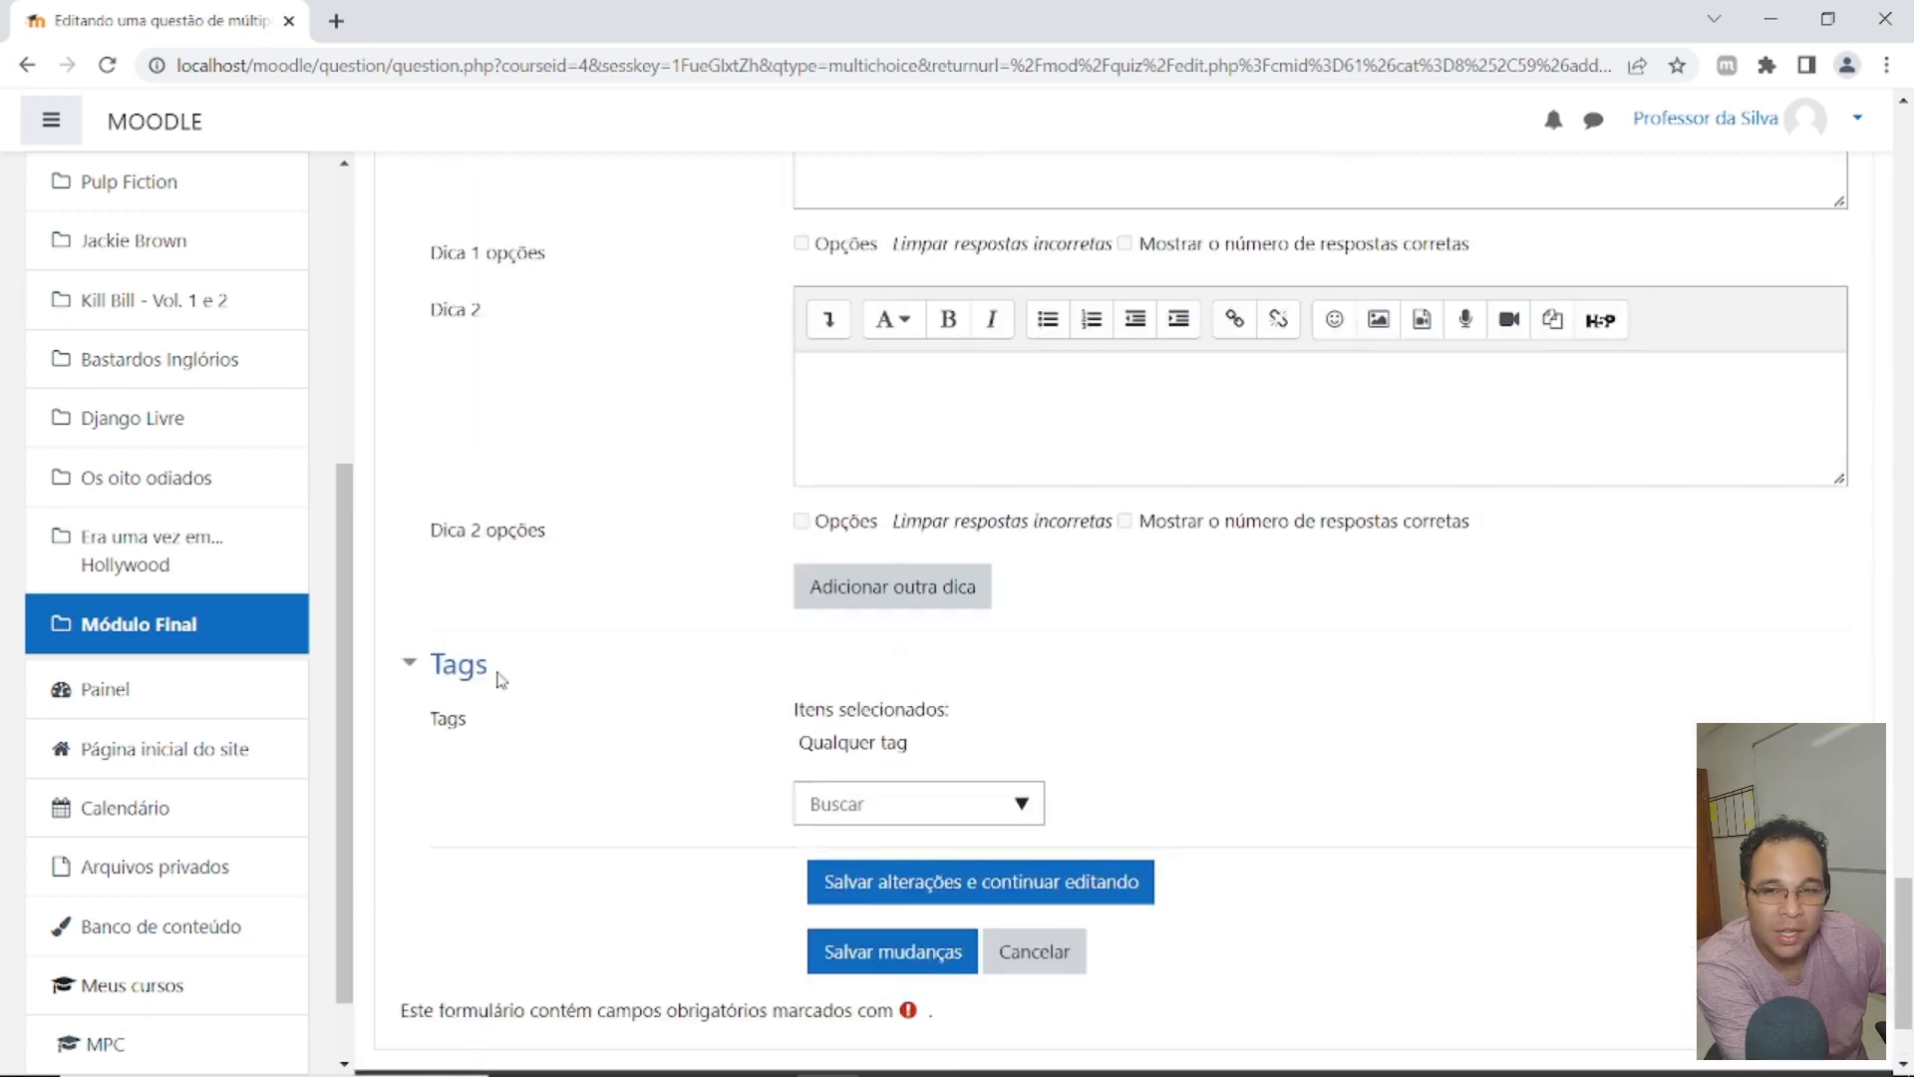
scroll(502, 678, "down", 1)
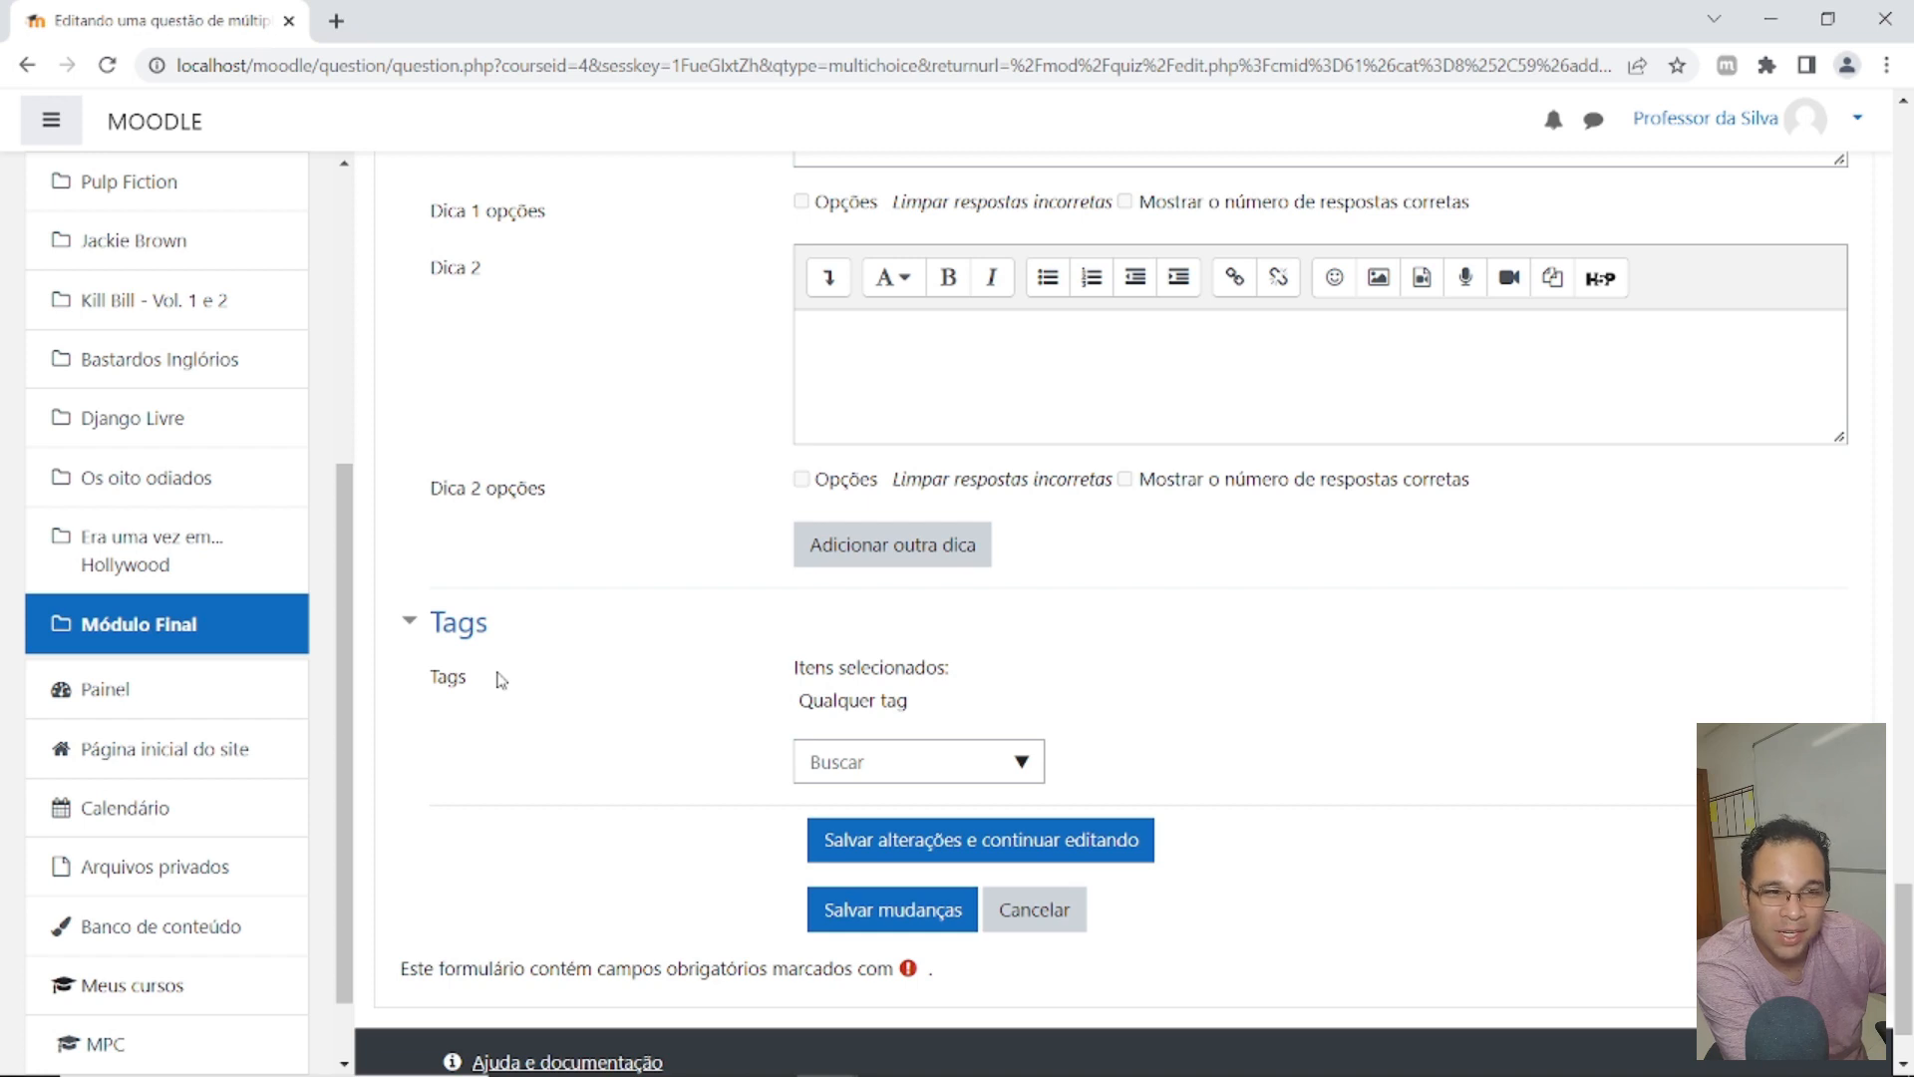
Step: Save the multiple-choice question and finish editing it
scroll(638, 633, "up", 5)
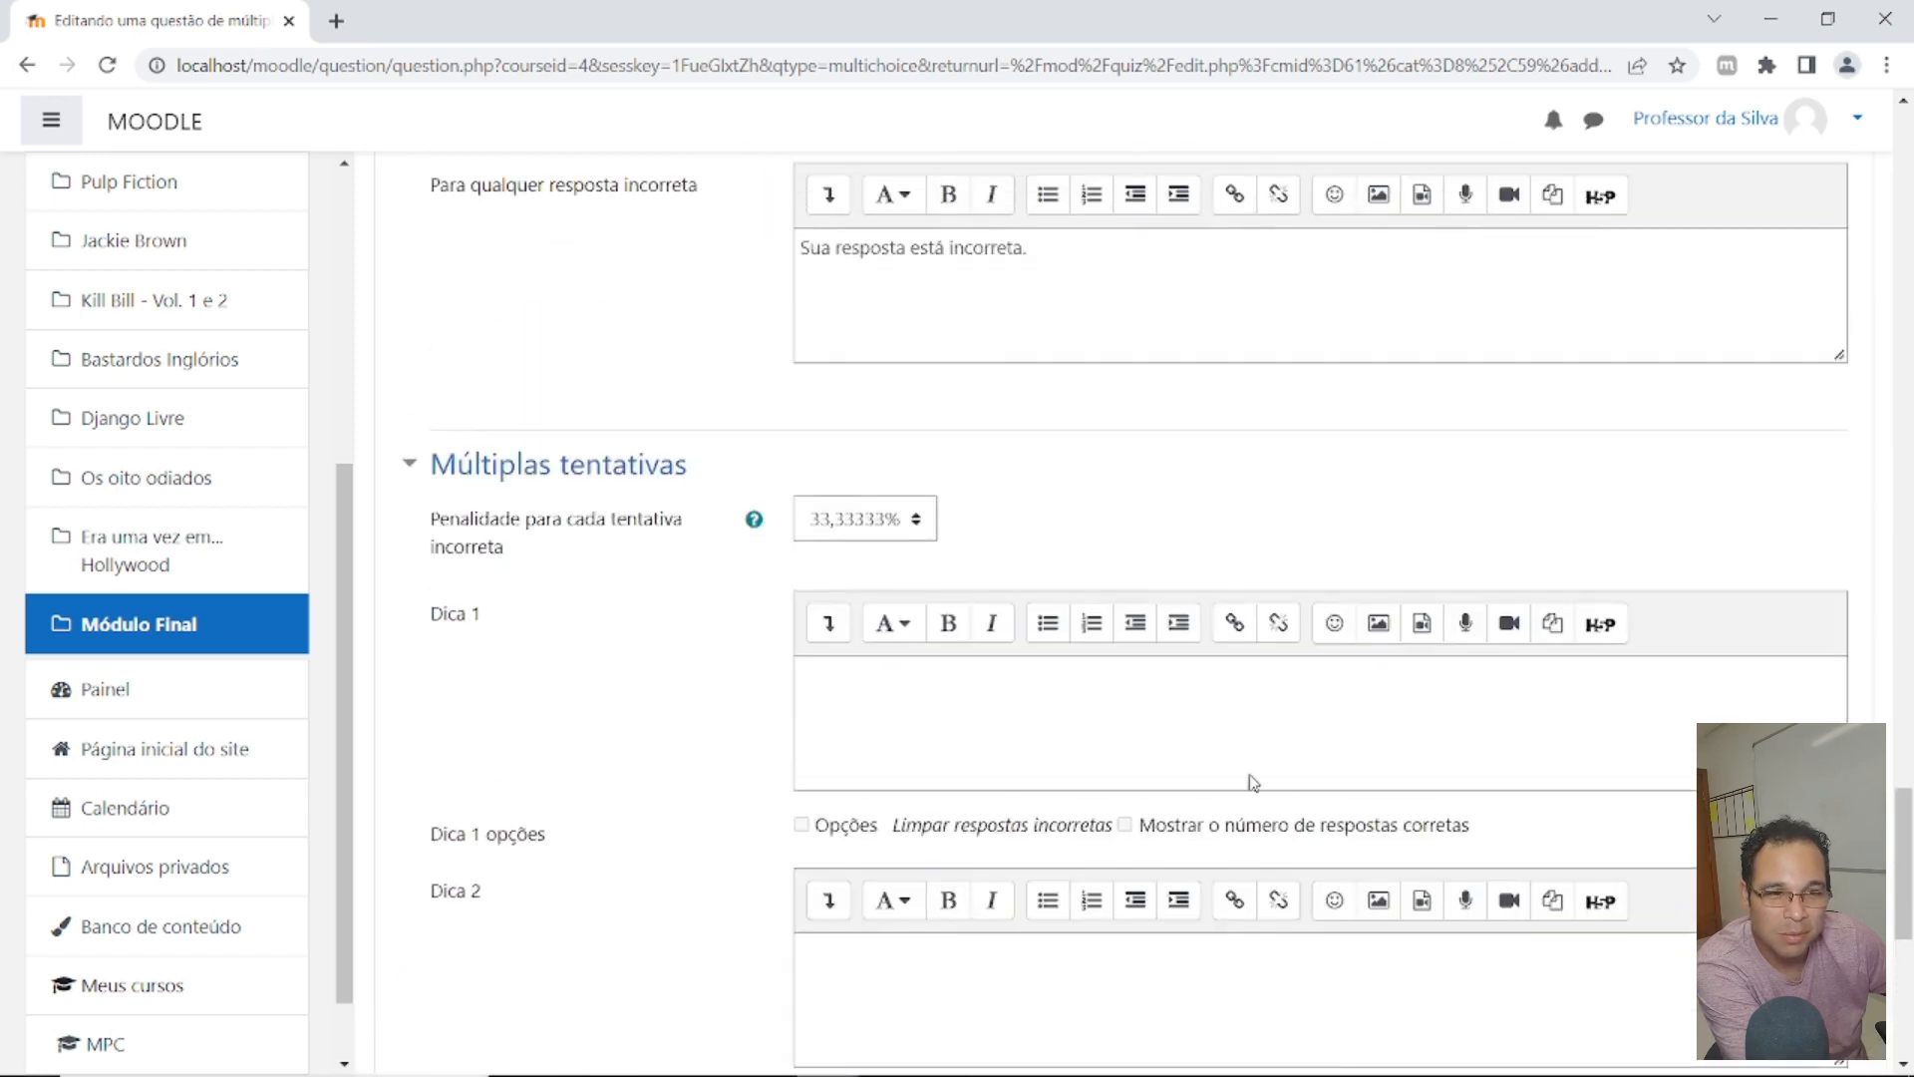
scroll(638, 633, "down", 8)
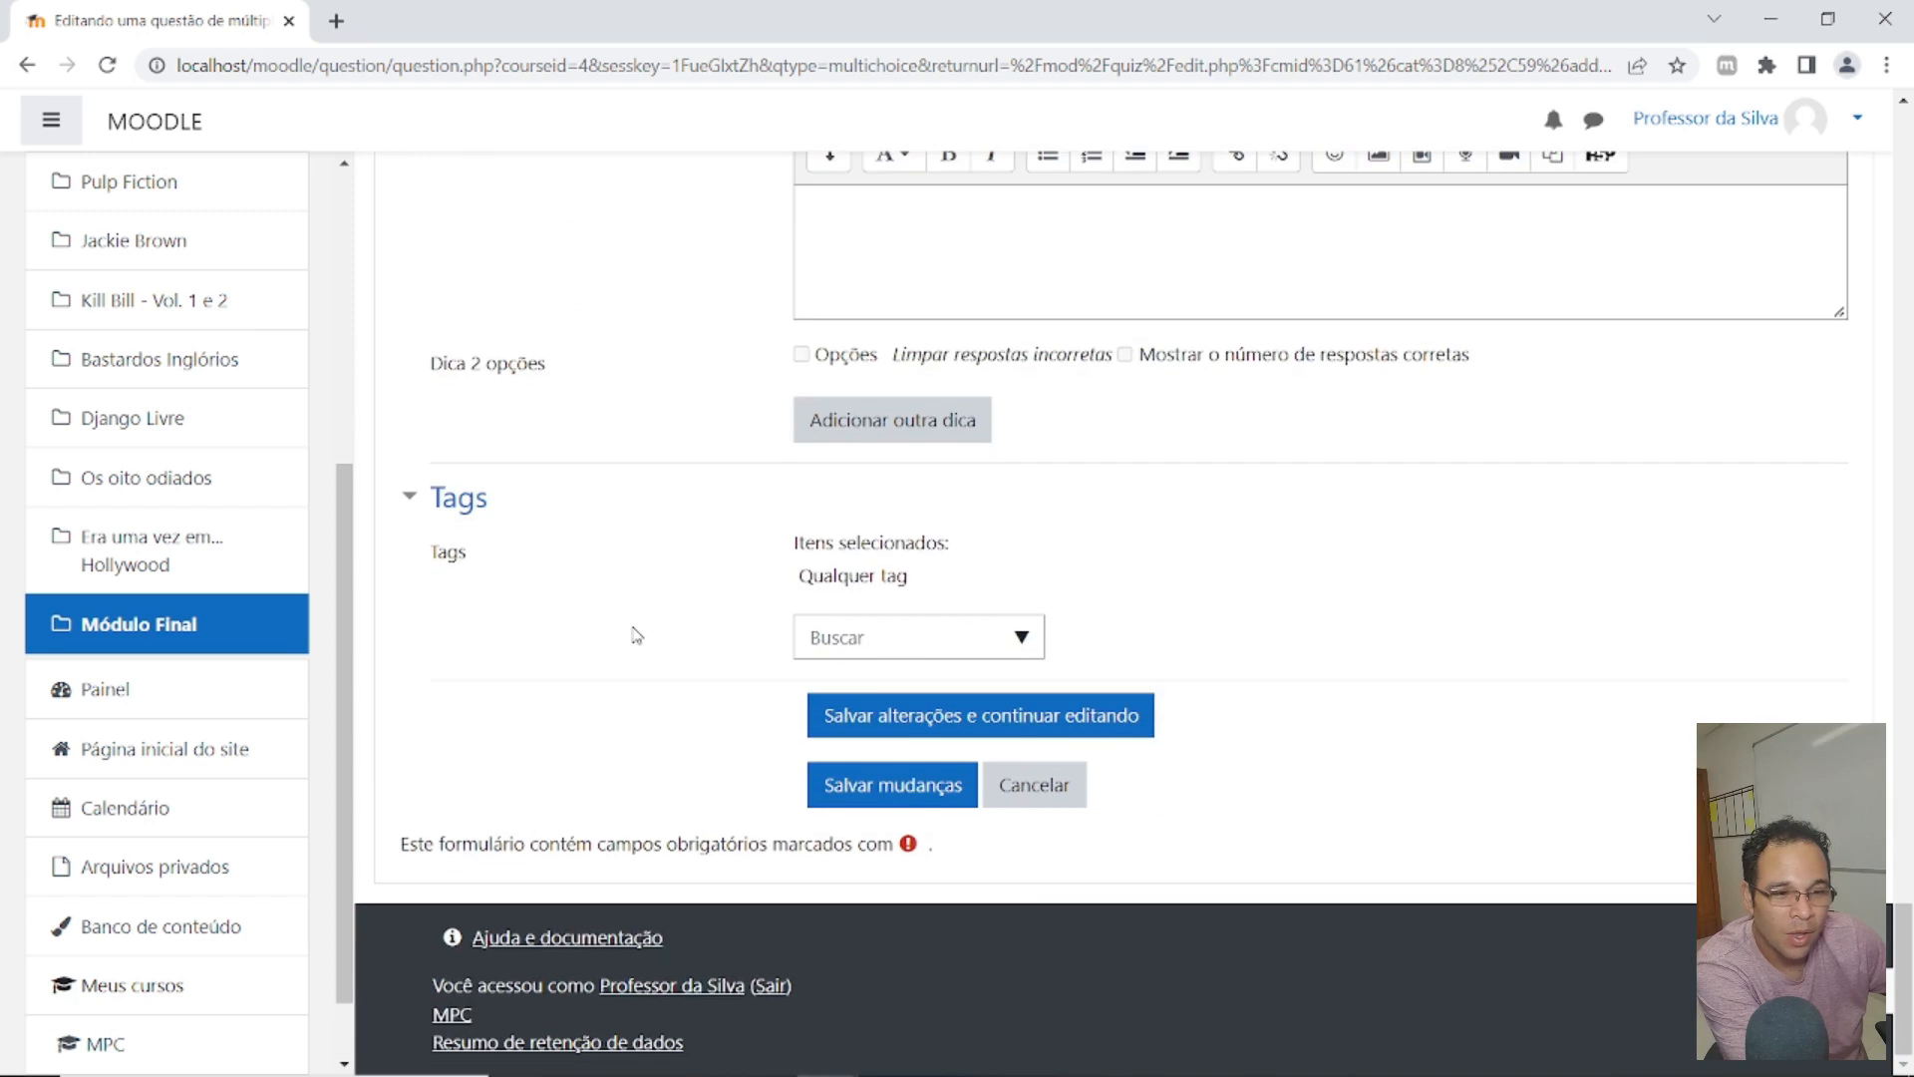
left_click(908, 783)
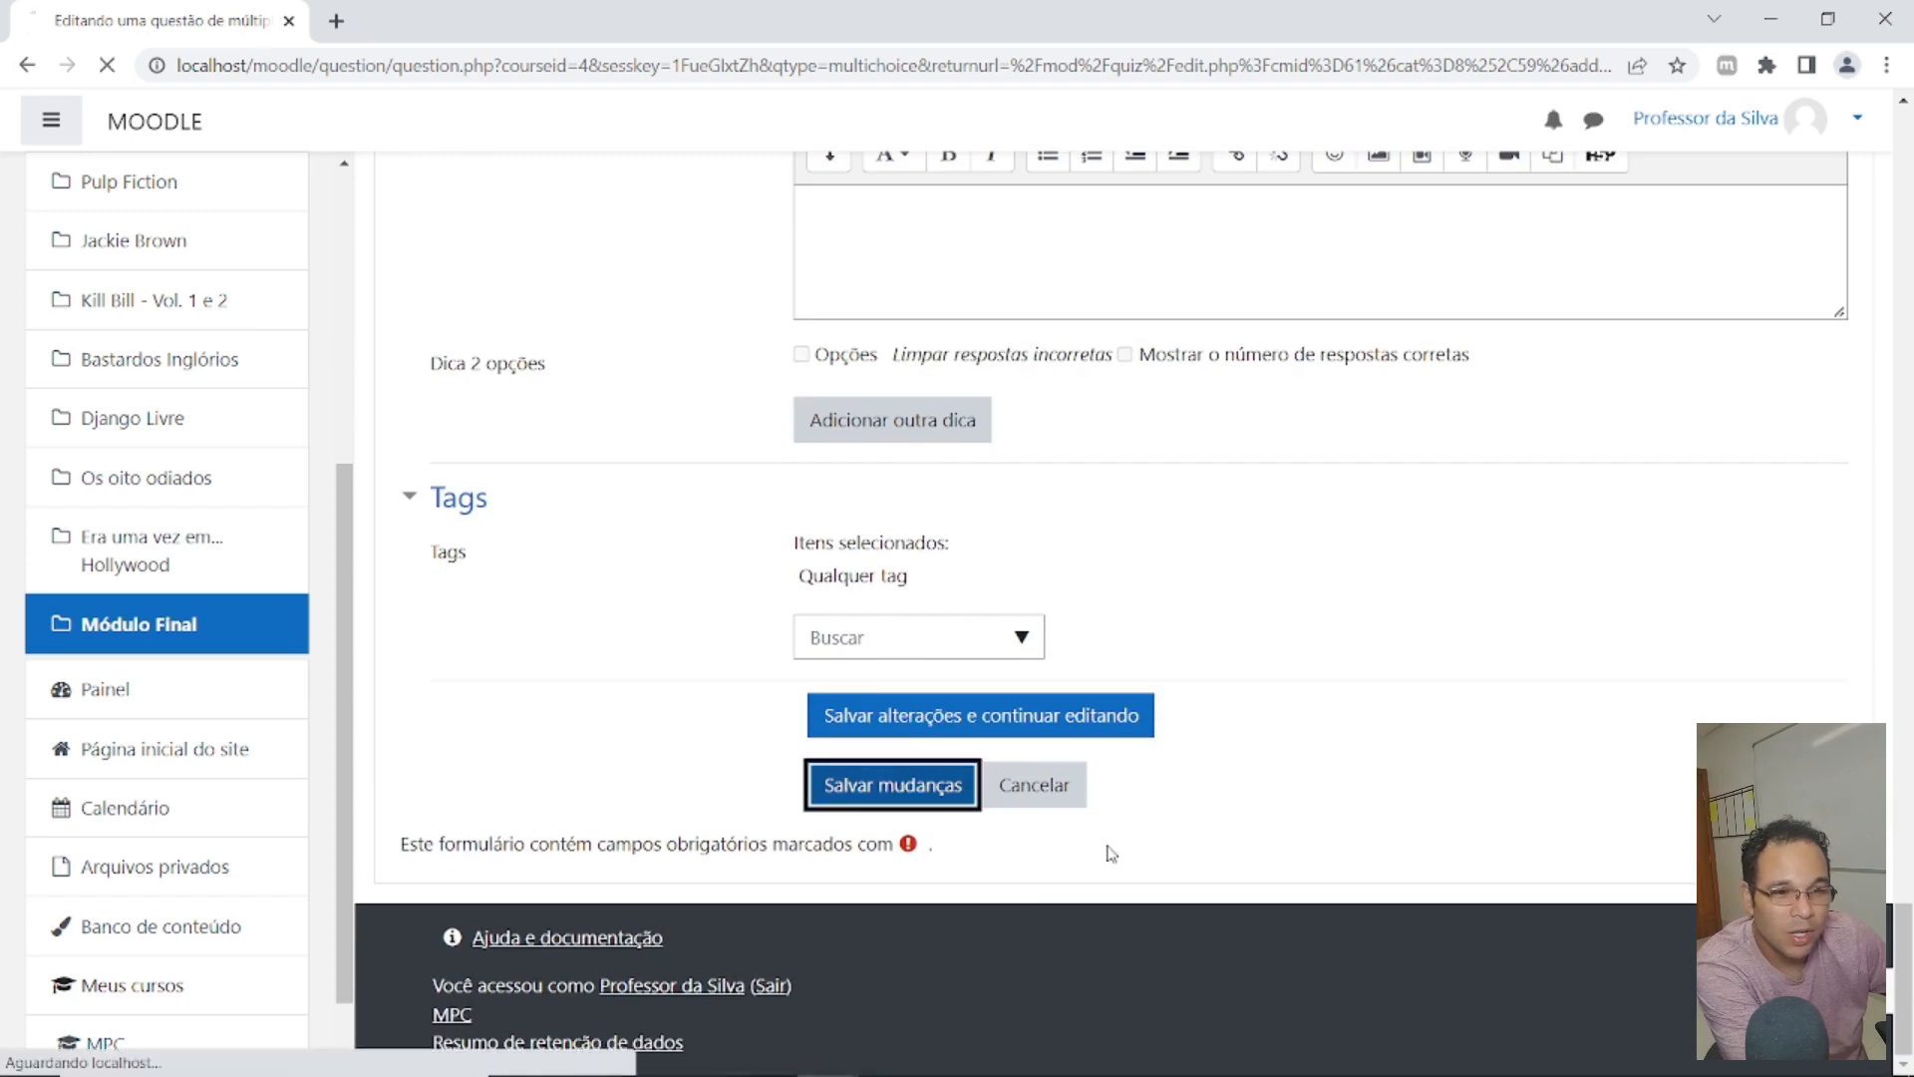